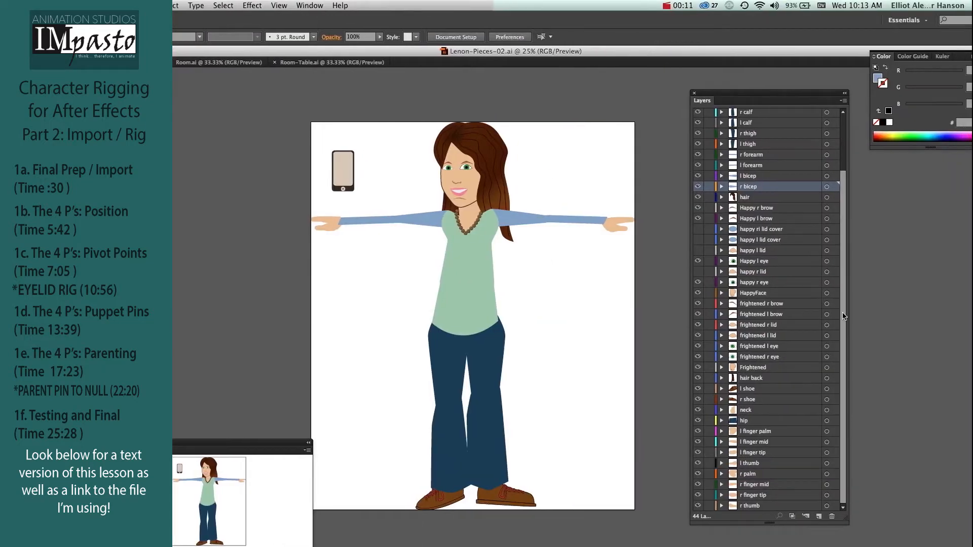
Move the eight hand layers, from l finger palm through r thumb, between the r forearm and l forearm layers
drag(843, 315, 850, 352)
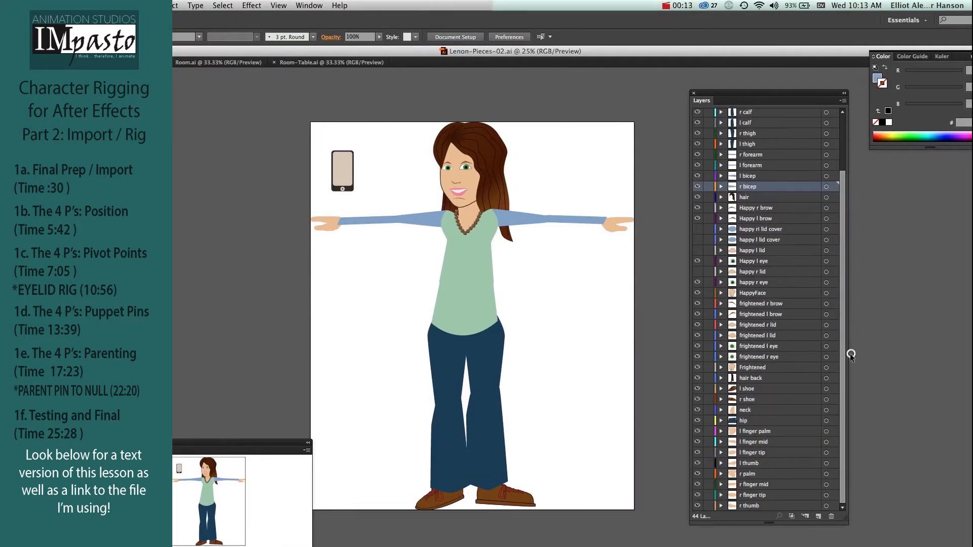
click(749, 431)
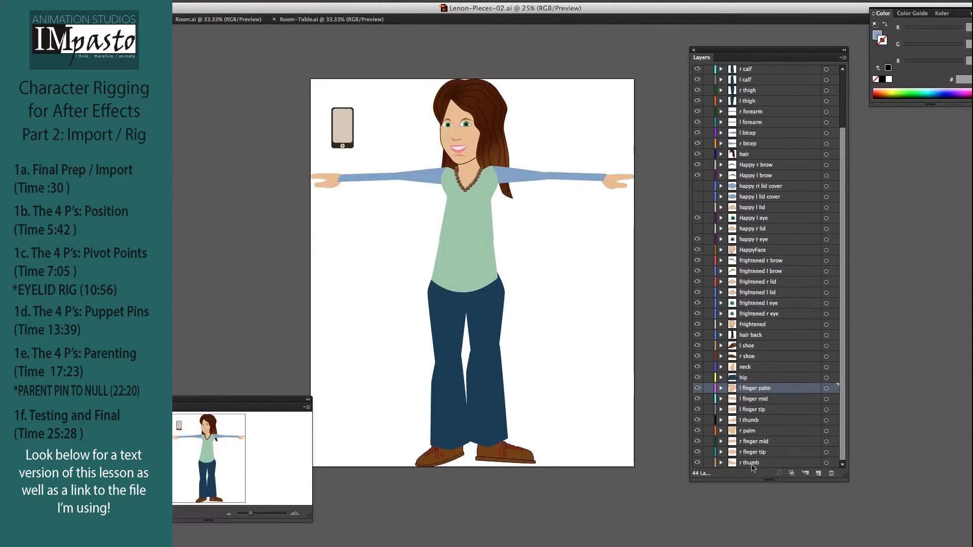
shift+click(751, 462)
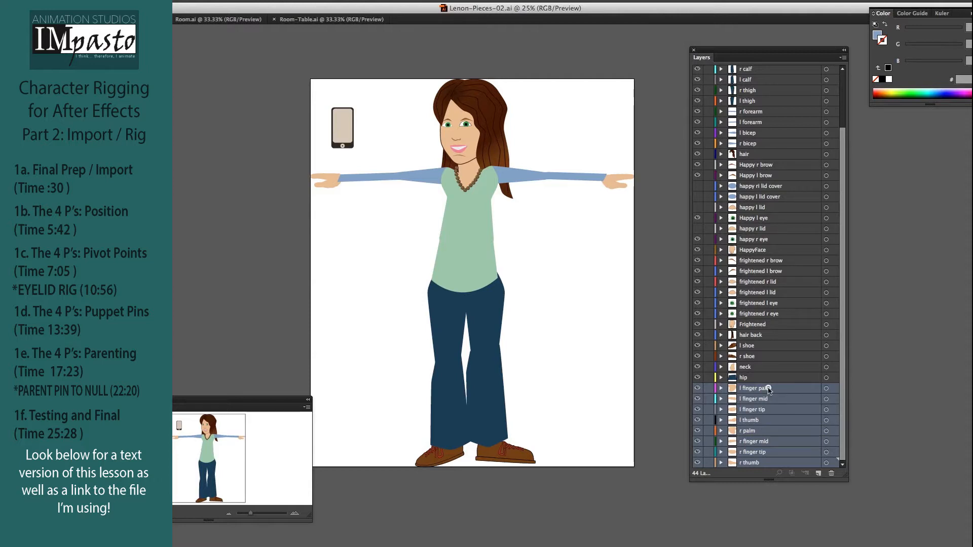
drag(768, 391, 762, 119)
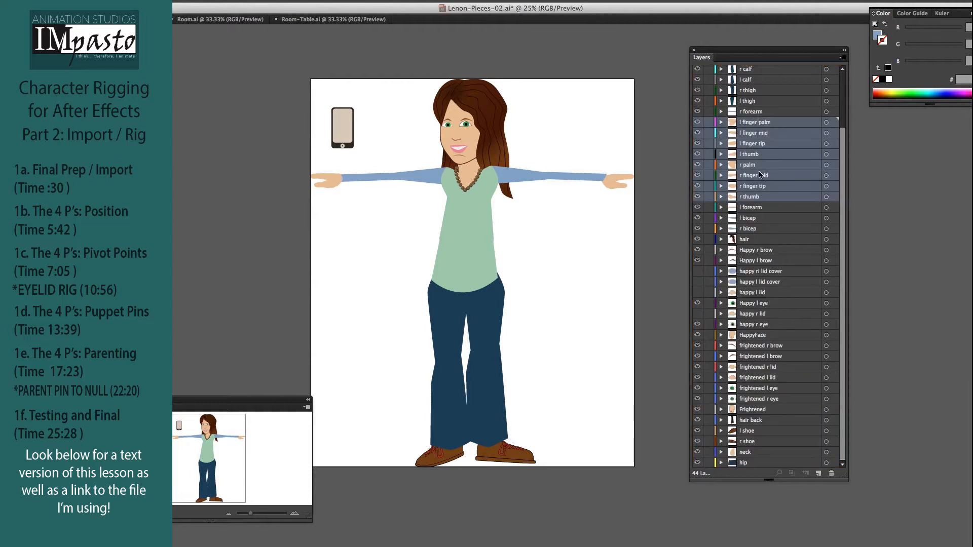
Move the l finger palm, l finger mid, l finger tip and l thumb layers directly below the l forearm layer
click(747, 208)
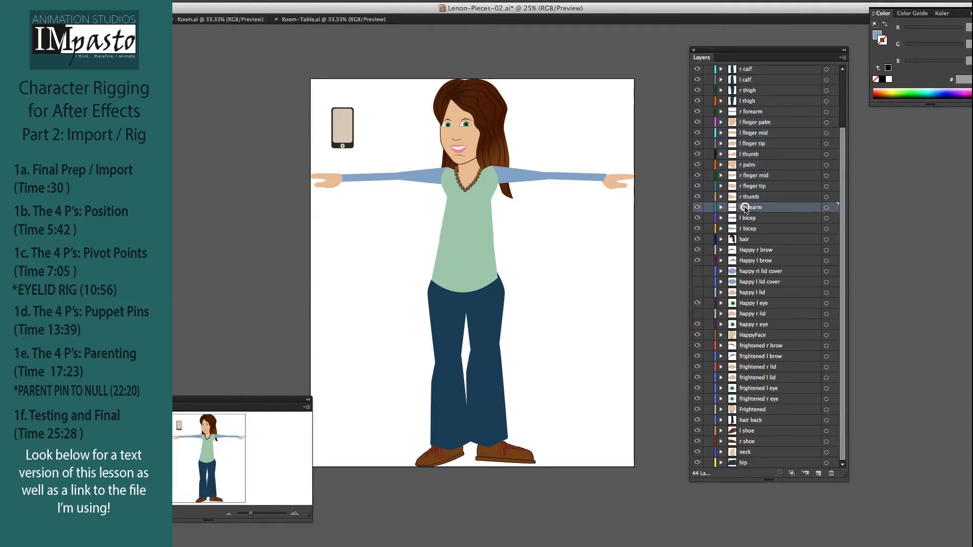
click(759, 125)
shift+click(758, 154)
drag(758, 154, 753, 218)
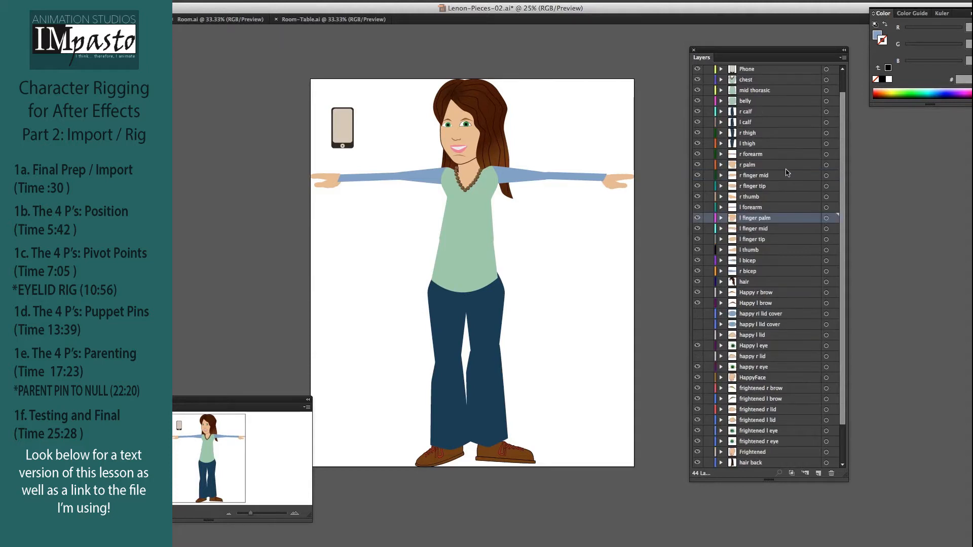
Try moving the left forearm over the torso to check its stacking order, and undo the move
scroll(759, 177, up, 3)
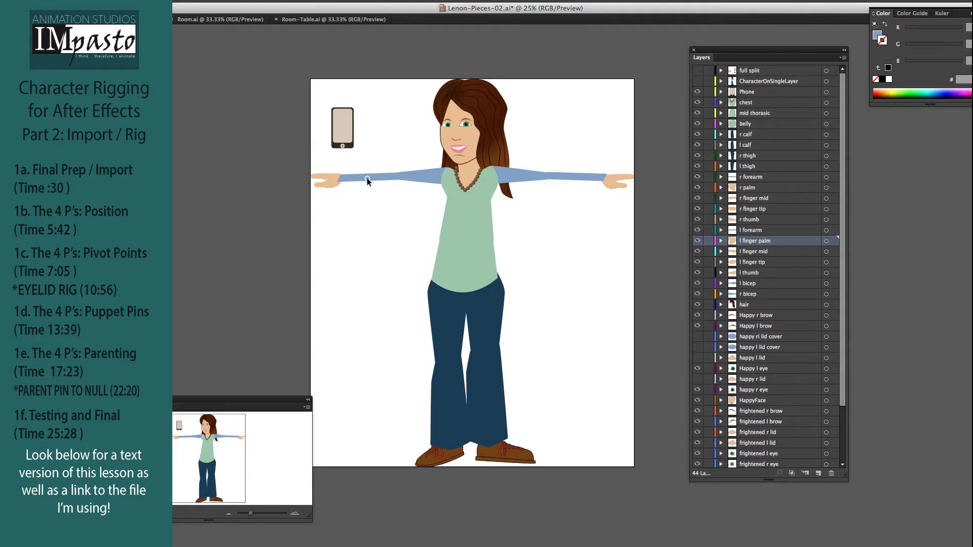
drag(371, 185, 443, 232)
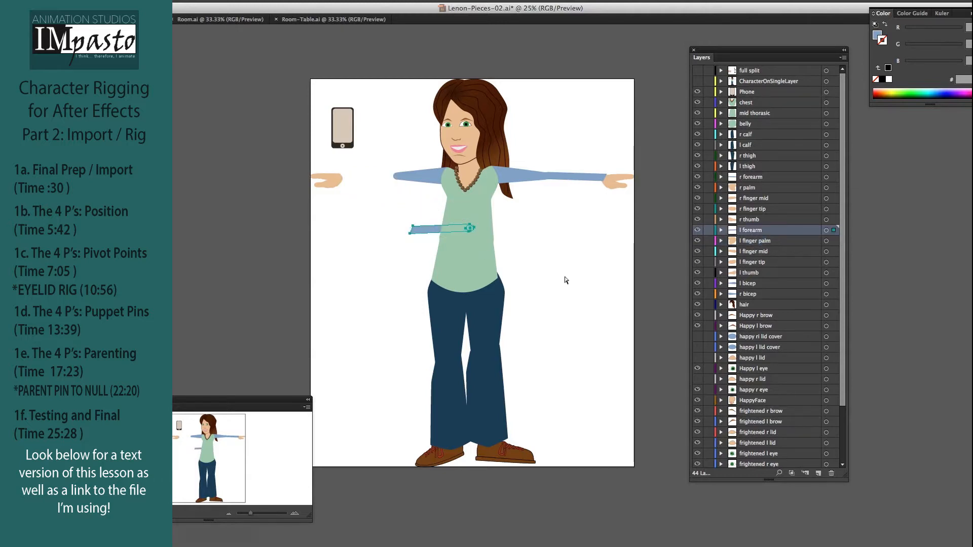
key(super+z)
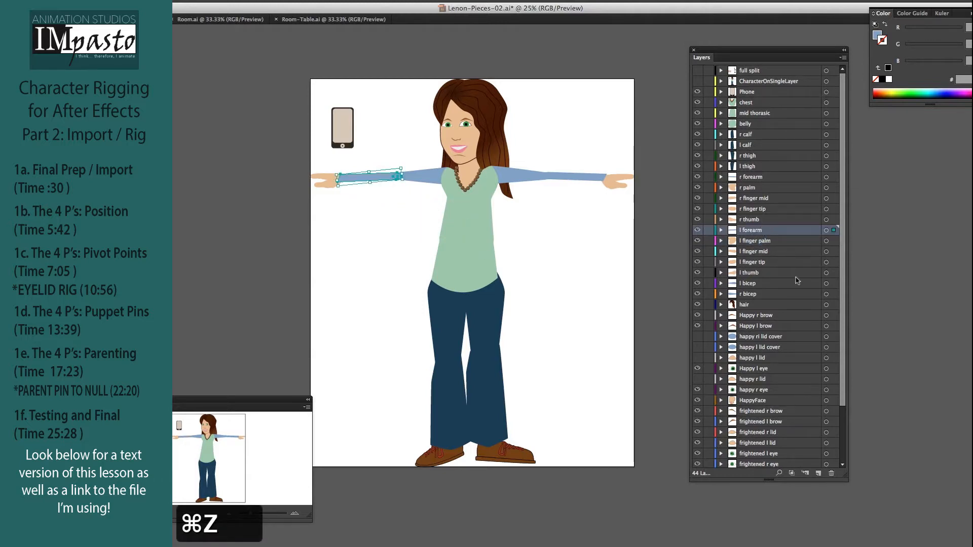
Move all forearm and hand layers, from r forearm through l thumb, directly above the chest layer
click(760, 273)
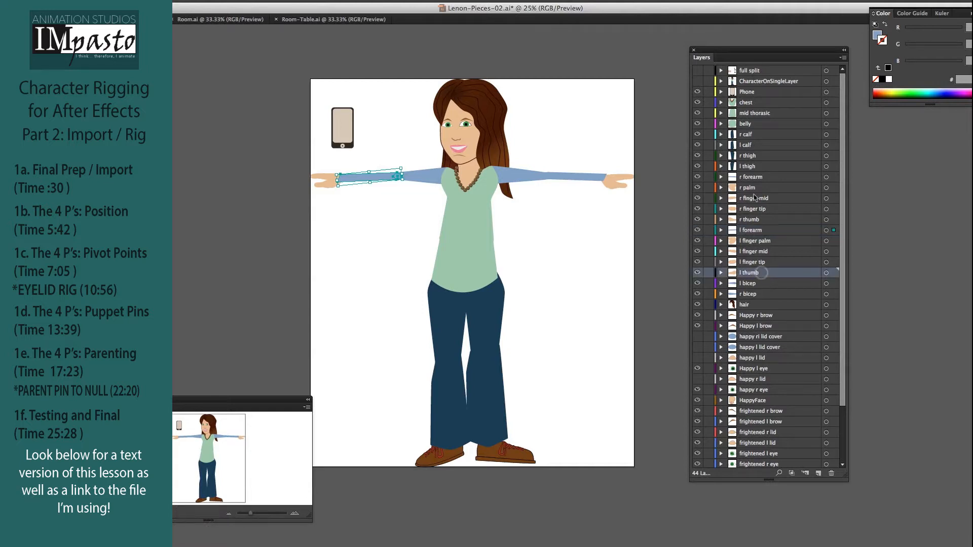
shift+click(750, 177)
drag(750, 178, 751, 100)
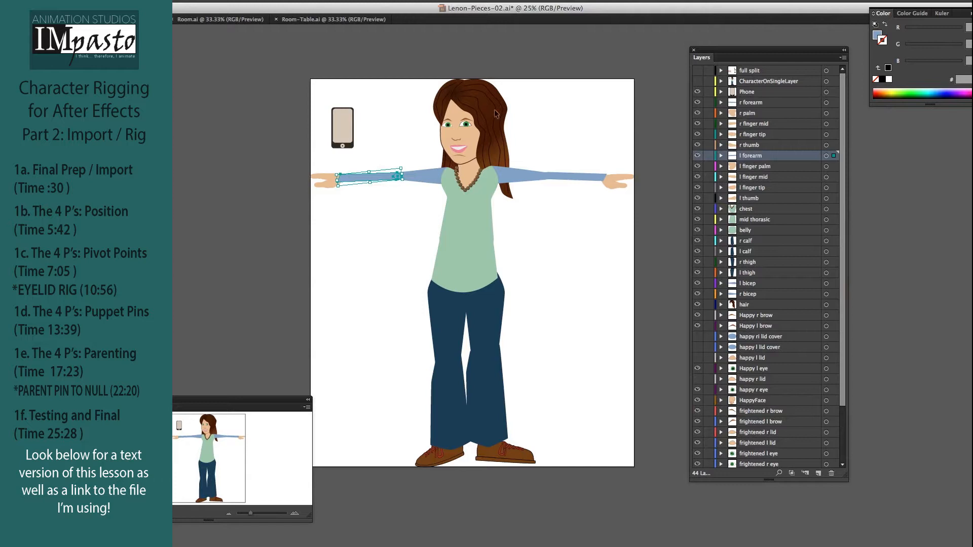
Try moving the whole left arm over the torso to check its stacking order, and undo the move
drag(310, 164, 455, 229)
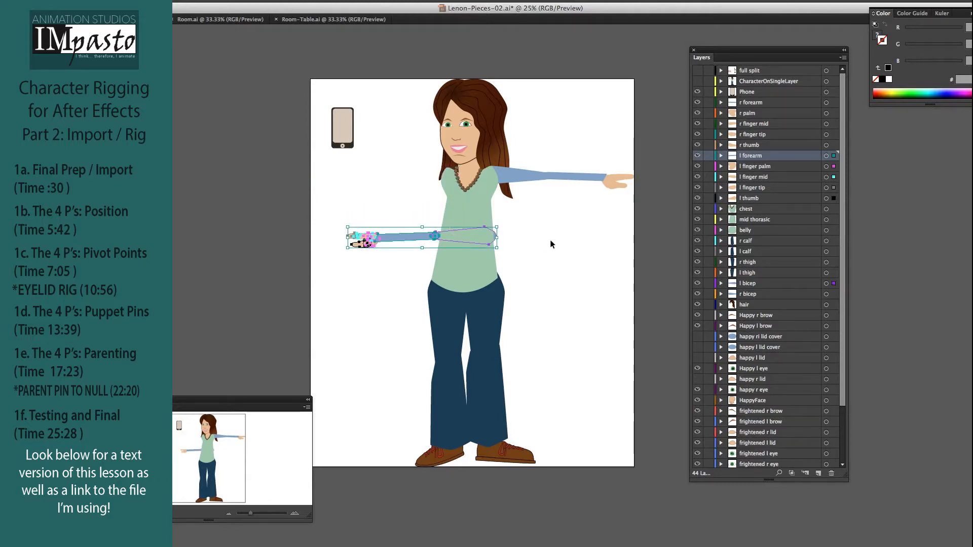
key(super+z)
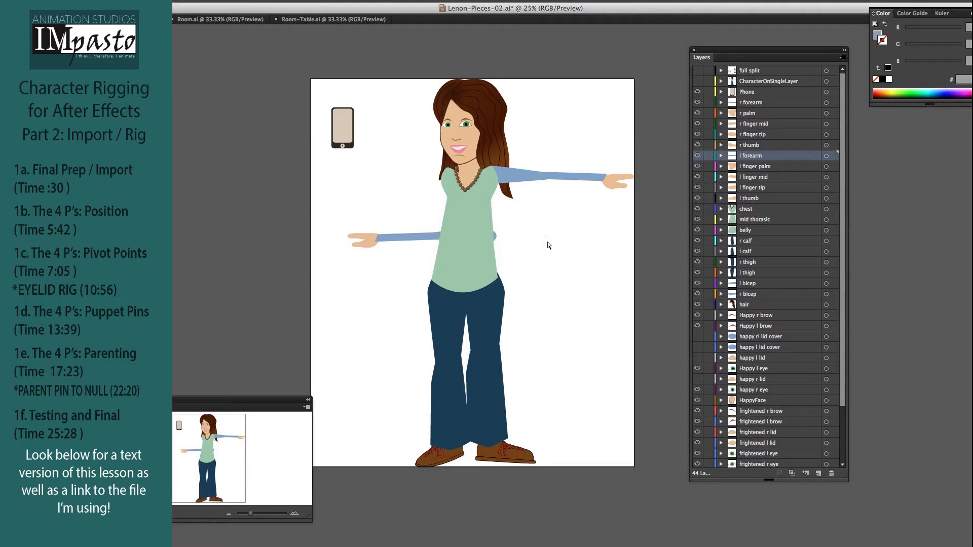
click(565, 236)
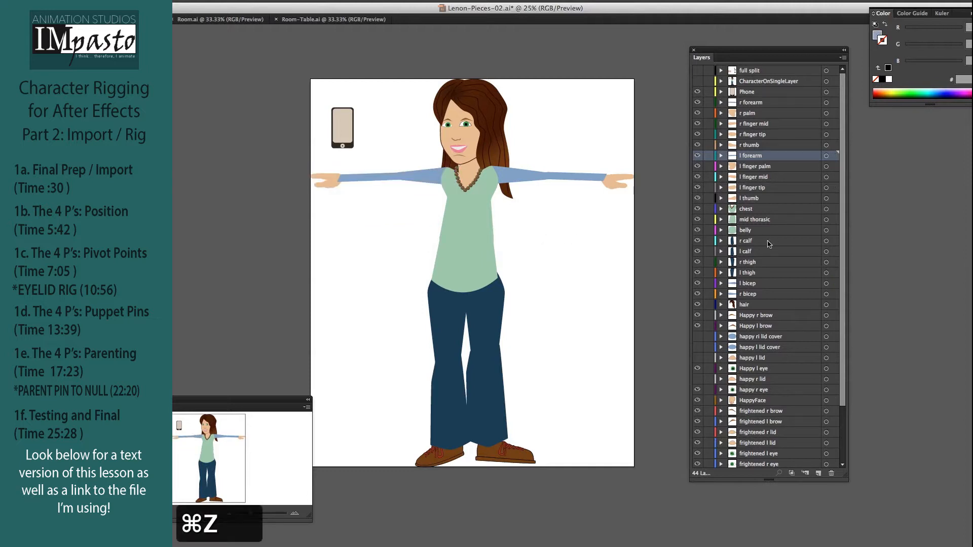
Try moving the l bicep and r bicep layers directly above the chest layer, and undo the reordering
click(771, 284)
shift+click(770, 294)
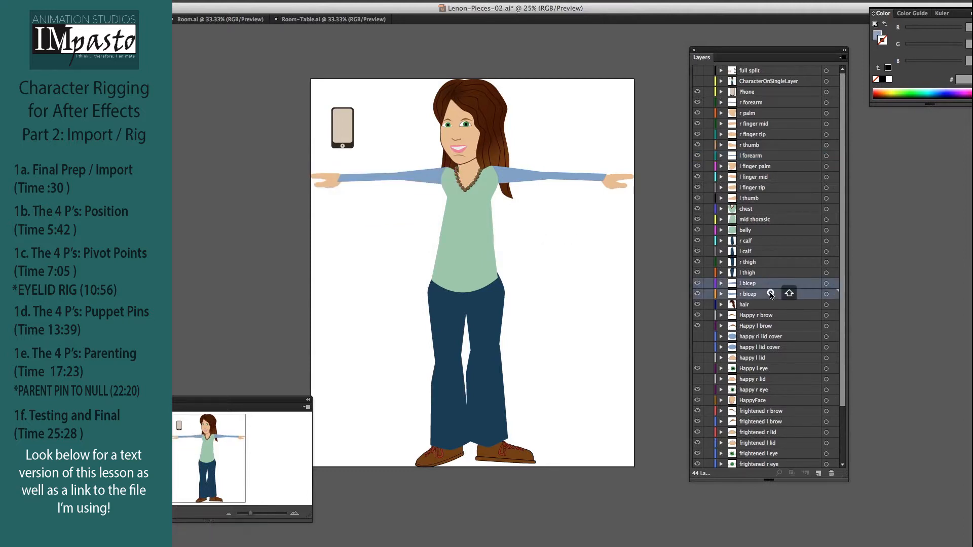
drag(770, 285, 772, 203)
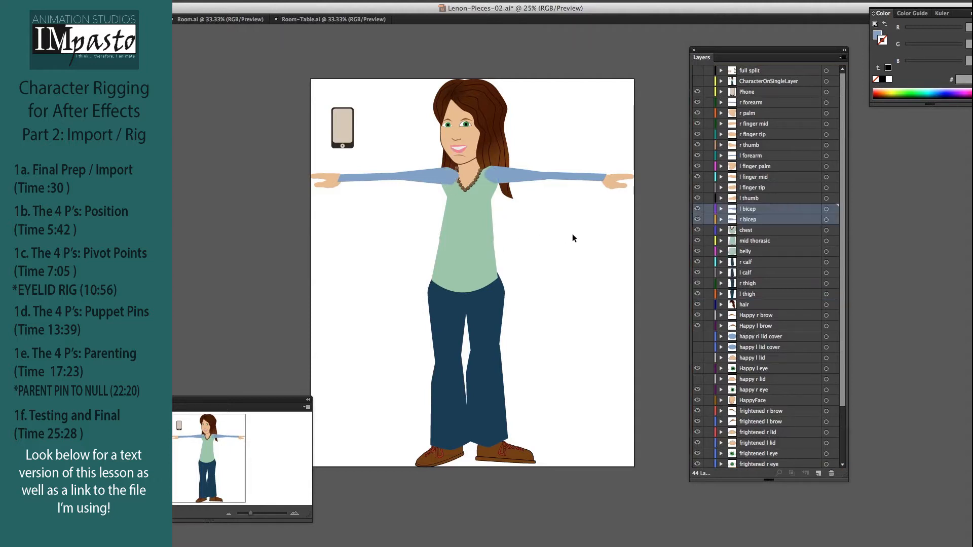
key(super+z)
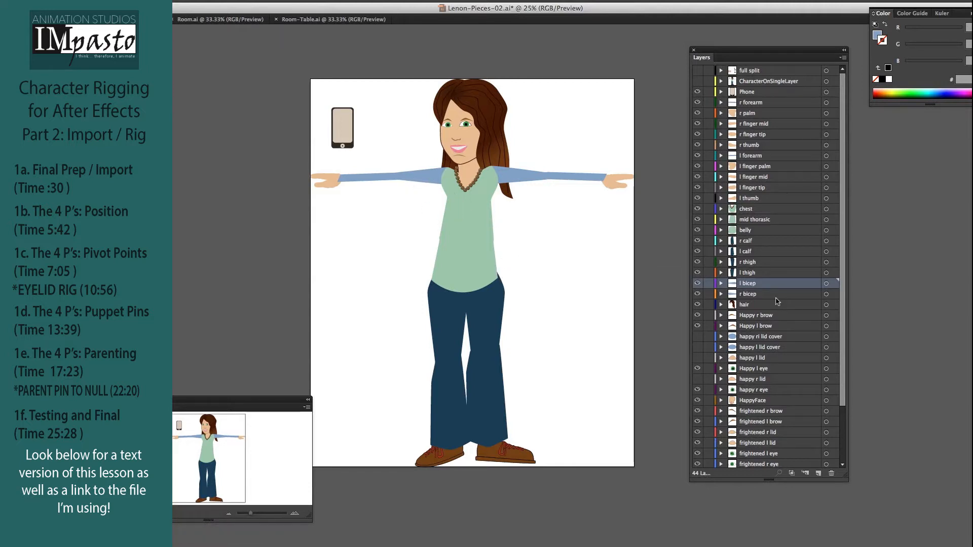
Move the r calf, l calf, r thigh and l thigh layers down to directly above the hip layer
scroll(778, 302, down, 3)
scroll(777, 302, up, 2)
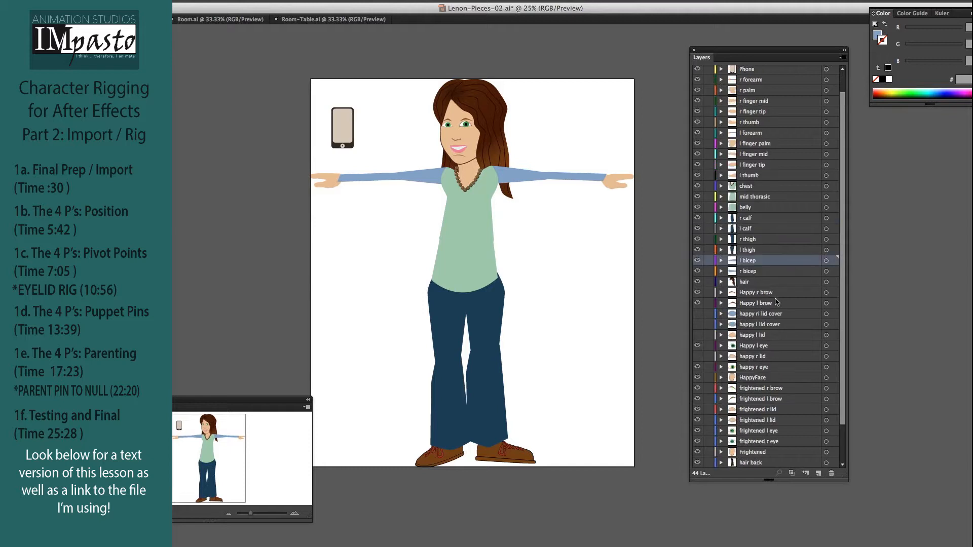
click(752, 220)
shift+click(750, 250)
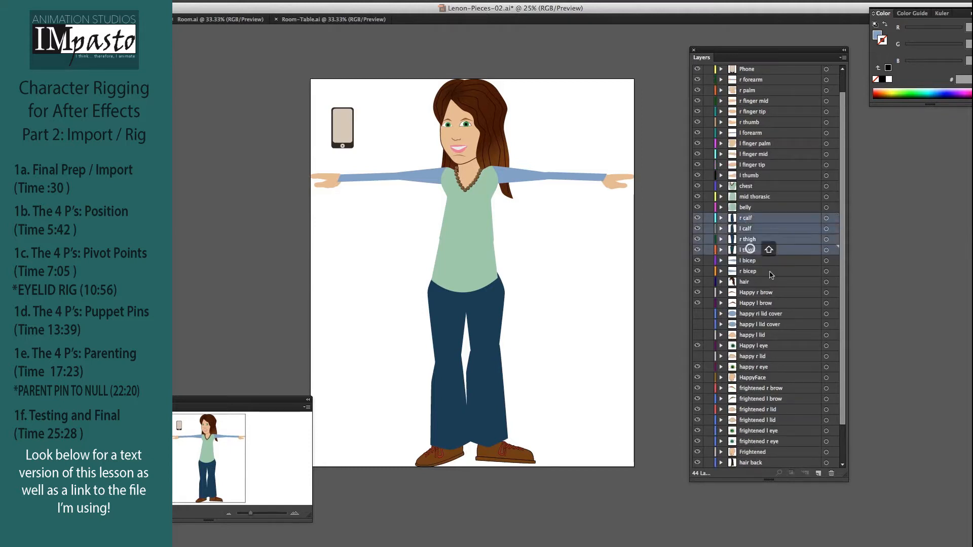
drag(748, 219, 771, 455)
Stack the leg and shoe layers above hip in the order l thigh, l calf, l shoe, r thigh, r calf, r shoe
click(748, 386)
shift+click(749, 395)
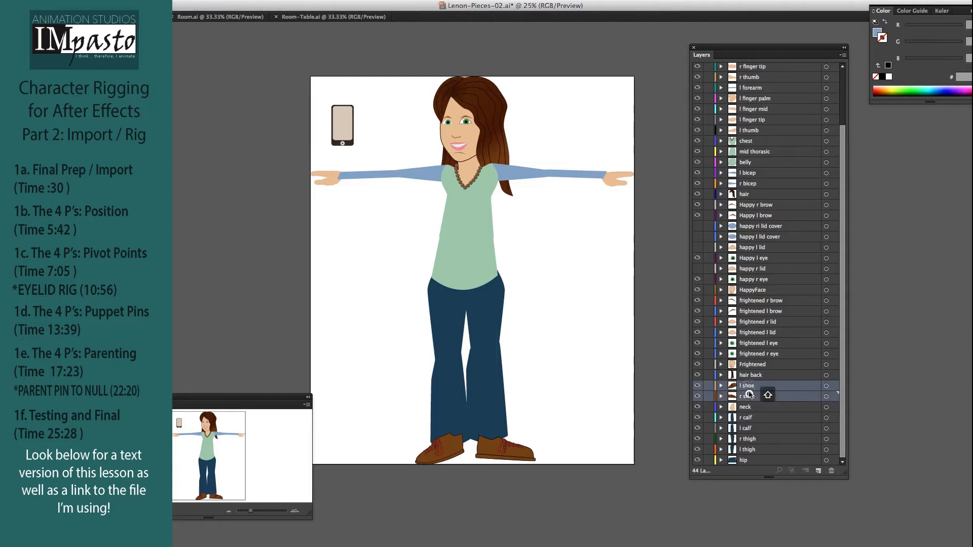
drag(749, 393, 759, 430)
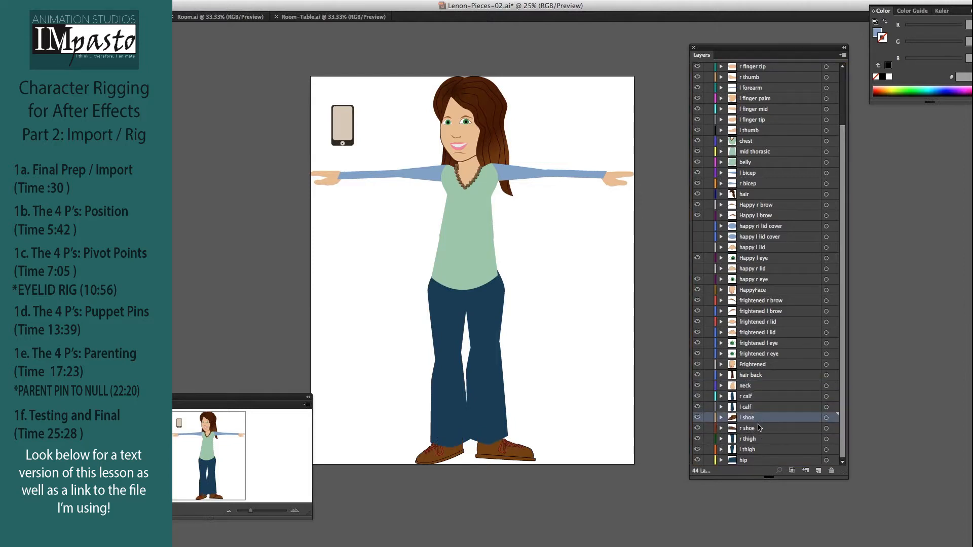
click(763, 439)
click(756, 449)
mouse_move(755, 450)
mouse_down()
mouse_move(754, 397)
mouse_move(754, 453)
mouse_up()
click(748, 428)
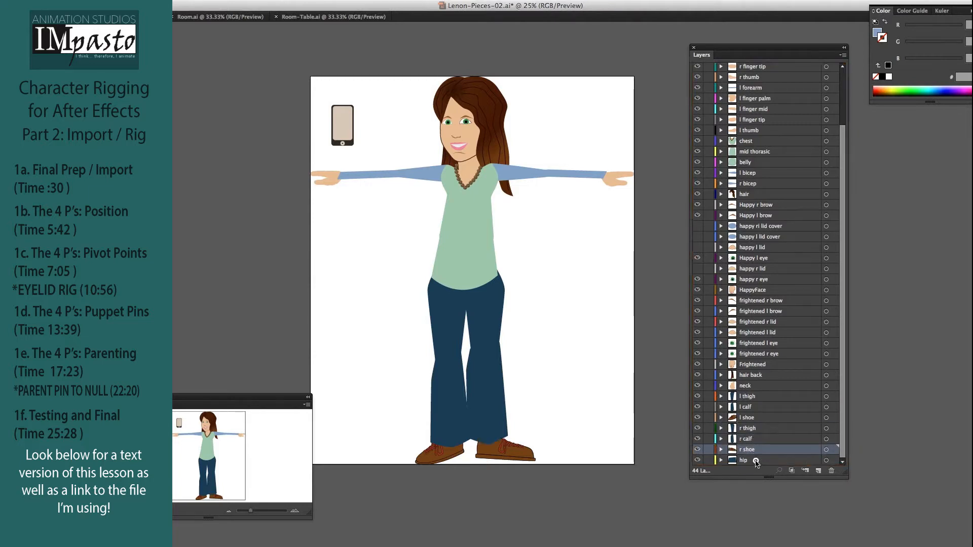
Move the Phone layer between l thumb and chest, and place the phone over the character's left hand
click(755, 461)
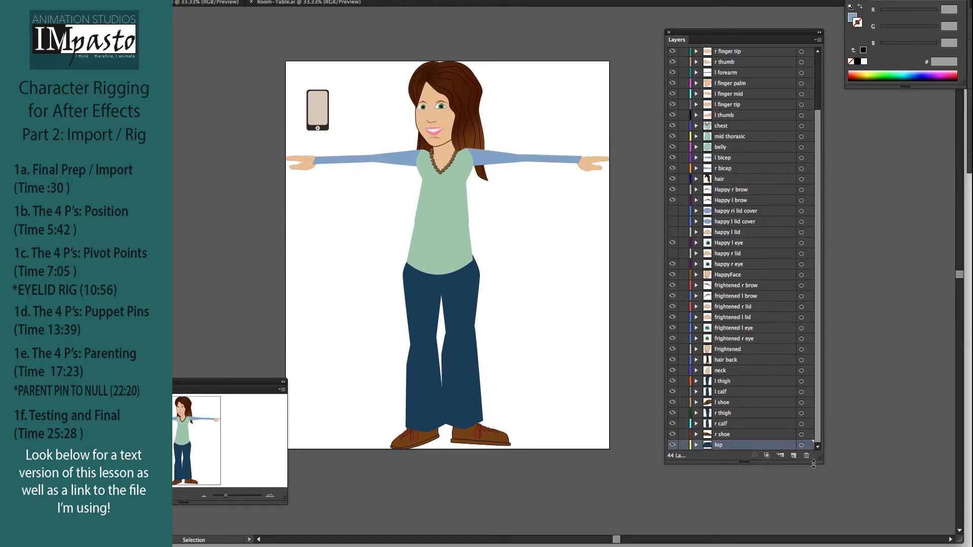
drag(813, 465, 813, 514)
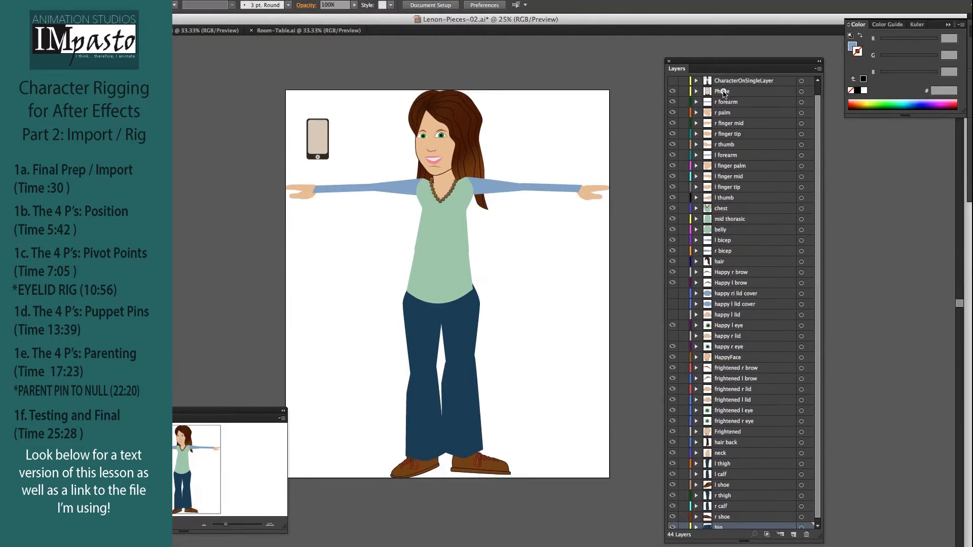
click(722, 91)
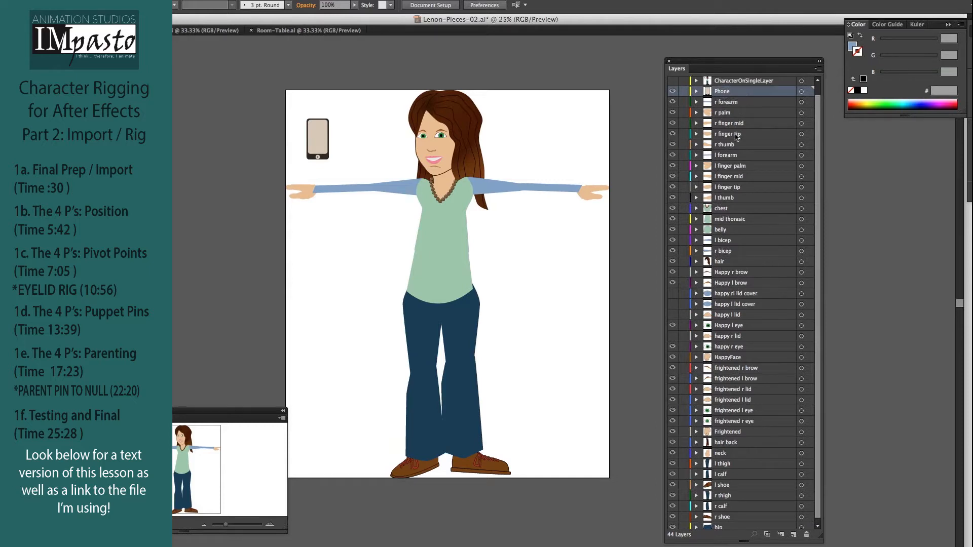
drag(740, 88, 741, 206)
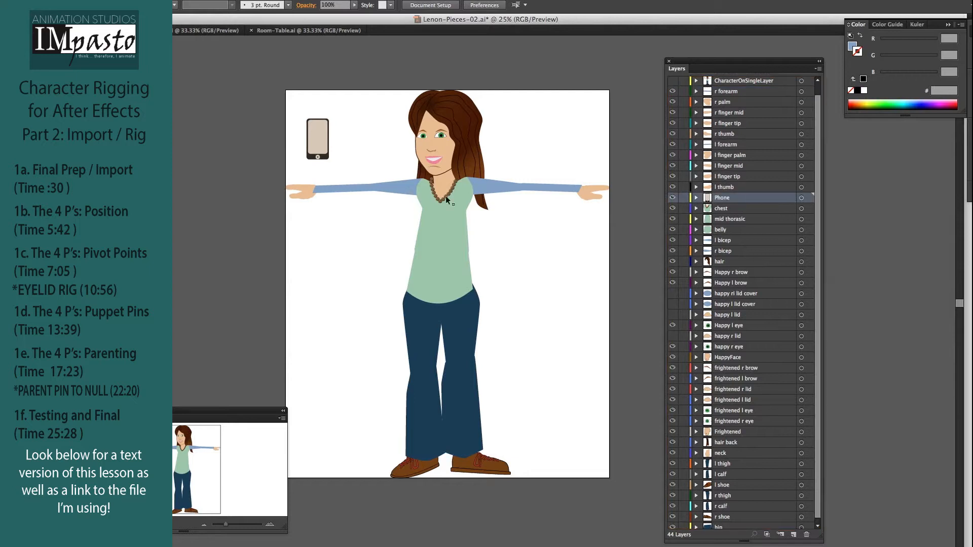
drag(323, 139, 310, 185)
click(290, 243)
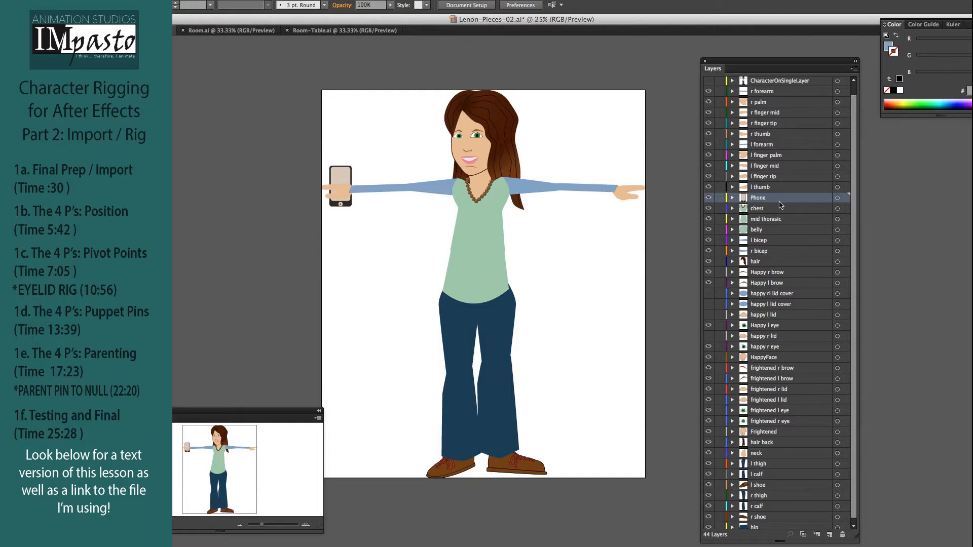
Move the l finger palm, l finger mid and l finger tip layers directly below the Phone layer
mouse_move(779, 204)
mouse_down()
mouse_move(780, 182)
mouse_move(780, 195)
mouse_up()
click(773, 155)
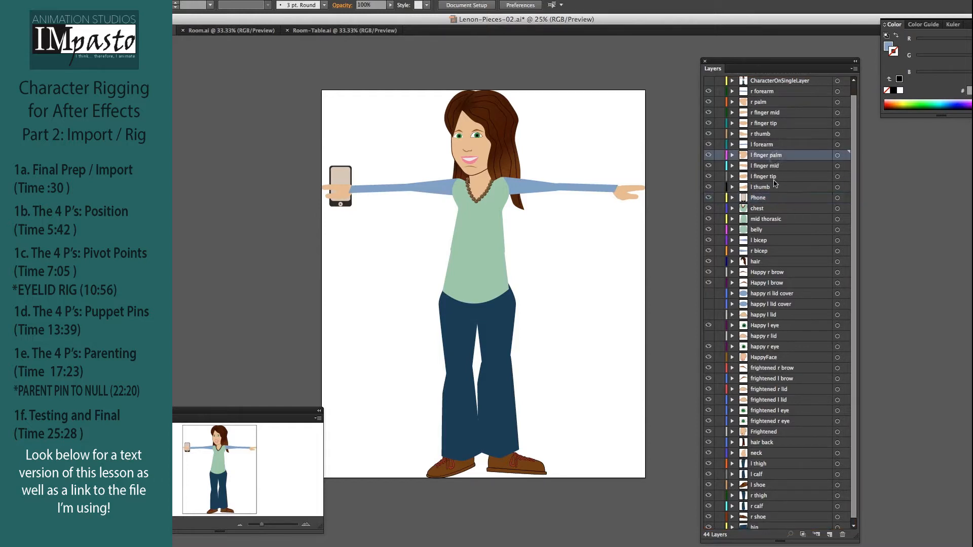
shift+click(774, 176)
drag(773, 157, 776, 202)
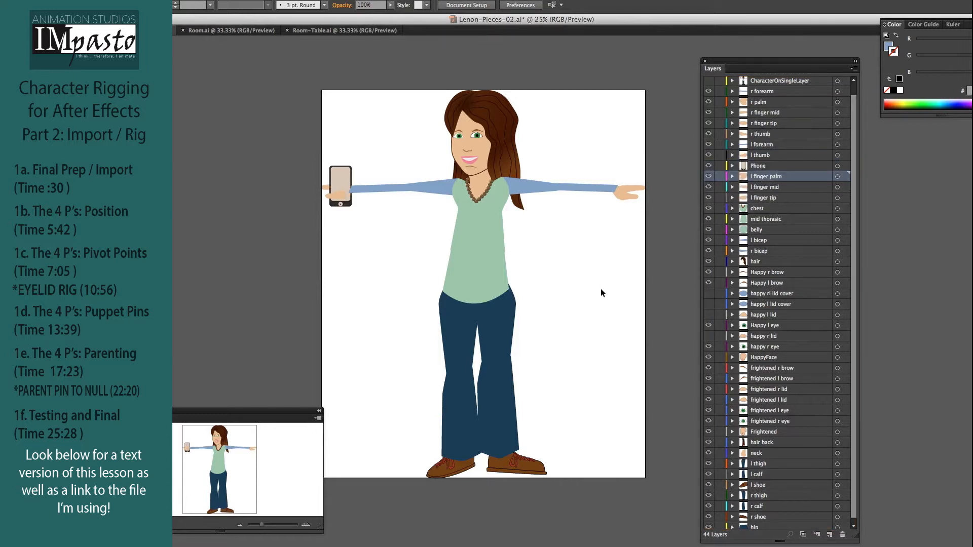
Move the phone off the left hand to the empty area above the arm, and save the document
click(765, 167)
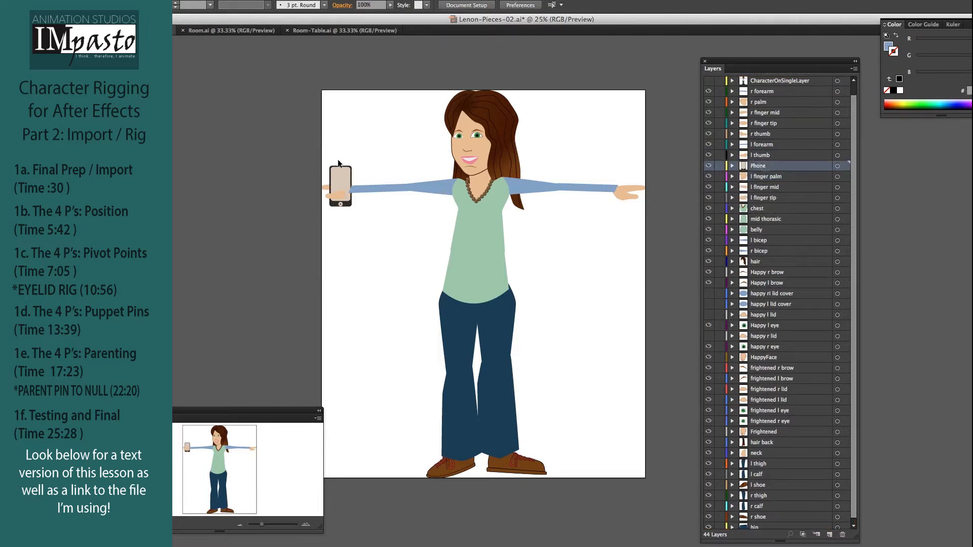
drag(339, 173, 370, 134)
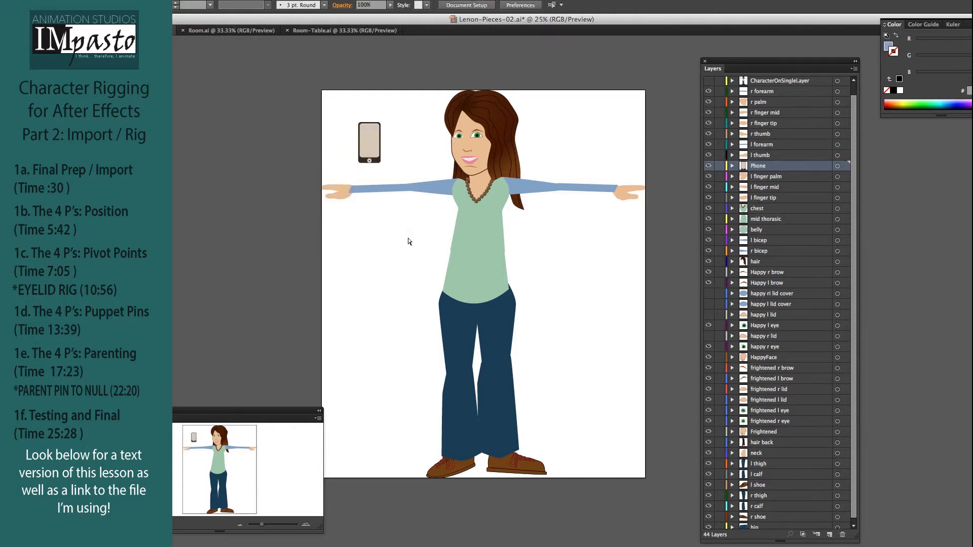
key(super+s)
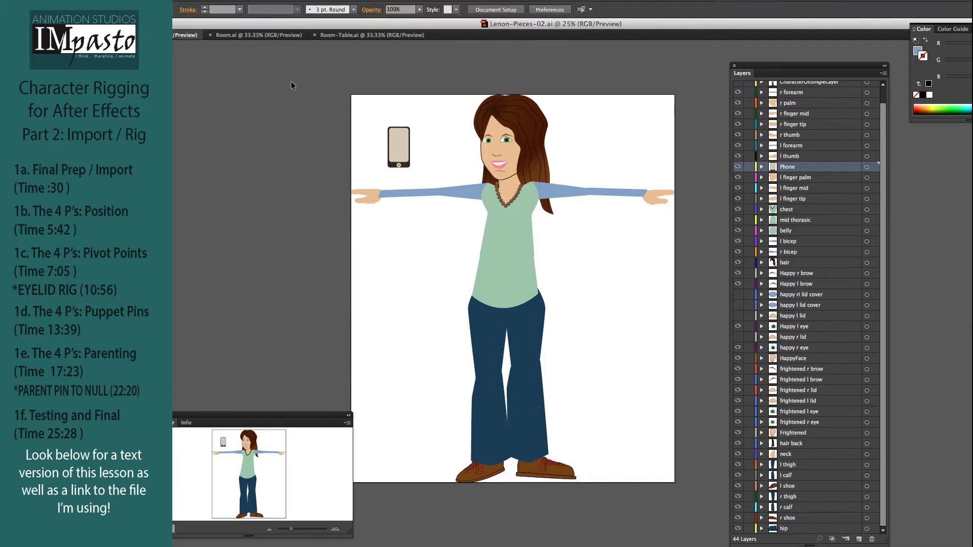
View the Room.ai and Room-Table.ai documents, and return to Room.ai
click(233, 35)
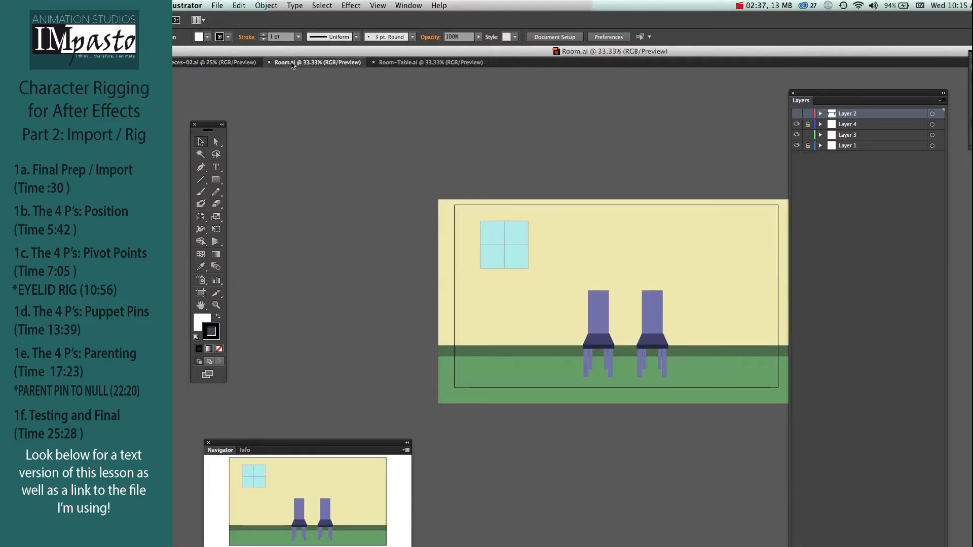
click(389, 63)
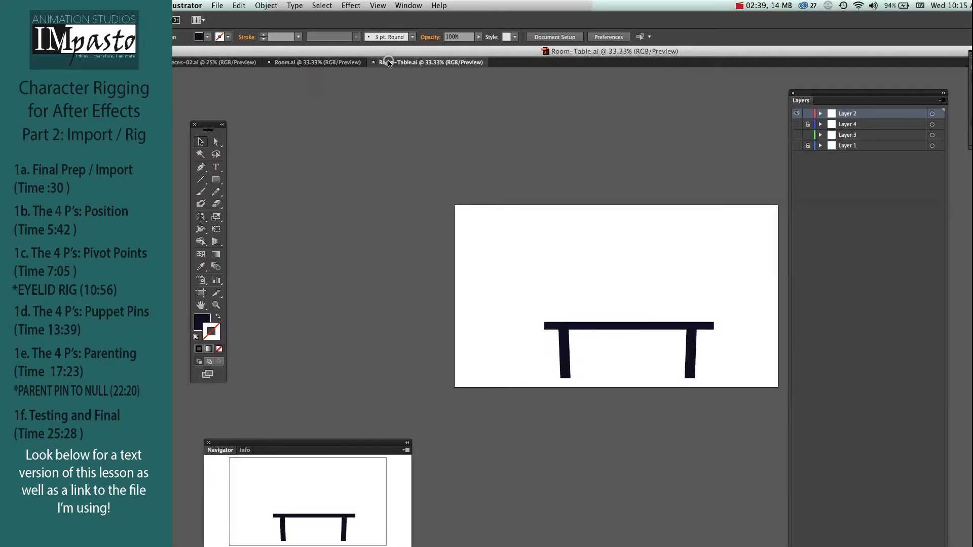
click(310, 63)
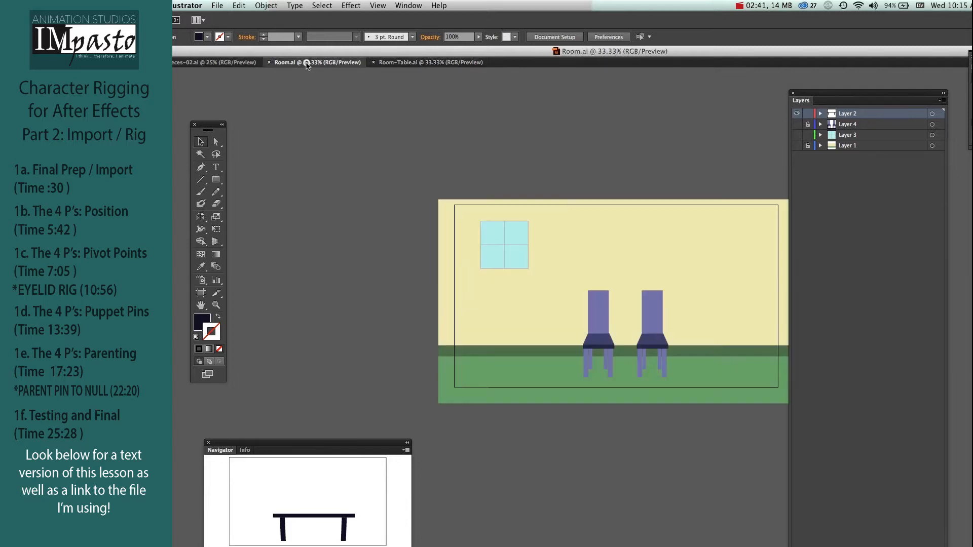
View the Room-Table.ai and Room.ai documents, and return to the Lenon-Pieces-02.ai character document
click(395, 64)
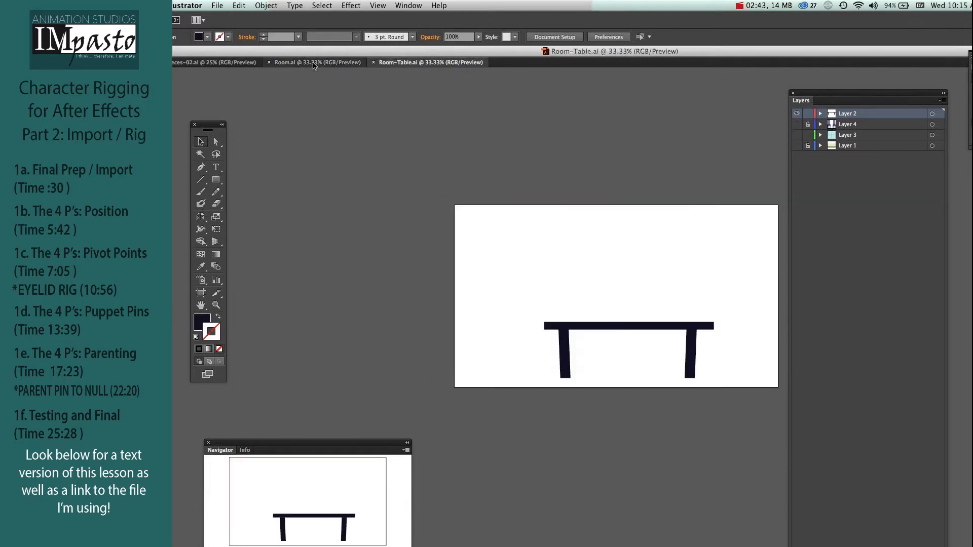
click(310, 62)
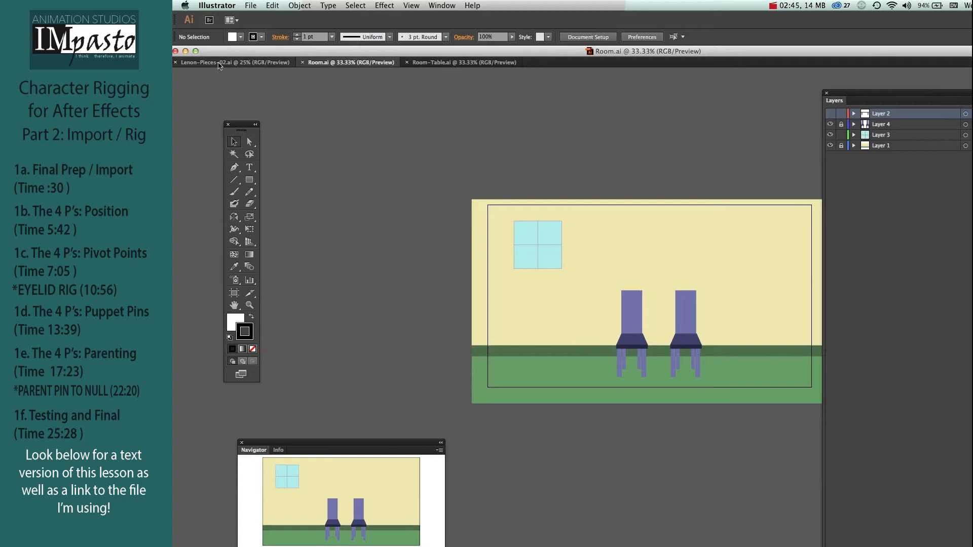
click(186, 63)
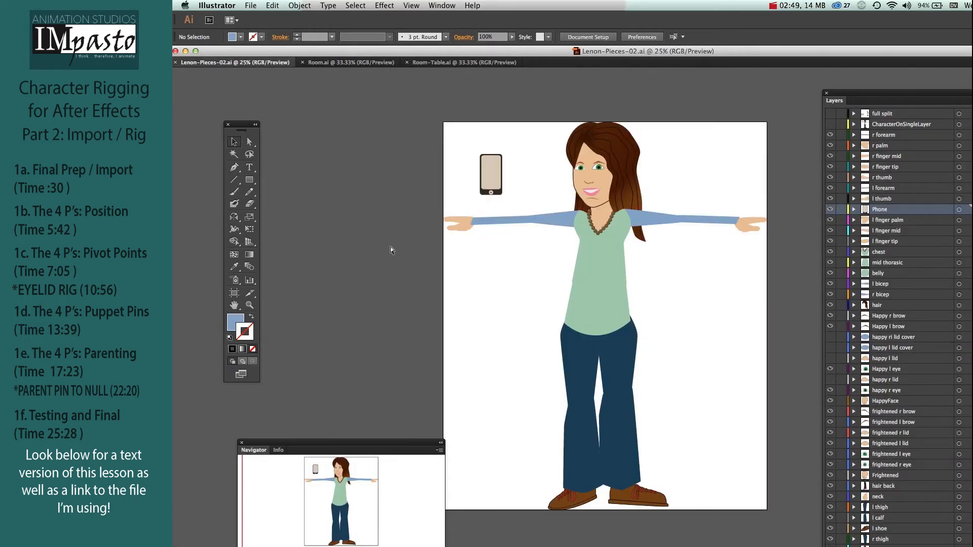
Switch to After Effects and import Room.ai as footage with merged layers
key(super+Tab)
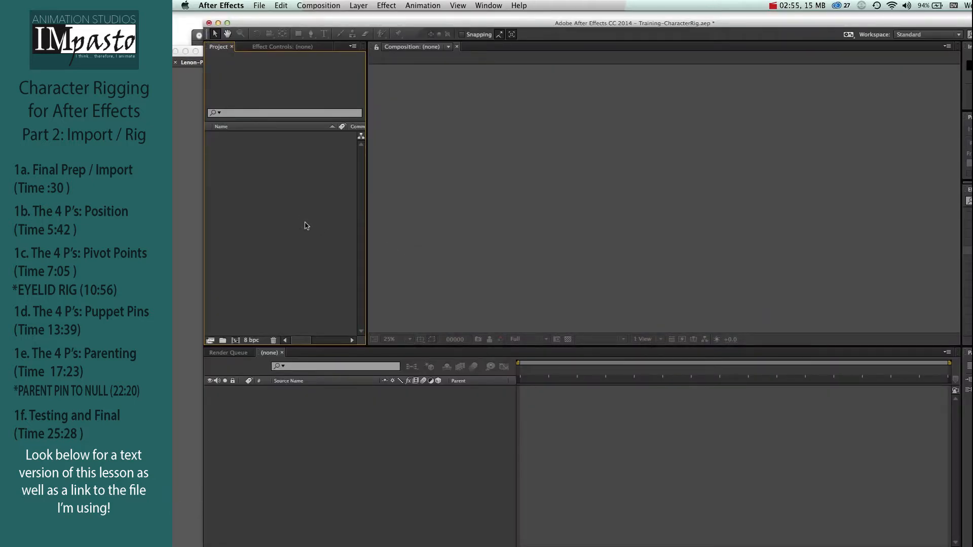
key(super+i)
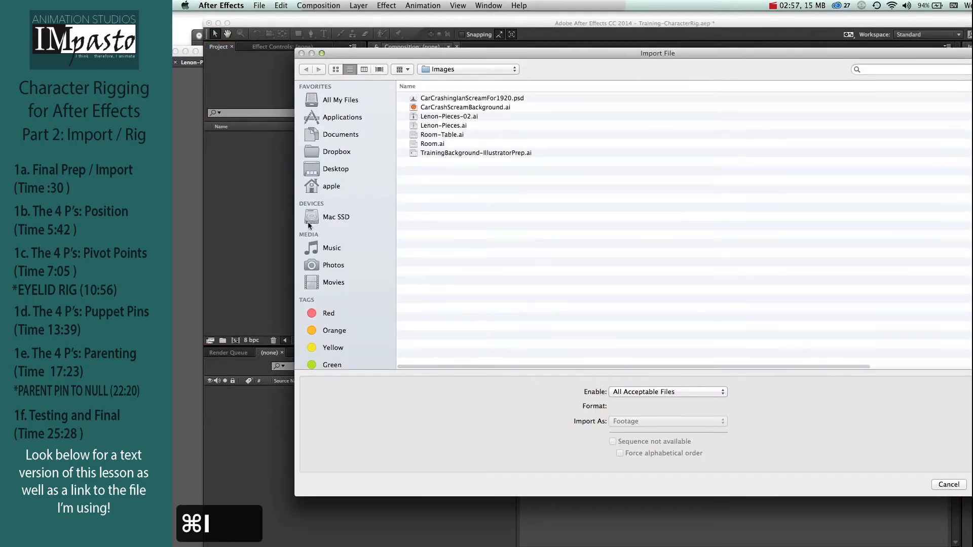
click(454, 133)
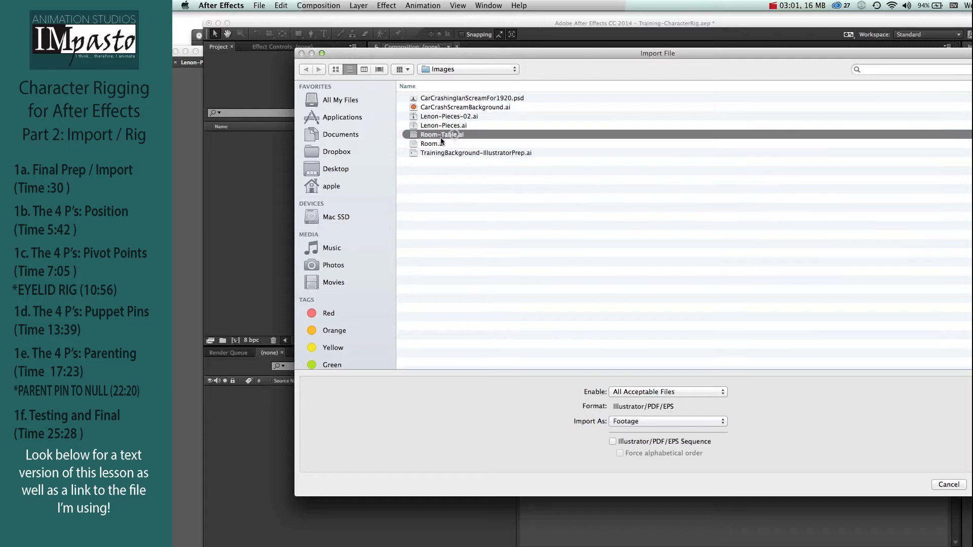
double_click(432, 144)
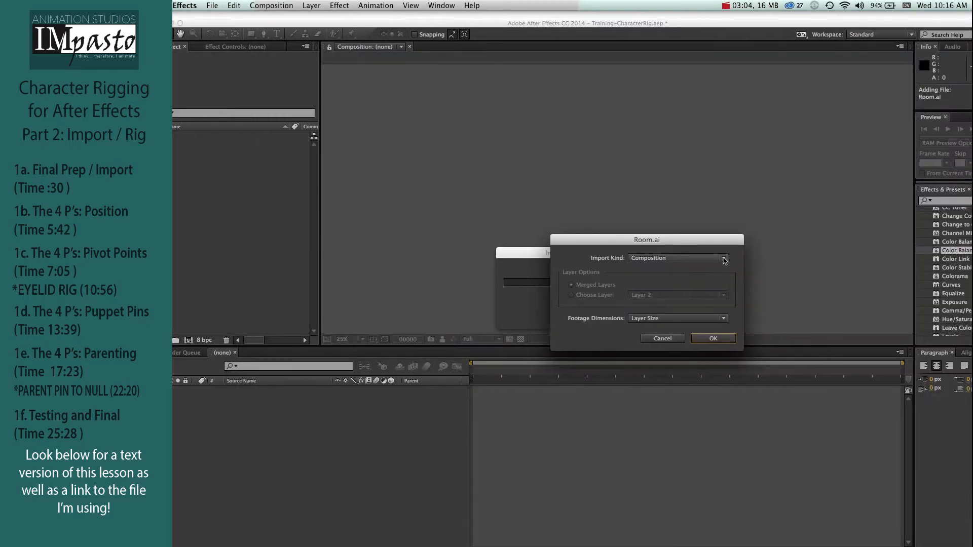
click(724, 260)
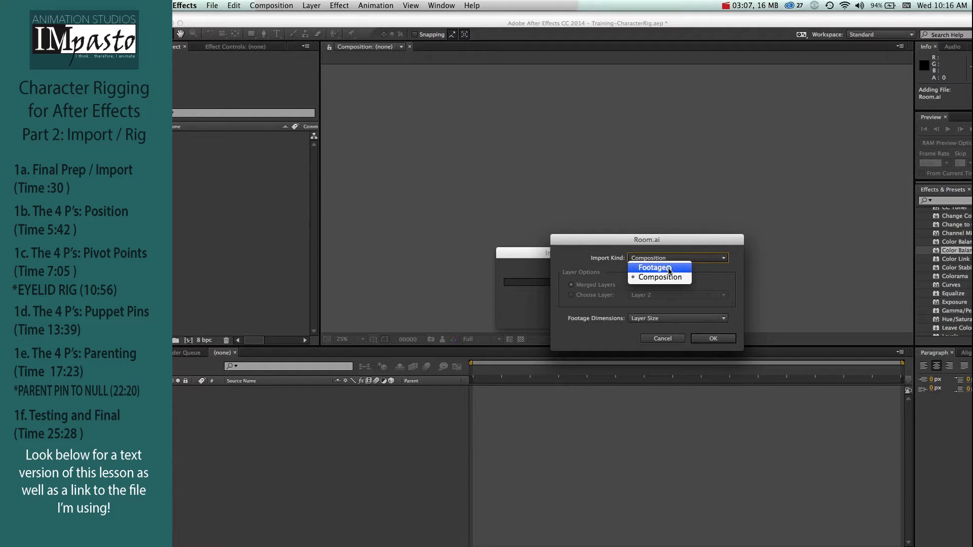
click(669, 270)
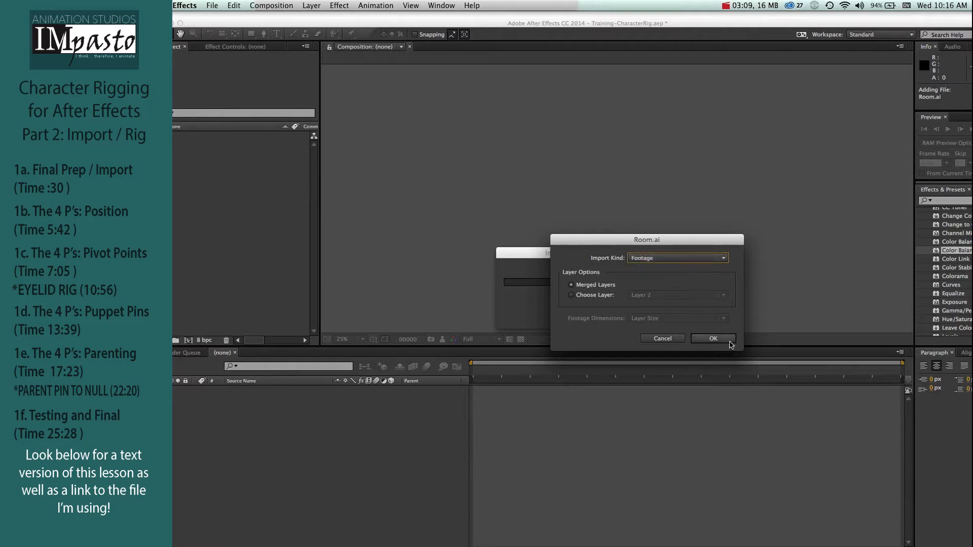
click(731, 342)
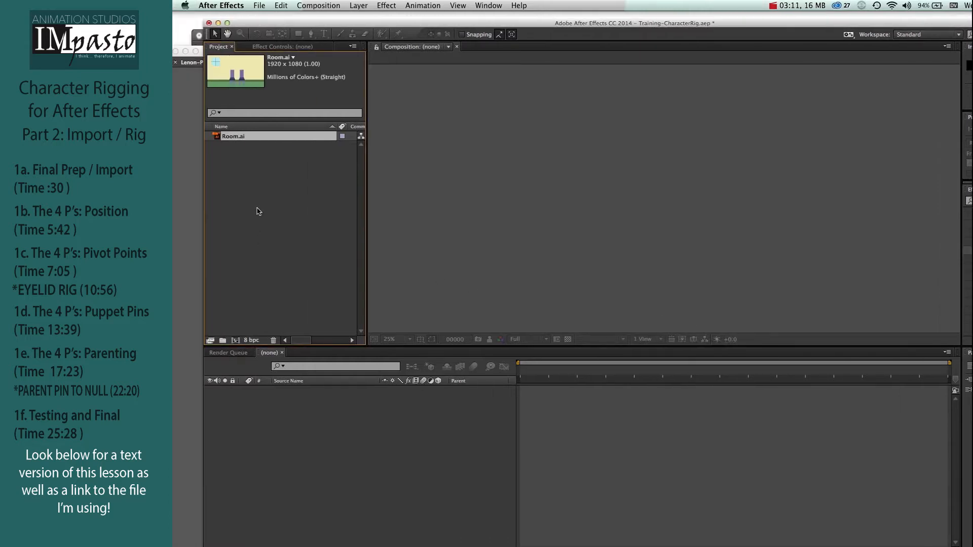
Import Room-Table.ai into the project as footage
click(257, 211)
click(248, 137)
key(super+i)
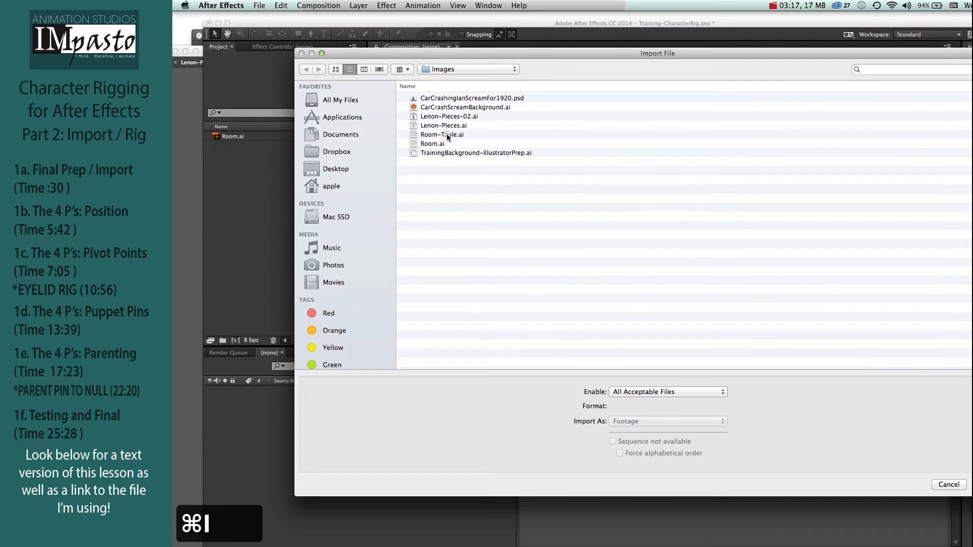
double_click(447, 134)
click(771, 340)
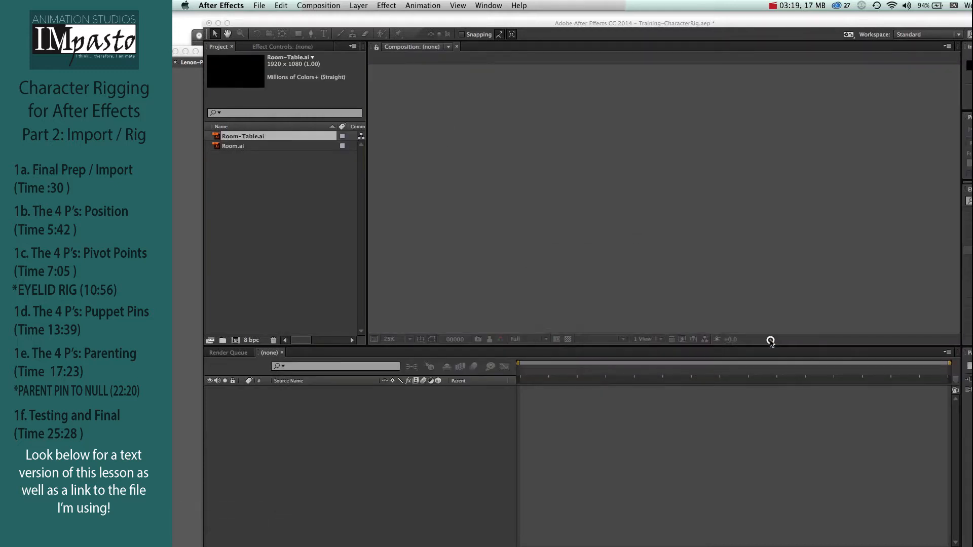
click(287, 276)
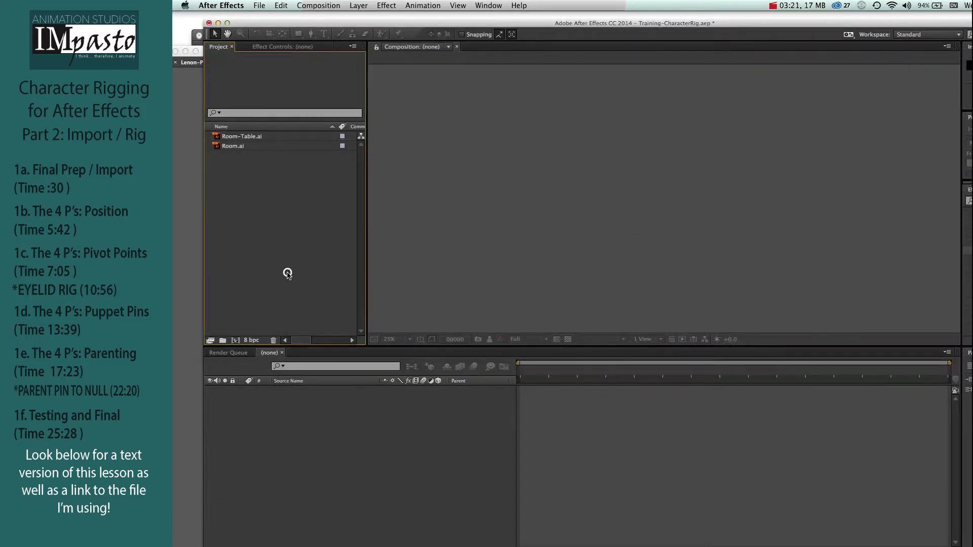
Create a composition named Room, 1920 × 1080 px, with a duration of 200 frames
key(super+n)
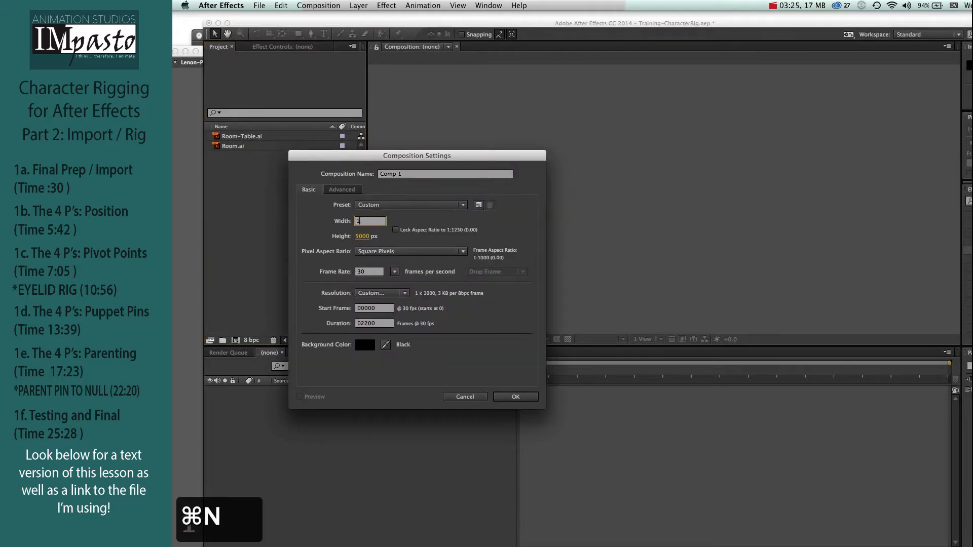
text(1920)
key(Tab)
text(1080)
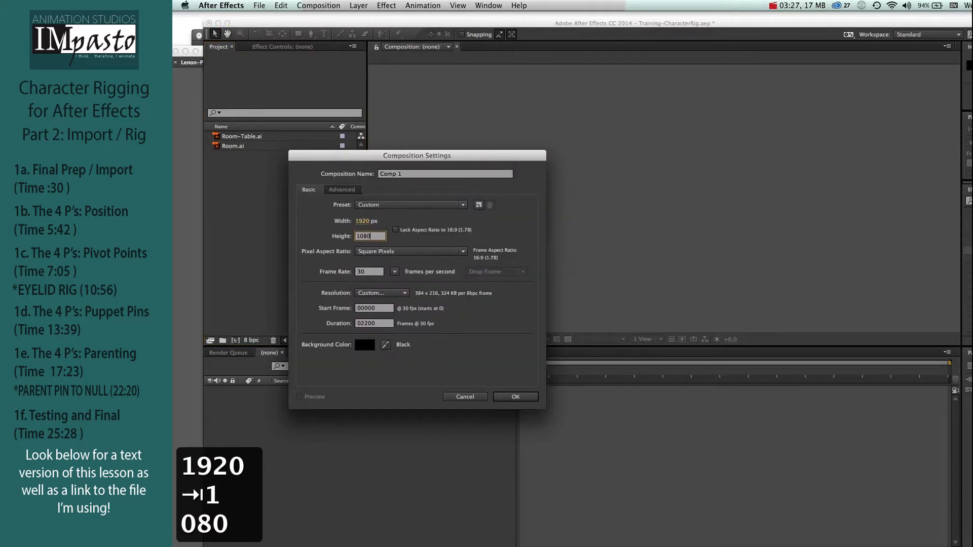
click(386, 323)
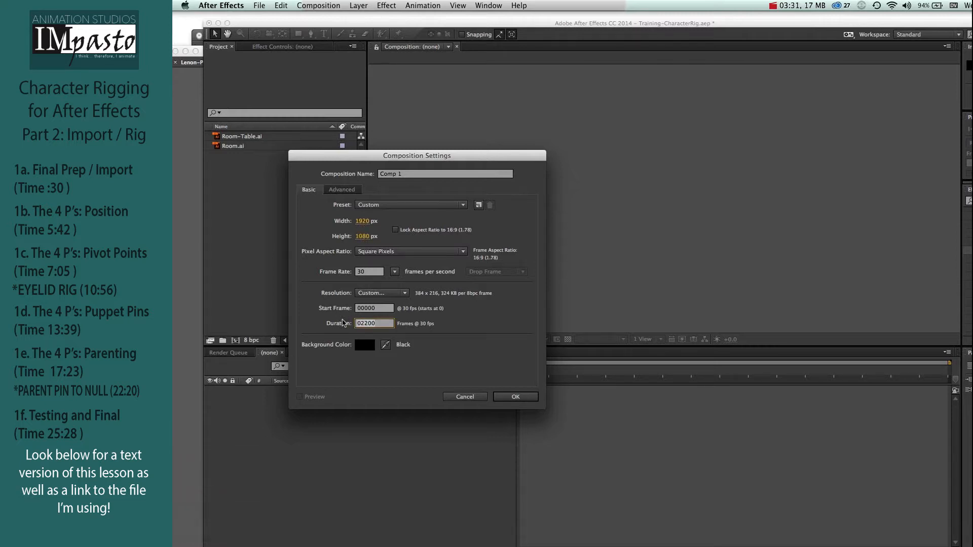
text(200)
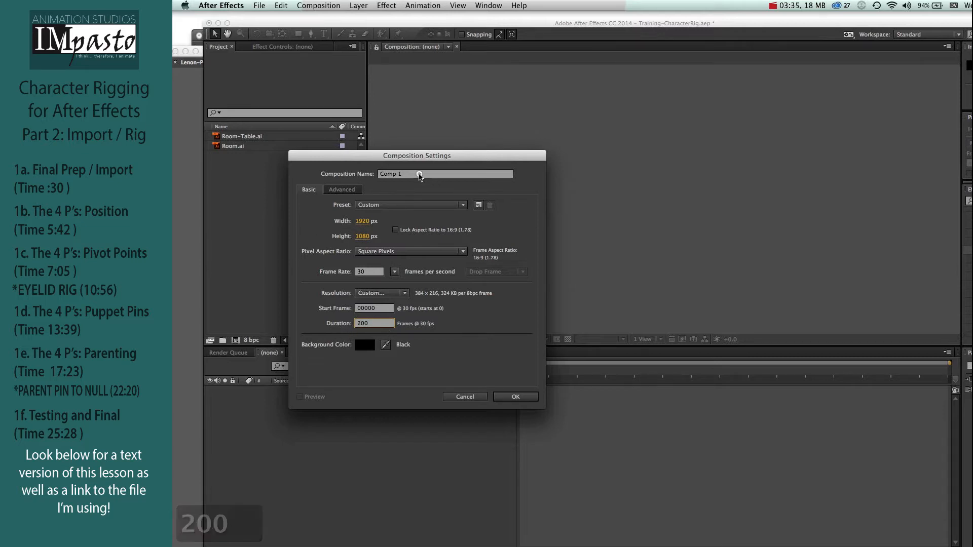
click(420, 175)
text(Room)
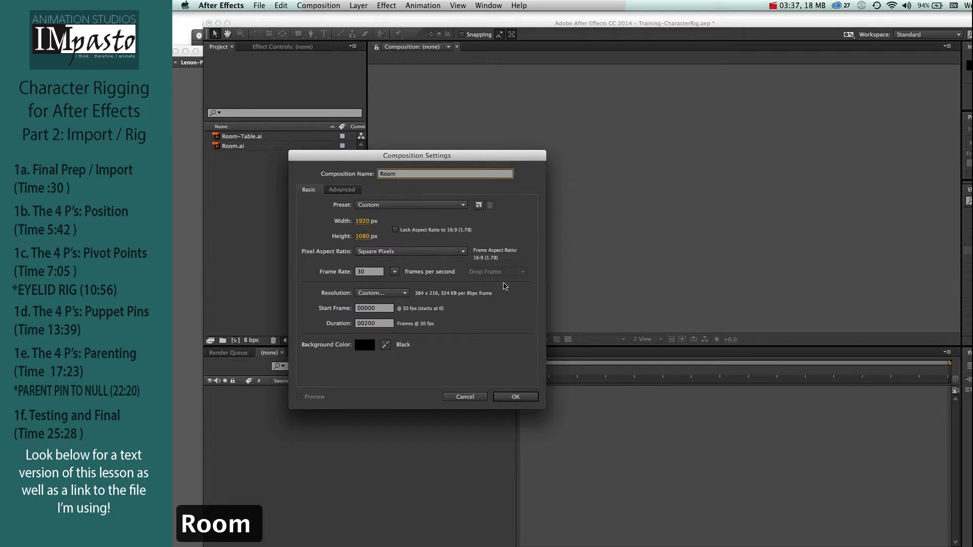
click(527, 396)
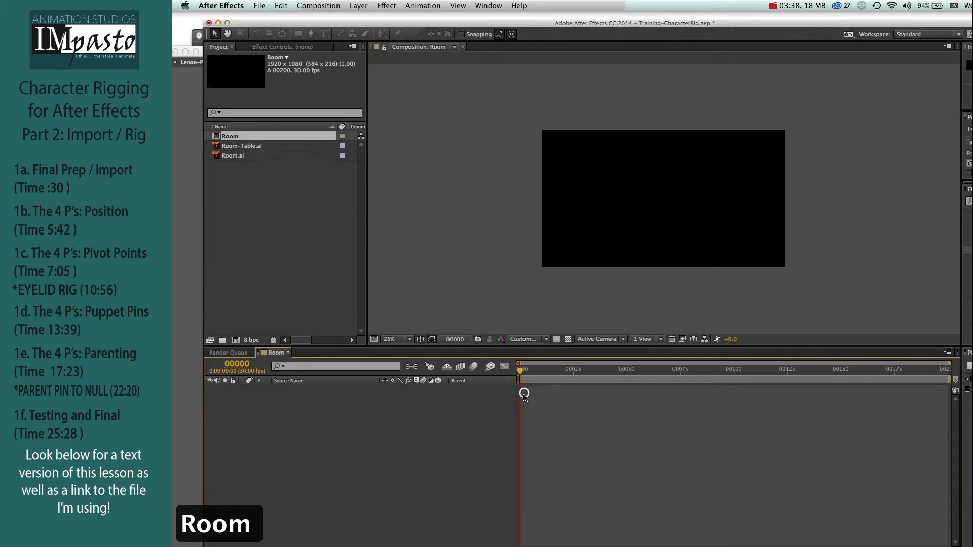
Add Room.ai and Room-Table.ai to the Room composition, and place the Room.ai layer below Room-Table.ai
click(241, 157)
shift+click(236, 146)
drag(233, 147, 329, 494)
click(308, 438)
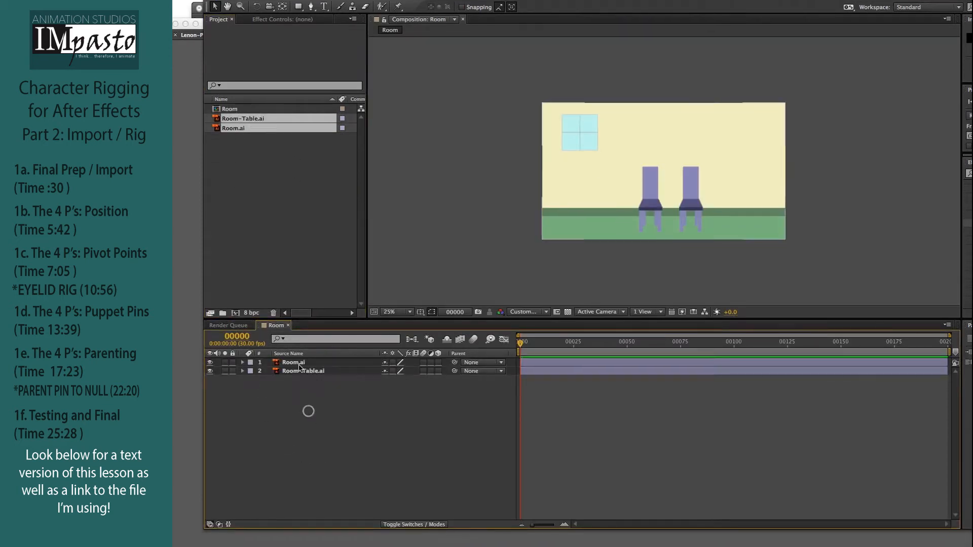
drag(299, 363, 298, 386)
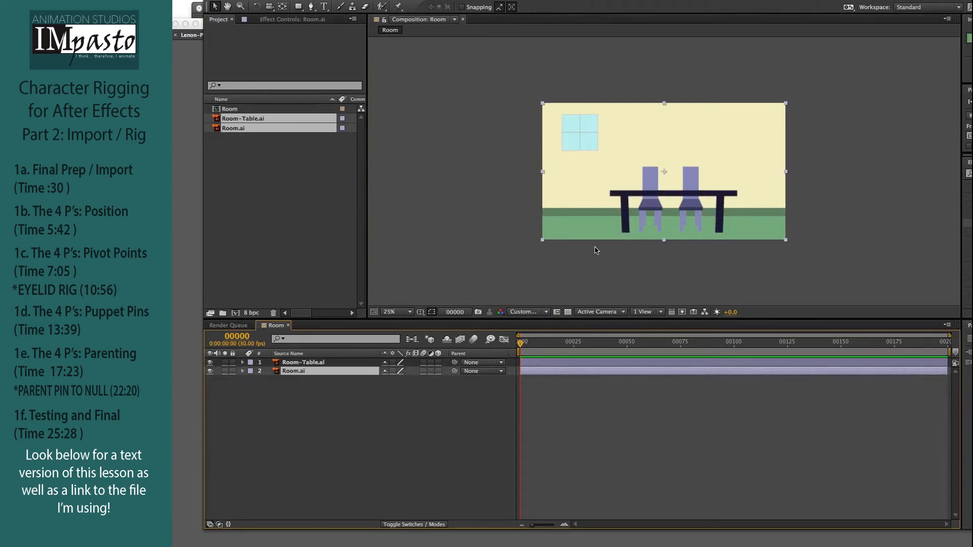
click(546, 272)
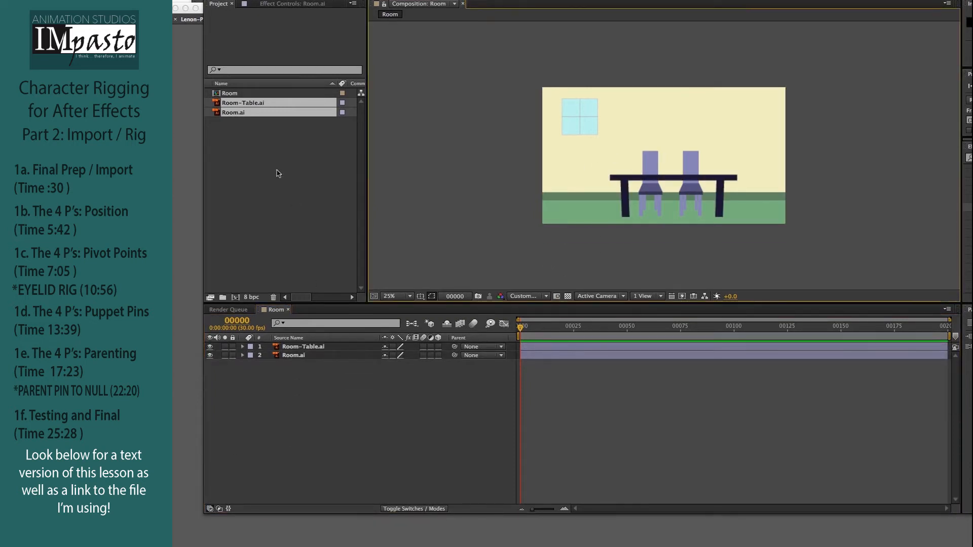
Choose Lenon-Pieces-02.ai as the file to import, save that document in Illustrator, and return to After Effects
click(276, 172)
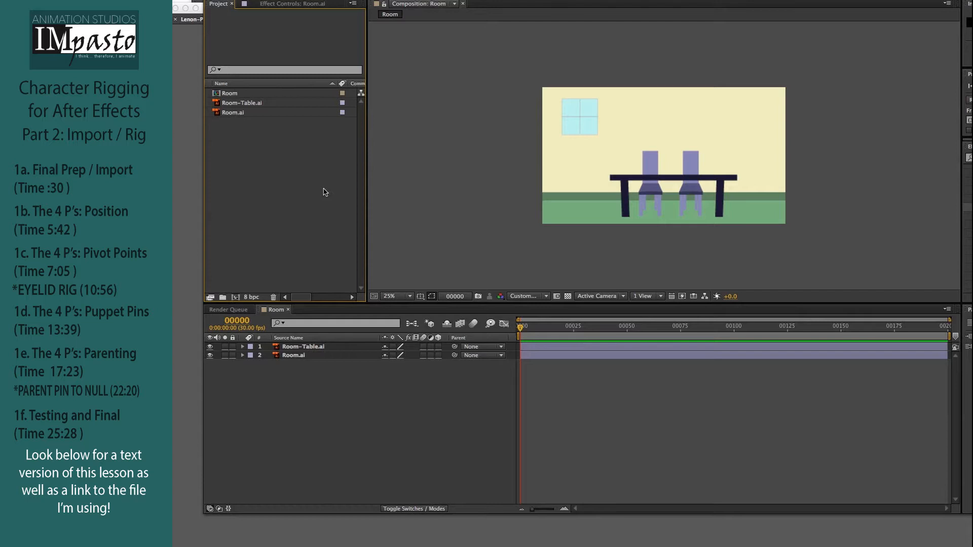
key(super+i)
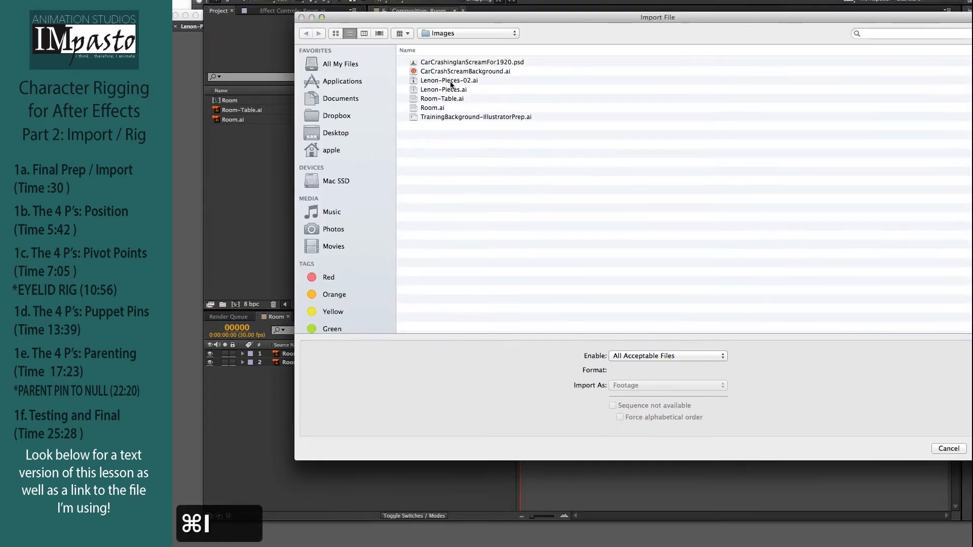
click(450, 76)
key(super+Tab)
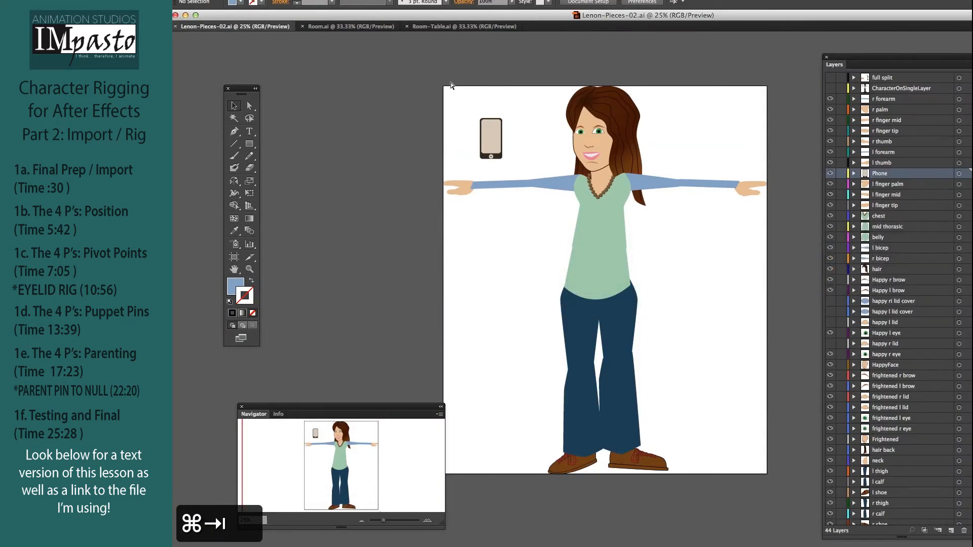
key(super+s)
key(super+Tab)
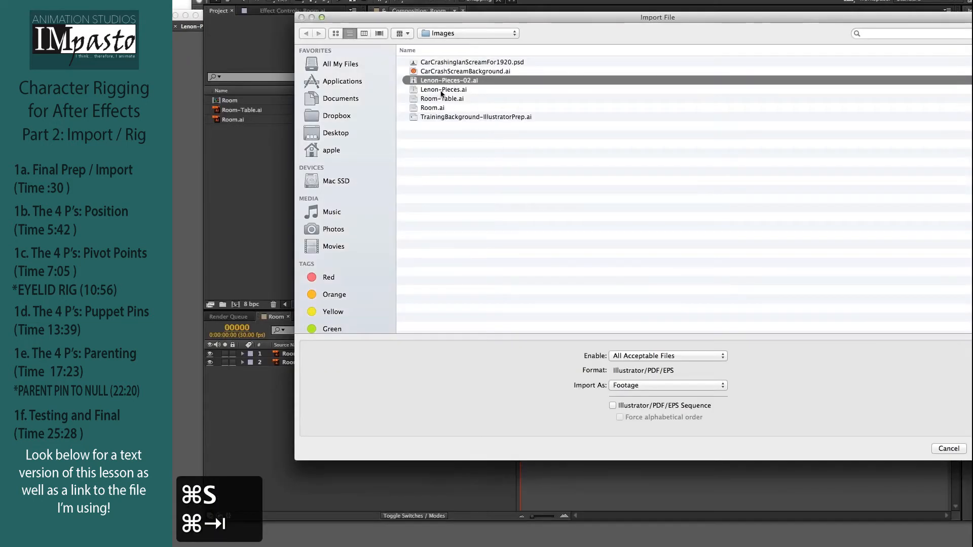
Import Lenon-Pieces-02.ai as a composition with footage dimensions set to Layer Size
double_click(441, 80)
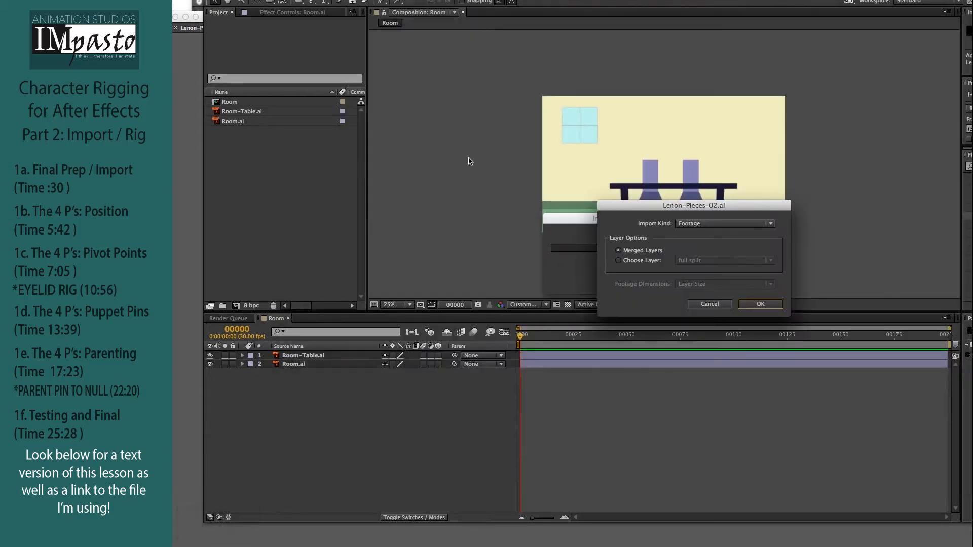
click(770, 224)
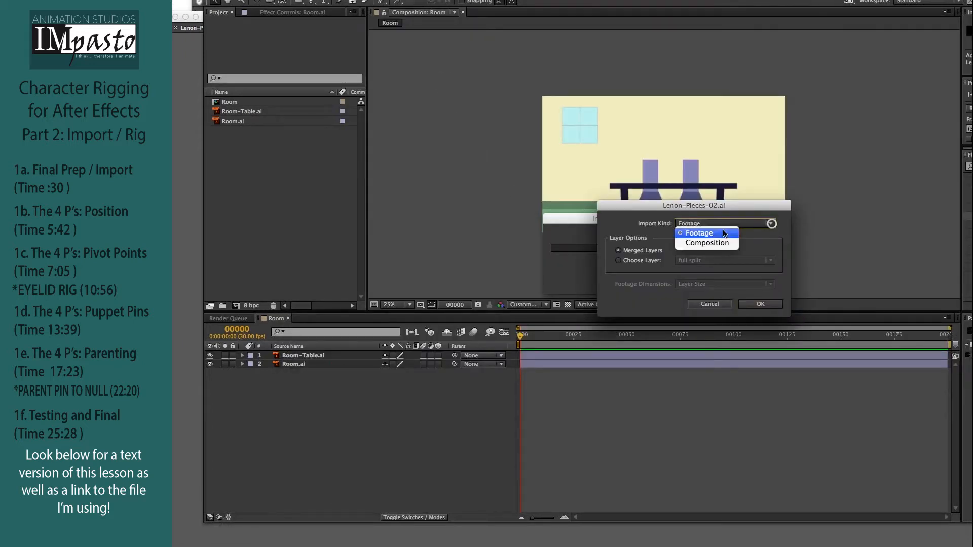
click(719, 245)
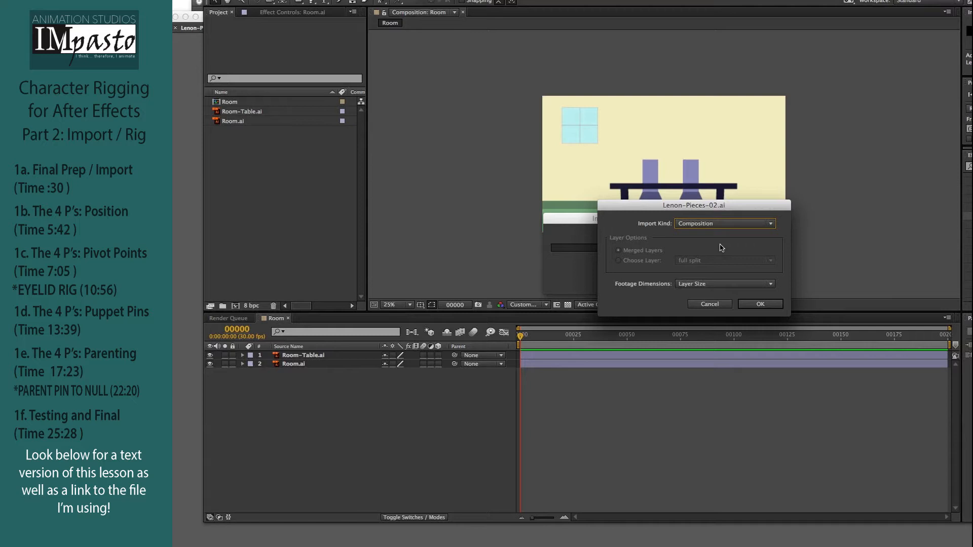
click(713, 285)
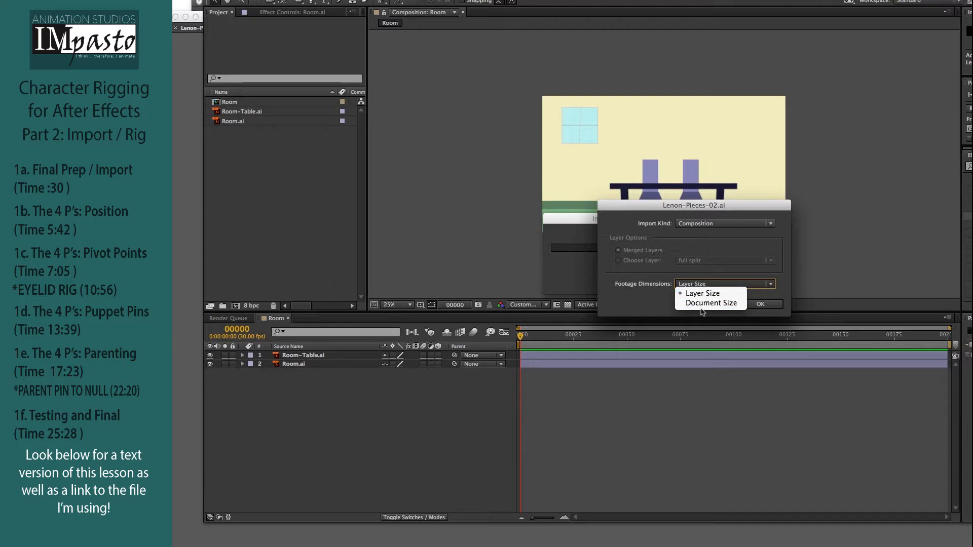
click(702, 295)
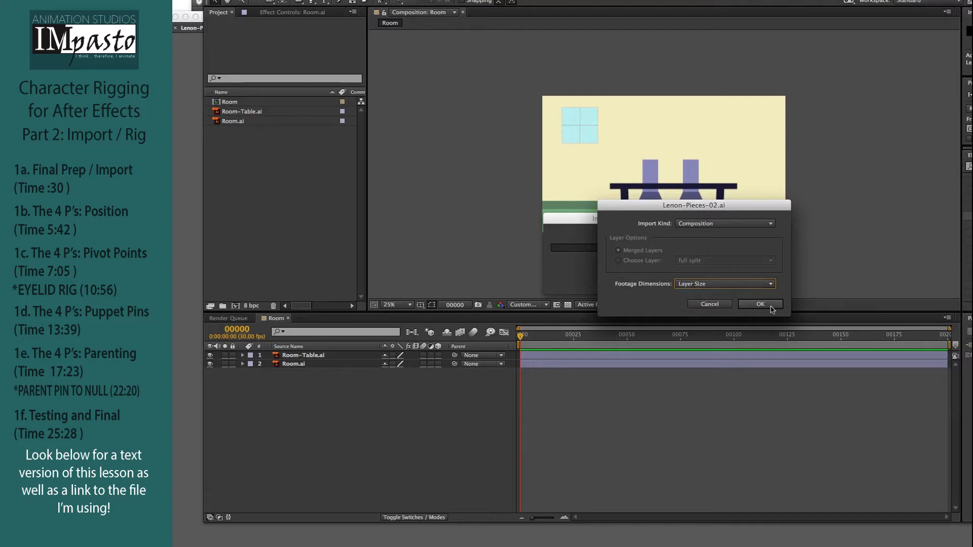
click(771, 307)
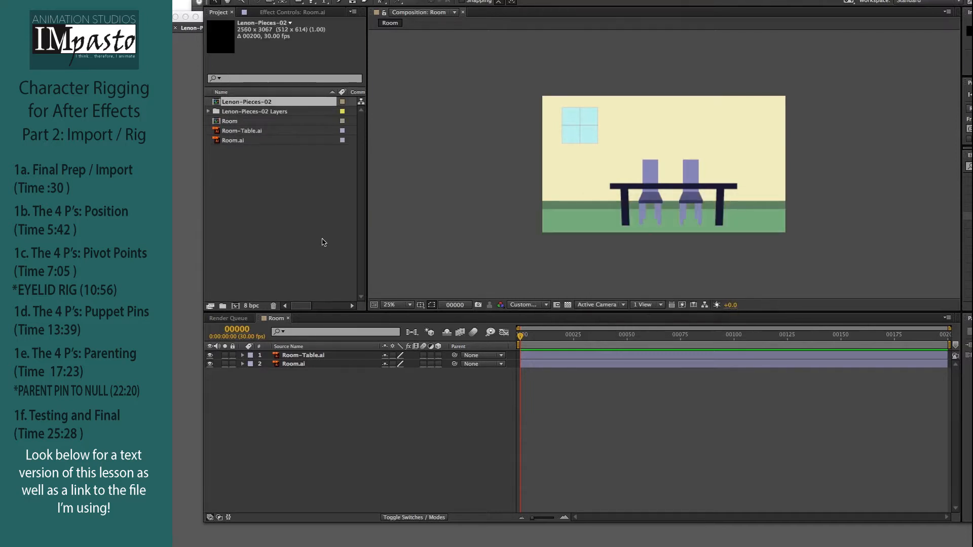
Open the Lenon-Pieces-02 composition and set its size to 7500 px wide by 5000 px high
double_click(239, 103)
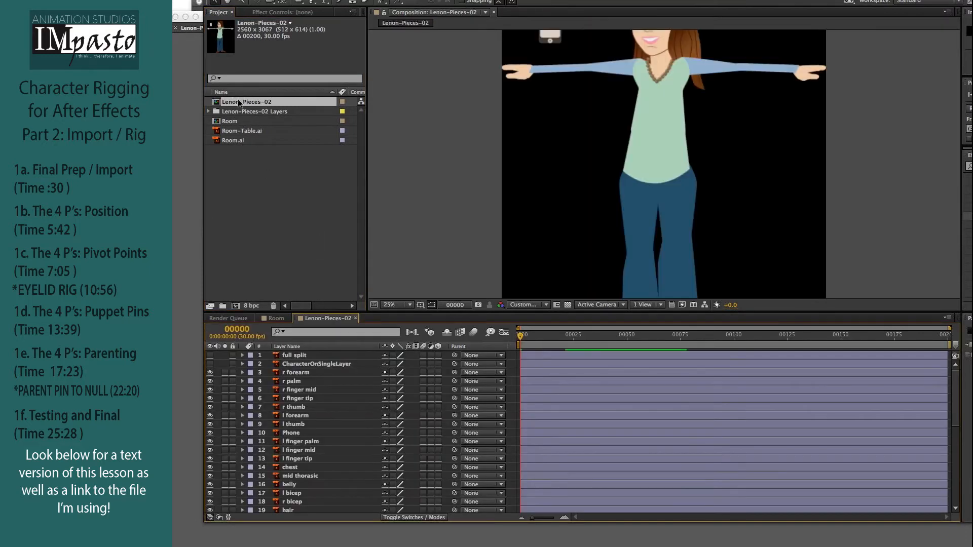
key(super+minus)
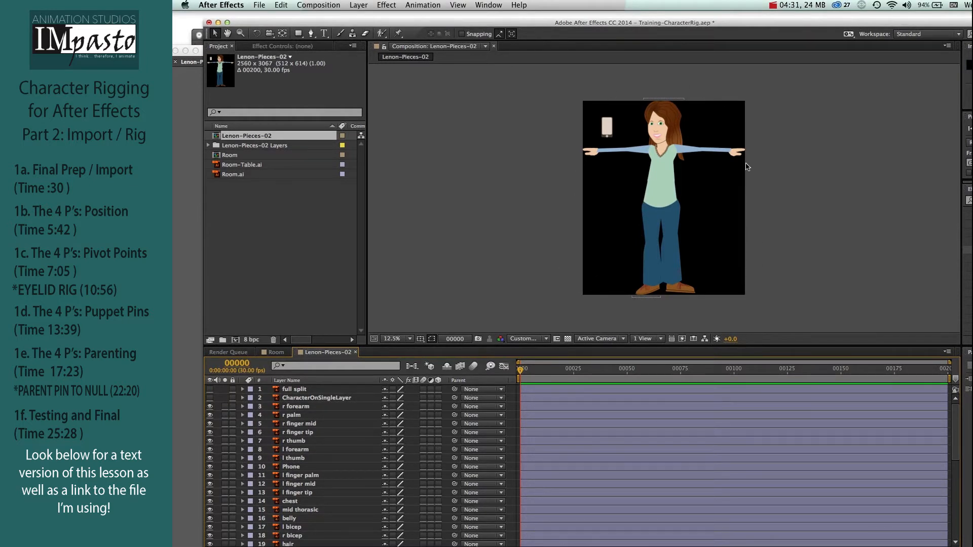
key(super+k)
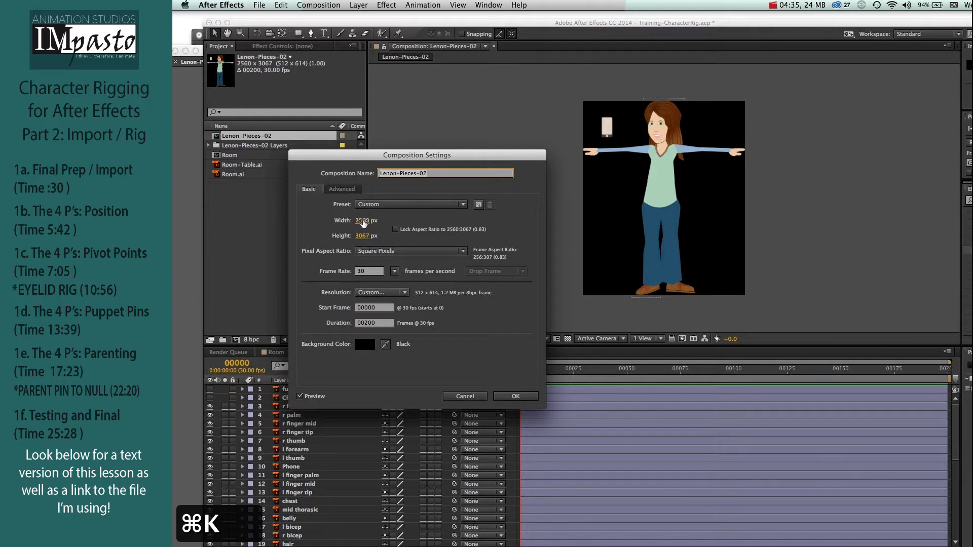
click(363, 221)
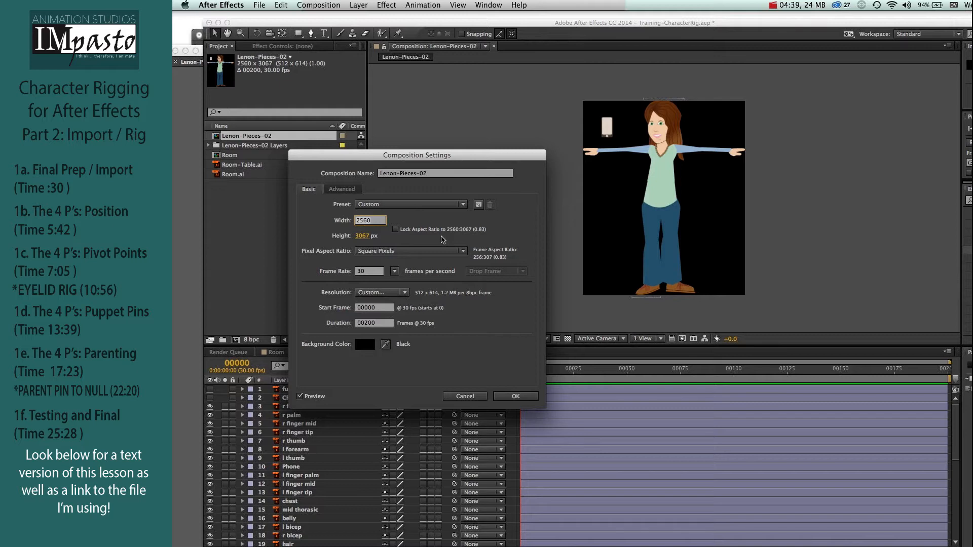
text(7500)
key(Tab)
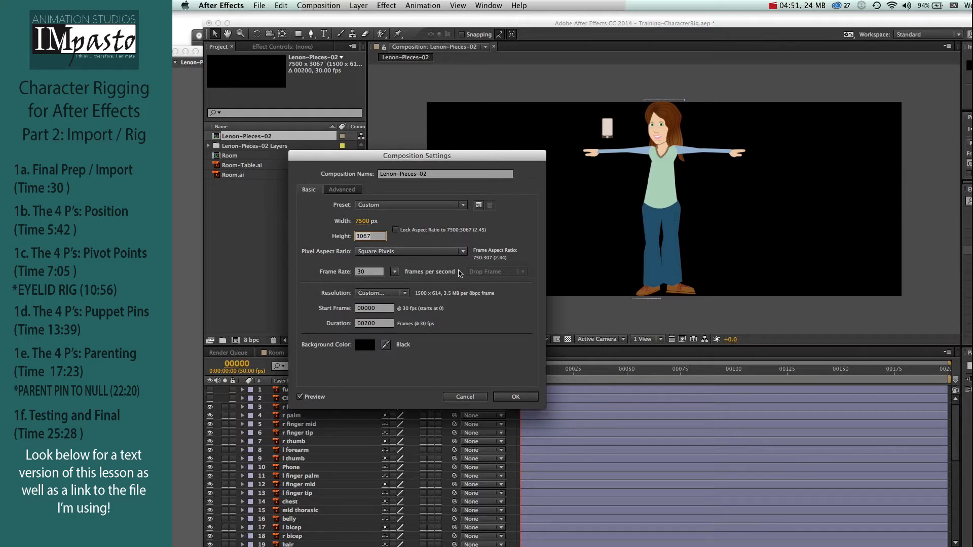
text(5000)
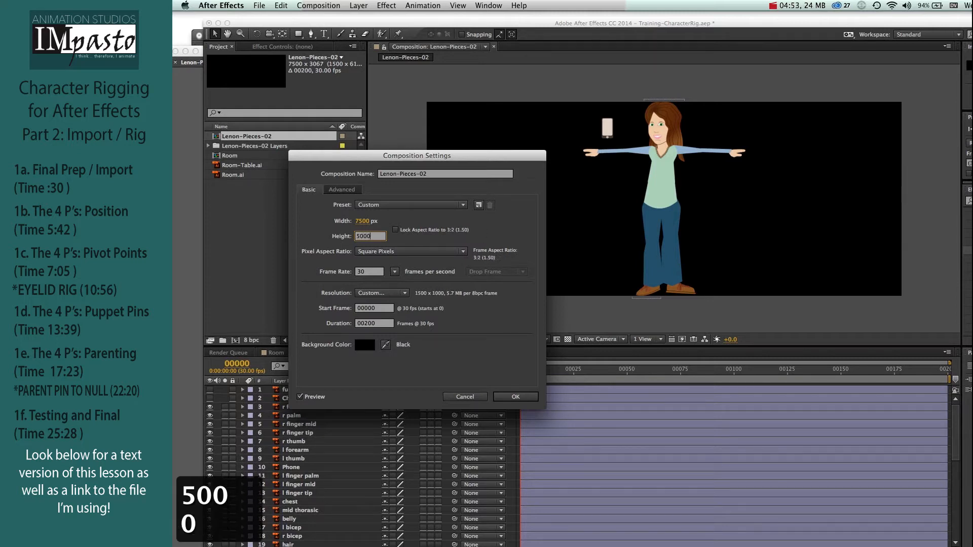
key(Return)
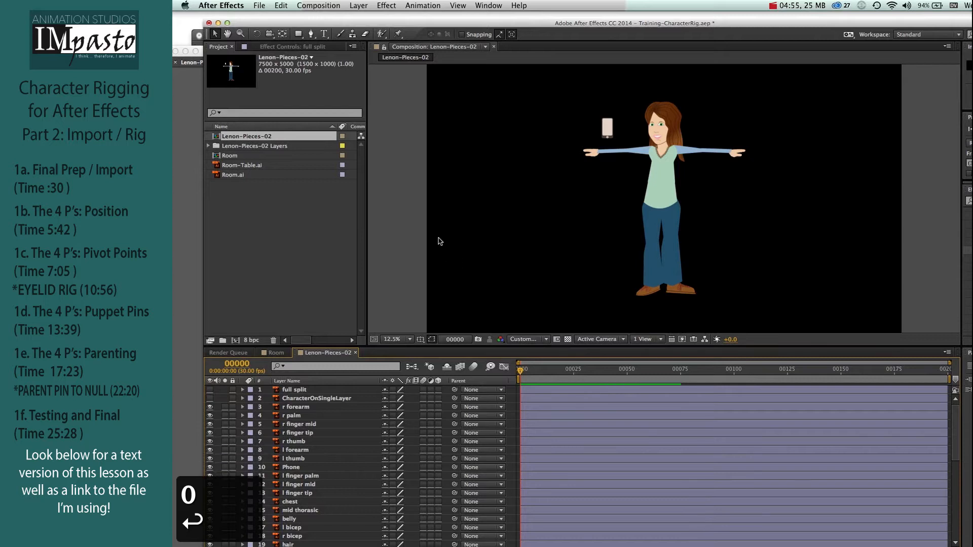
Try moving all visible character layers together sideways within the enlarged composition, and undo the move
key(super+minus)
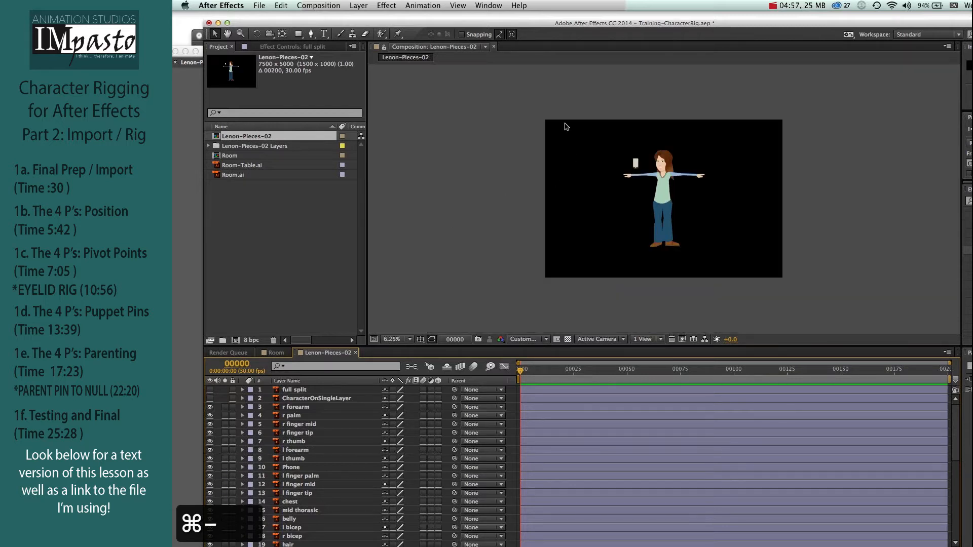
drag(566, 124, 780, 285)
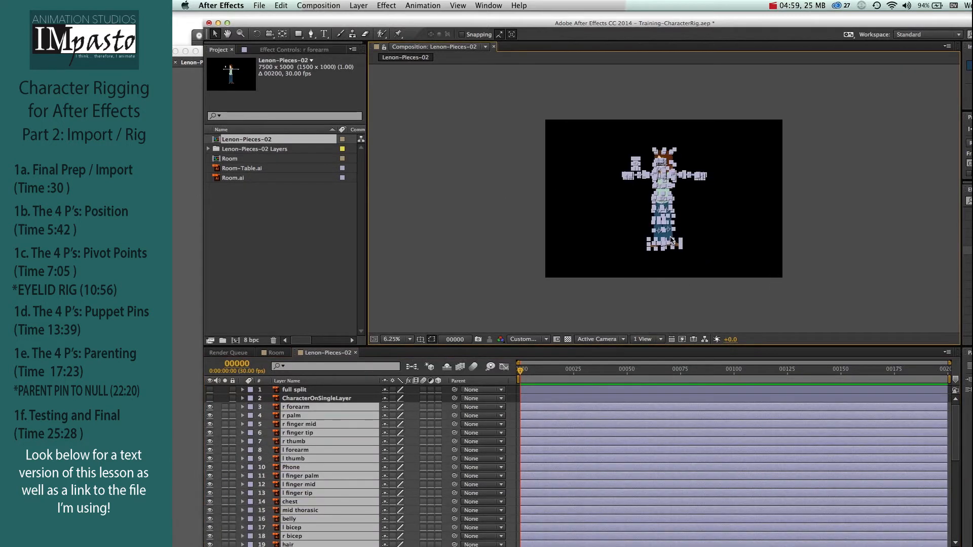
key(v)
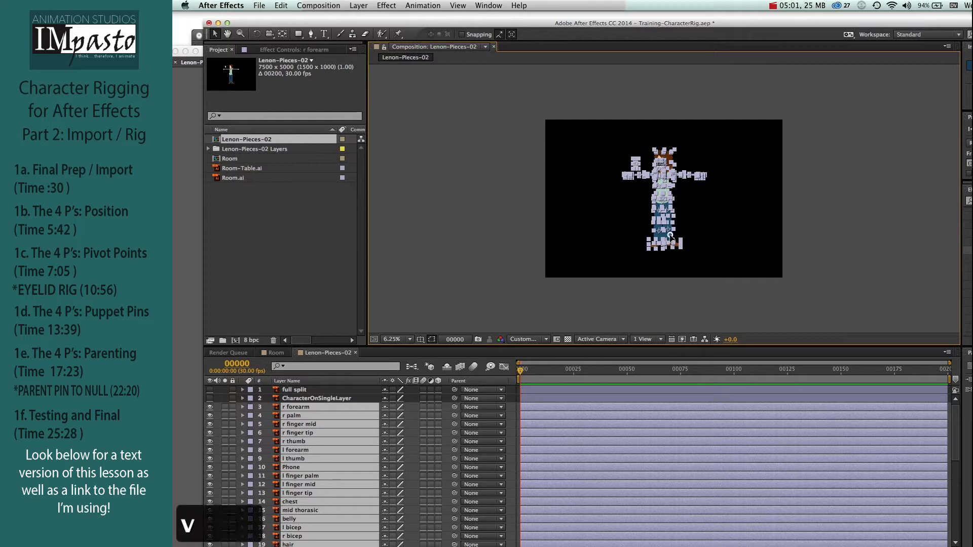
drag(670, 239, 736, 237)
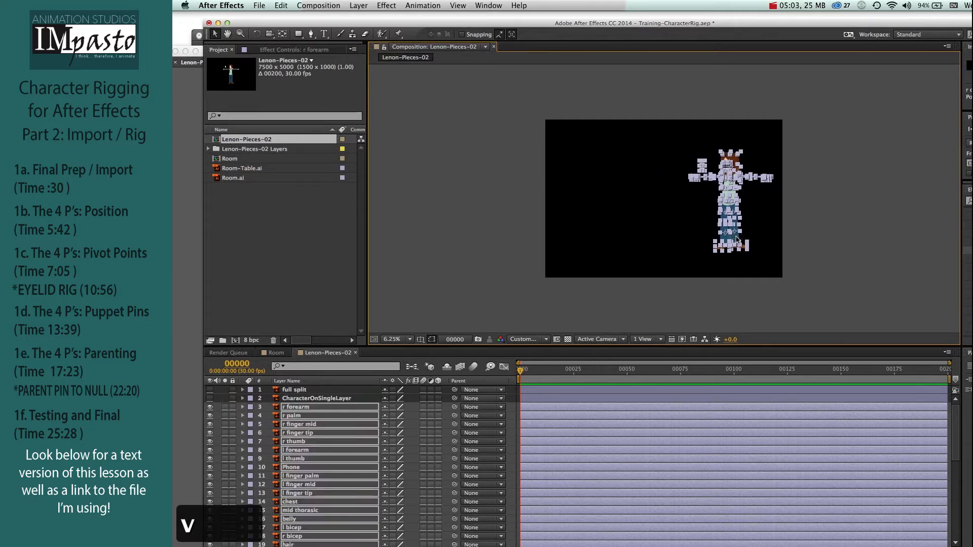
key(super+z)
click(462, 255)
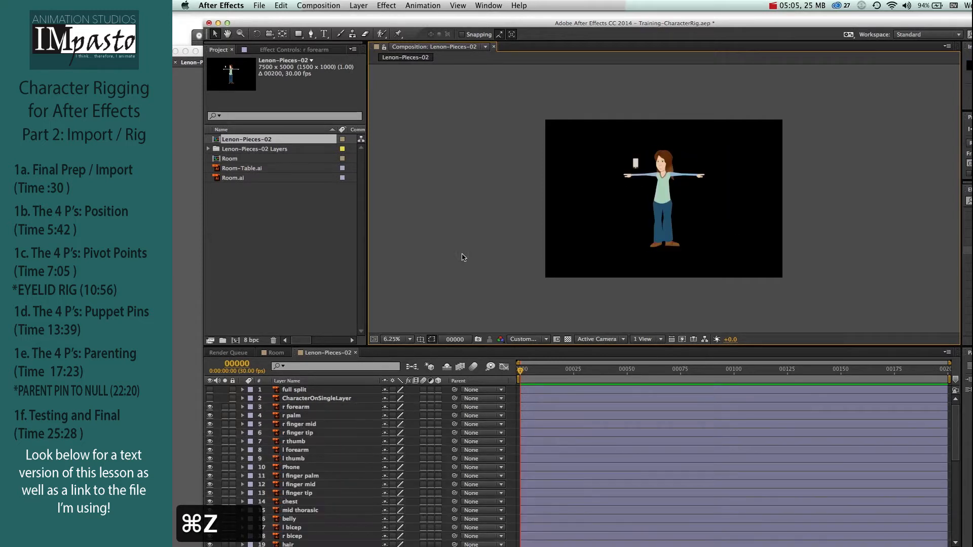
Examine the face layers from frightened r eye up to HappyFace one by one to identify each piece on the character
key(super+equal)
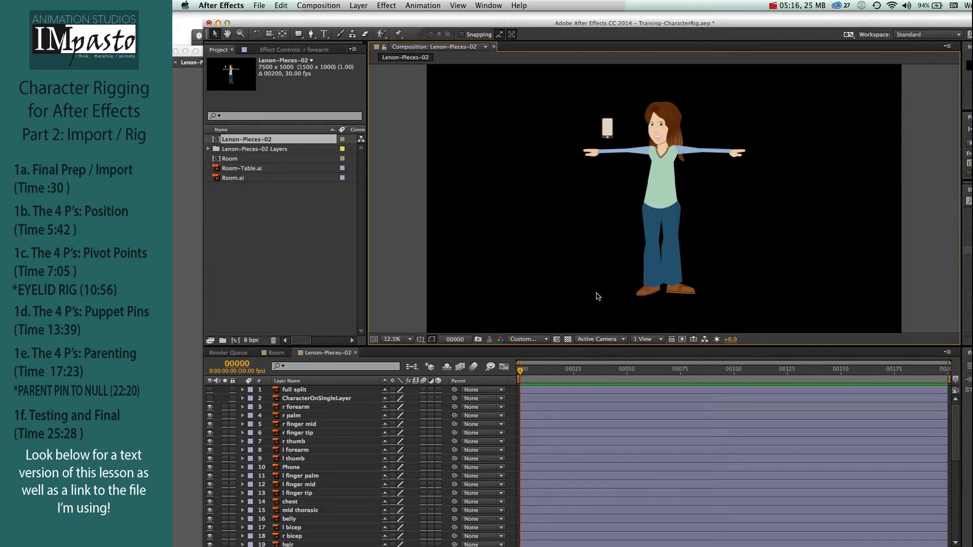
scroll(315, 453, down, 8)
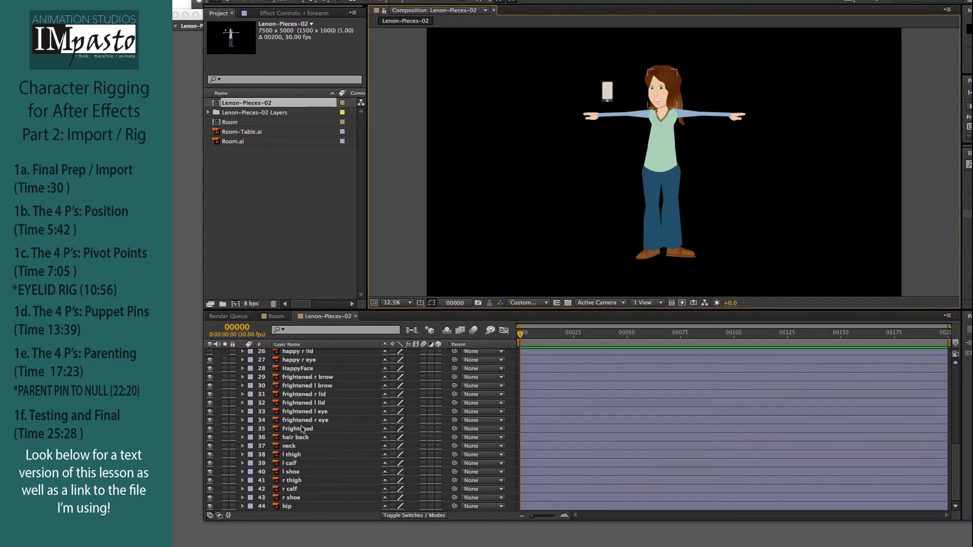
click(303, 420)
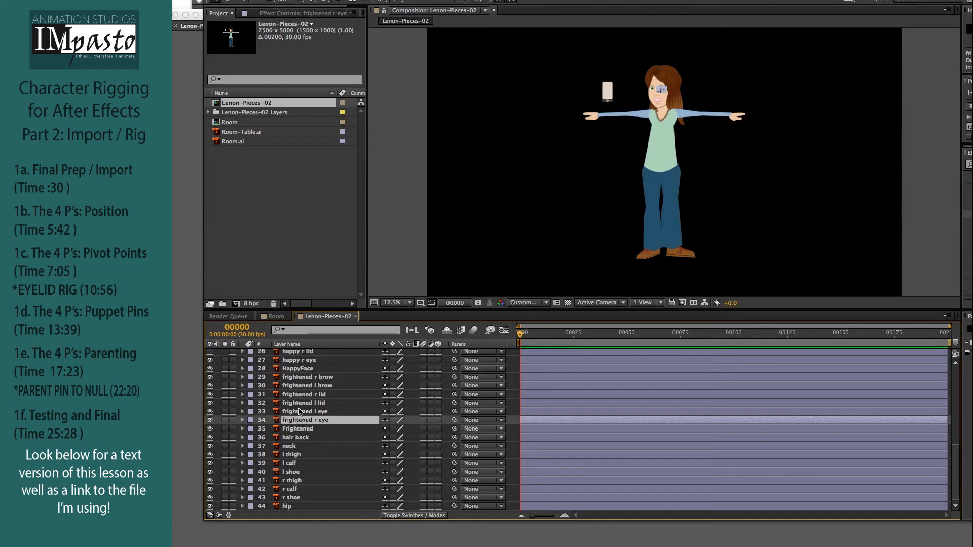
click(301, 412)
click(299, 403)
click(300, 394)
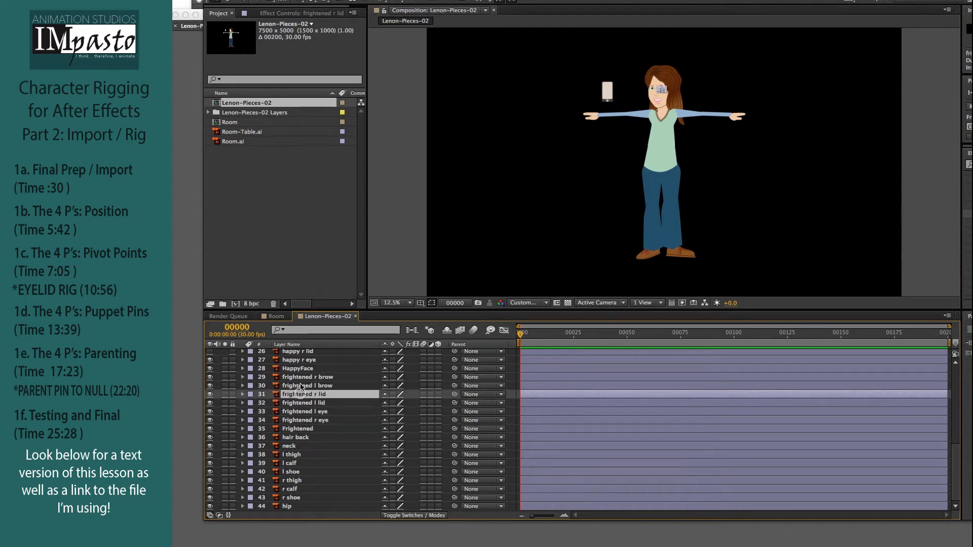
click(300, 386)
click(300, 377)
click(300, 369)
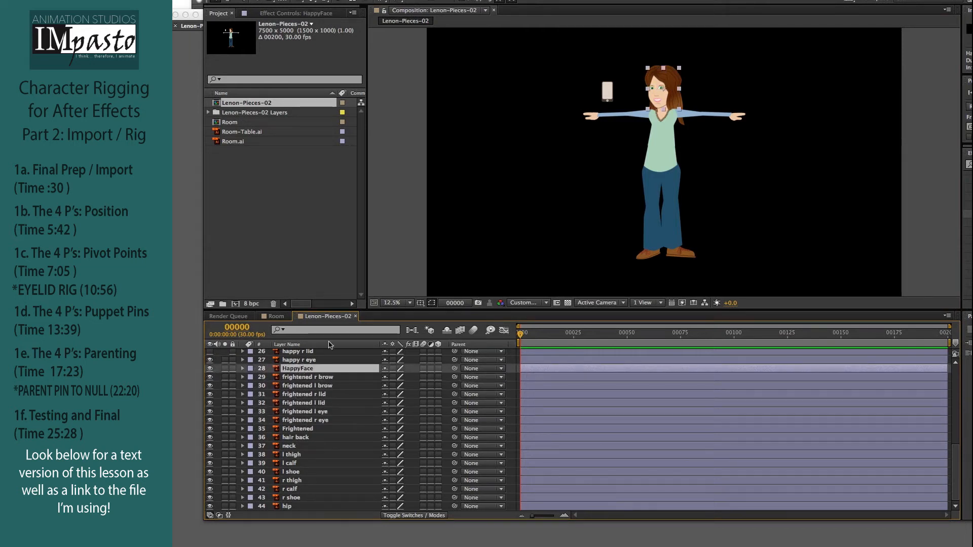
Move the Phone layer into the character's hand and clear the selection
click(729, 204)
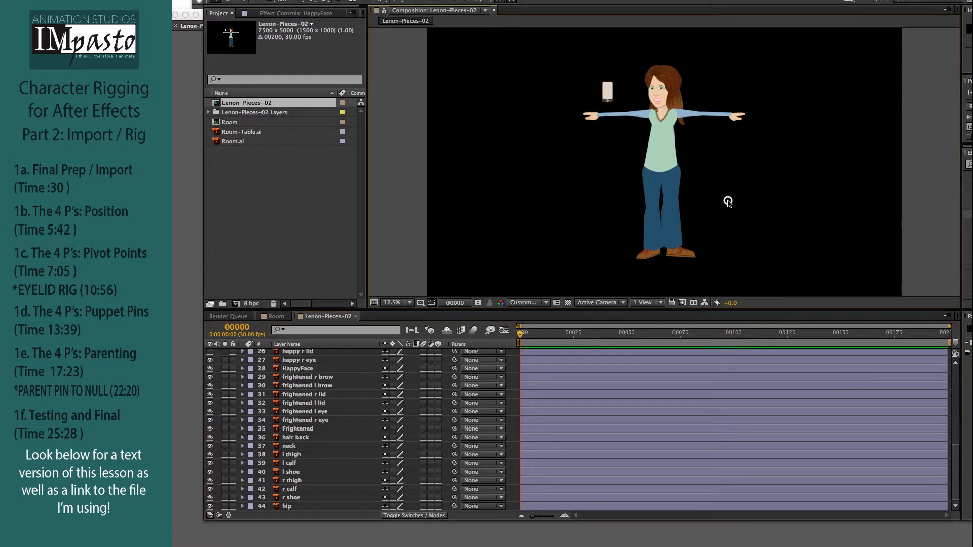
click(608, 97)
drag(605, 94, 587, 115)
click(600, 174)
Select the l forearm, all layers of that hand and the phone, and nudge them slightly outward as a group
key(super+equal)
key(super+equal)
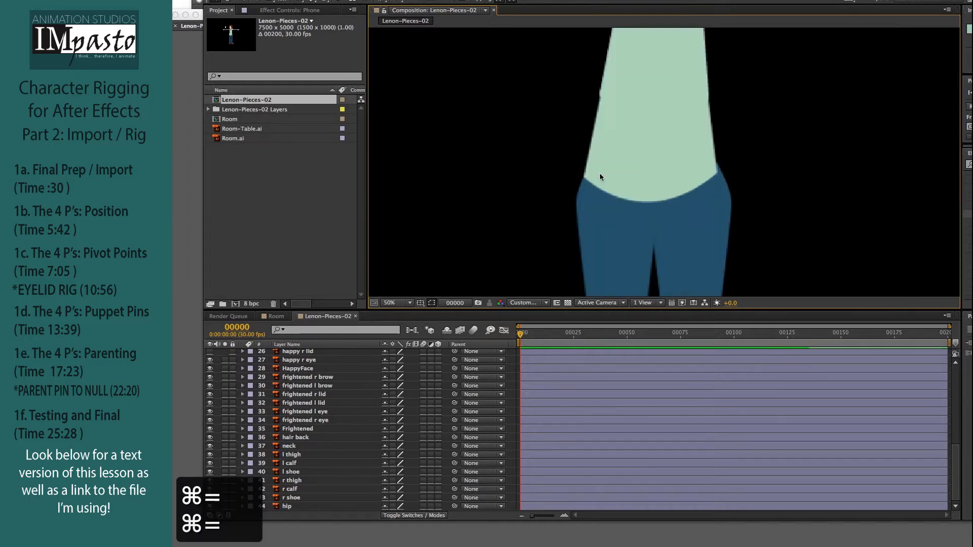
key(space)
drag(456, 91, 623, 219)
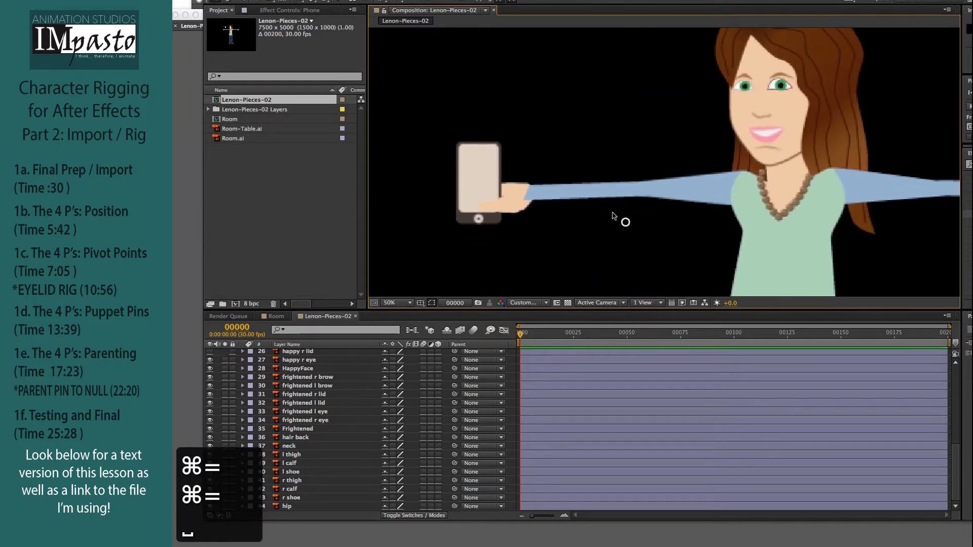
click(650, 203)
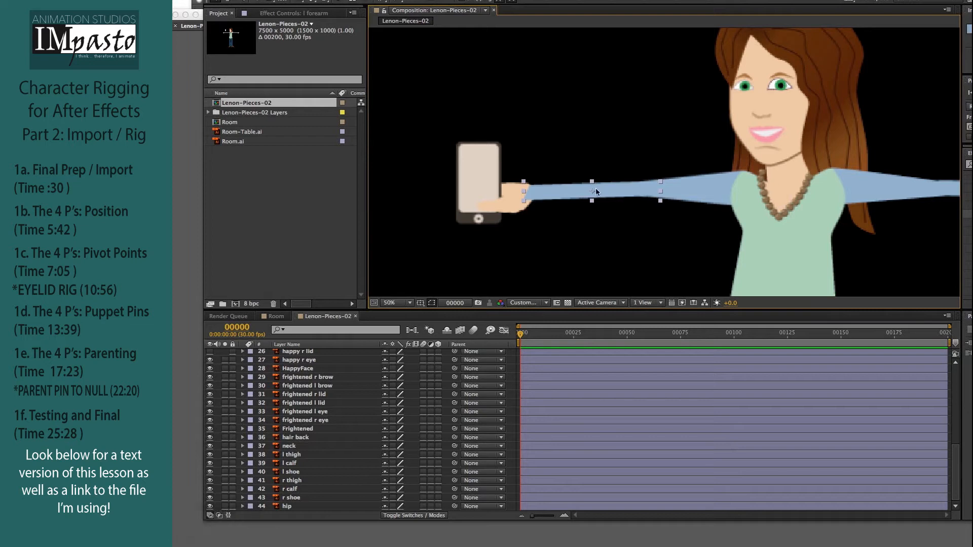
drag(425, 109, 615, 243)
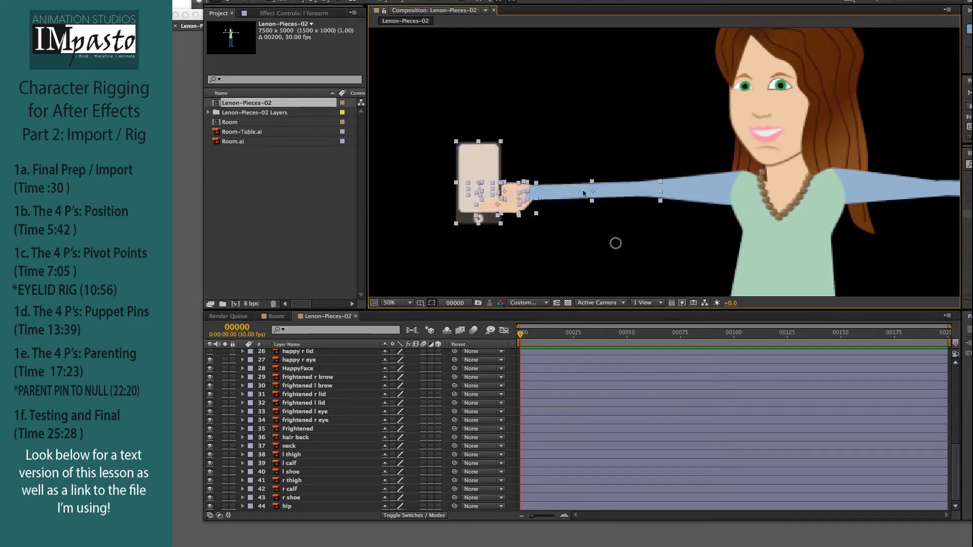
mouse_move(577, 191)
mouse_down()
mouse_move(560, 189)
mouse_move(577, 190)
mouse_up()
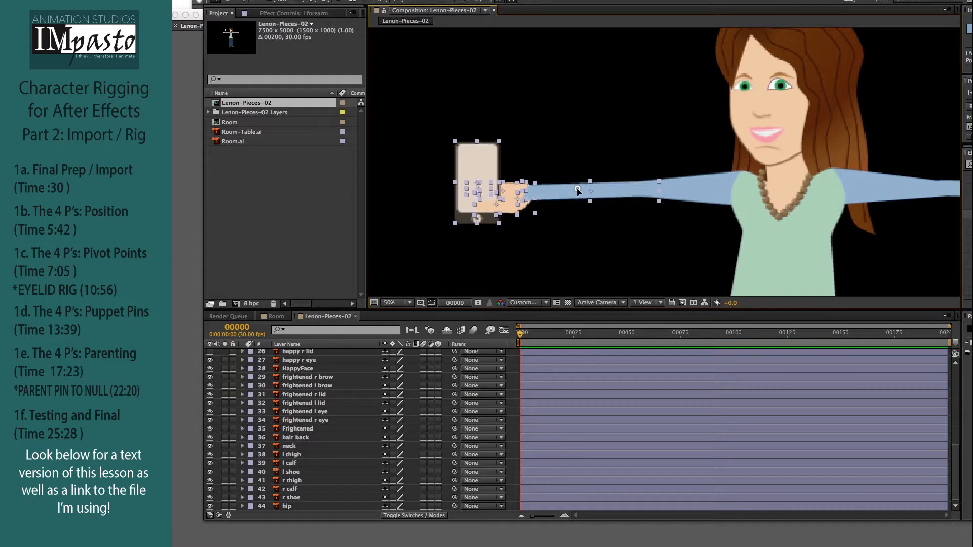
Select the r forearm together with all layers of that hand, adjust their position as a group, and deselect them
key(super+minus)
key(super+minus)
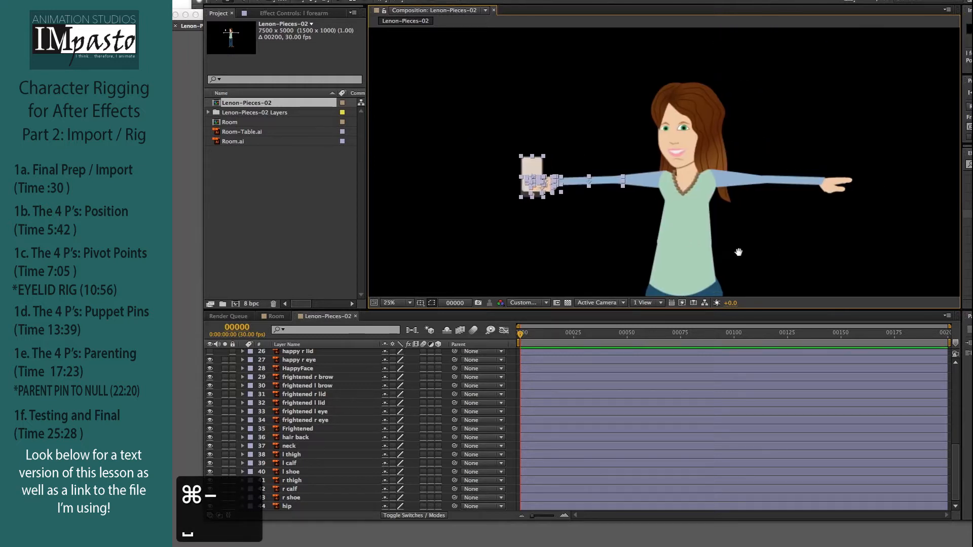
key(space)
drag(690, 150, 758, 221)
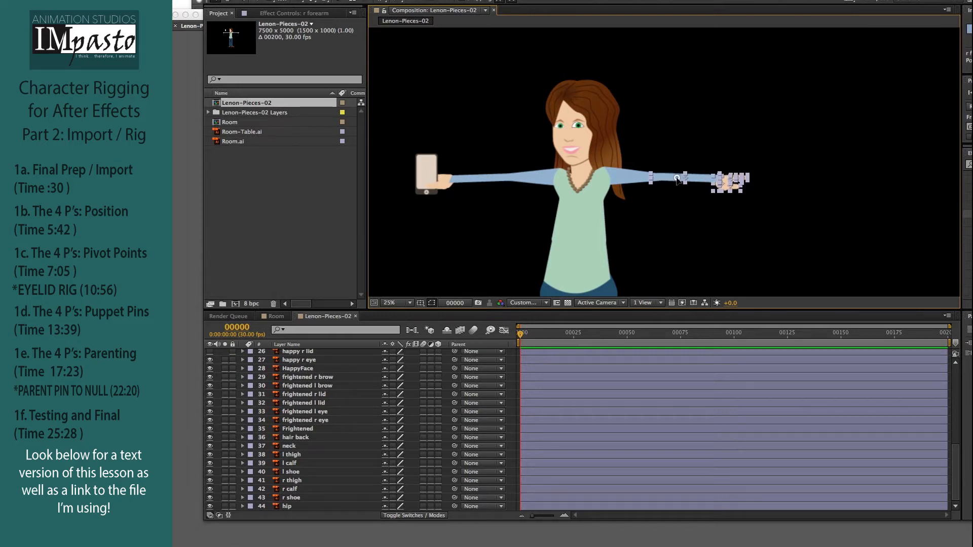
click(686, 228)
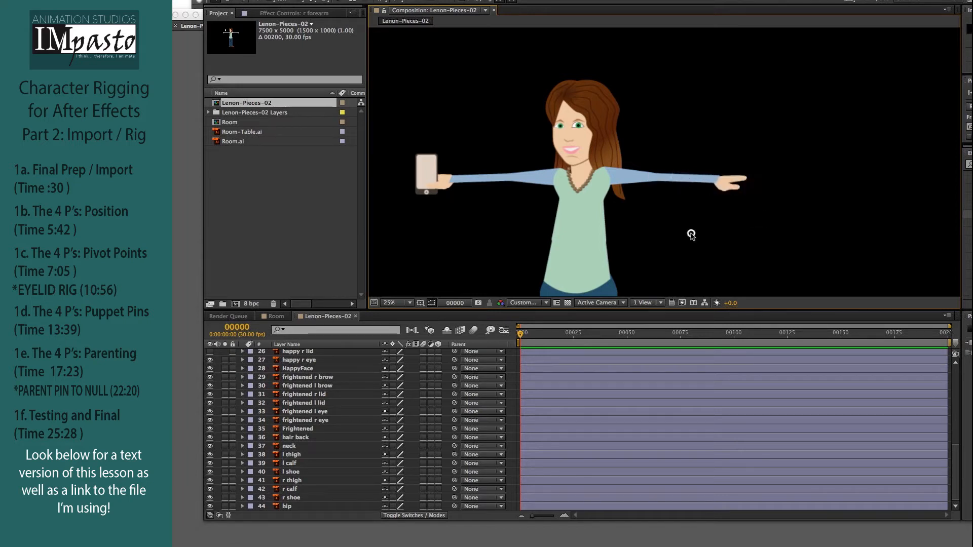
Try moving the r forearm and the hair back layer away from the body, undoing each move
drag(674, 186, 623, 232)
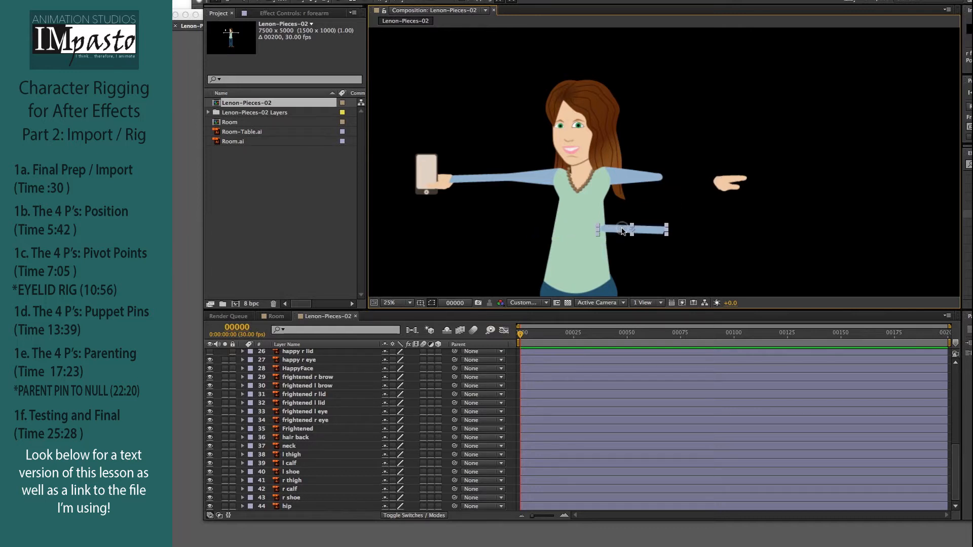
key(super+z)
click(611, 161)
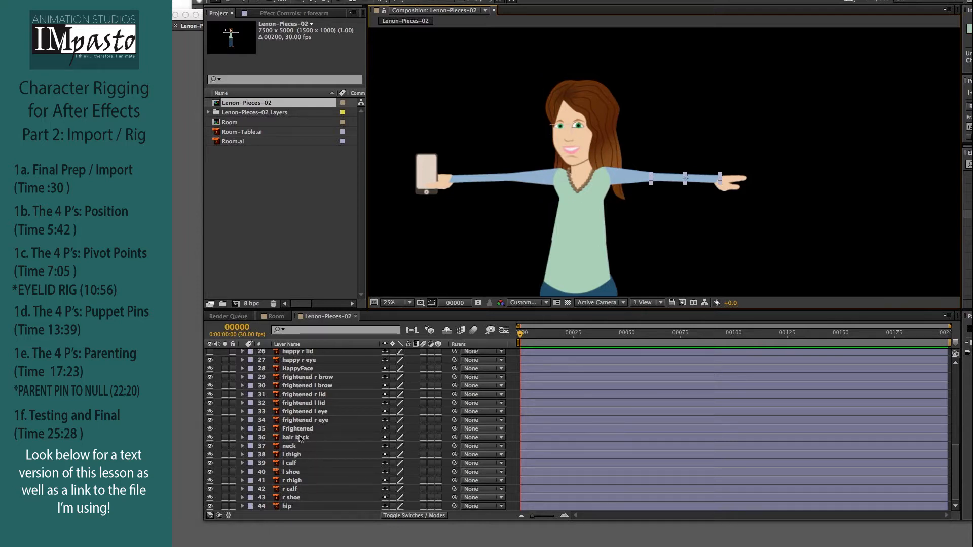
click(299, 437)
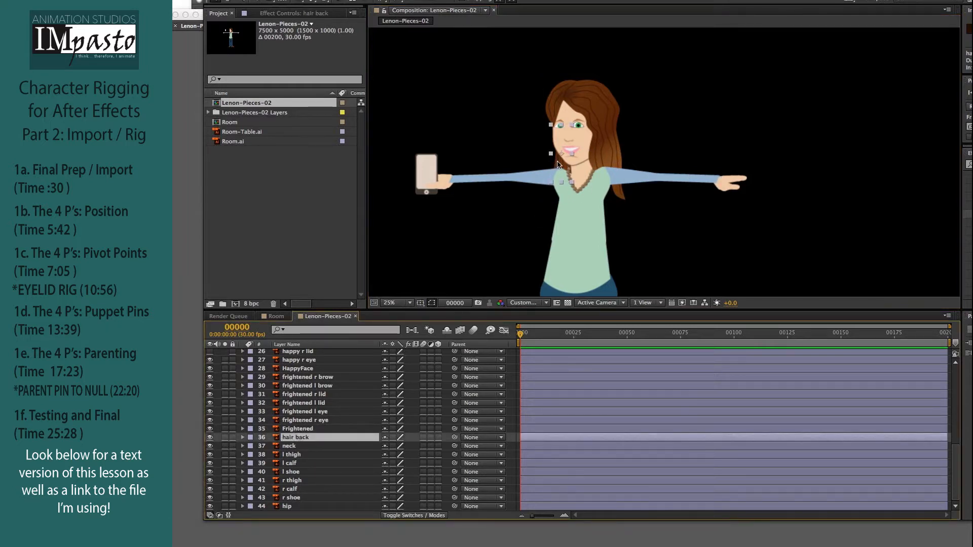
drag(558, 164, 499, 157)
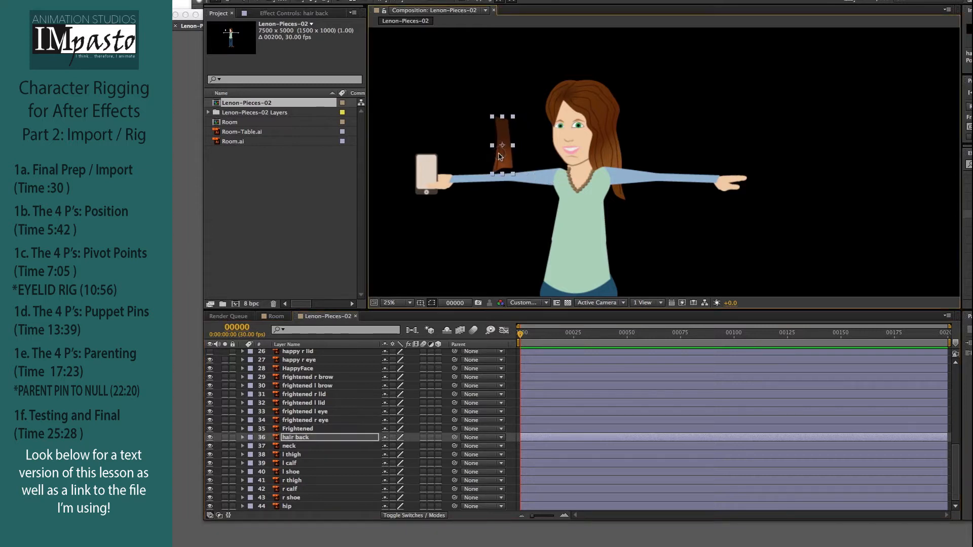
key(super+z)
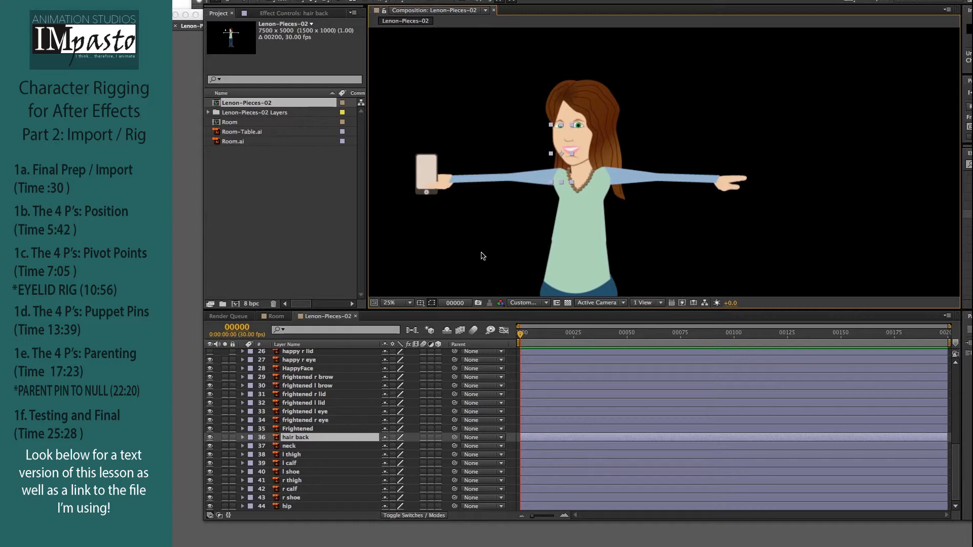
Check the lower leg pieces by selecting the r calf and l calf layers in turn on the full figure
key(super+minus)
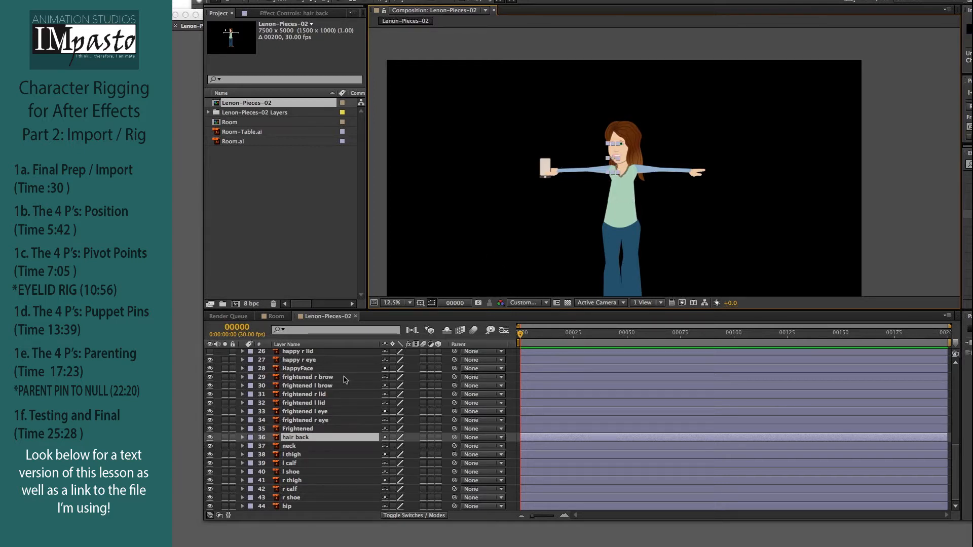
drag(532, 253, 548, 215)
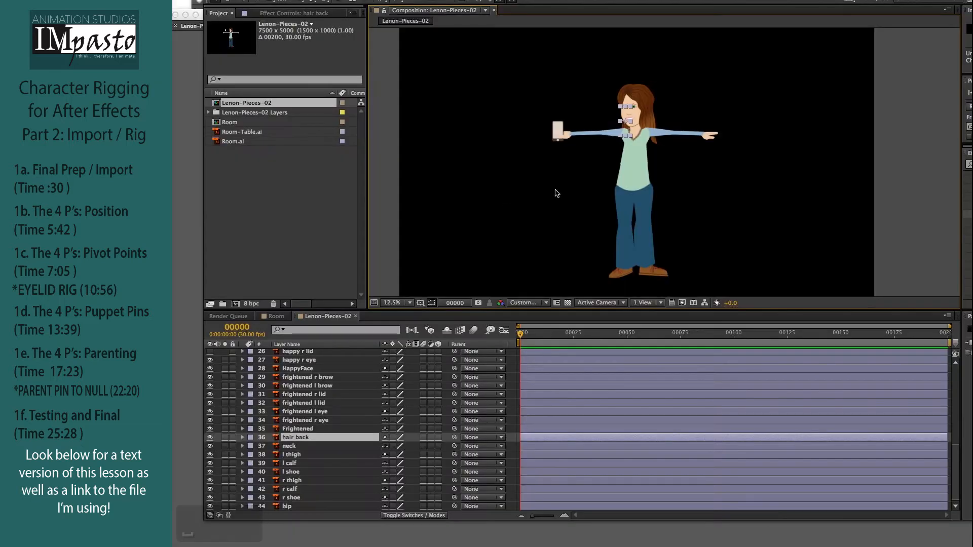
click(644, 253)
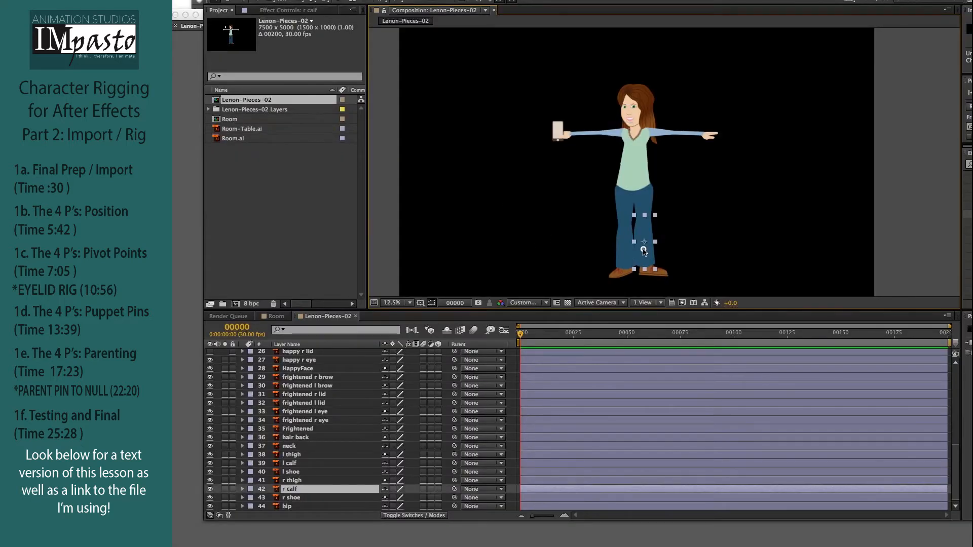
click(621, 253)
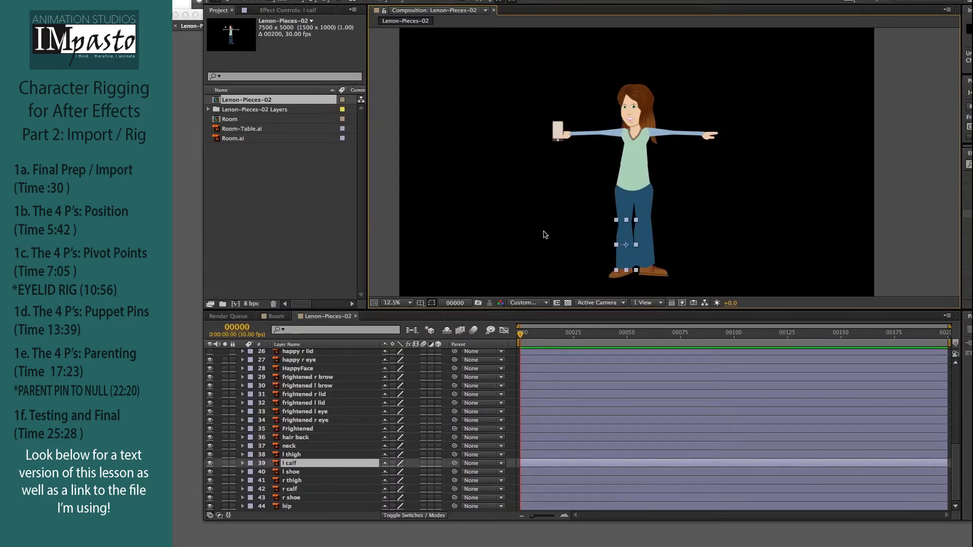
Move the l shoe layer's anchor point up to the ankle, just inside the trouser cuff
click(631, 173)
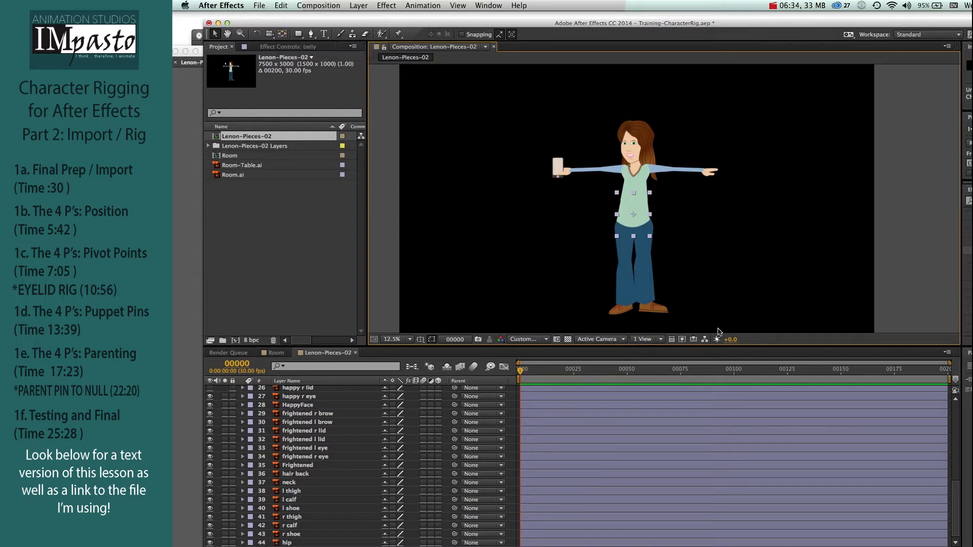
key(super+equal)
drag(713, 322, 684, 169)
click(595, 262)
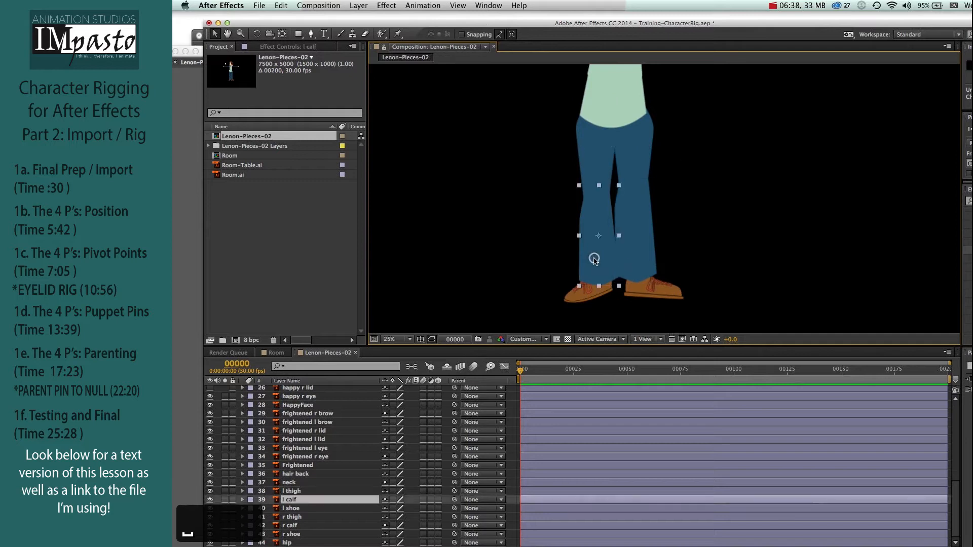
click(587, 302)
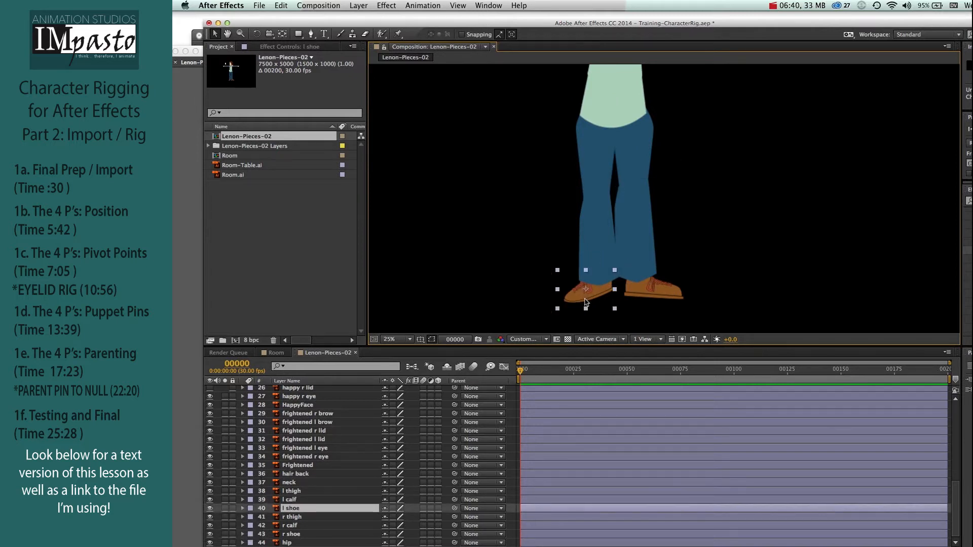
key(y)
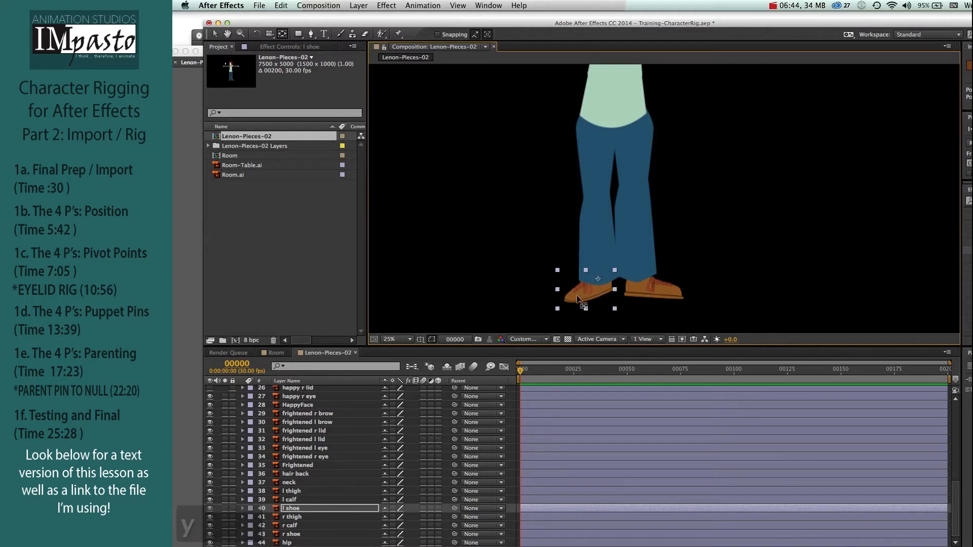
Try rotating the l shoe about its ankle pivot and undo the rotation
key(w)
drag(573, 298, 592, 302)
key(super+z)
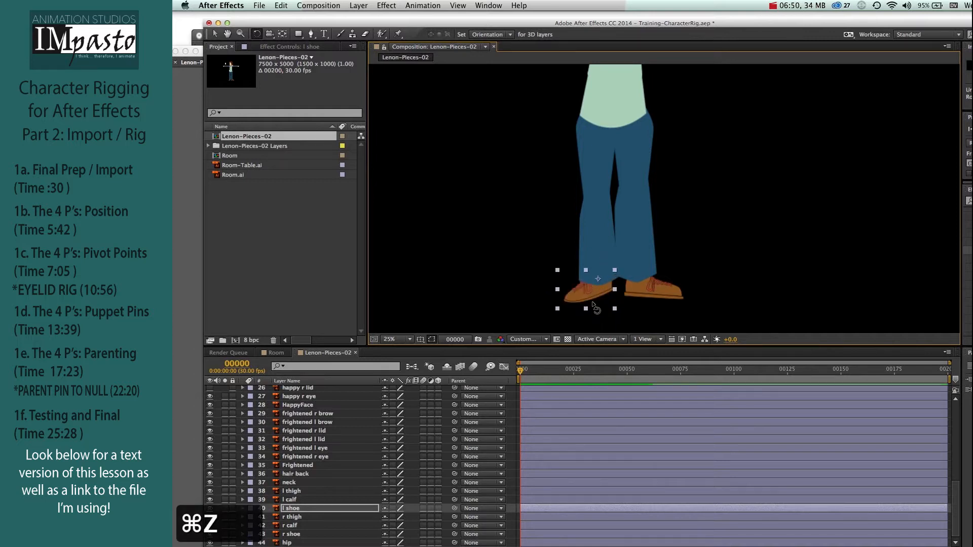
Move the r shoe's anchor point to the ankle and the r calf and l calf anchor points up to the knees
key(y)
click(652, 288)
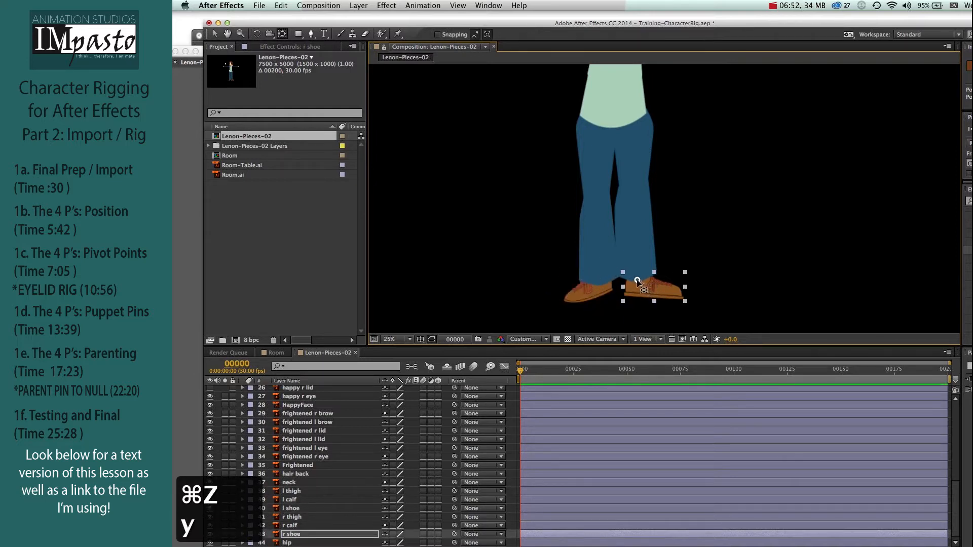
drag(637, 280, 637, 278)
click(636, 244)
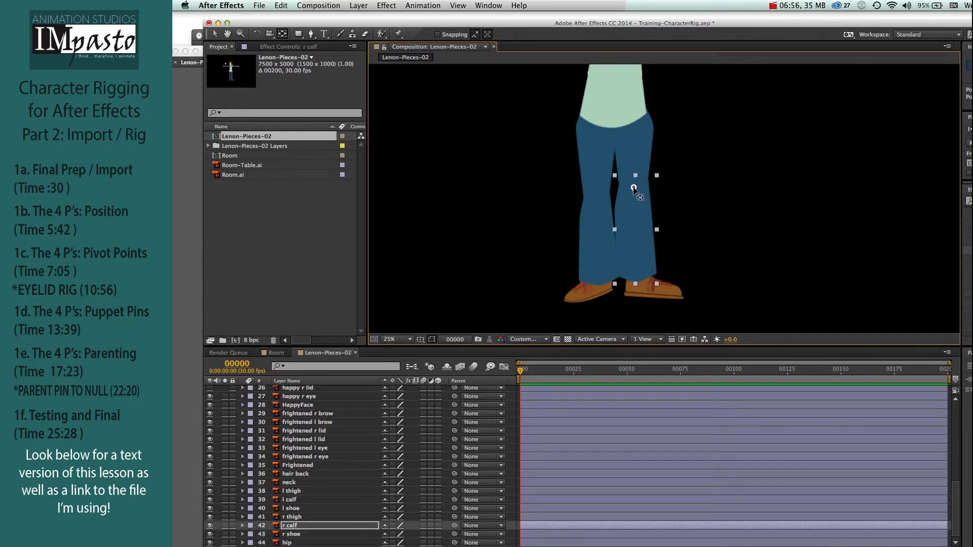
click(598, 260)
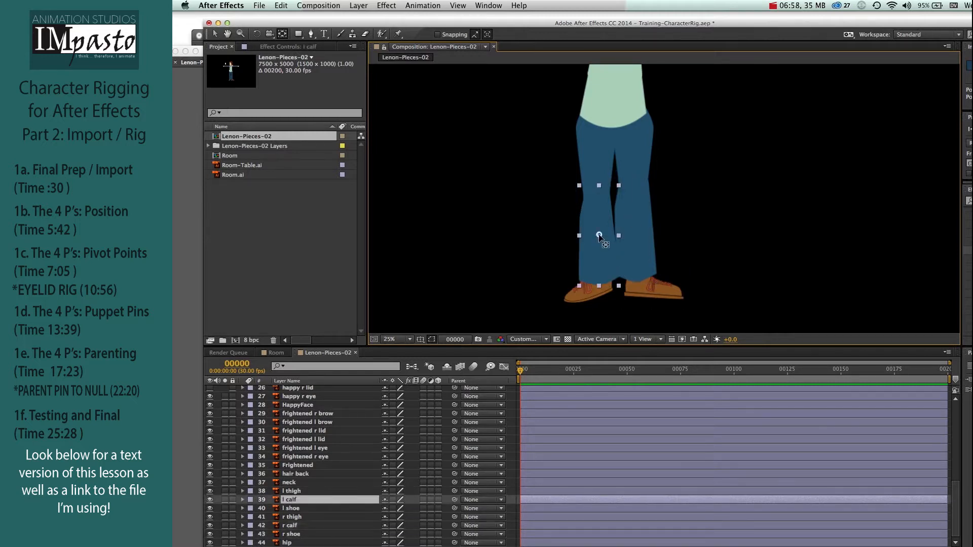
drag(599, 236, 596, 205)
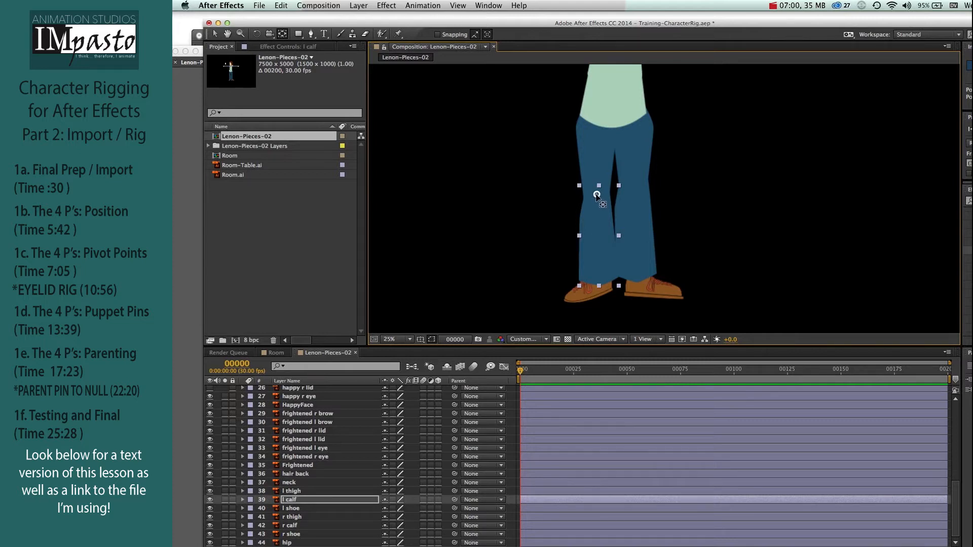
Move the anchor points of the l thigh and r thigh up to the hip joints near the shirt's hem
drag(694, 239, 722, 306)
click(614, 216)
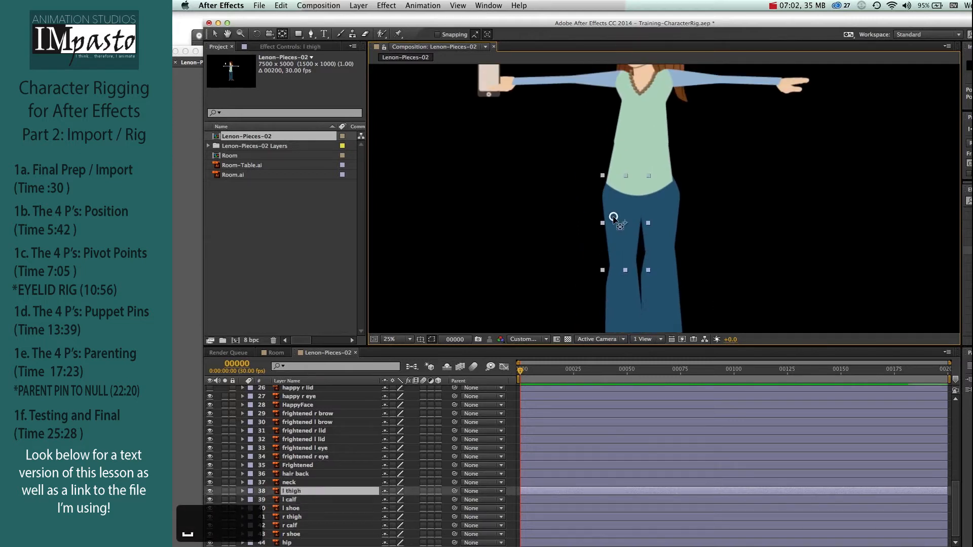
drag(626, 222, 622, 198)
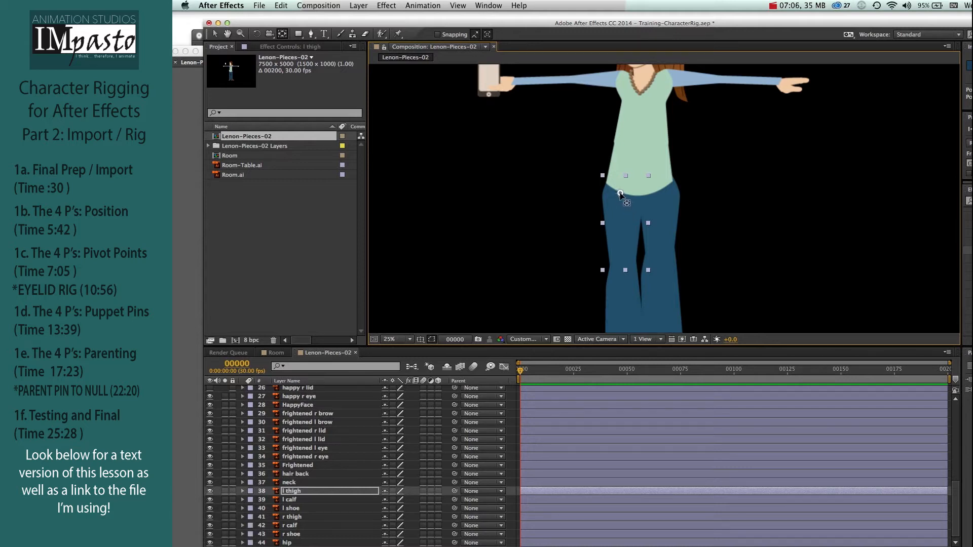
click(665, 234)
drag(657, 223, 658, 203)
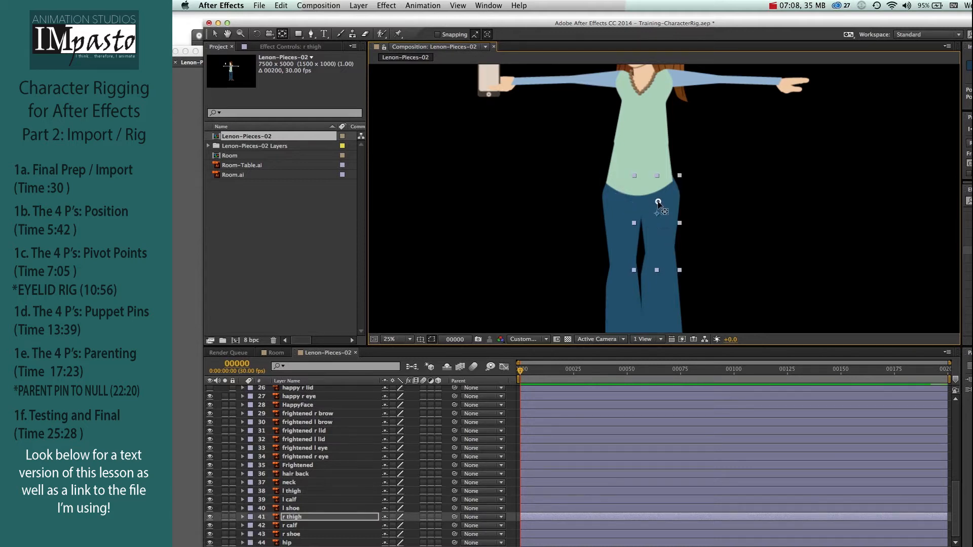
Try swinging the r thigh about its hip joint pivot and undo the rotation
key(w)
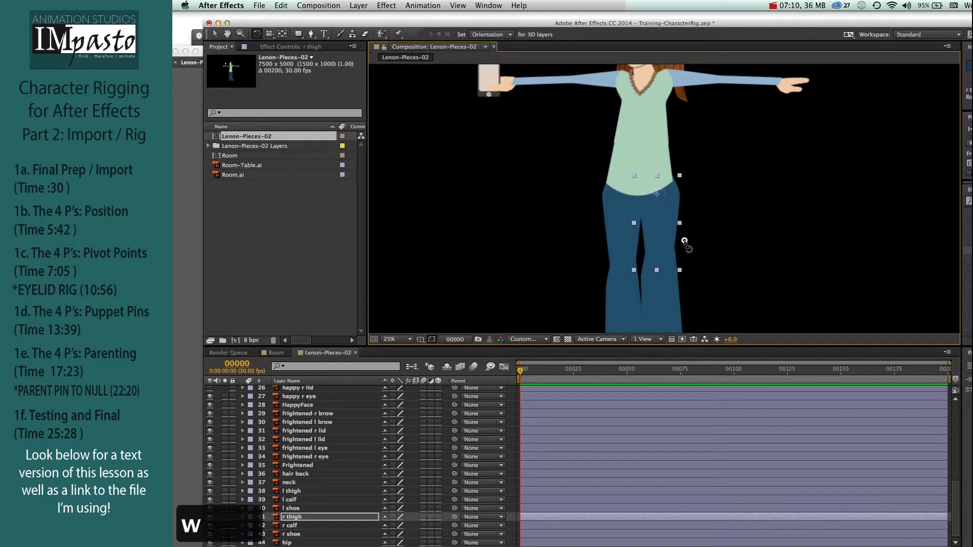
drag(685, 243, 711, 226)
key(super+z)
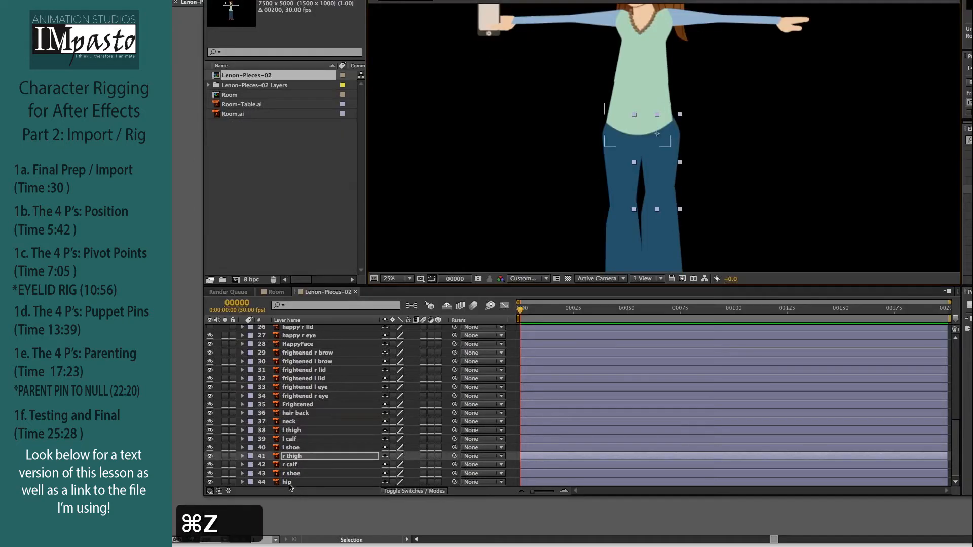
Select the hip layer, undo its accidental rotation, and move its anchor point down to just below the shirt's hem
click(290, 483)
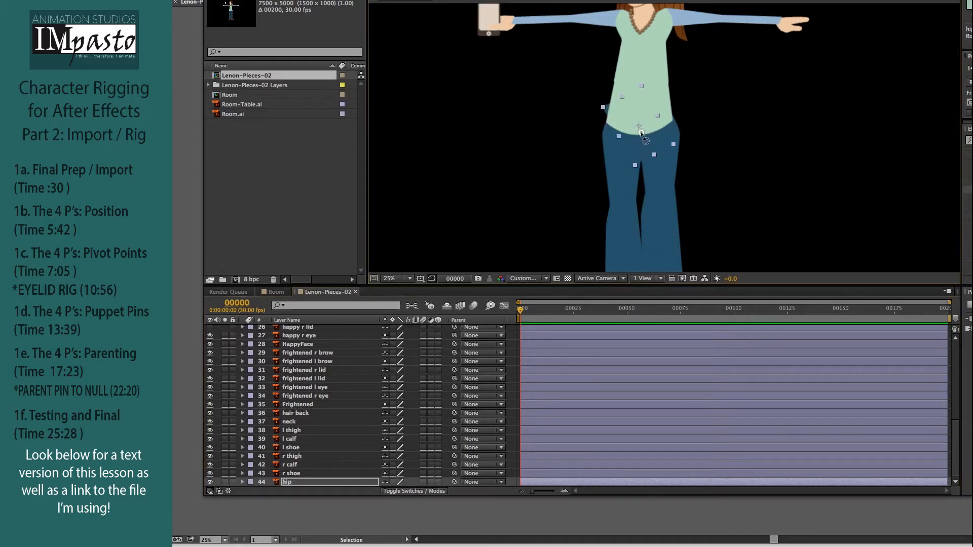
drag(640, 126, 641, 136)
key(super+z)
key(y)
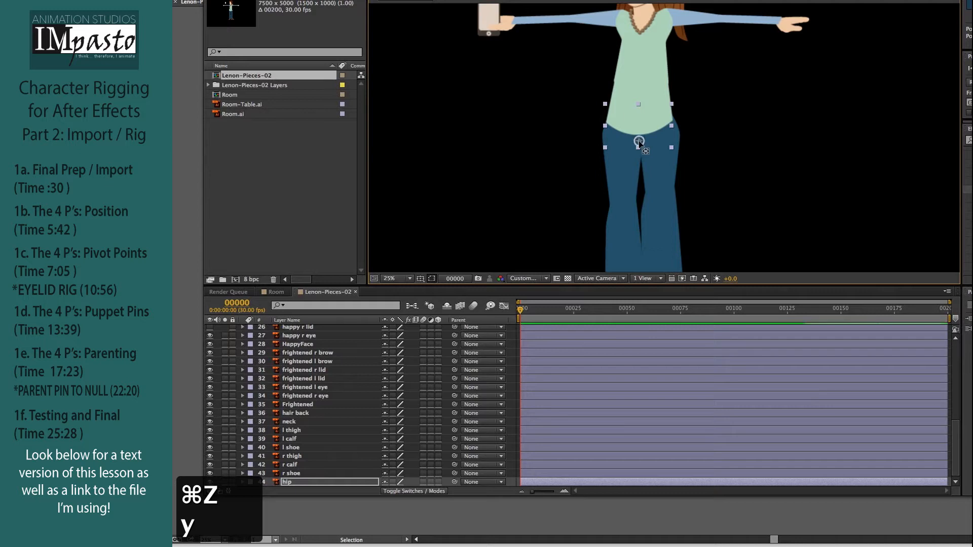
Try rotating the hip about its lowered pivot and undo the rotation
key(w)
drag(646, 120, 686, 120)
key(super+z)
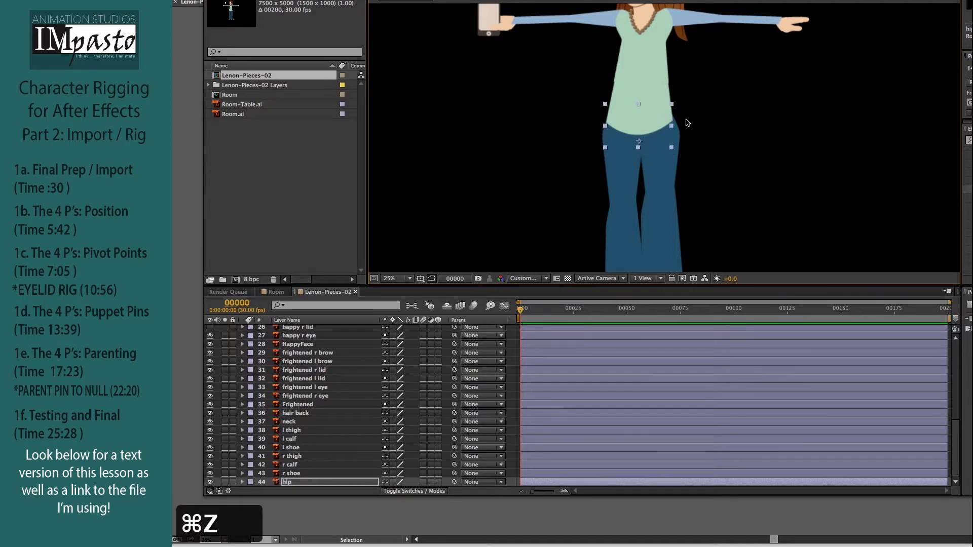
Select the belly layer, undo its accidental rotation, and move its anchor point down to the waist above the shirt's hem
click(730, 104)
click(648, 117)
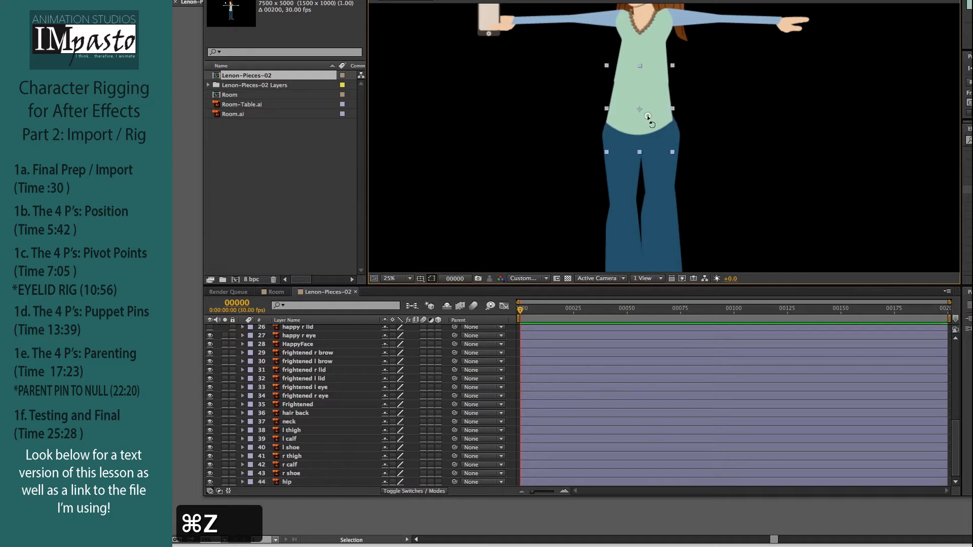
drag(641, 111, 639, 125)
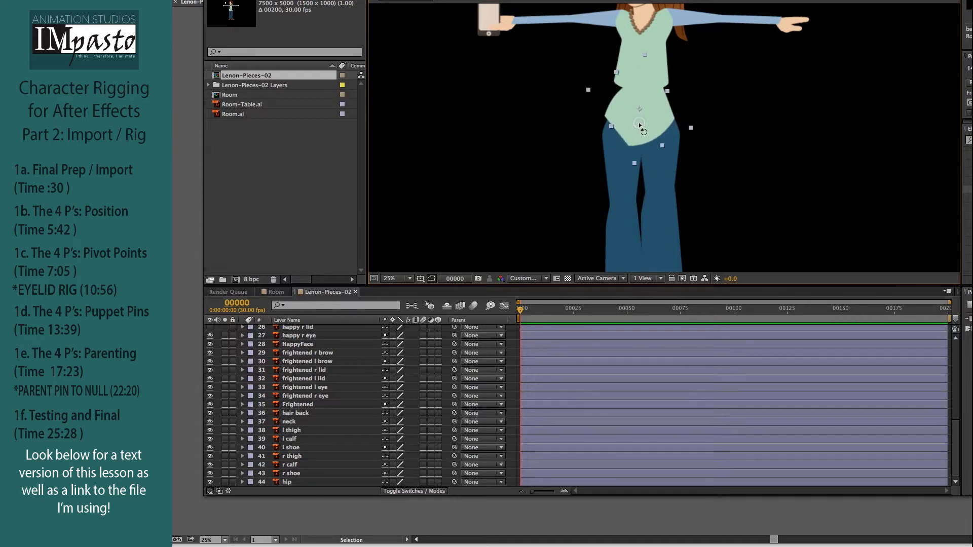
key(super+z)
key(y)
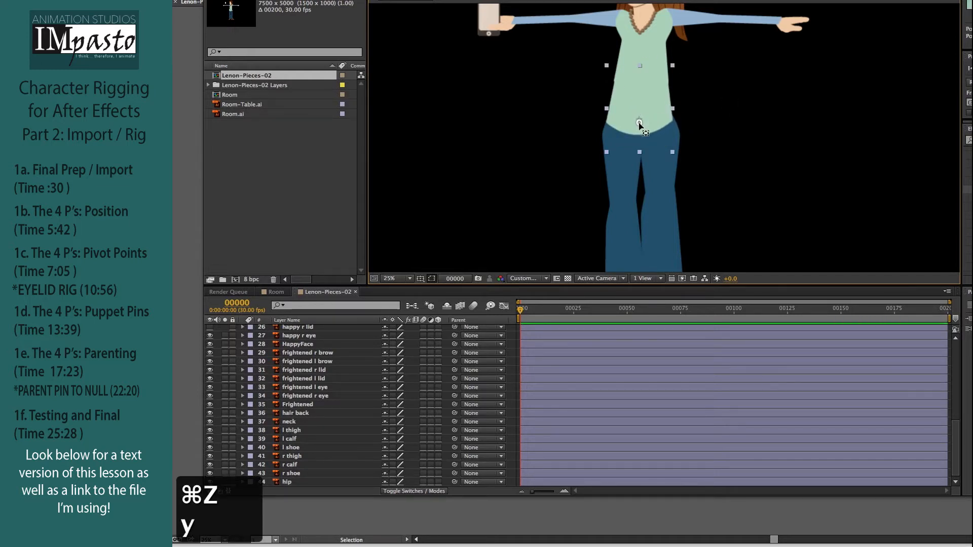
Move the anchor points of the mid thorasic and chest layers down to the lower middle of each piece
key(space)
drag(640, 129, 637, 160)
click(649, 91)
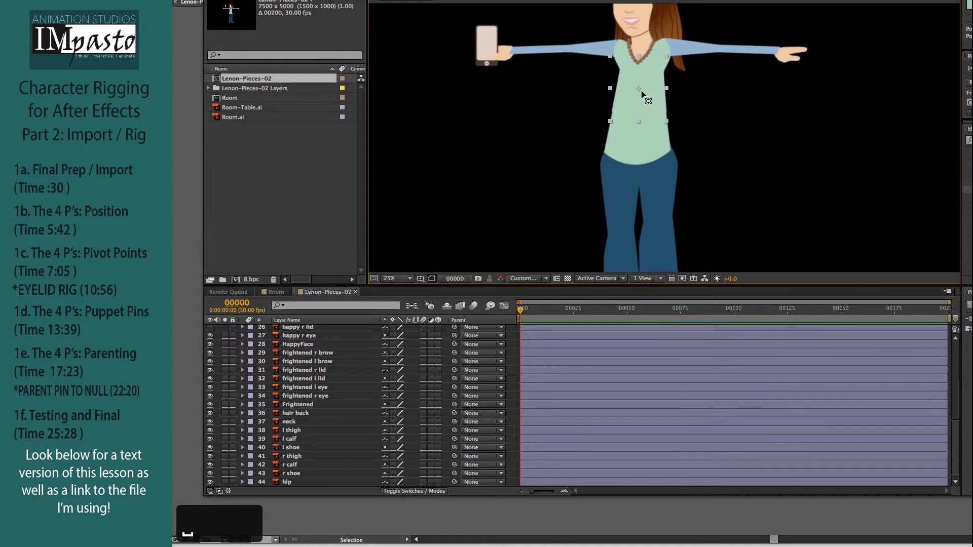
drag(638, 90, 639, 113)
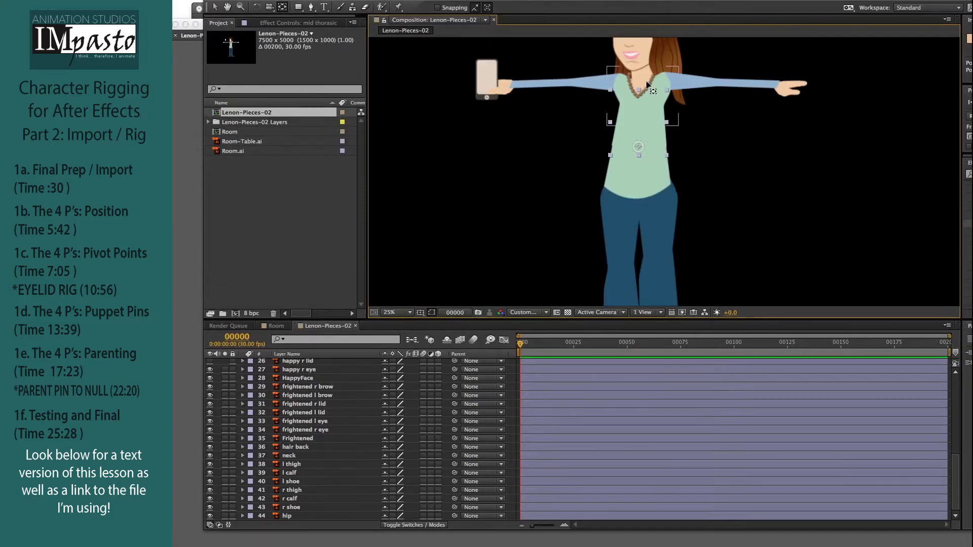
click(641, 46)
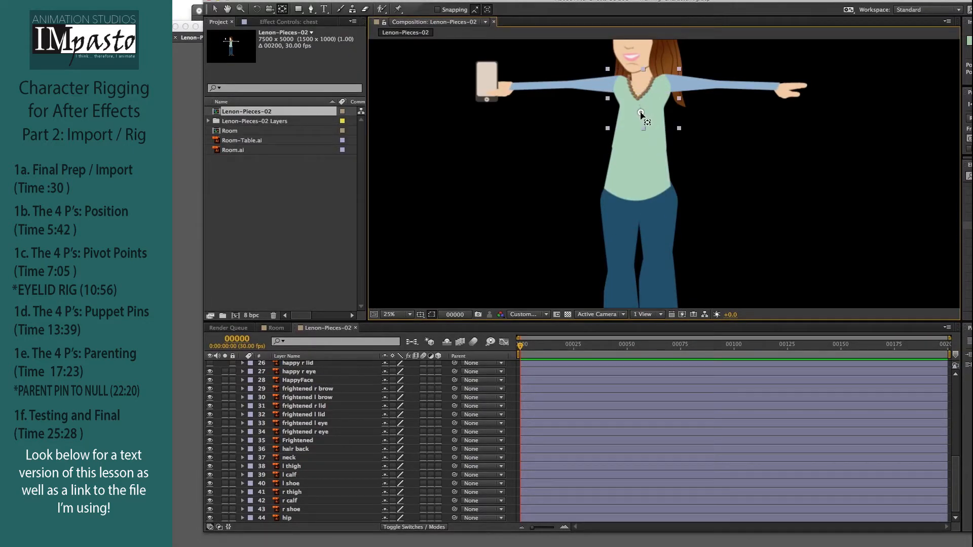
Try rotating the chest about its lowered pivot and undo the rotation
key(w)
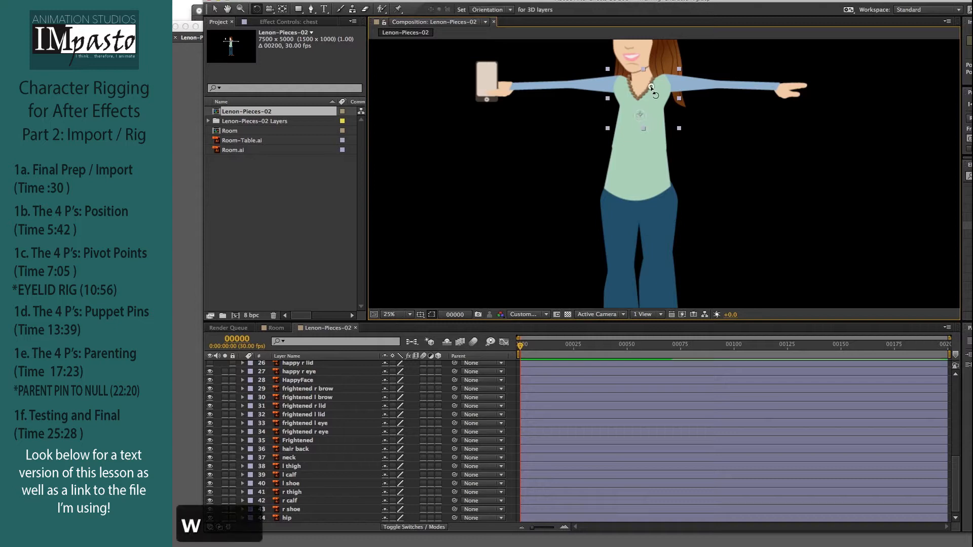
drag(641, 116, 692, 134)
key(super+z)
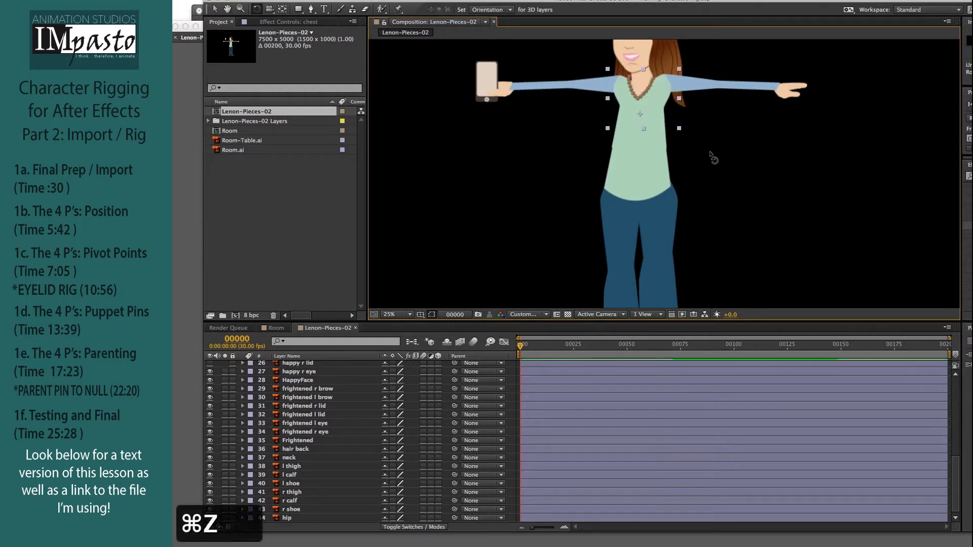
Set the neck layer's anchor point at the base of the neckline, checking it with trial rotations and undoing each one
click(290, 460)
drag(569, 148, 574, 182)
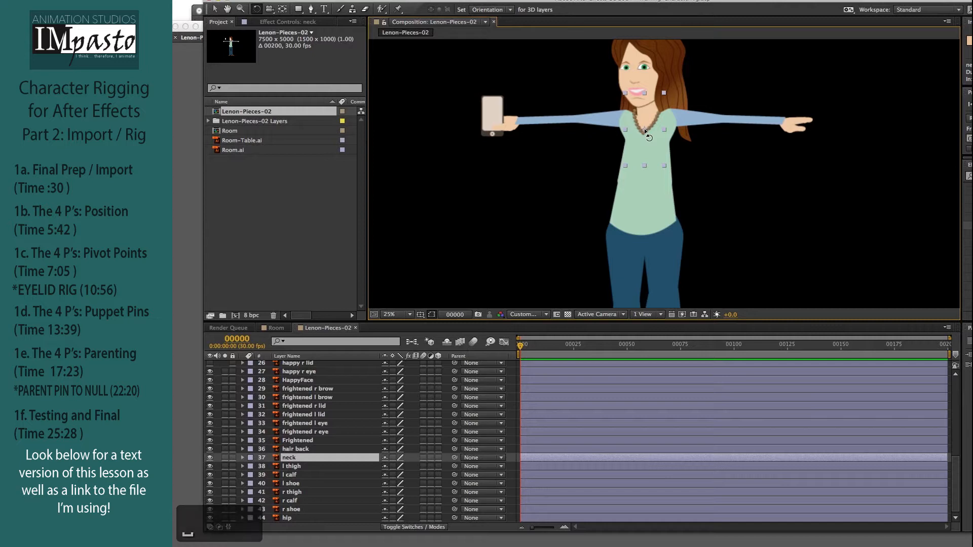
key(y)
drag(645, 130, 645, 132)
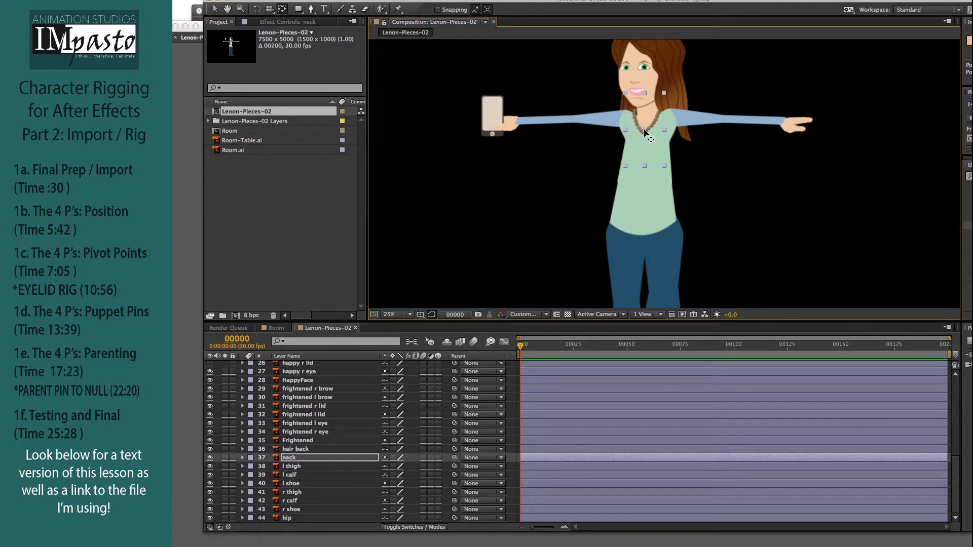
key(w)
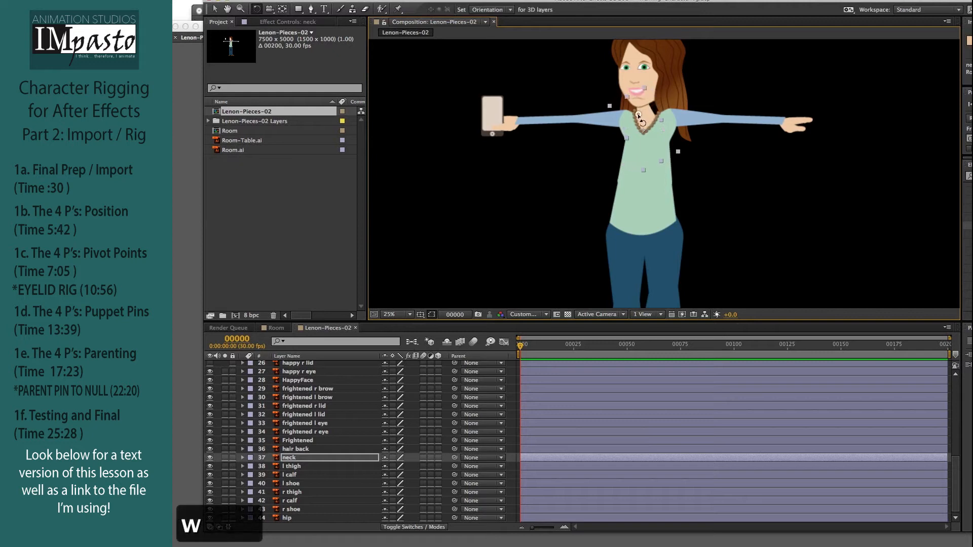
drag(652, 116, 659, 119)
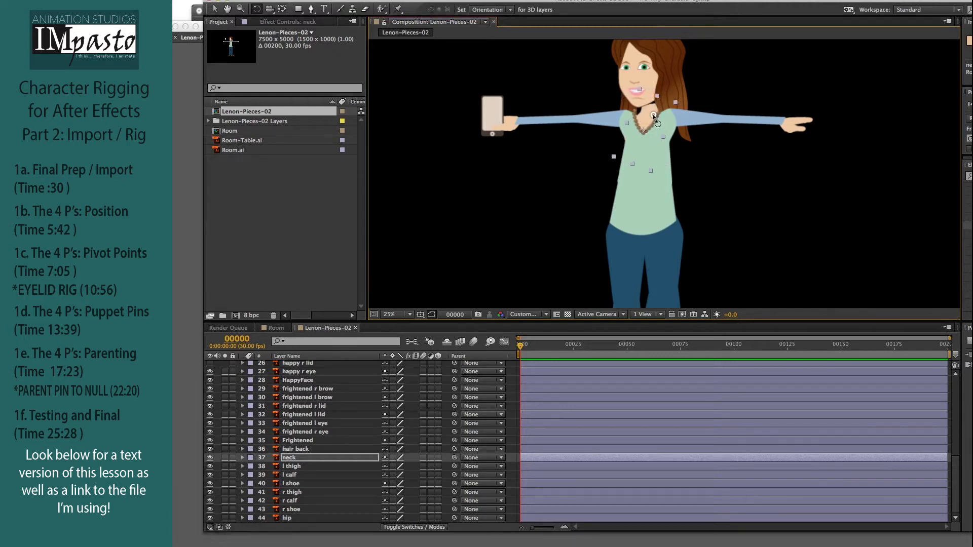
key(super+z)
key(y)
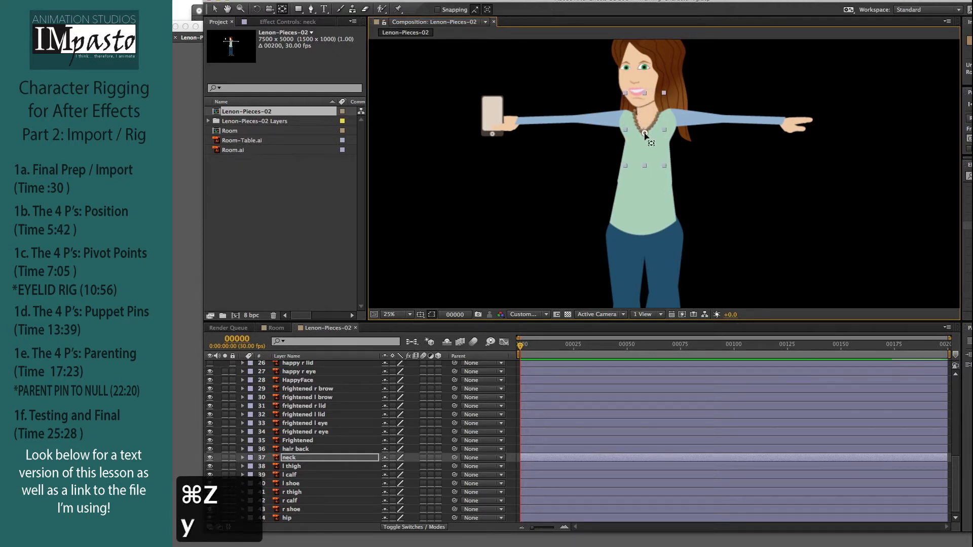
key(w)
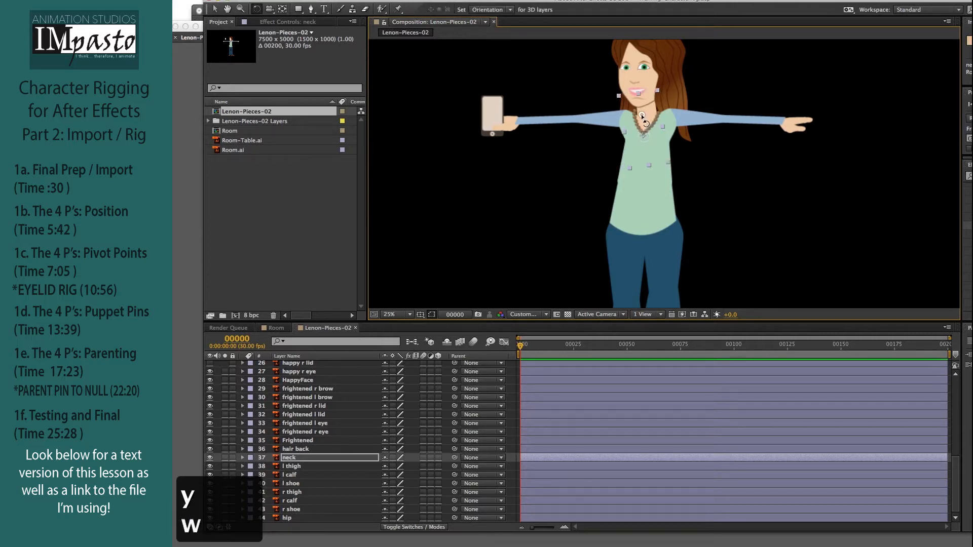
key(super+z)
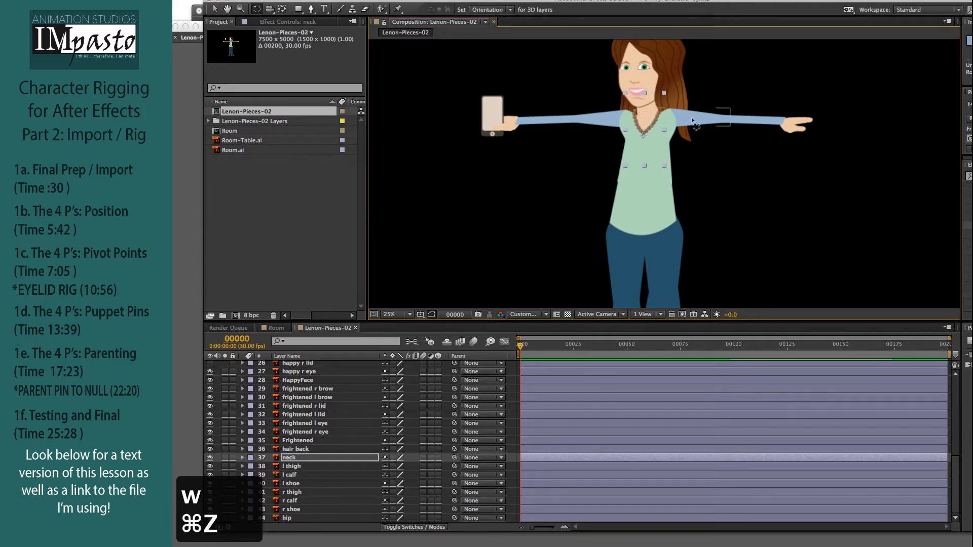
Move the r bicep's anchor point to the shoulder and the r forearm's anchor point to the elbow
click(692, 119)
key(y)
drag(692, 120, 672, 119)
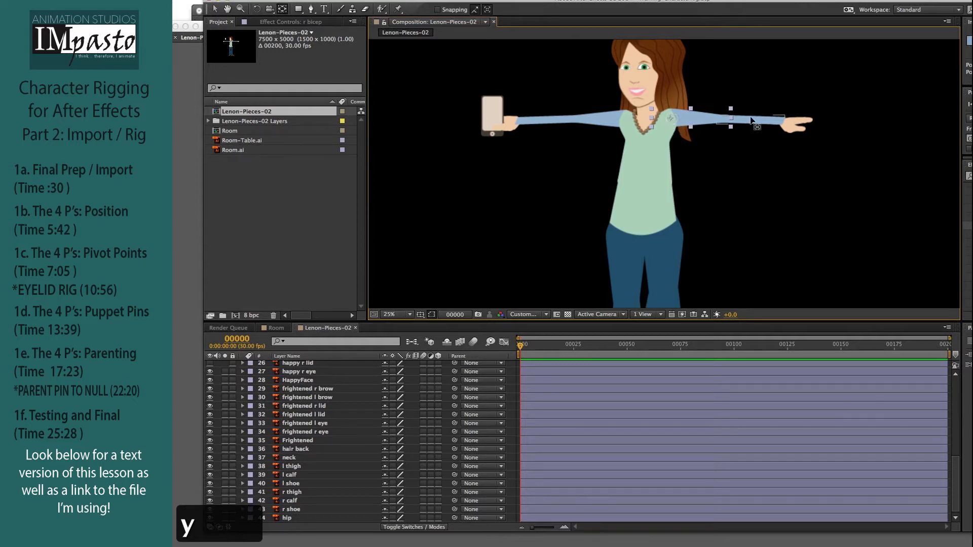
click(753, 120)
drag(750, 120, 733, 121)
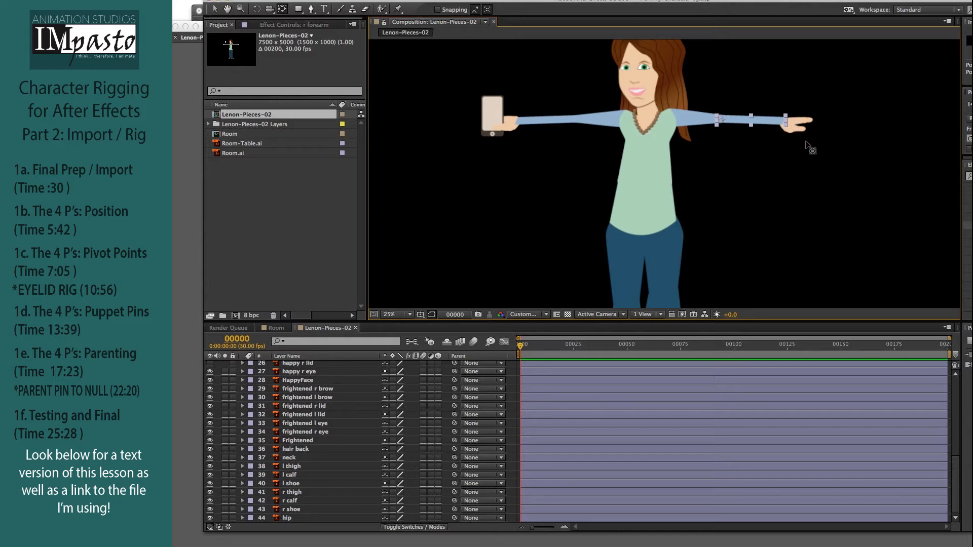
Set the anchor points of the r palm at the wrist, the r finger mid at the knuckle, and the r finger tip at its joint
key(super+equal)
key(super+equal)
key(space)
drag(846, 129, 560, 189)
drag(770, 162, 644, 273)
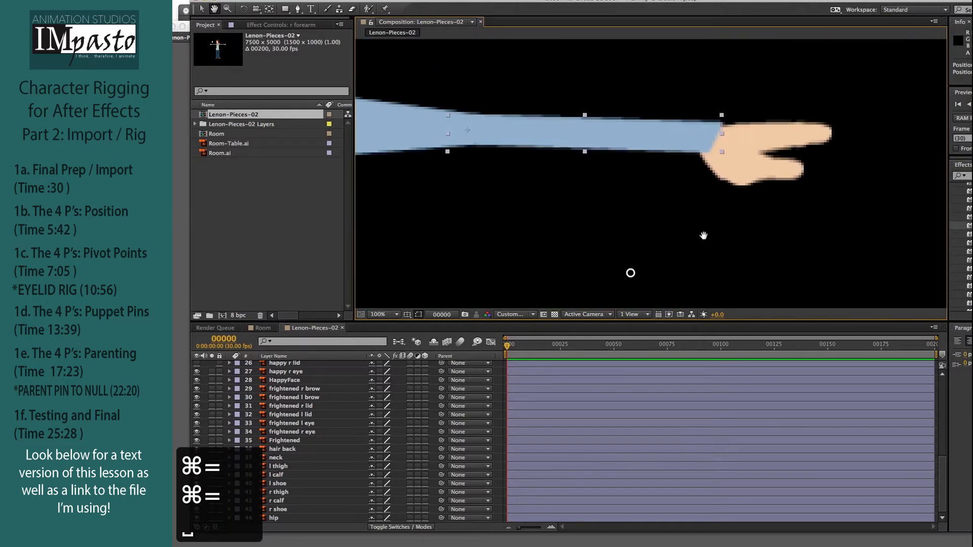
click(740, 152)
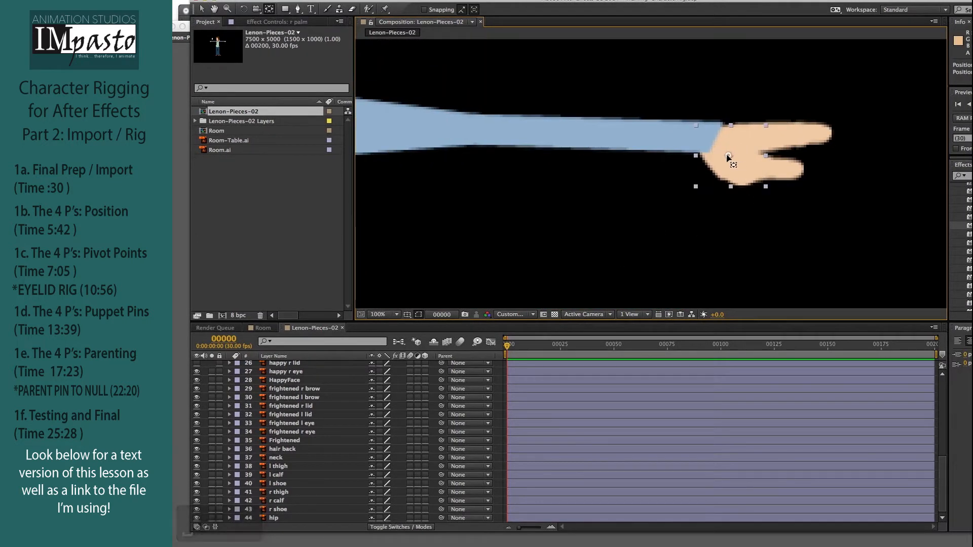
click(779, 140)
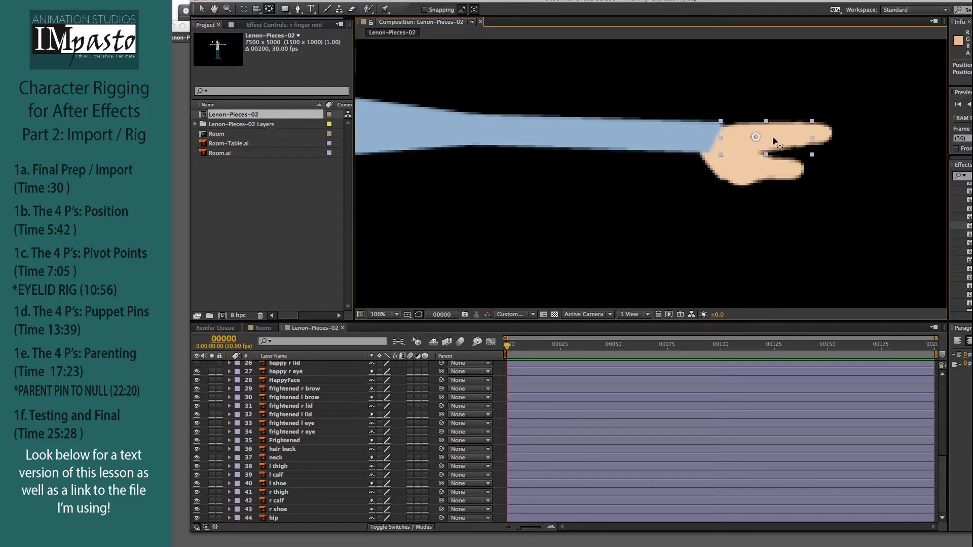
click(825, 134)
drag(811, 135, 798, 137)
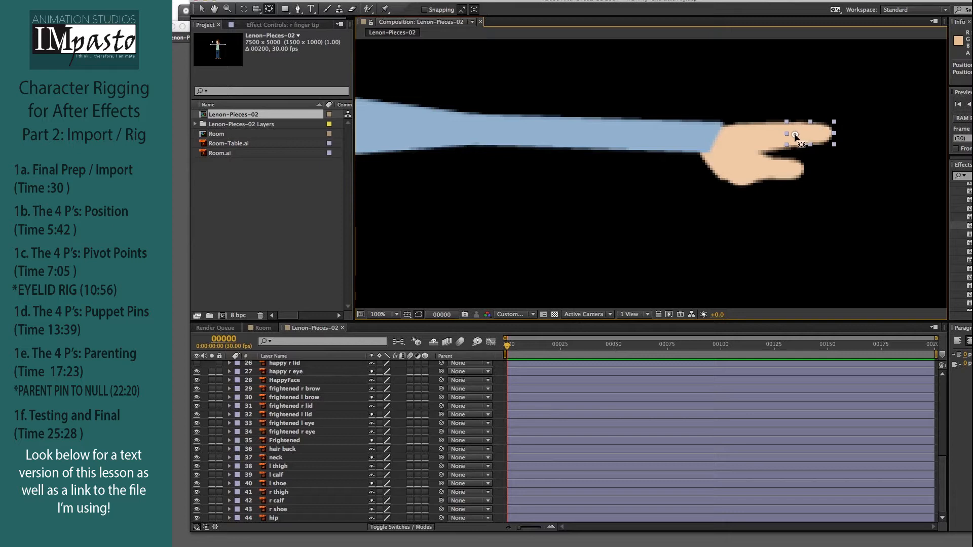
Move the r thumb's anchor point to its base in the palm, try rotating the thumb and finger pieces, and undo the rotations
click(777, 180)
drag(764, 168, 822, 128)
key(w)
click(818, 137)
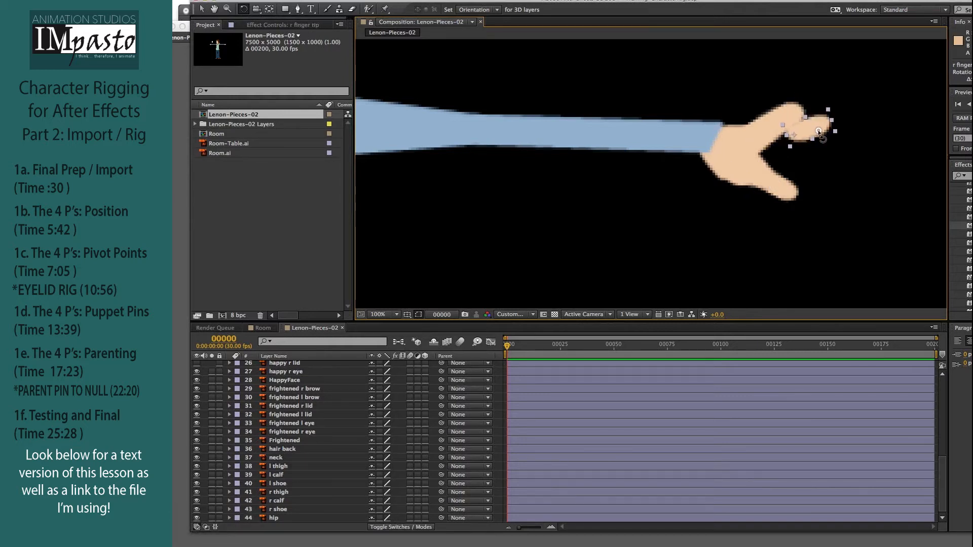
key(super+z)
key(super+z)
key(super+z)
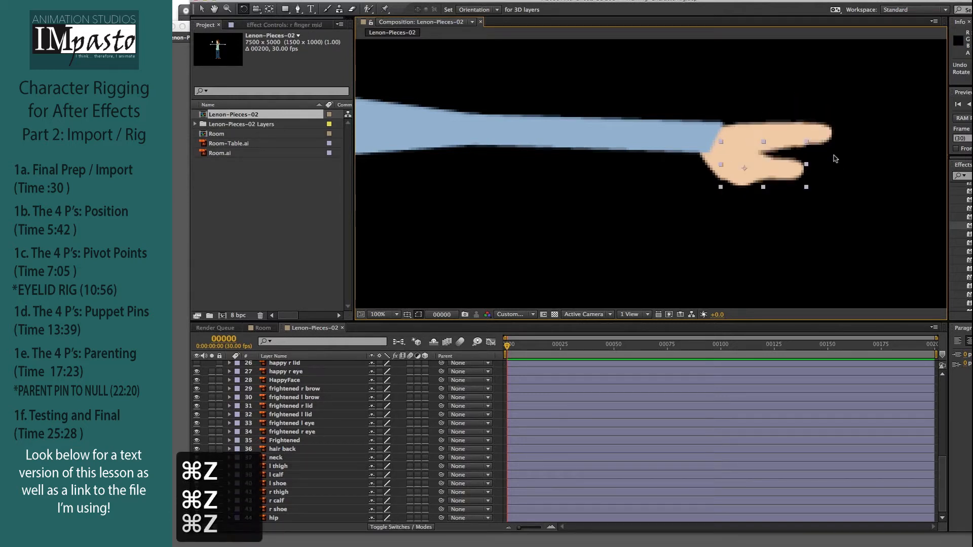
Move the l bicep's anchor point to the shoulder and the l forearm's anchor point to the elbow
key(space)
drag(410, 218, 848, 249)
drag(553, 213, 694, 210)
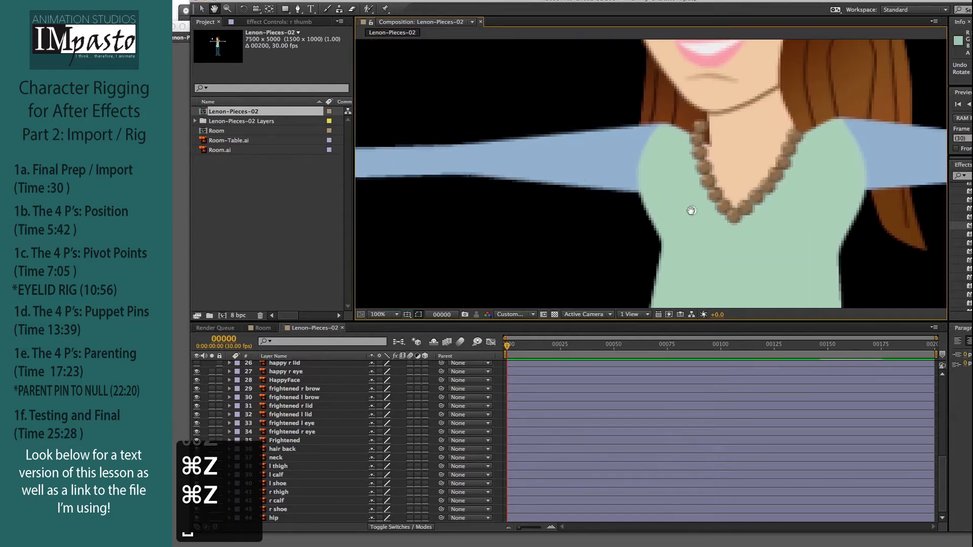
click(571, 173)
key(y)
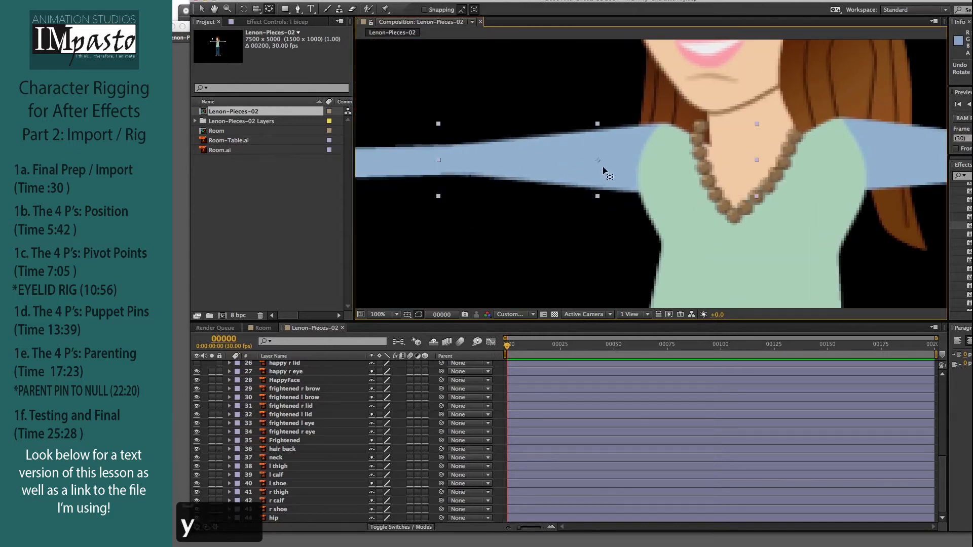
drag(599, 160, 660, 159)
key(space)
drag(493, 190, 624, 180)
click(482, 153)
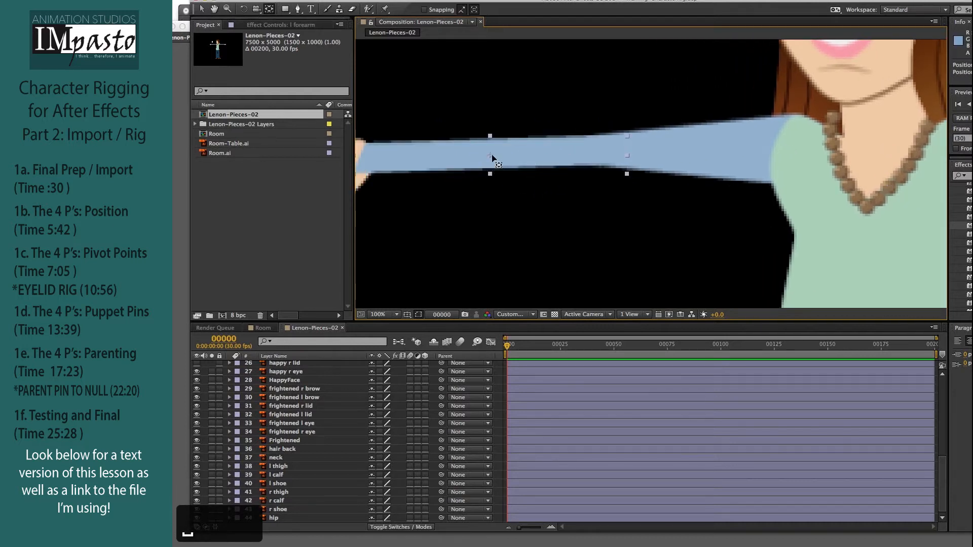
drag(492, 156, 612, 150)
Move the l finger palm's anchor point to the wrist and the l thumb's anchor point to its base in the palm
key(space)
drag(476, 187, 677, 205)
click(537, 196)
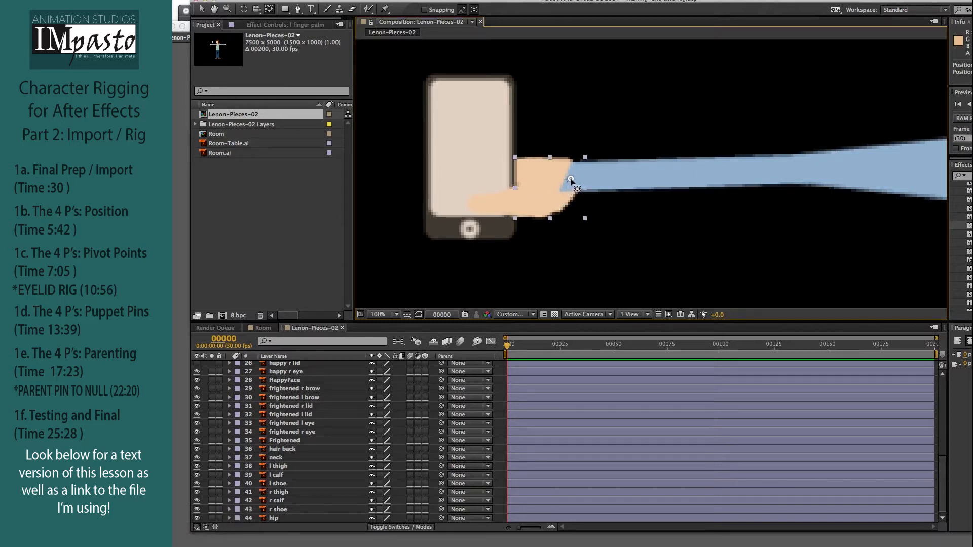
click(508, 201)
drag(508, 202, 525, 200)
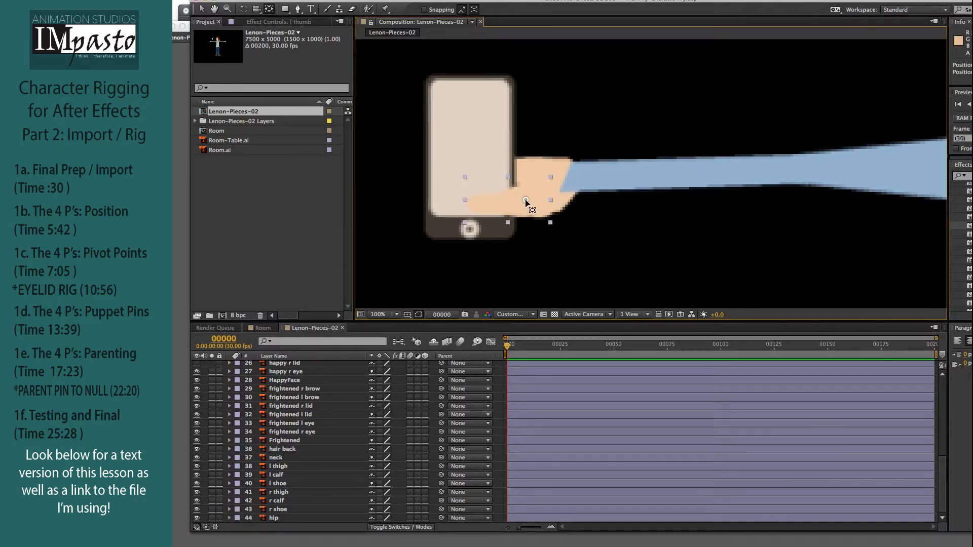
Set the anchor points of the l finger mid and l finger tip layers at their finger joints behind the phone
scroll(304, 494, up, 4)
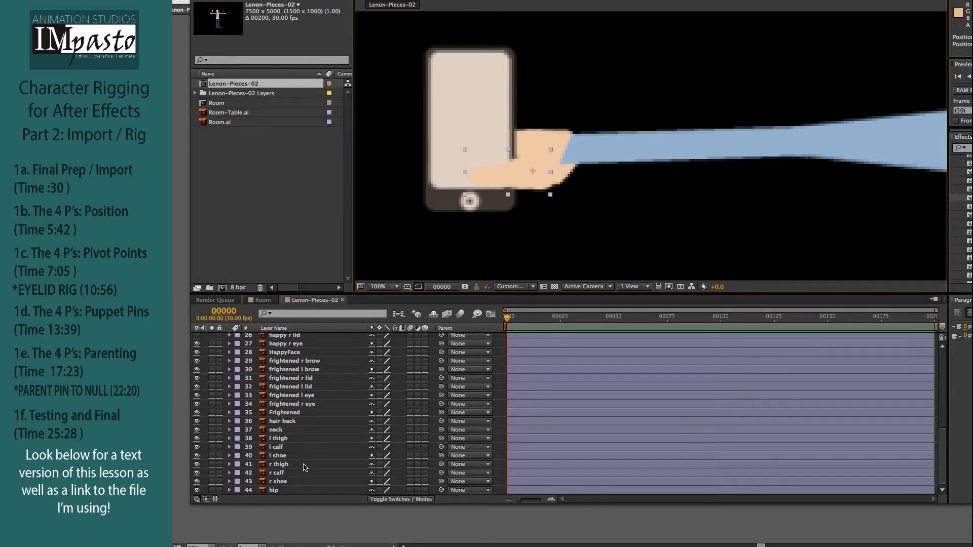
scroll(304, 466, up, 4)
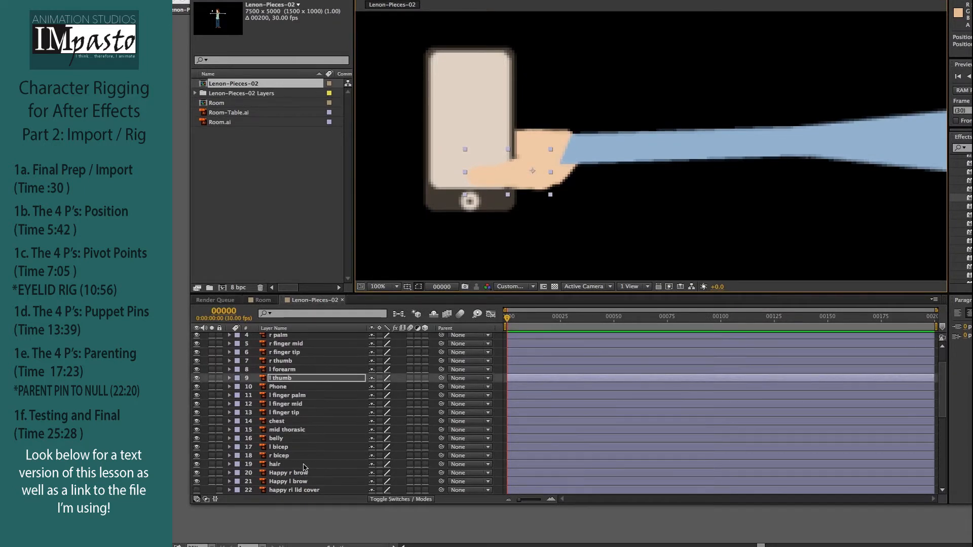
click(295, 395)
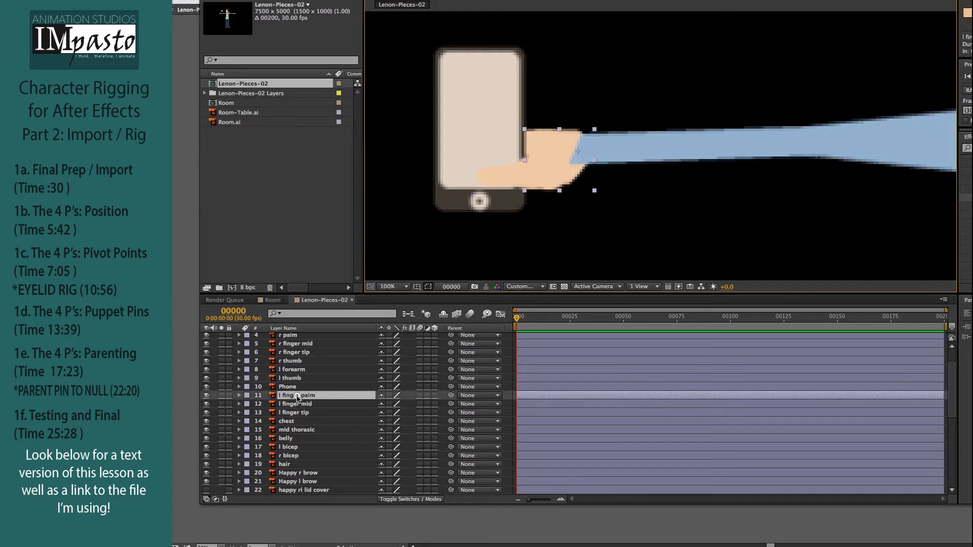
click(294, 404)
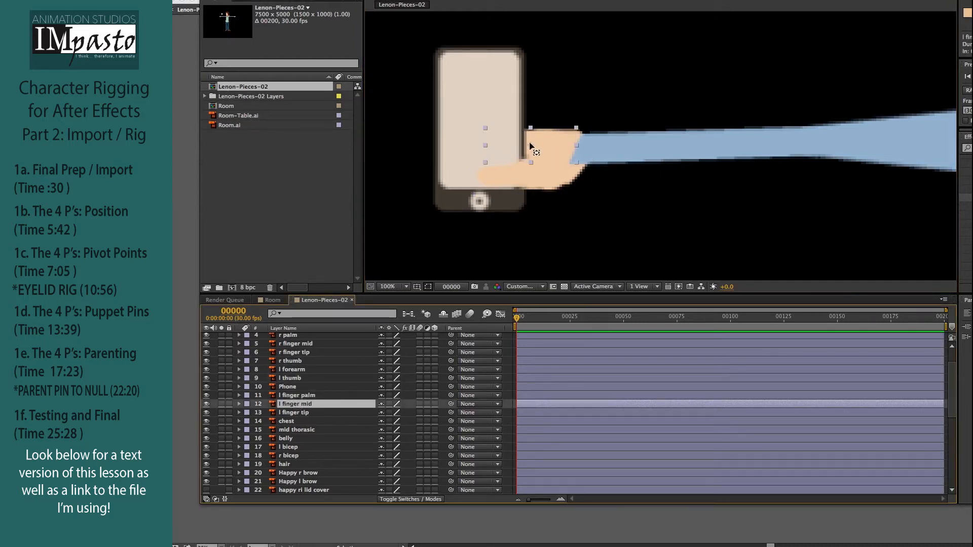
drag(530, 147, 535, 146)
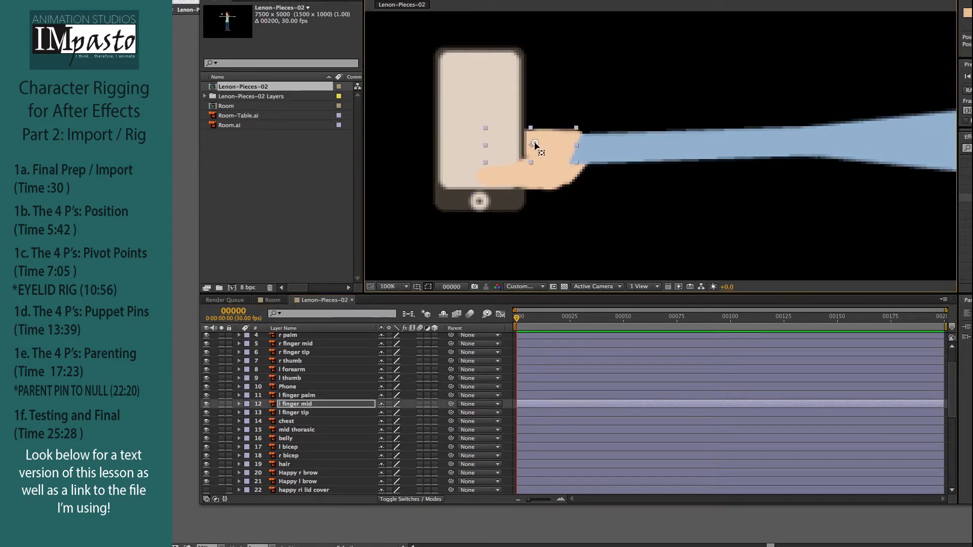
click(299, 413)
drag(481, 144, 492, 143)
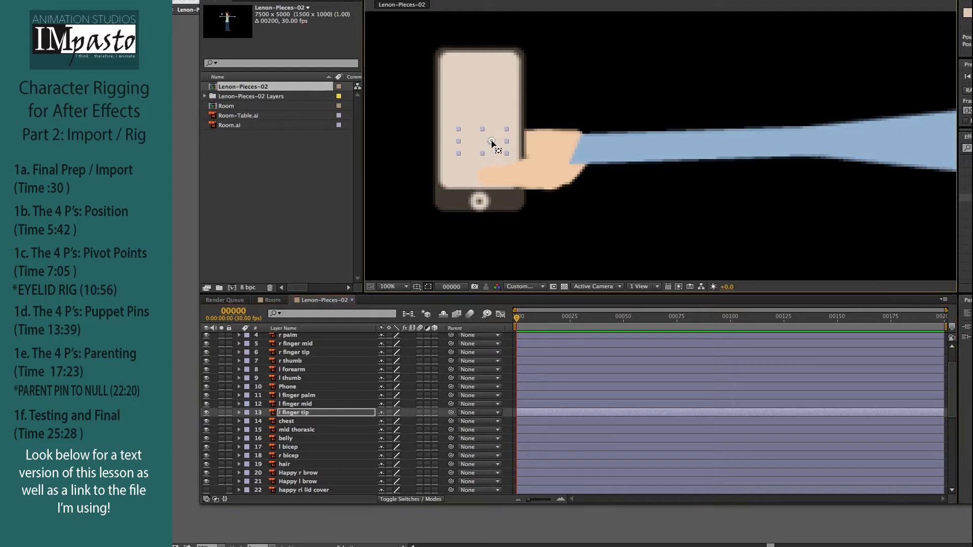
Move the Phone layer's anchor point down to just above the thumb tip, test it with a small rotation, and undo the rotation
click(491, 118)
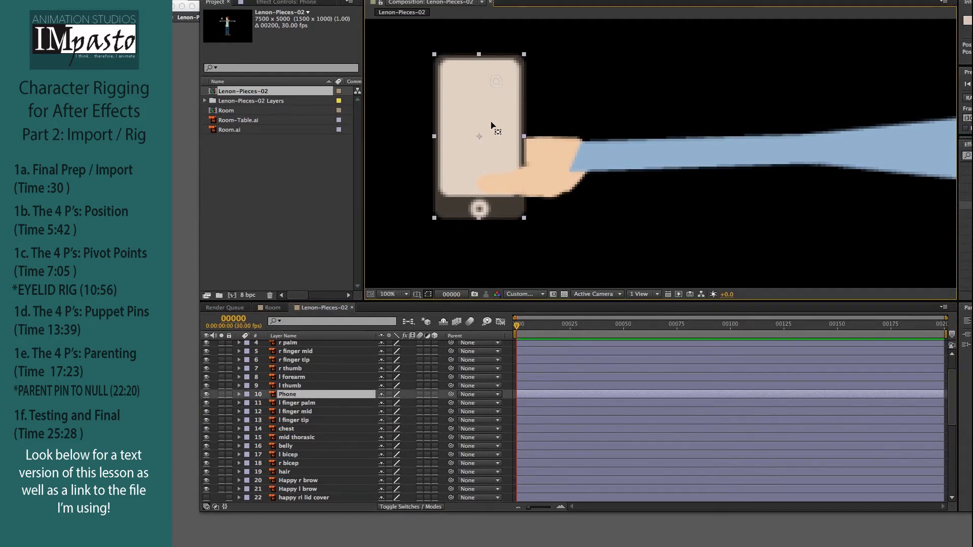
drag(479, 140, 479, 156)
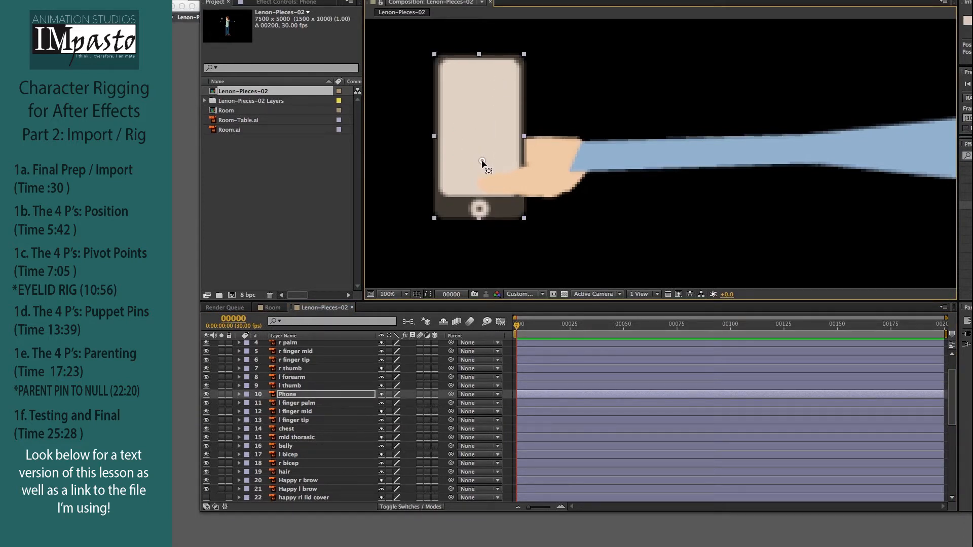
key(w)
mouse_move(485, 84)
mouse_down()
mouse_move(467, 84)
mouse_move(497, 89)
mouse_up()
key(super+z)
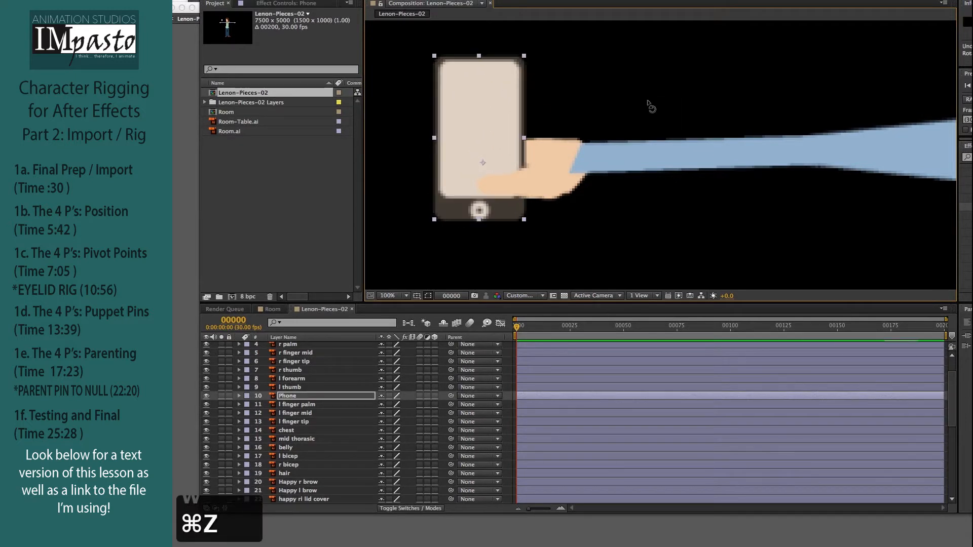
Move the HappyFace layer's anchor point down to the jaw above the neck, checking it with trial rotations and undoing each one
key(super+minus)
key(space)
drag(834, 118, 617, 133)
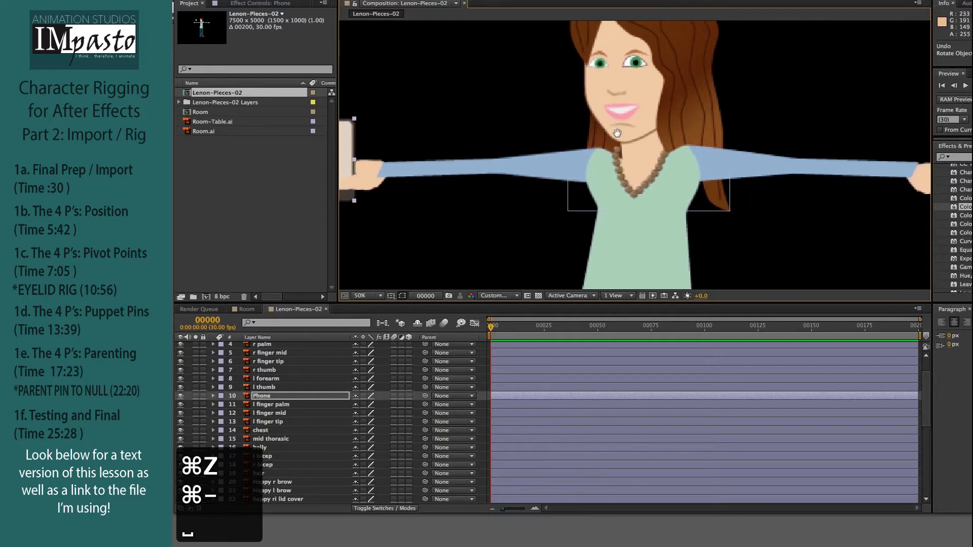
scroll(317, 430, down, 2)
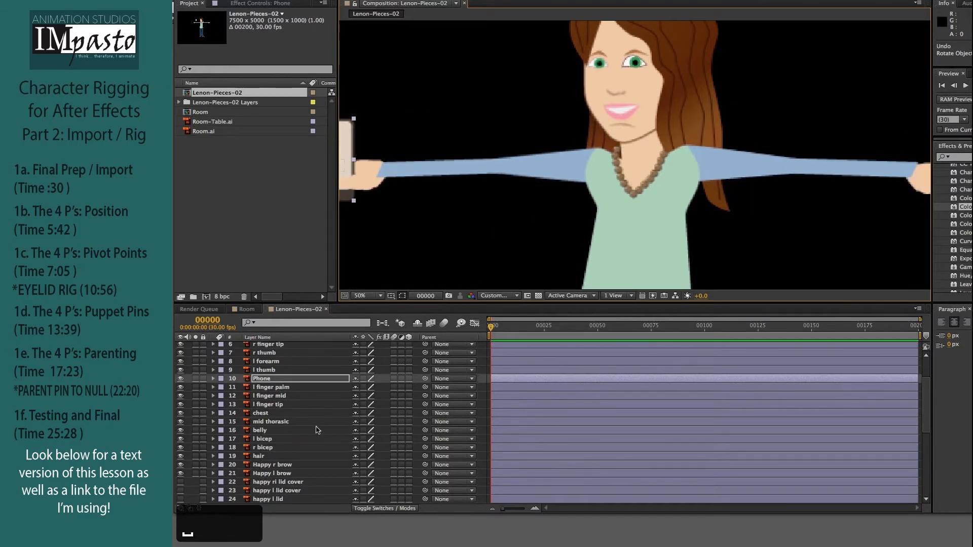
scroll(316, 429, down, 10)
scroll(317, 429, up, 3)
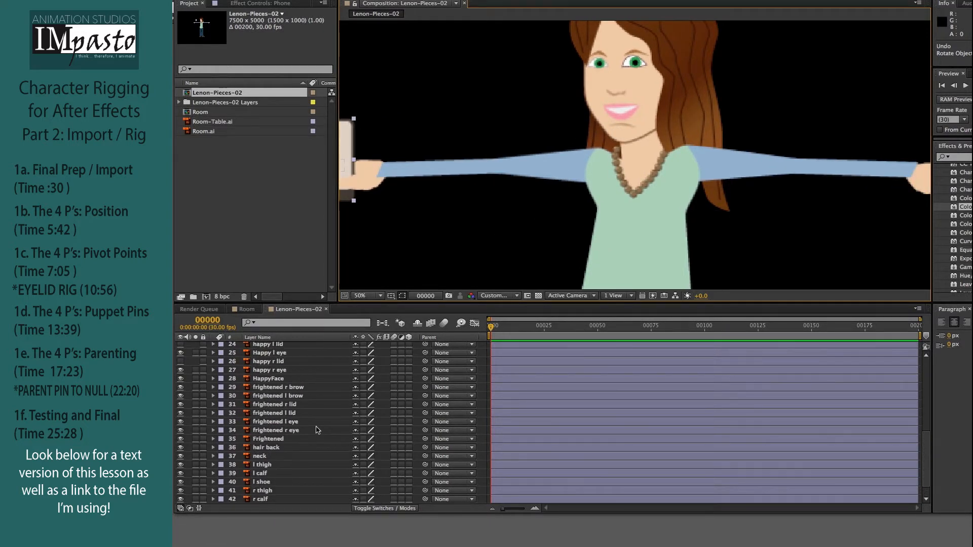
click(271, 387)
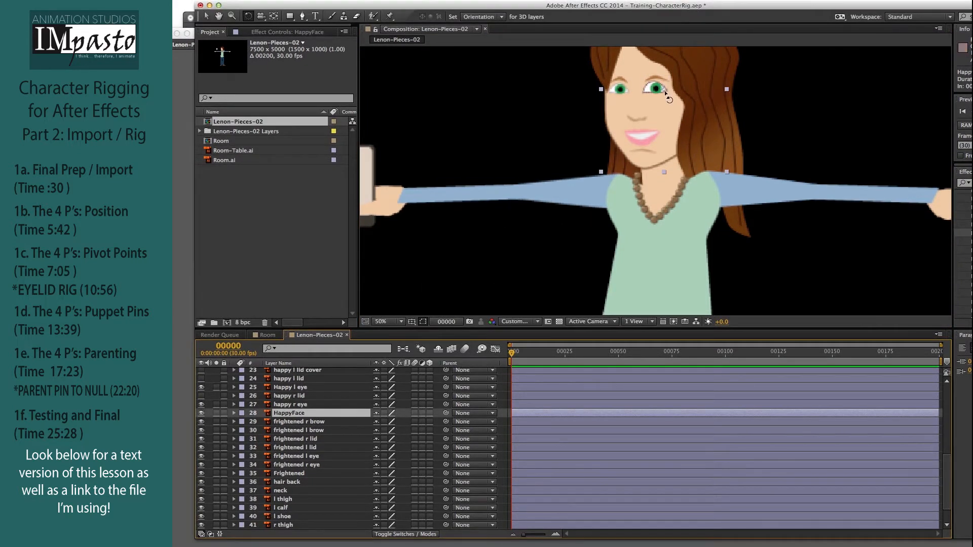
drag(666, 94, 665, 140)
key(ctrl+z)
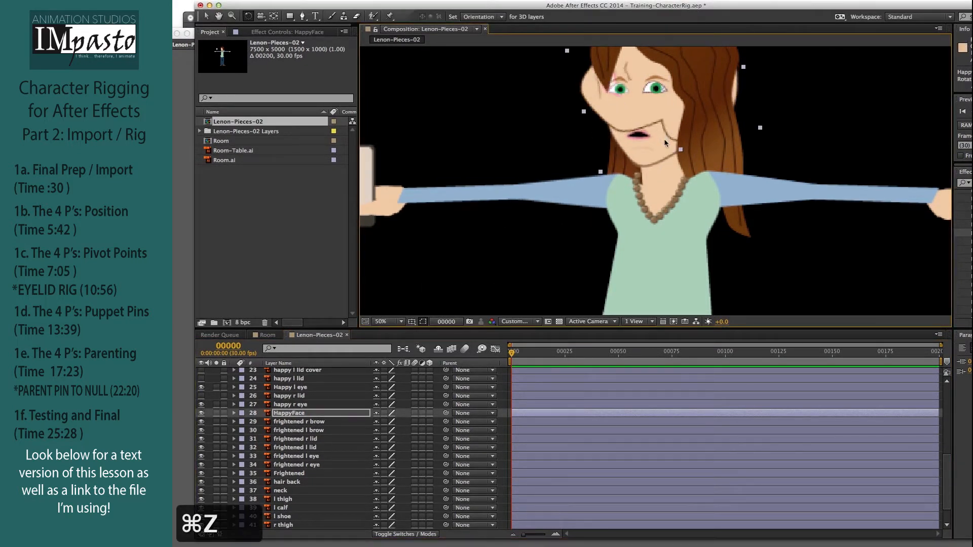
key(y)
key(Return)
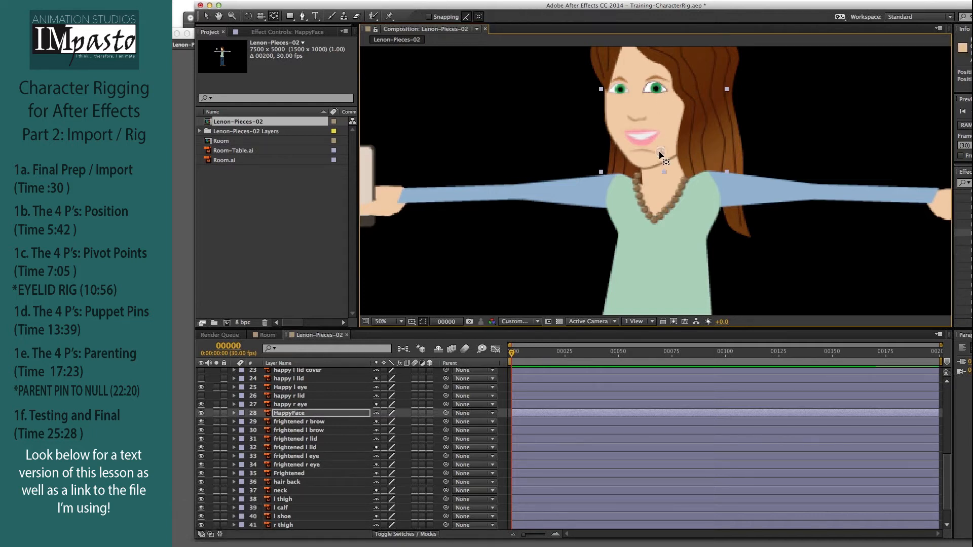
key(w)
mouse_move(651, 112)
mouse_down()
mouse_move(659, 115)
mouse_move(636, 115)
mouse_up()
key(super+z)
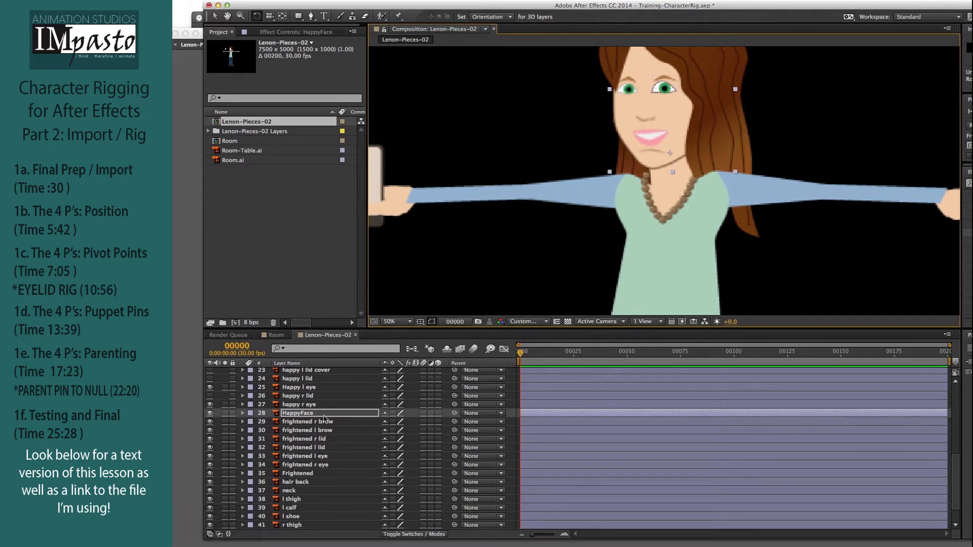
Test-rotate the Frightened face layer, undo the rotation, and move its anchor point down to the jaw above the neck
click(306, 473)
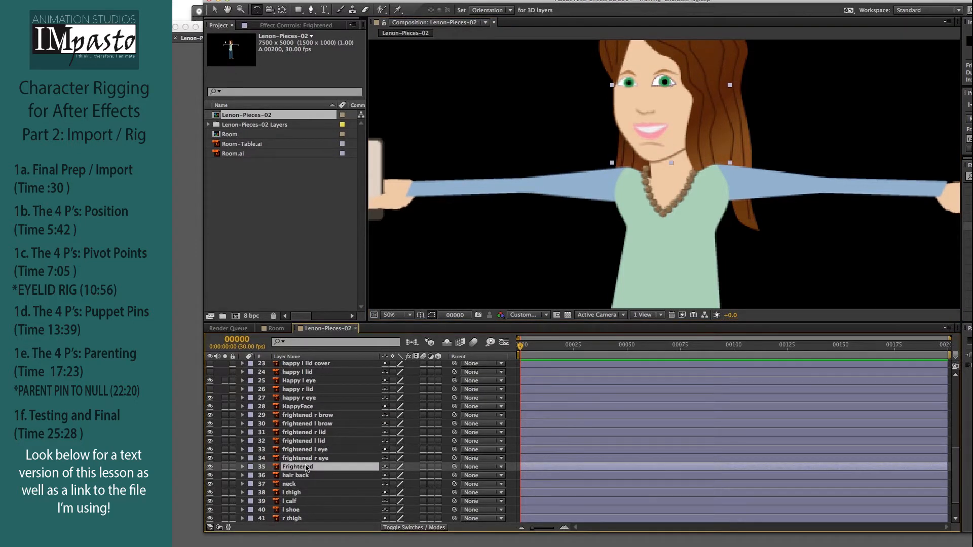
drag(671, 89, 673, 142)
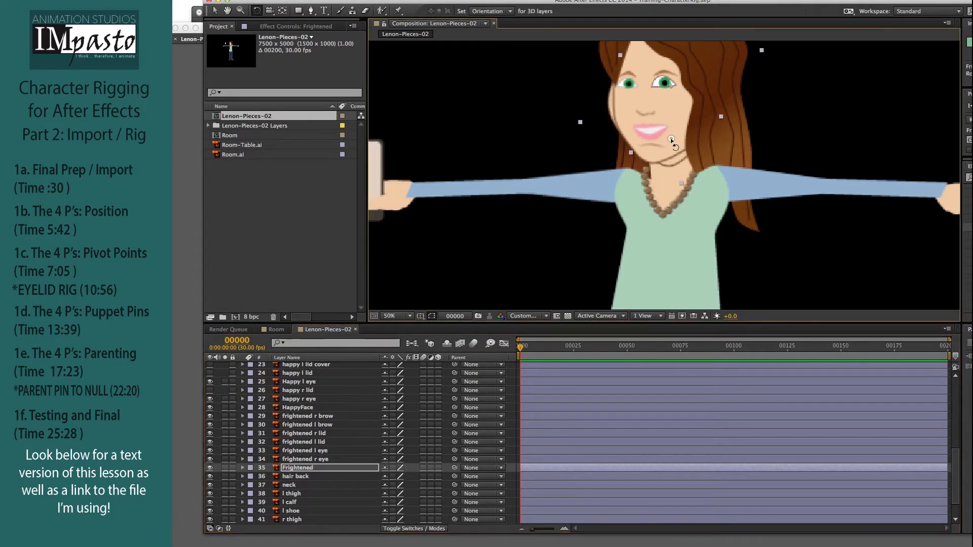
key(super+z)
key(y)
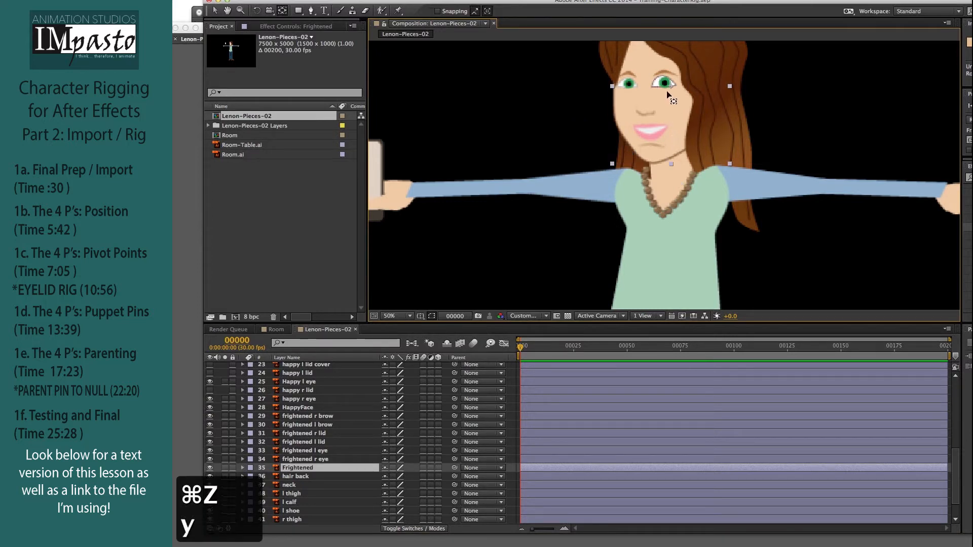
drag(672, 88, 674, 149)
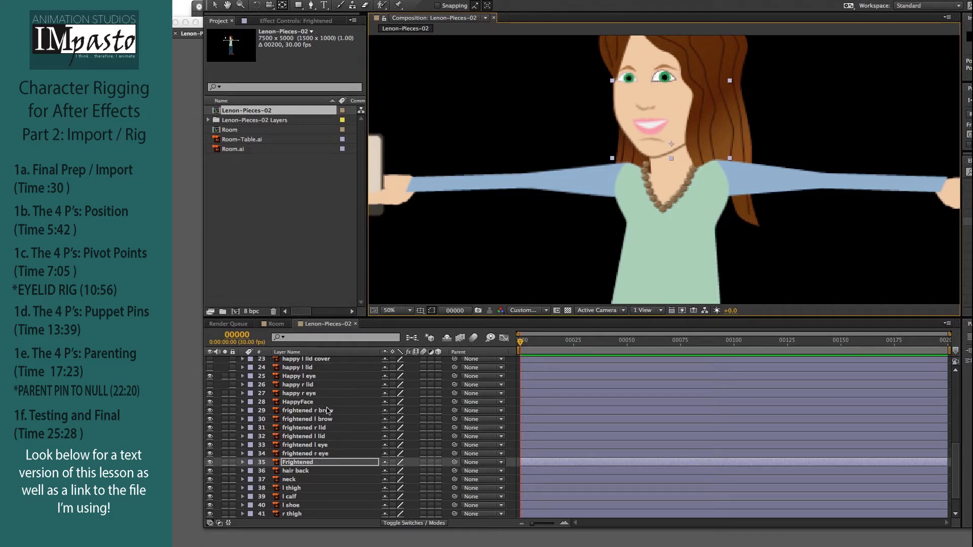
Move the happy r eye layer's anchor point slightly down to the lower middle of the eye
scroll(327, 411, up, 2)
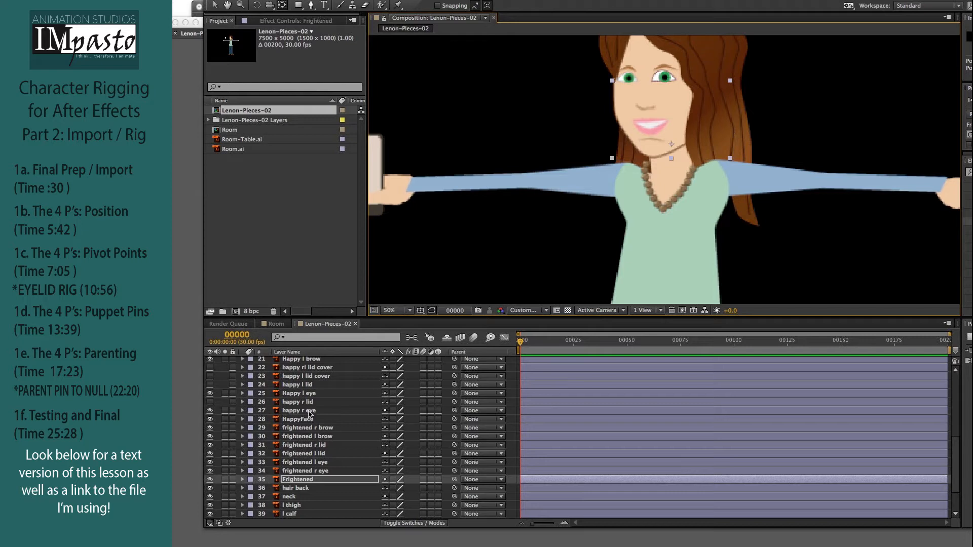
click(309, 412)
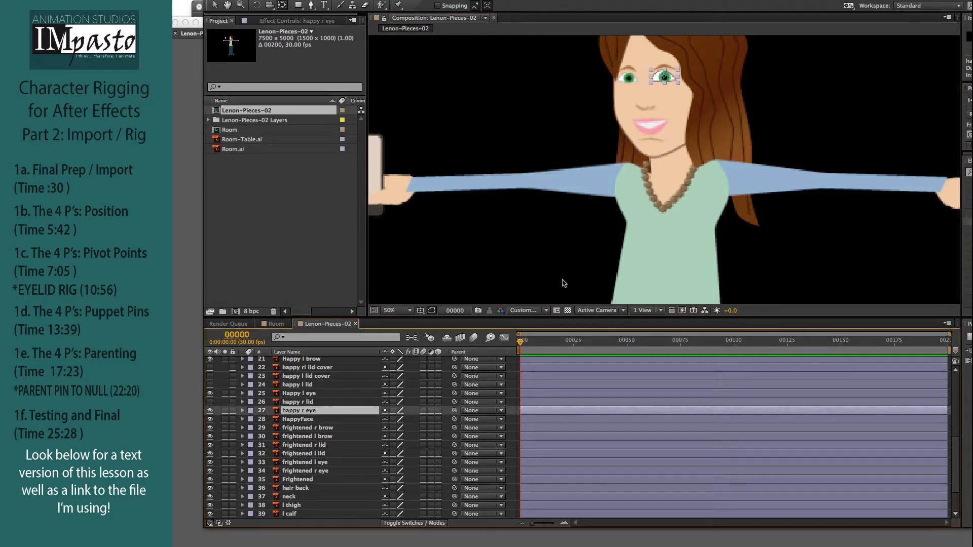
key(super+equal)
key(space)
drag(580, 132, 569, 256)
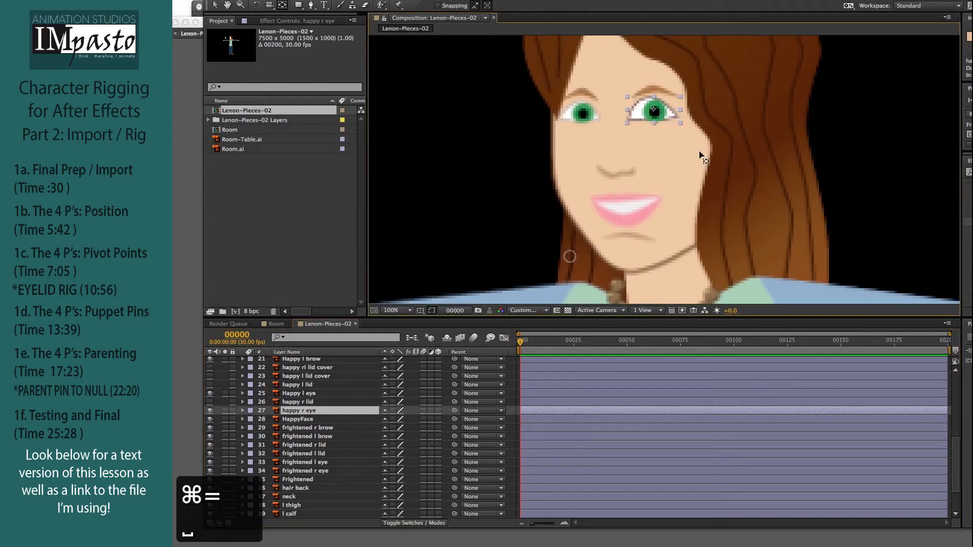
drag(653, 109, 648, 117)
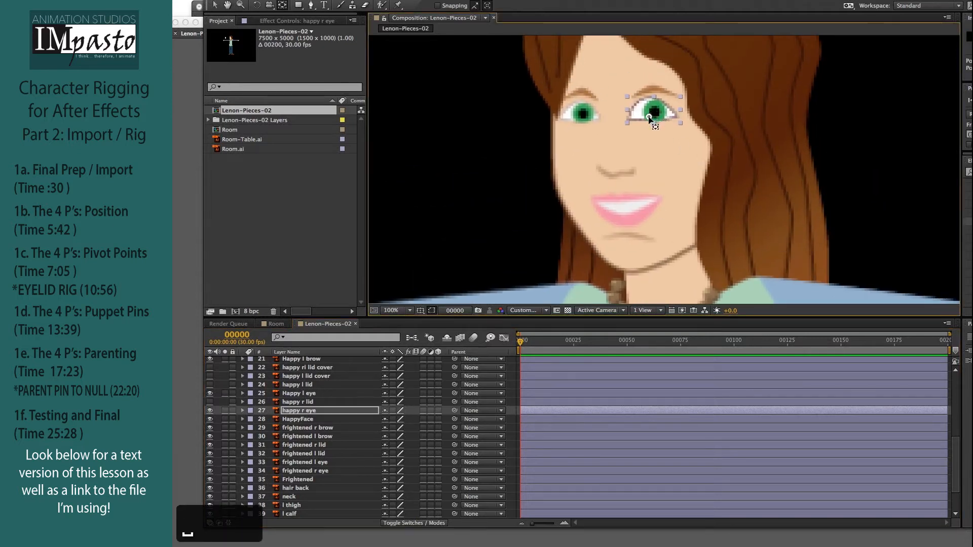
Adjust the Happy l eye layer's anchor point within the eye, then return to the Selection tool with no layer selected
click(585, 114)
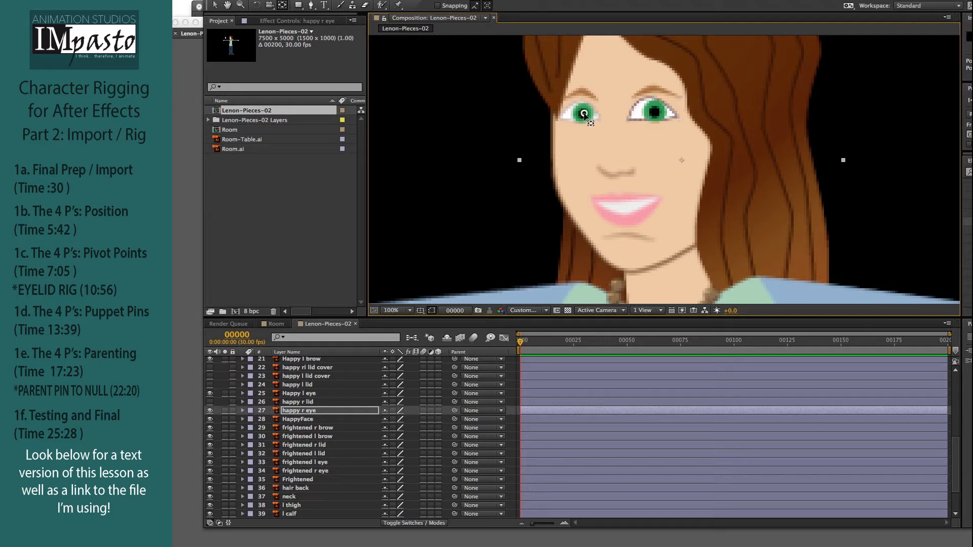
click(301, 393)
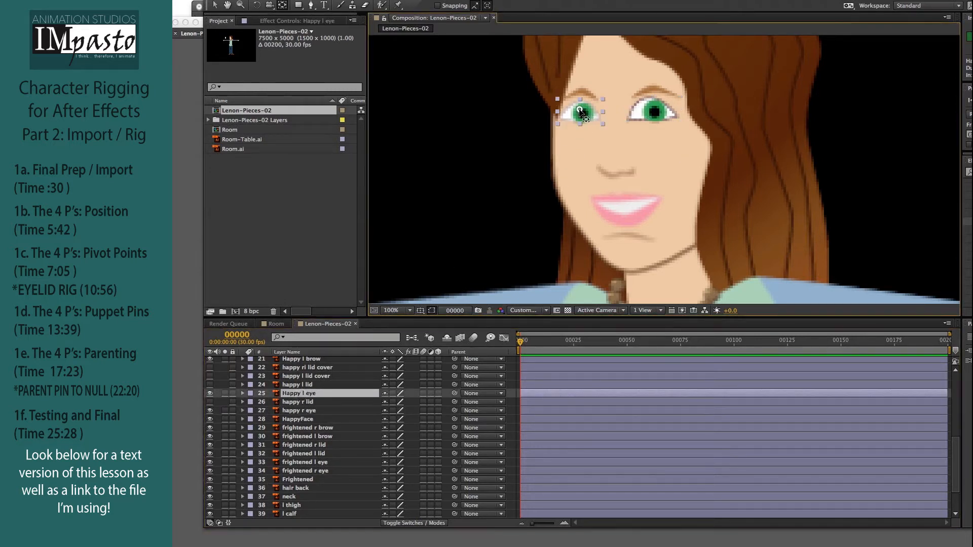
key(Return)
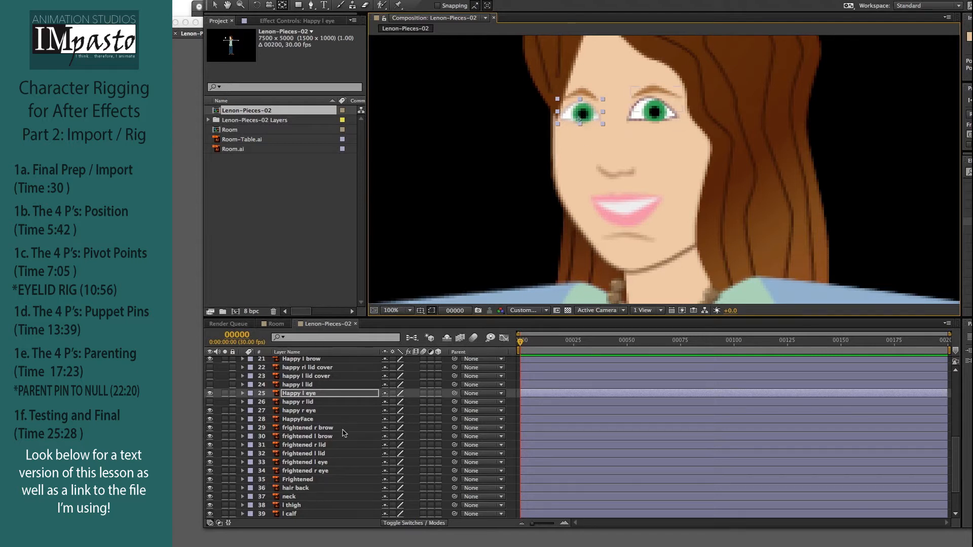
key(super+minus)
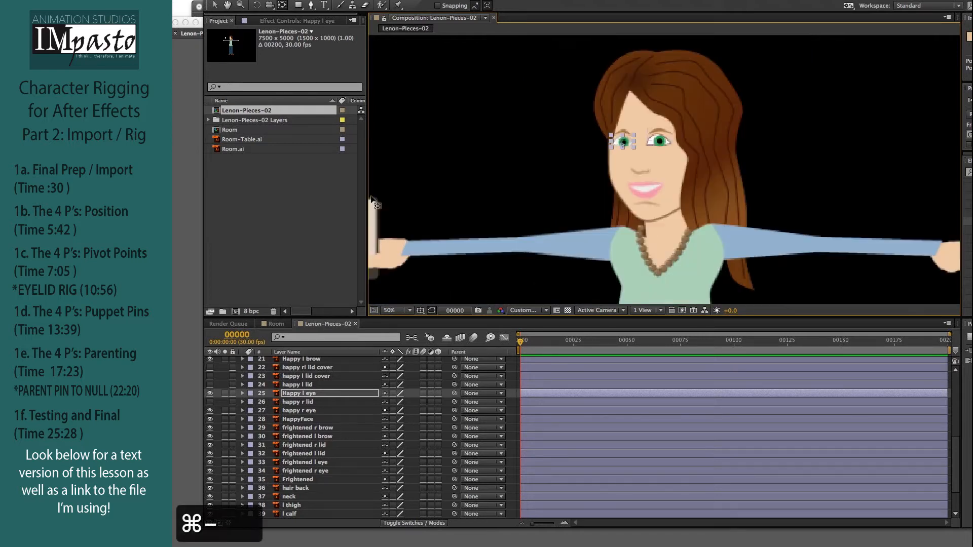
key(v)
click(439, 169)
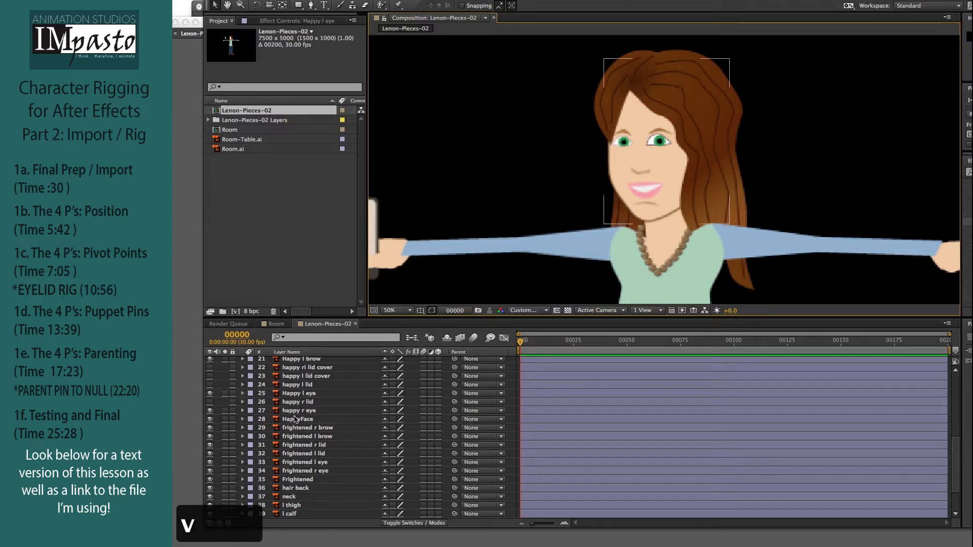
Make the happy r lid and happy l lid layers visible
click(303, 403)
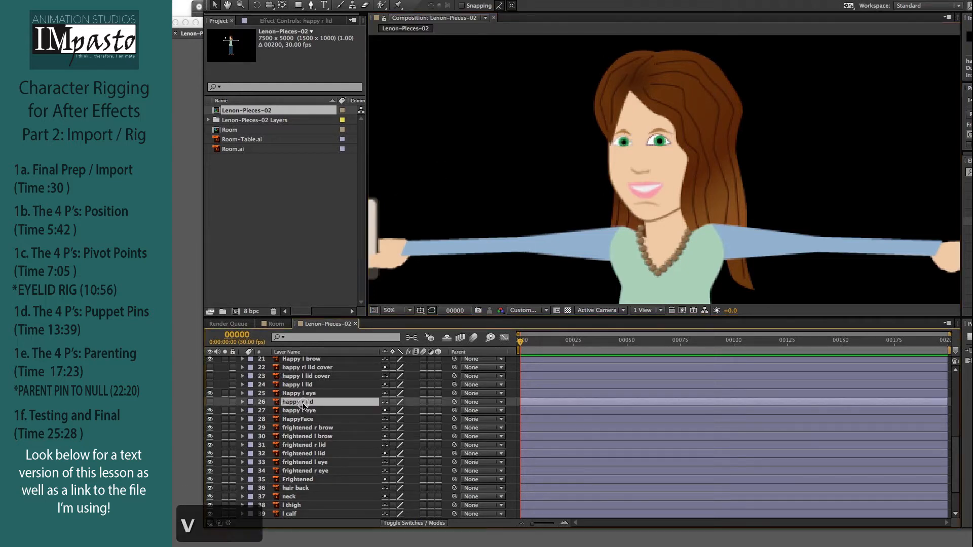
click(209, 402)
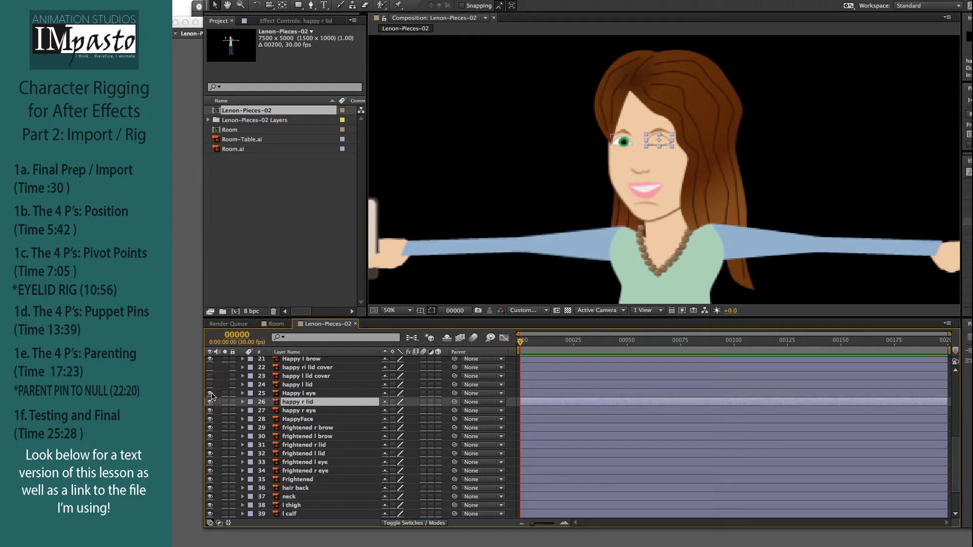
click(210, 385)
Toggle the visibility of the happy l lid cover and happy ri lid cover layers to examine them, leaving both hidden
click(210, 376)
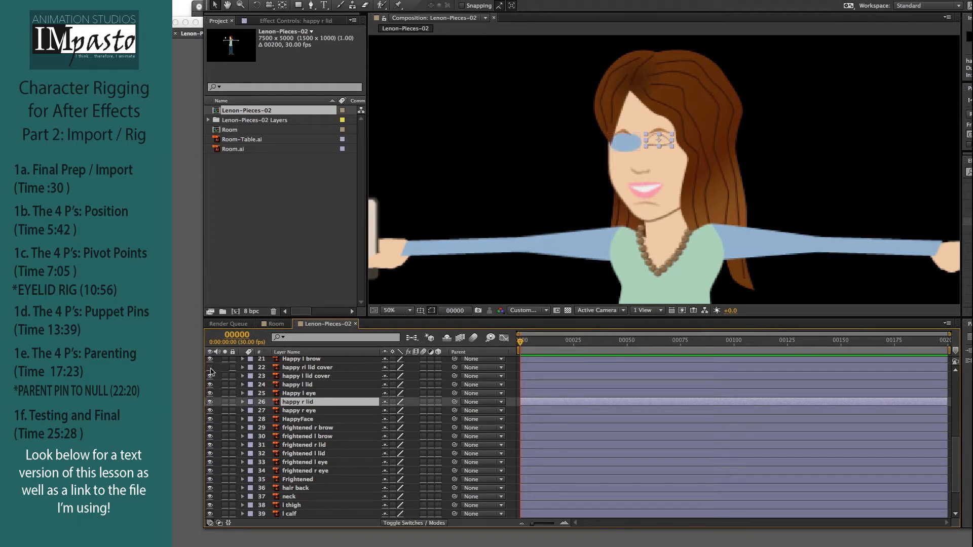
click(210, 368)
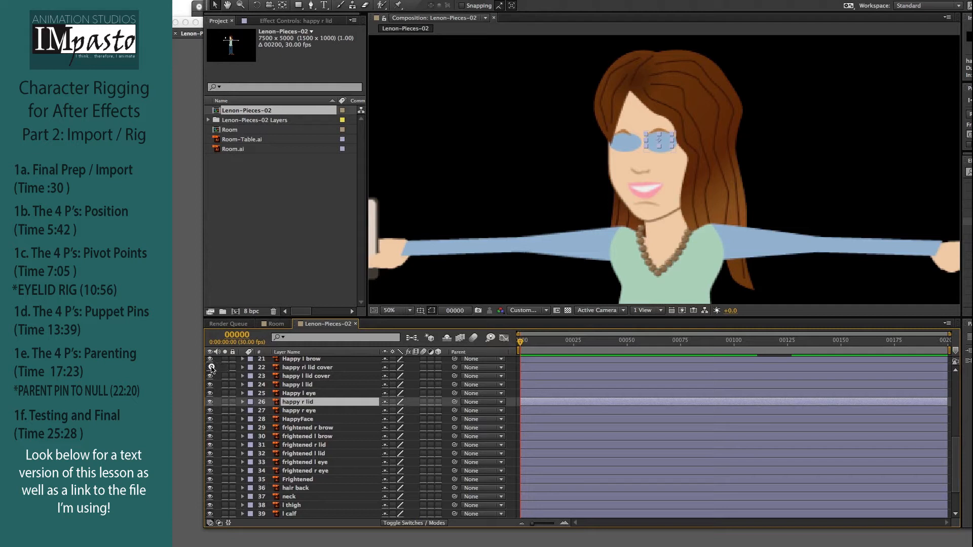
click(211, 367)
click(210, 376)
click(210, 376)
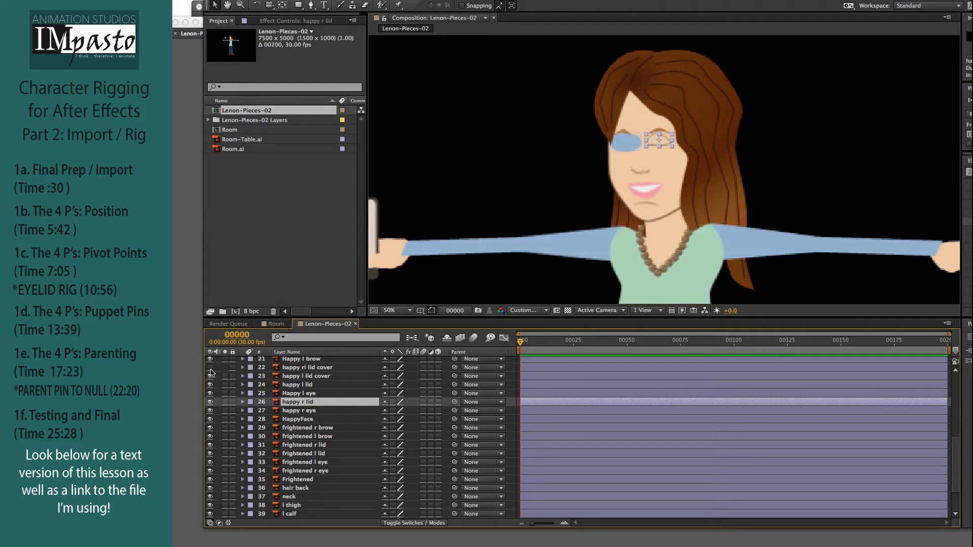
click(210, 367)
click(210, 368)
click(210, 376)
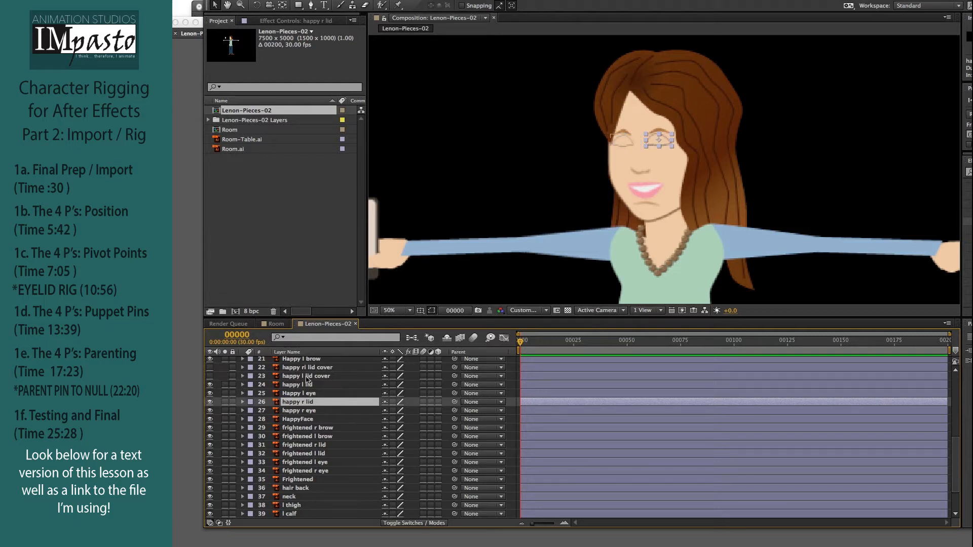
Move the happy ri lid cover layer directly above happy r lid in the layer stack and make it visible
drag(305, 368, 303, 398)
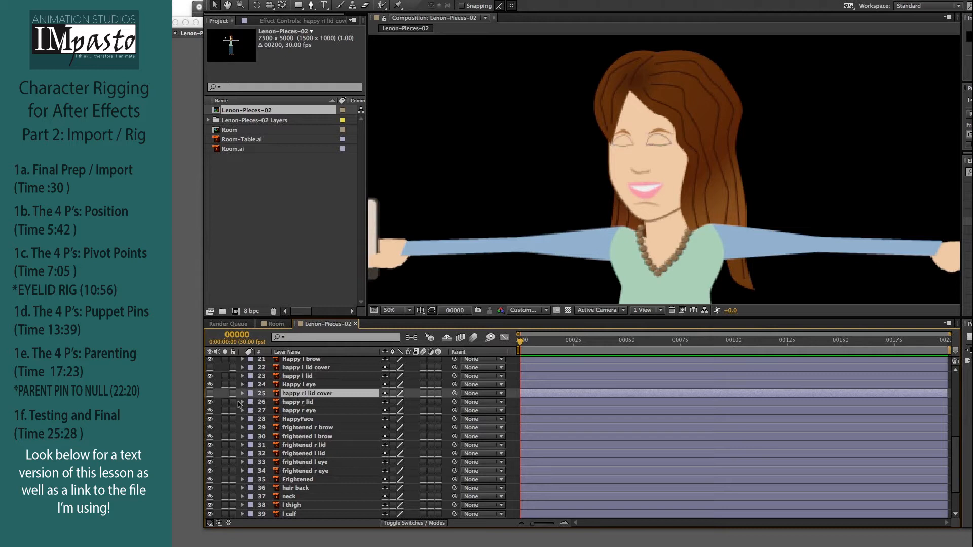
click(210, 393)
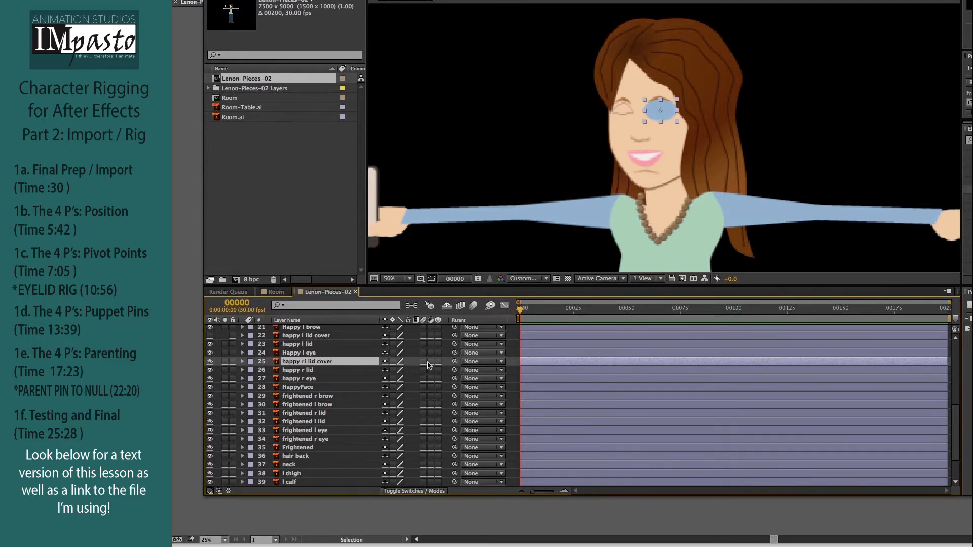
Display the track matte options and set the happy r lid layer to Alpha Matte "happy ri lid cover"
click(419, 491)
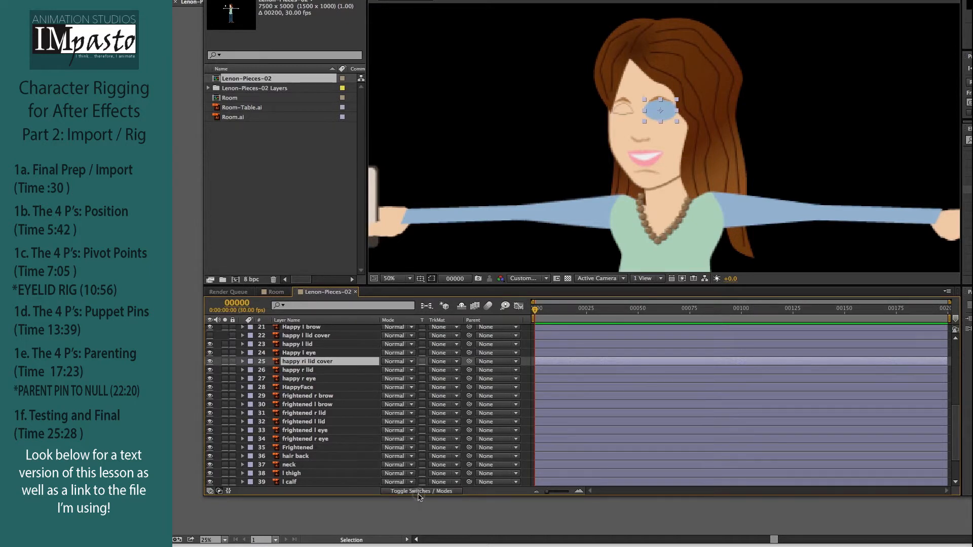
click(419, 492)
click(419, 492)
click(419, 492)
click(419, 491)
click(418, 492)
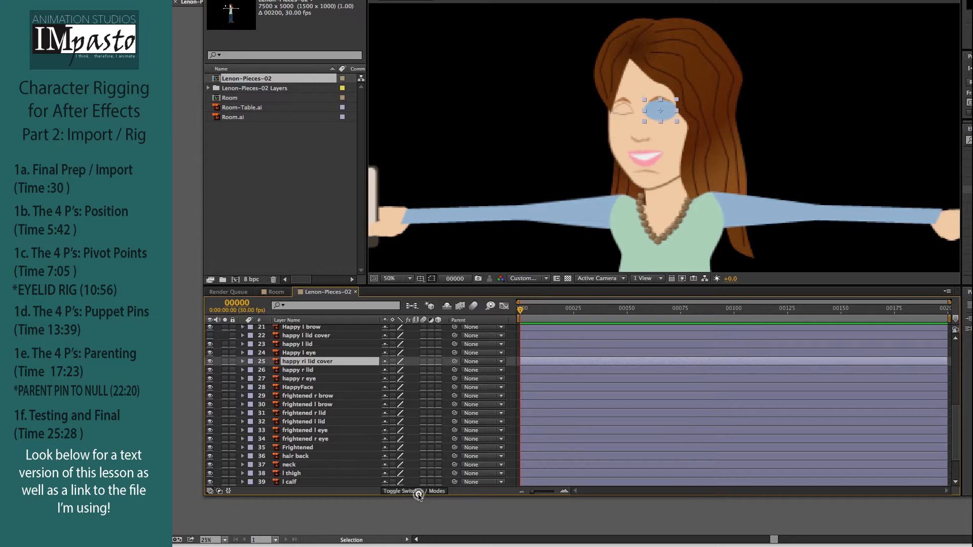
click(419, 491)
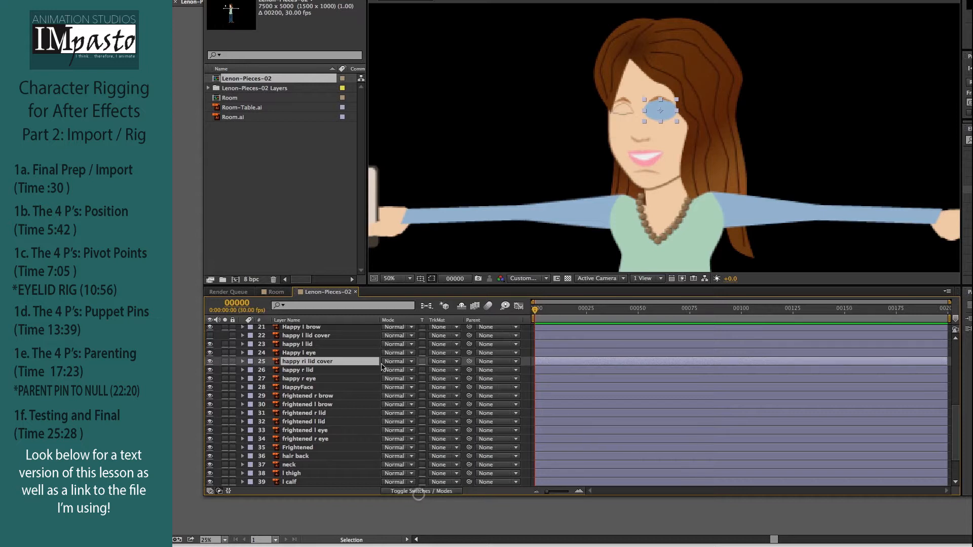
click(323, 371)
click(456, 370)
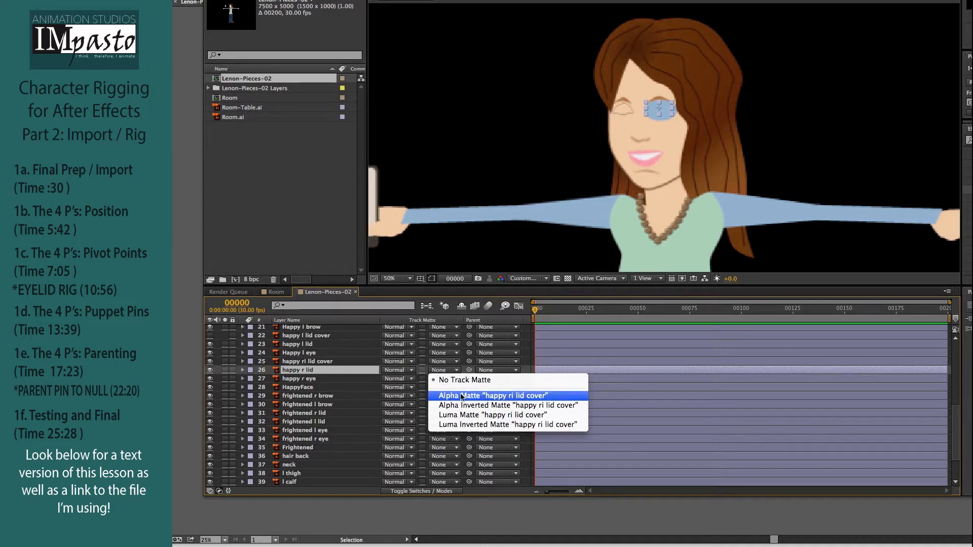
click(461, 396)
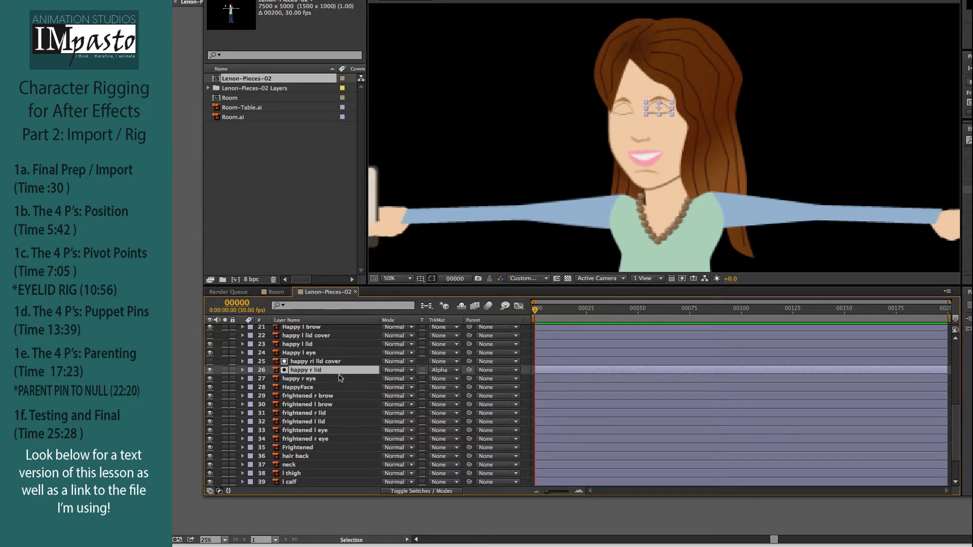
Toggle the happy ri lid cover layer's visibility, leave it hidden, and shift the cover slightly up over the eye
click(323, 362)
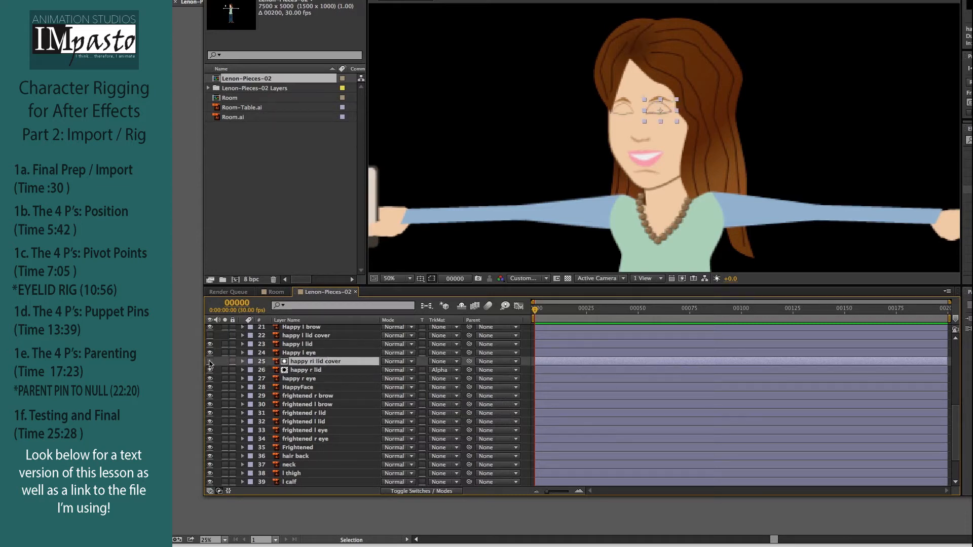
click(210, 362)
click(209, 361)
click(210, 362)
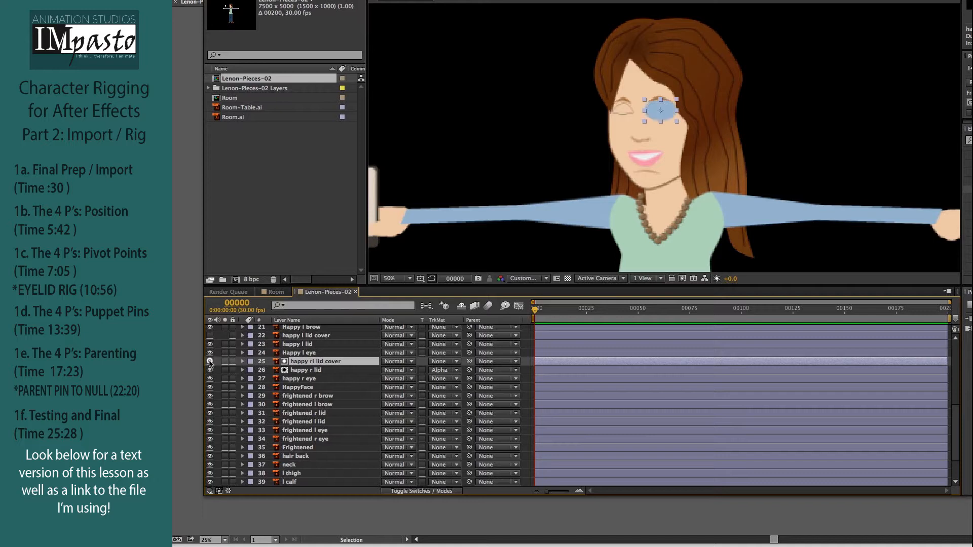
click(210, 361)
click(209, 362)
click(210, 362)
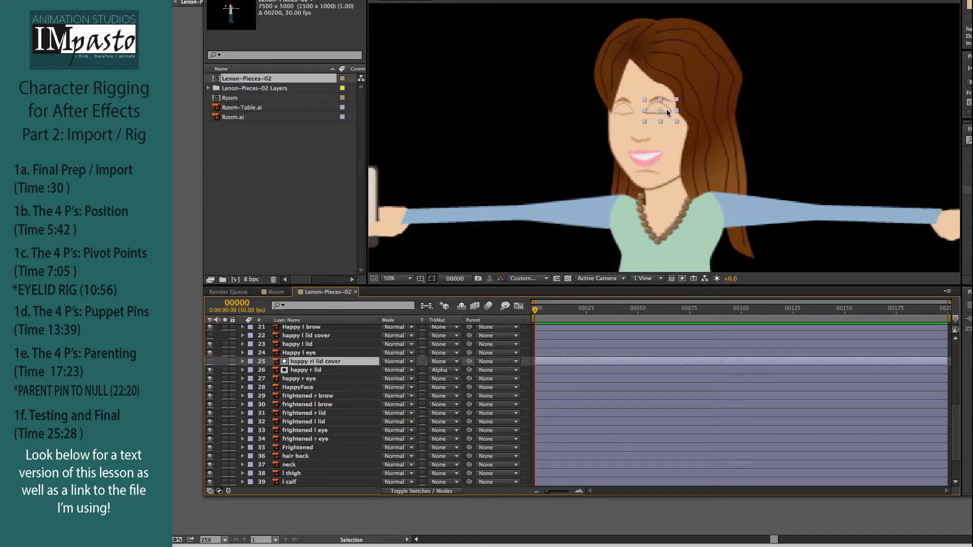
mouse_move(667, 113)
mouse_down()
mouse_move(666, 89)
mouse_move(666, 107)
mouse_up()
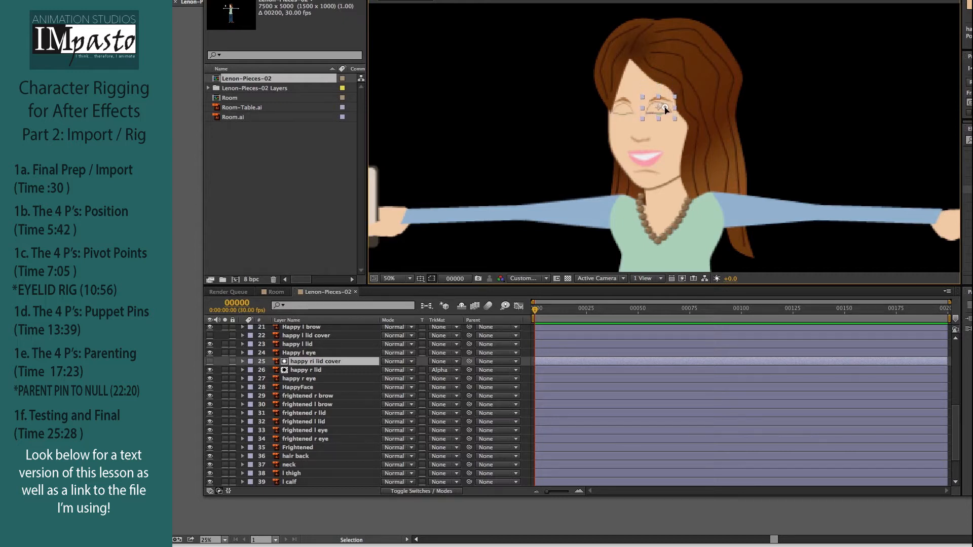
Set the happy l lid layer's track matte to Alpha Matte "happy l lid cover"
click(292, 353)
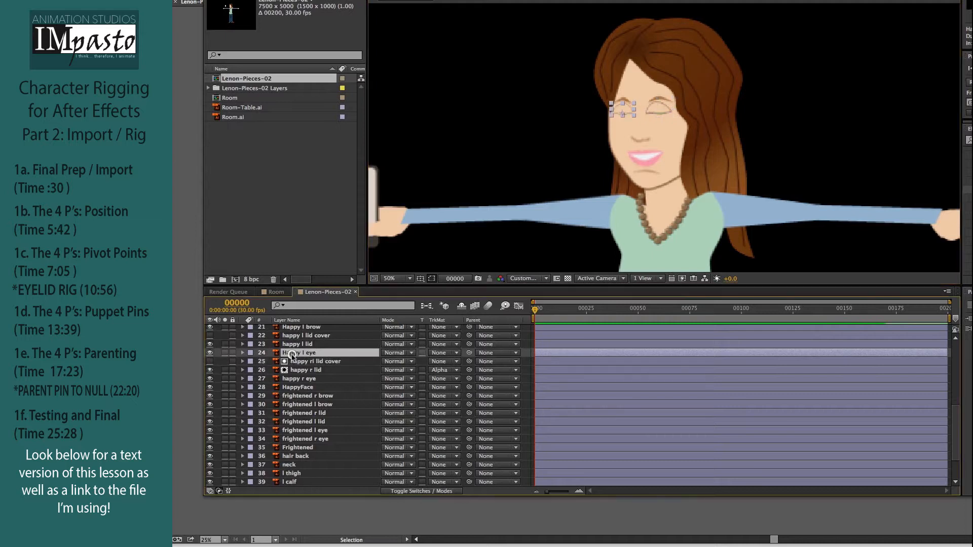
click(298, 345)
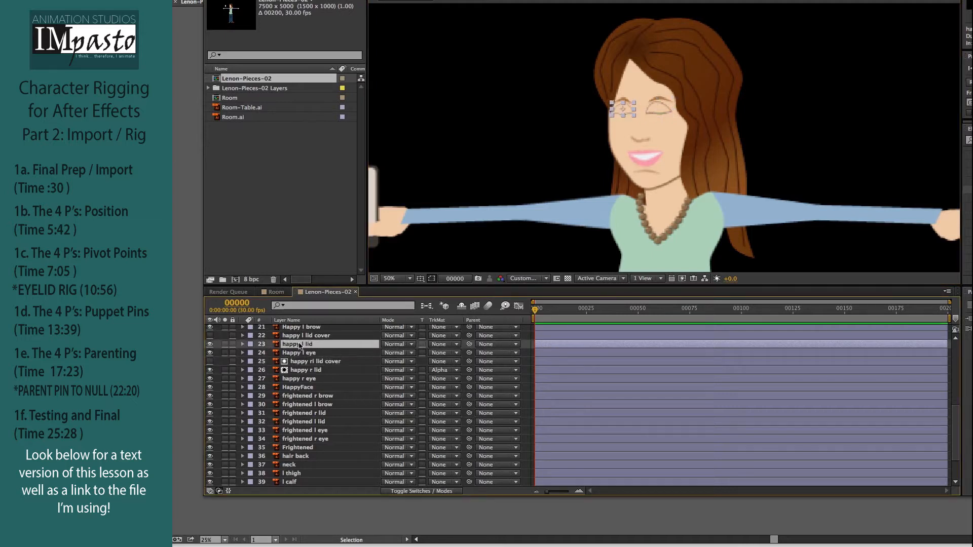
click(458, 345)
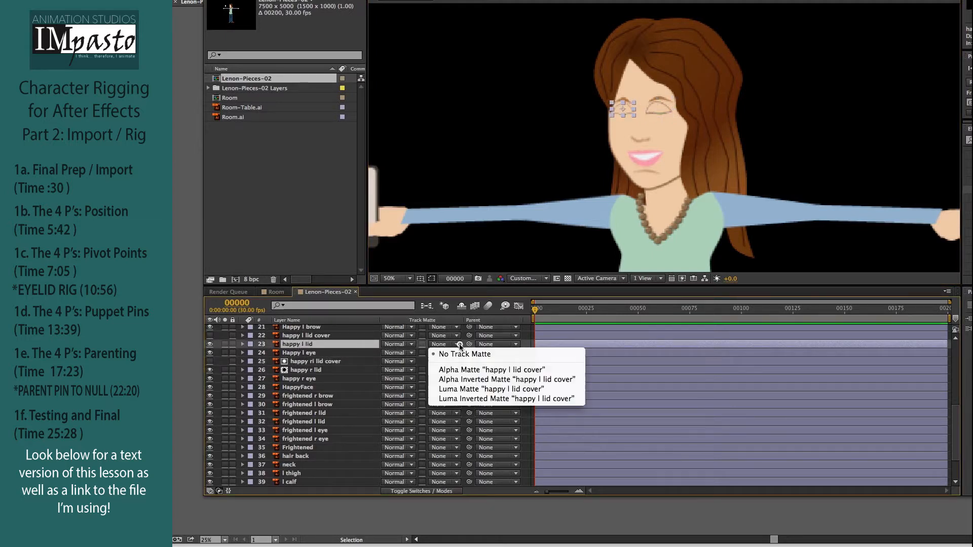
click(462, 372)
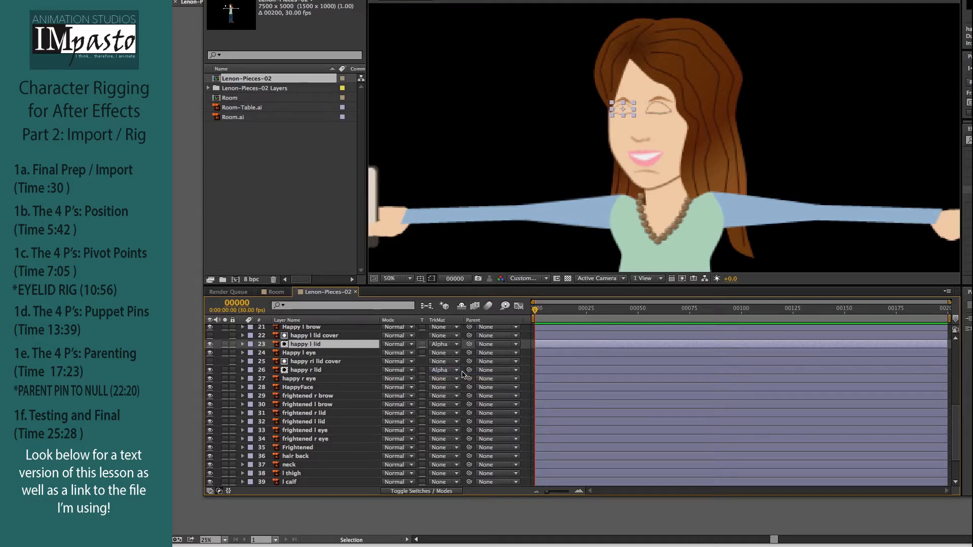
Move the happy l lid cover and happy ri lid cover layers up to uncover both eyes, then deselect
click(315, 336)
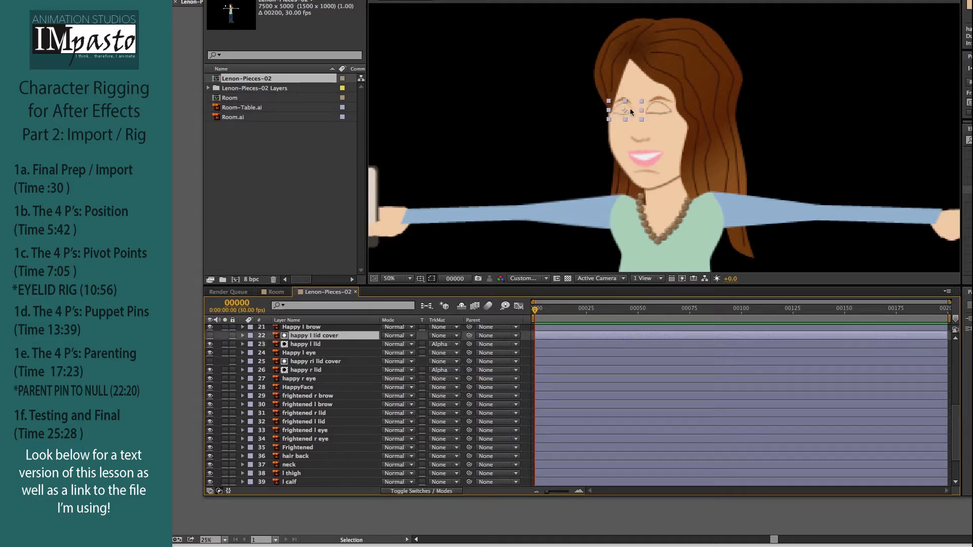
drag(619, 109, 617, 96)
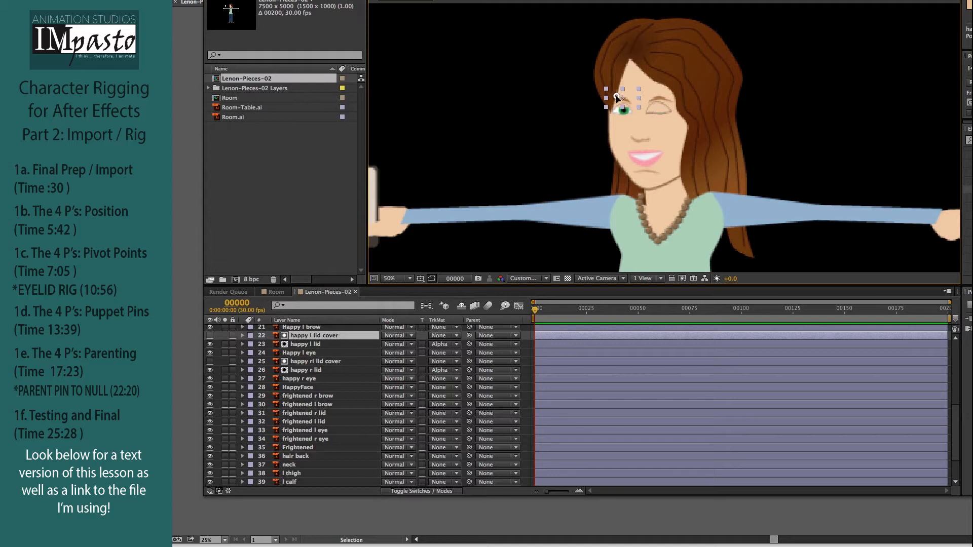
click(311, 362)
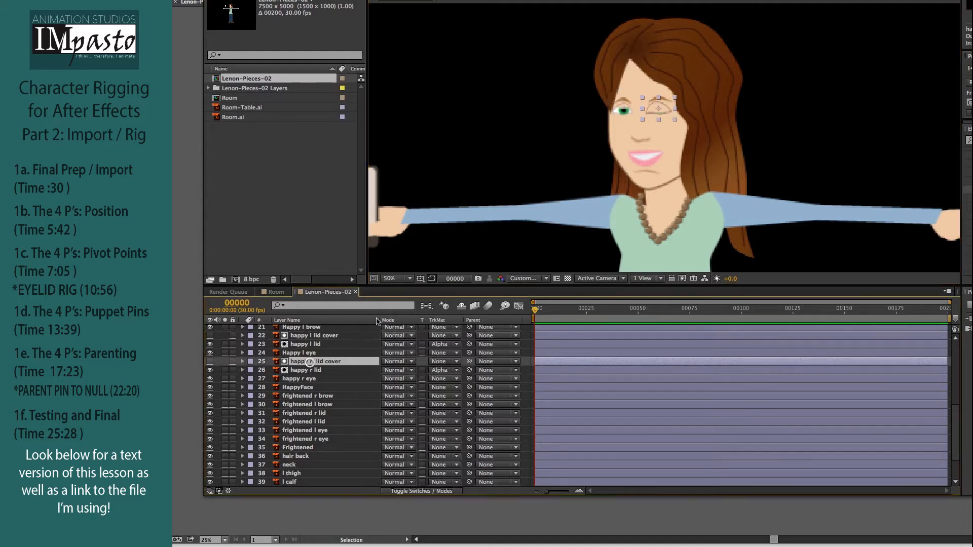
click(664, 108)
drag(665, 108, 665, 100)
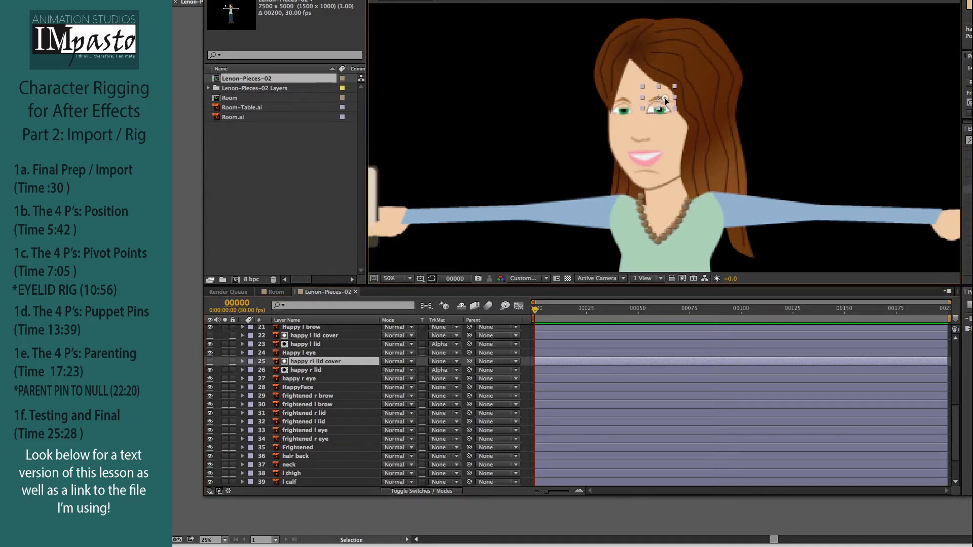
click(847, 122)
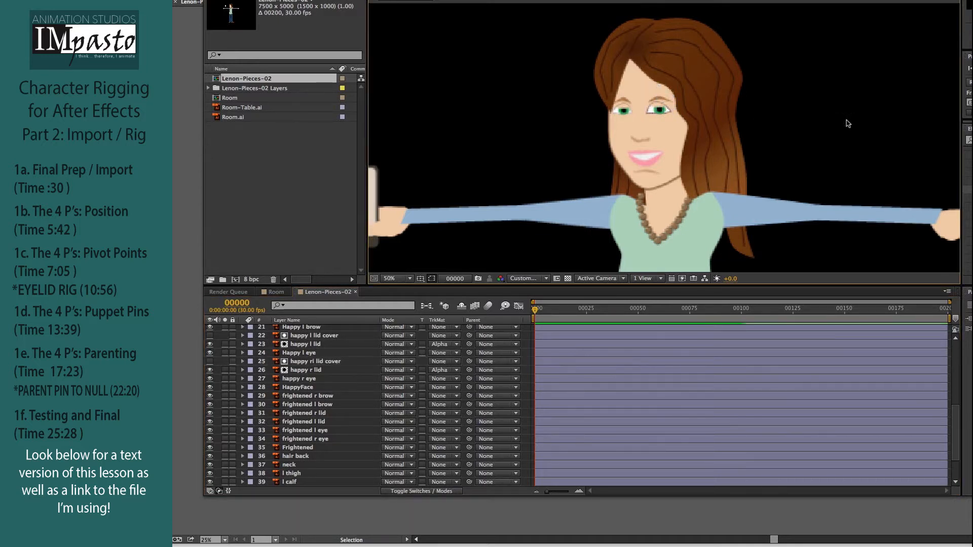
Raise the happy ri lid cover and happy l lid cover layers slightly further to open both eyes wider
click(315, 362)
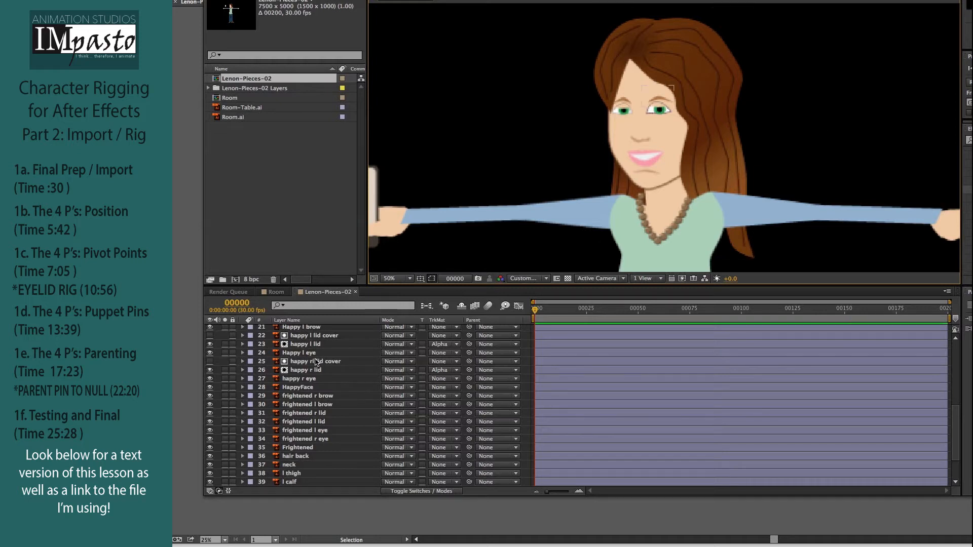
click(315, 362)
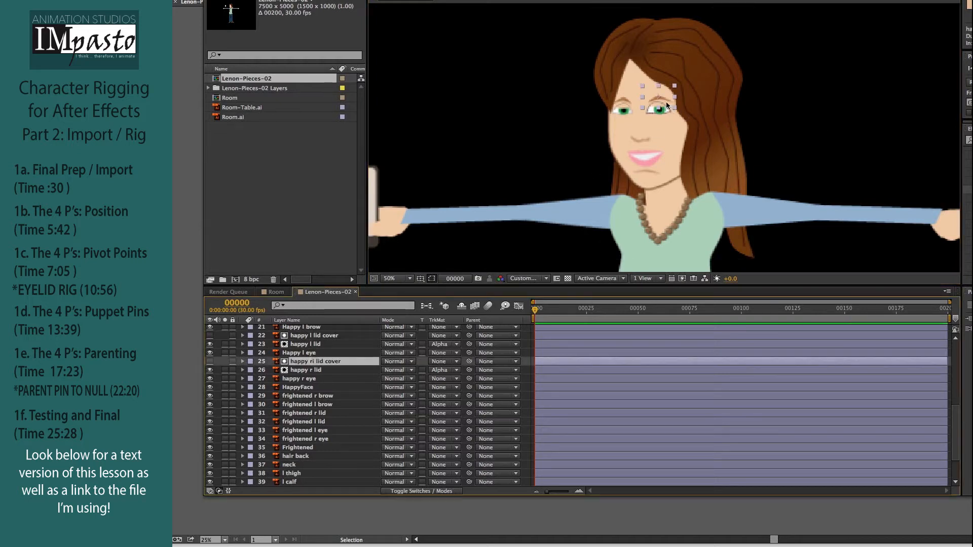
drag(663, 101, 663, 93)
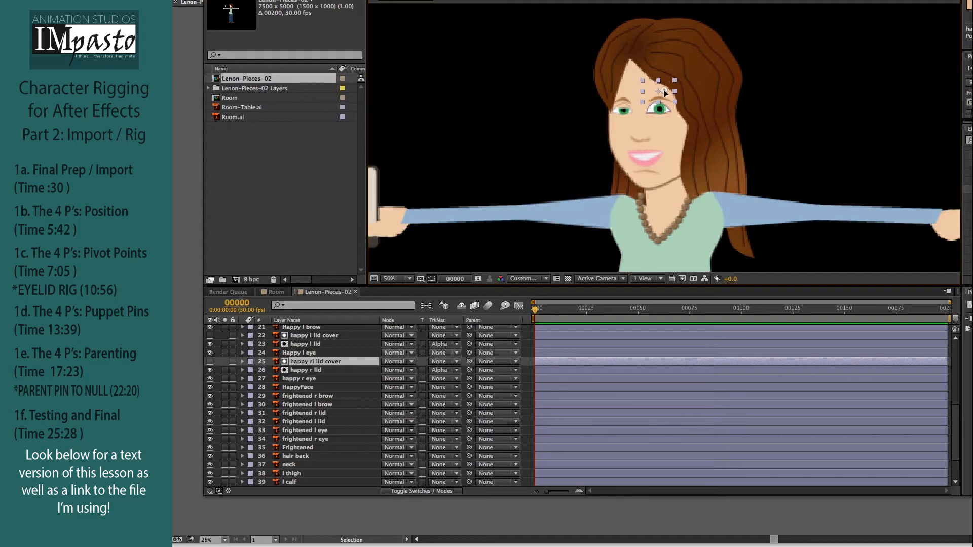
click(313, 336)
drag(631, 142, 632, 138)
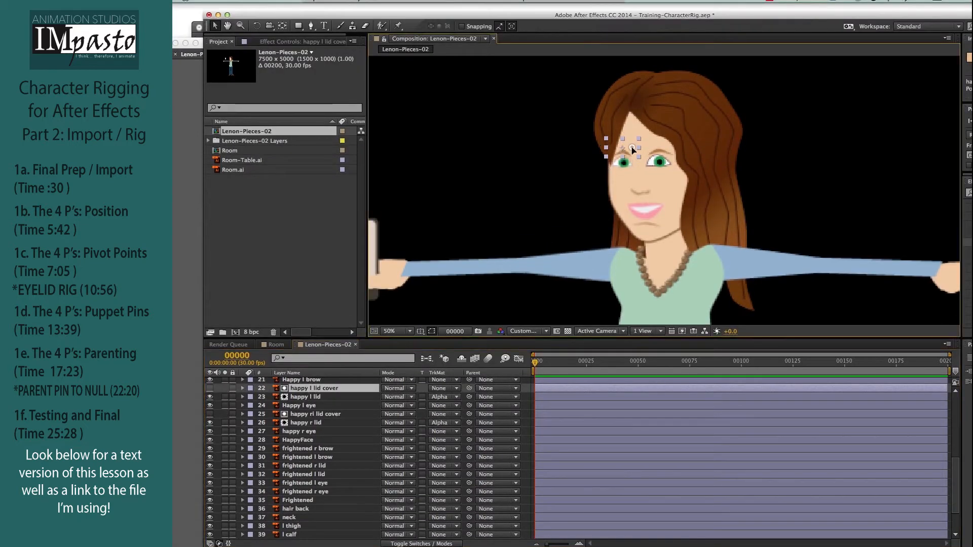
Move the hair layer's anchor point up to the crown of the head
click(799, 183)
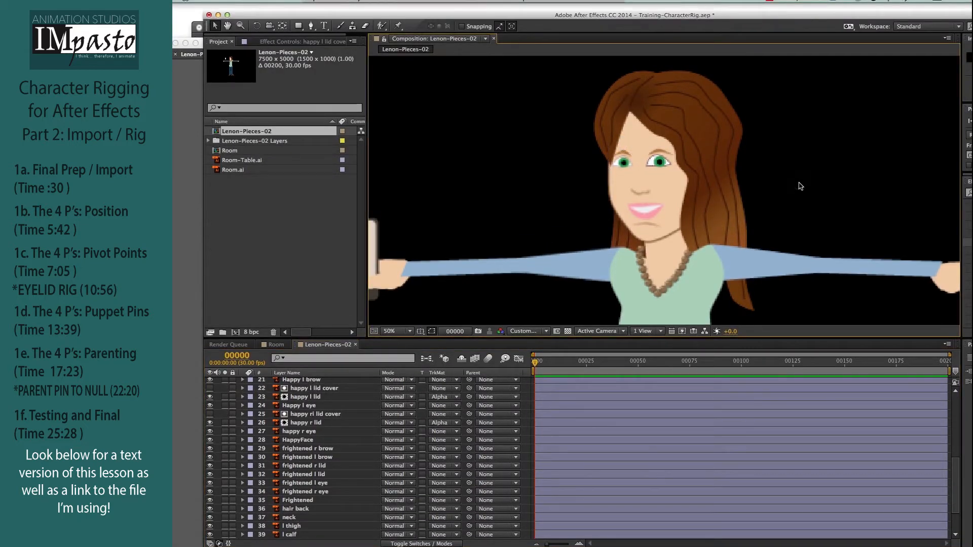
key(super+minus)
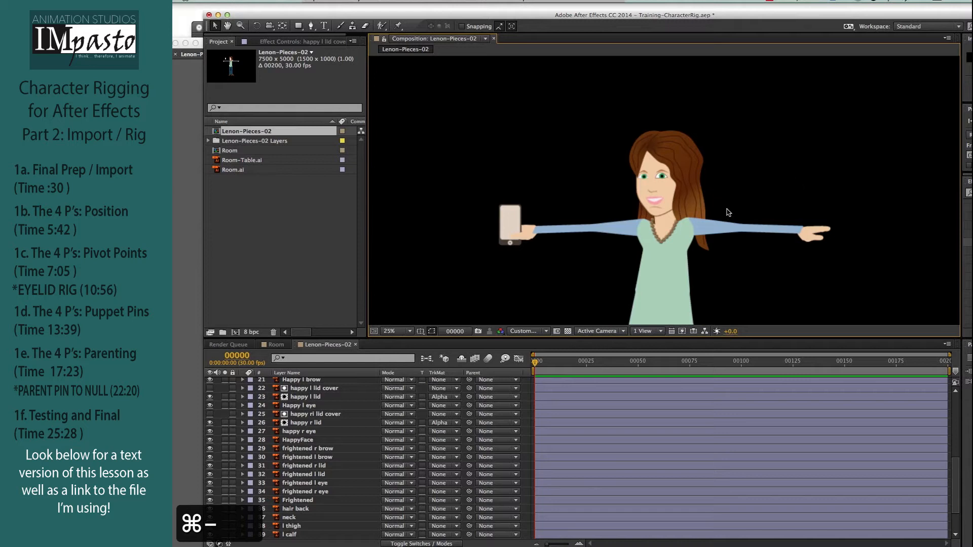
click(677, 206)
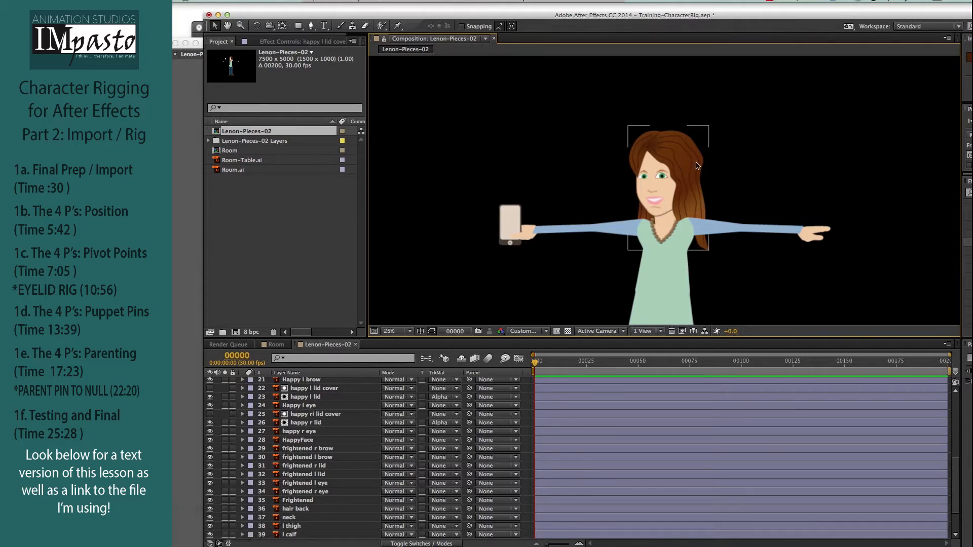
scroll(305, 440, up, 4)
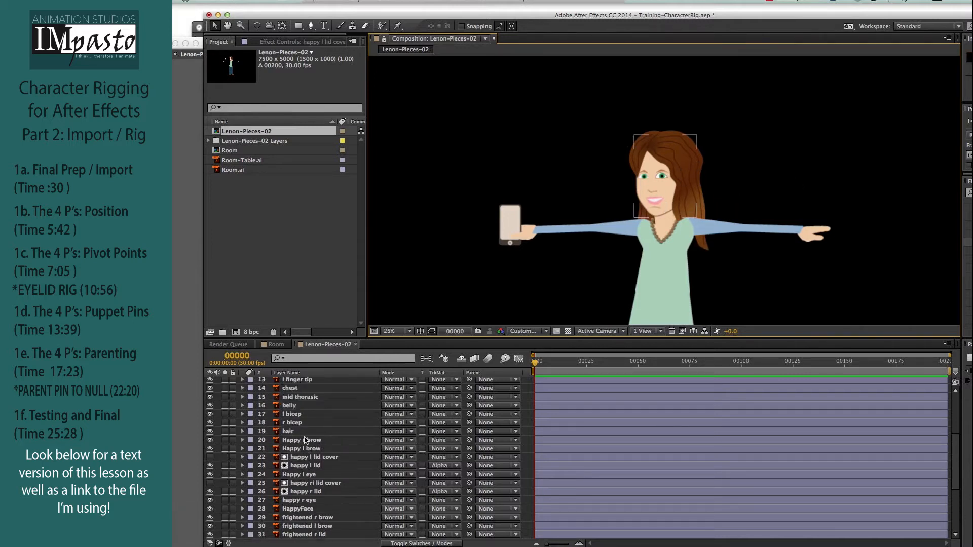
click(288, 431)
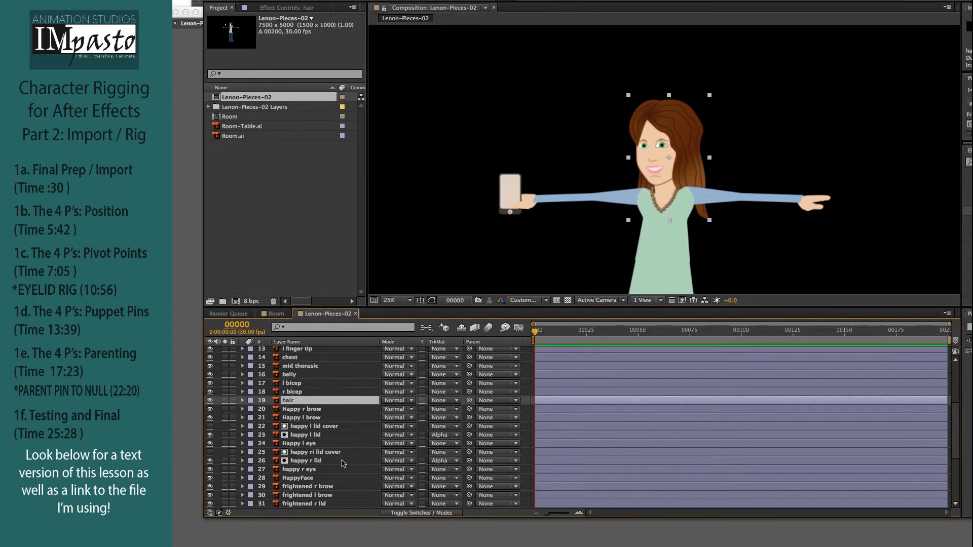
scroll(343, 464, down, 4)
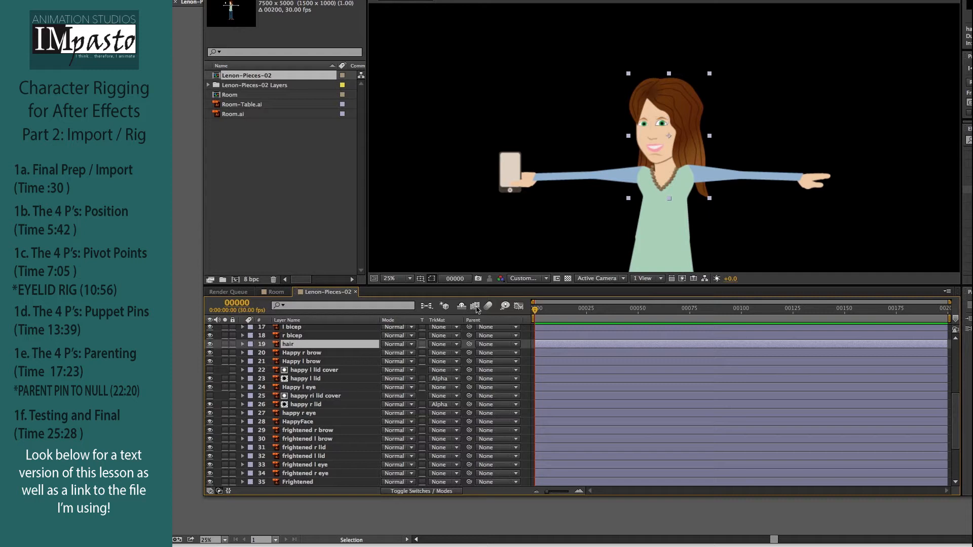
key(y)
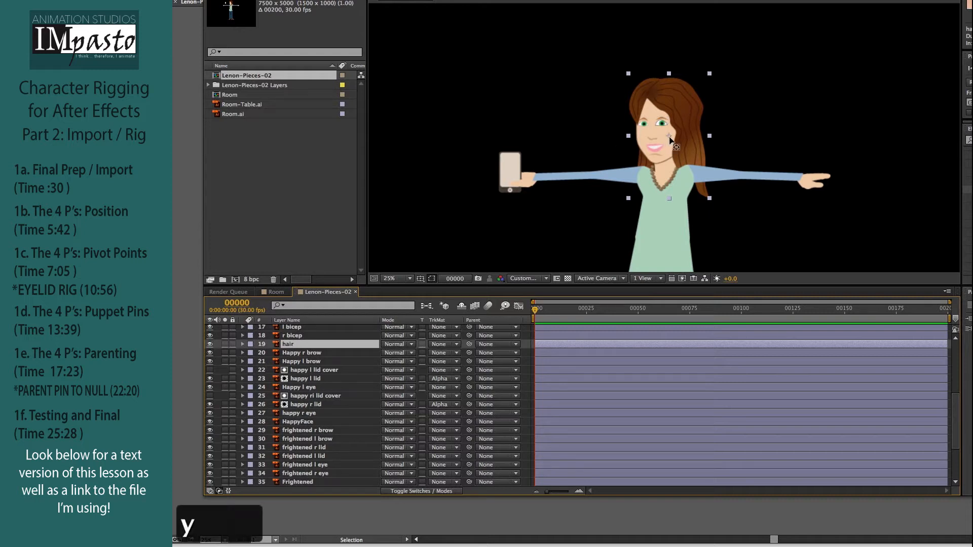
drag(669, 137, 663, 90)
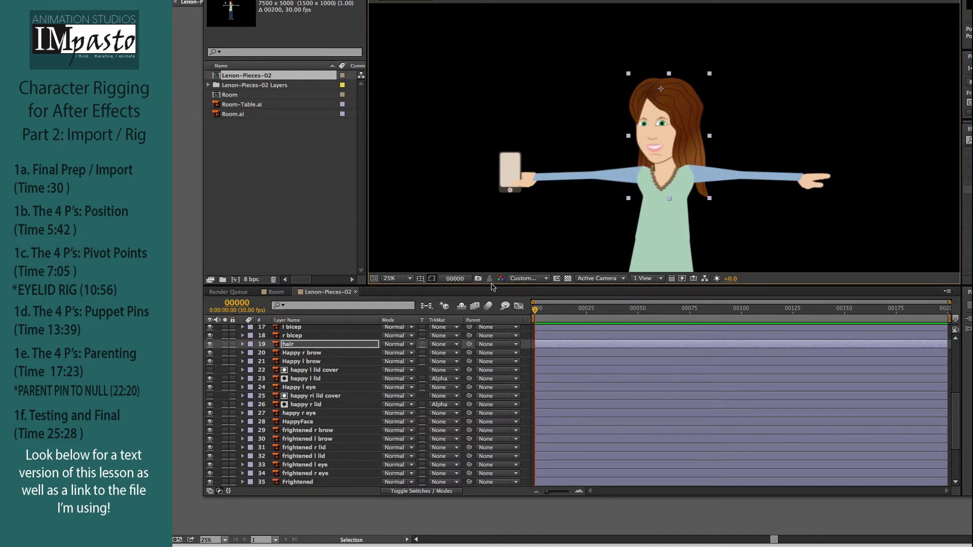
Move the hair back layer's anchor point up to near the top of that hair piece
scroll(314, 428, down, 2)
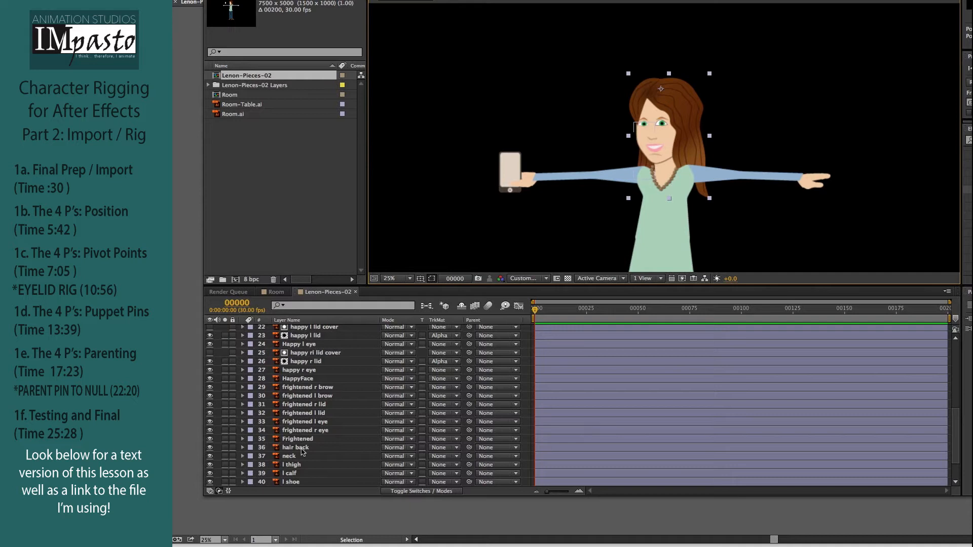
click(302, 448)
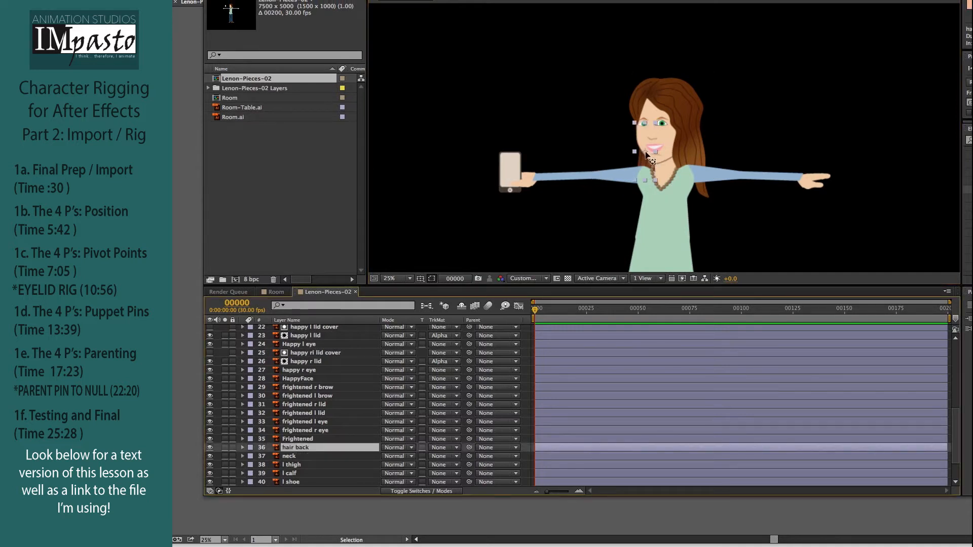
drag(646, 152, 647, 128)
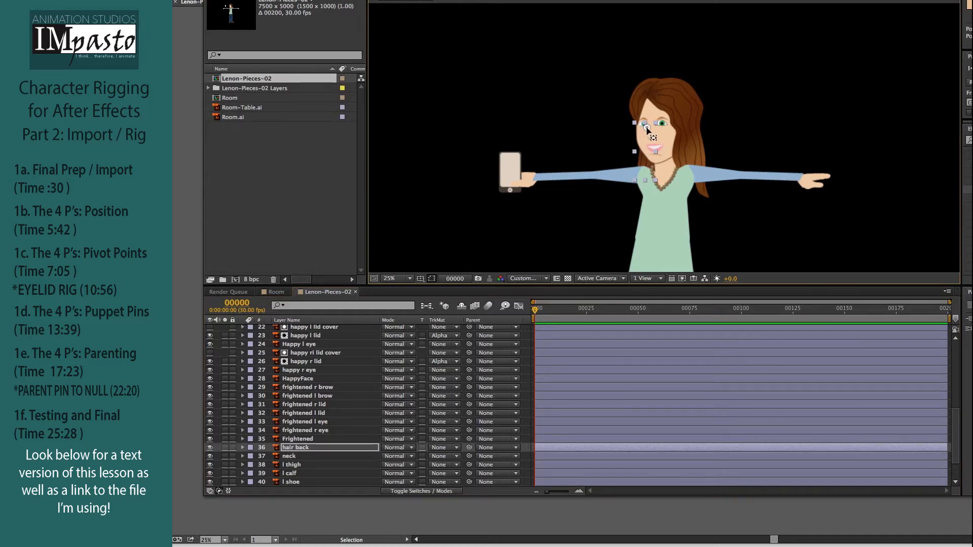
Check where the anchor points sit on the l thigh layer and on both calf layers
key(space)
drag(729, 228, 742, 72)
drag(742, 143, 745, 254)
click(666, 127)
click(626, 123)
drag(739, 184, 705, 208)
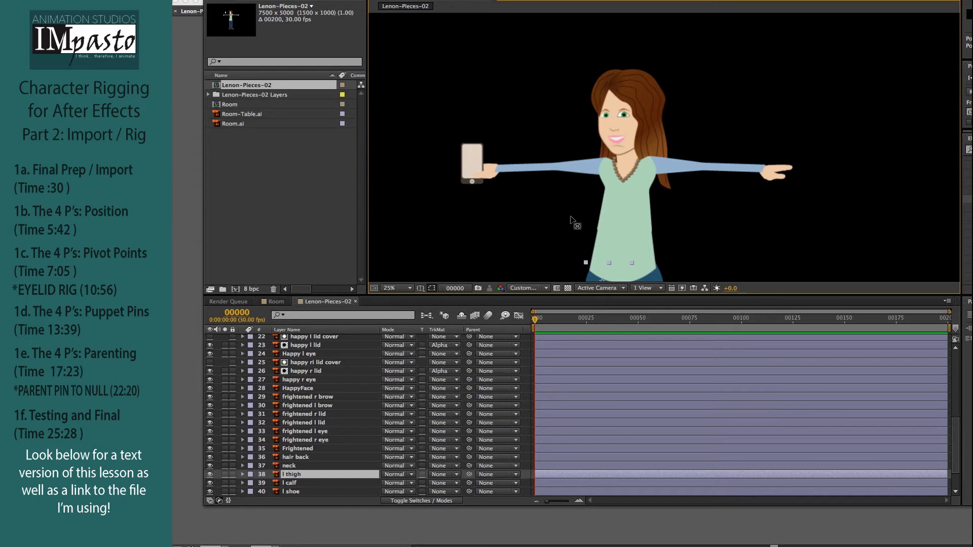
key(space)
drag(691, 243, 677, 86)
drag(692, 213, 689, 148)
key(v)
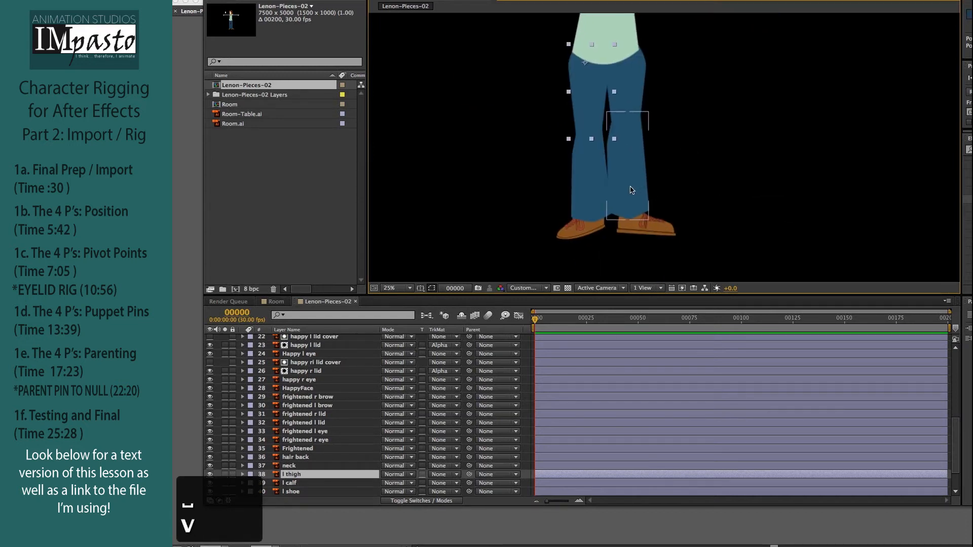
click(578, 189)
click(636, 192)
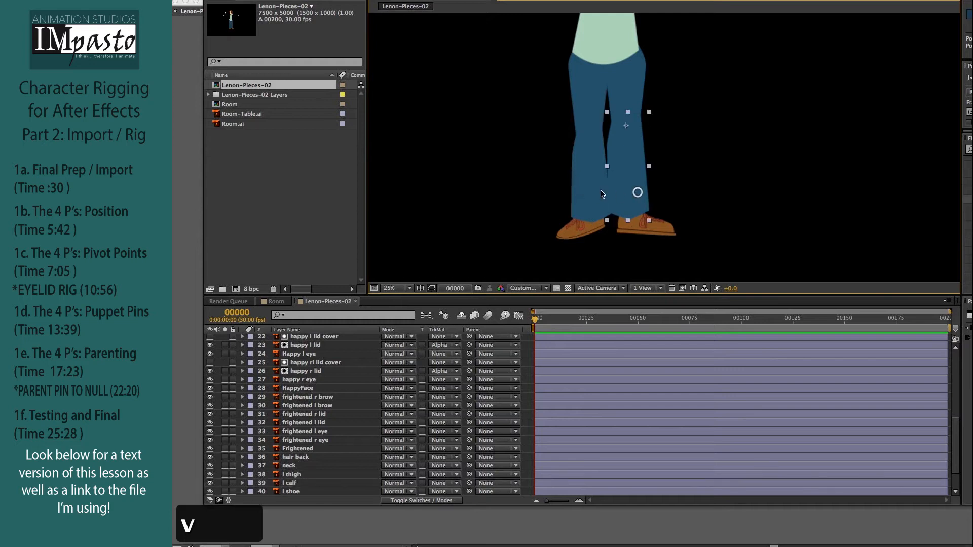
click(591, 190)
click(629, 191)
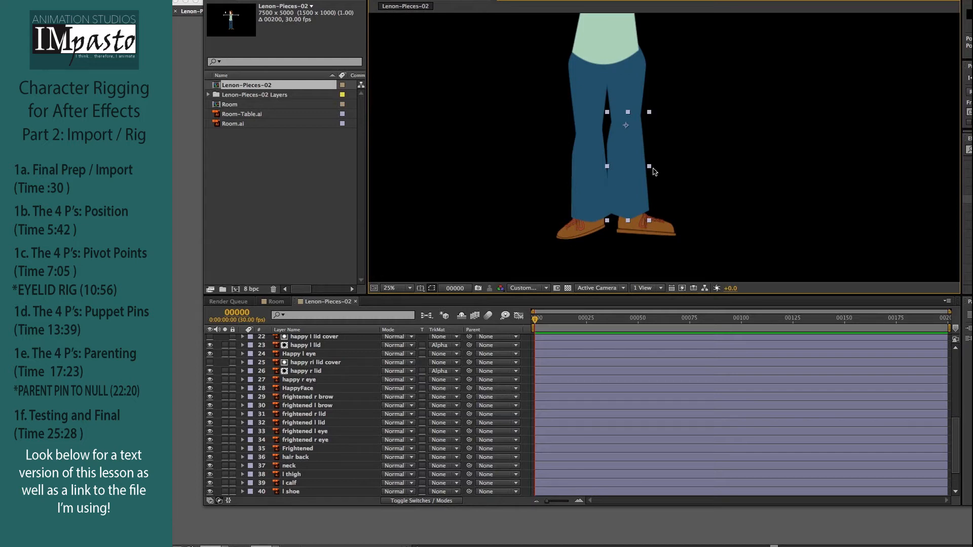
Add a new null object above the full split layer at the top of the layer stack
scroll(325, 388, up, 1)
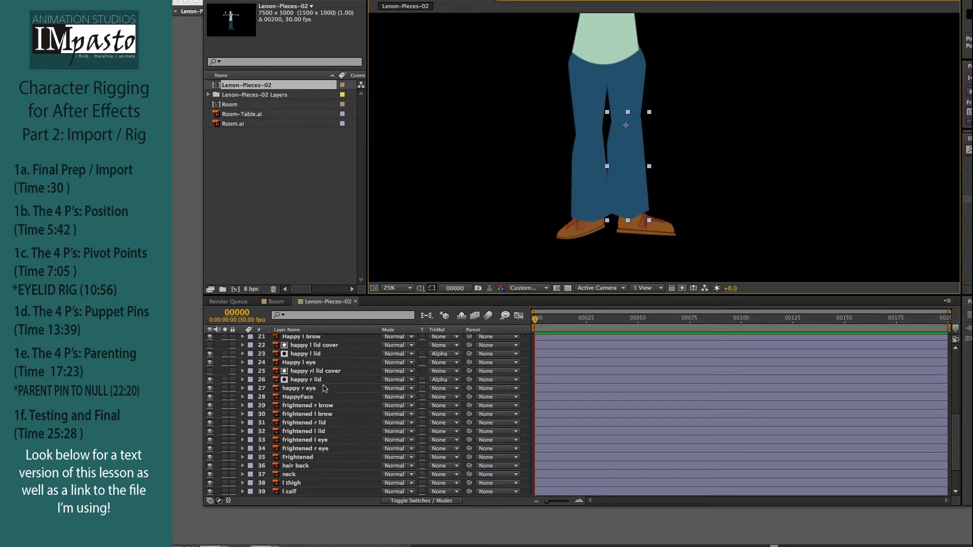
scroll(324, 388, up, 5)
click(298, 339)
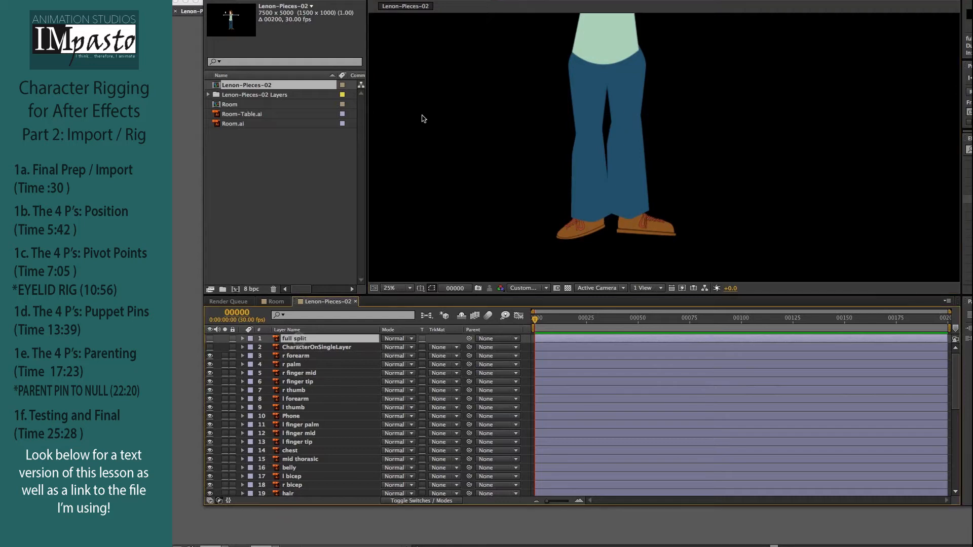
click(358, 6)
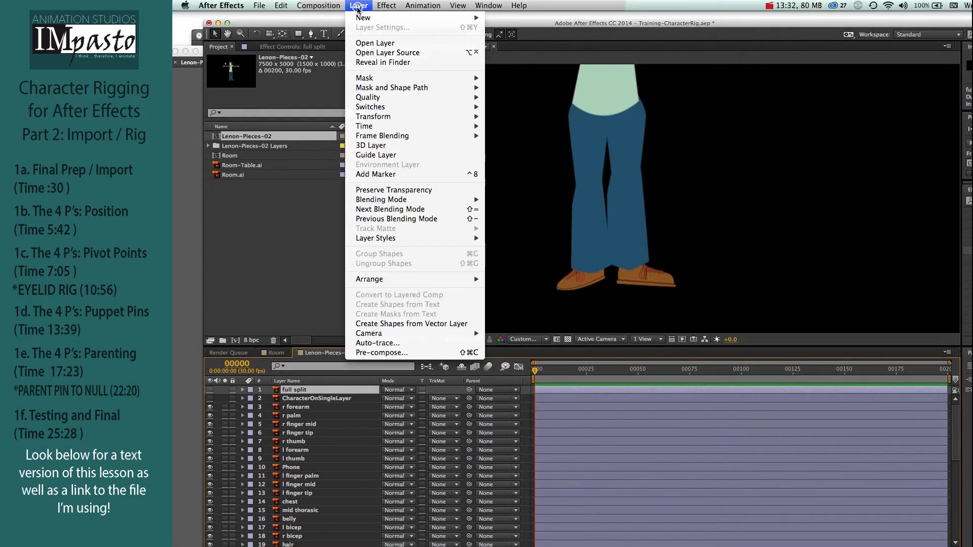
mouse_move(363, 18)
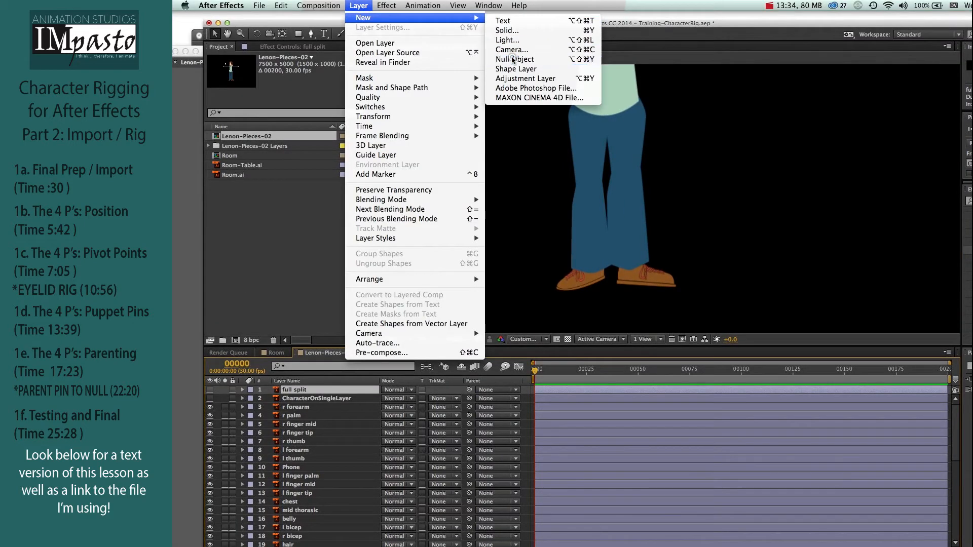
click(514, 59)
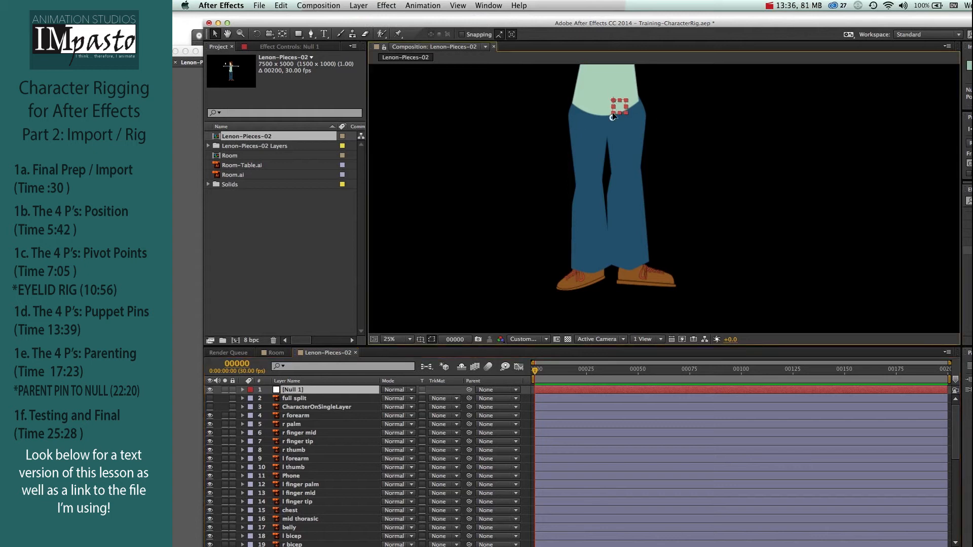
Place the null over the character's left knee and rename it Knee-Left
drag(616, 99, 587, 188)
click(587, 184)
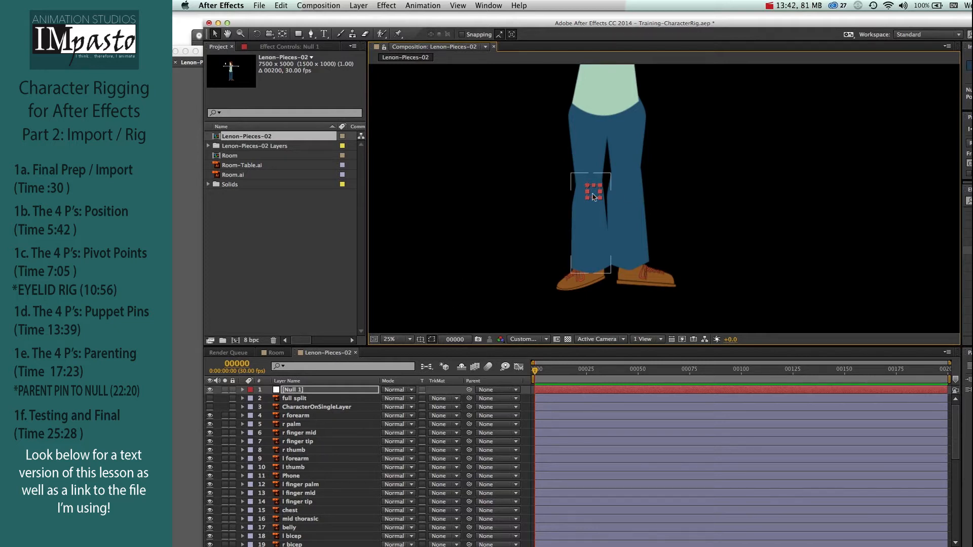
drag(588, 189, 589, 189)
drag(591, 189, 589, 190)
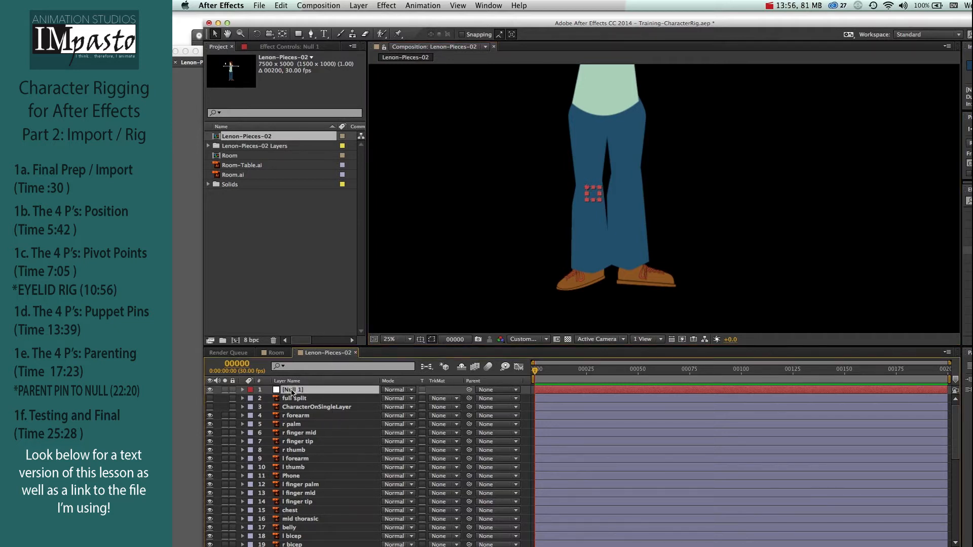
key(Return)
text(Knee-Left)
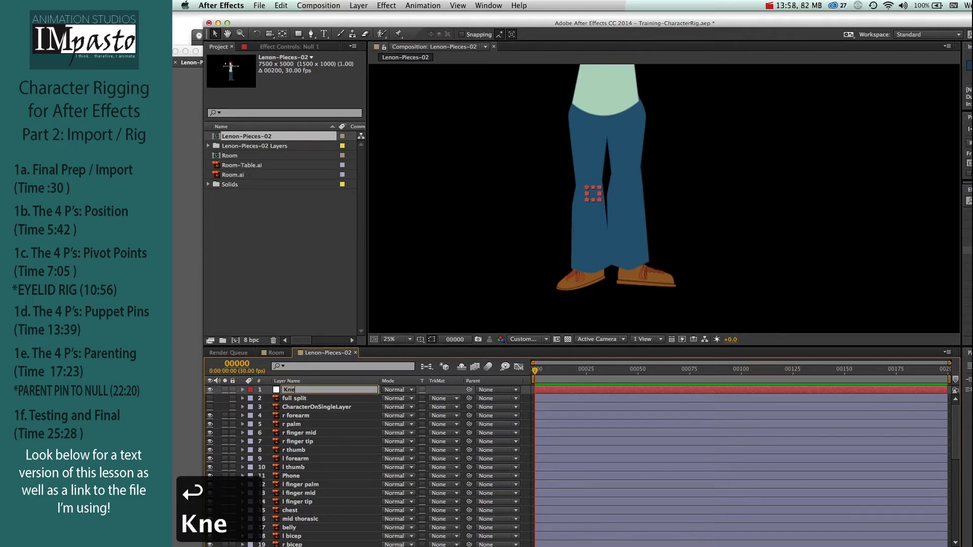
key(Return)
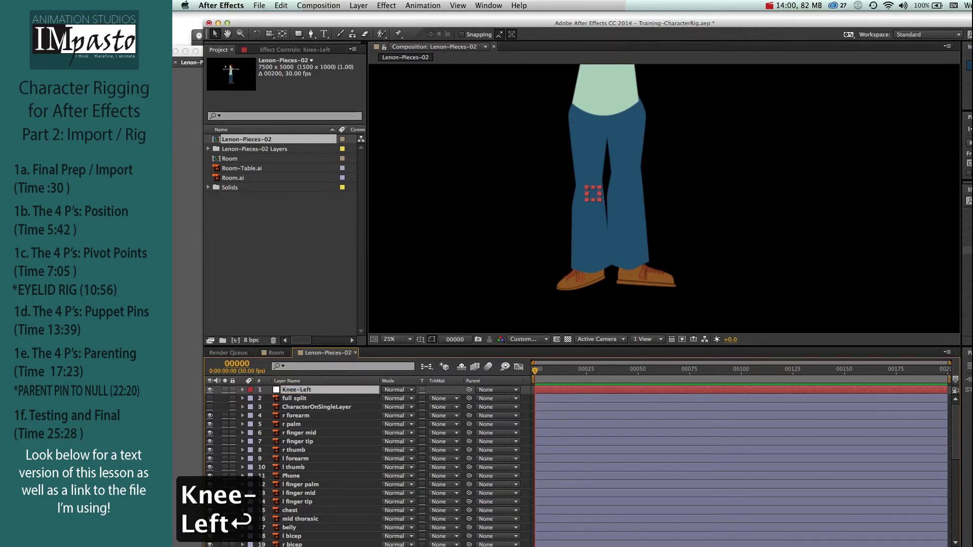
Duplicate the Knee-Left null, rename the copy Knee-Right, and place it over the other knee
key(super+d)
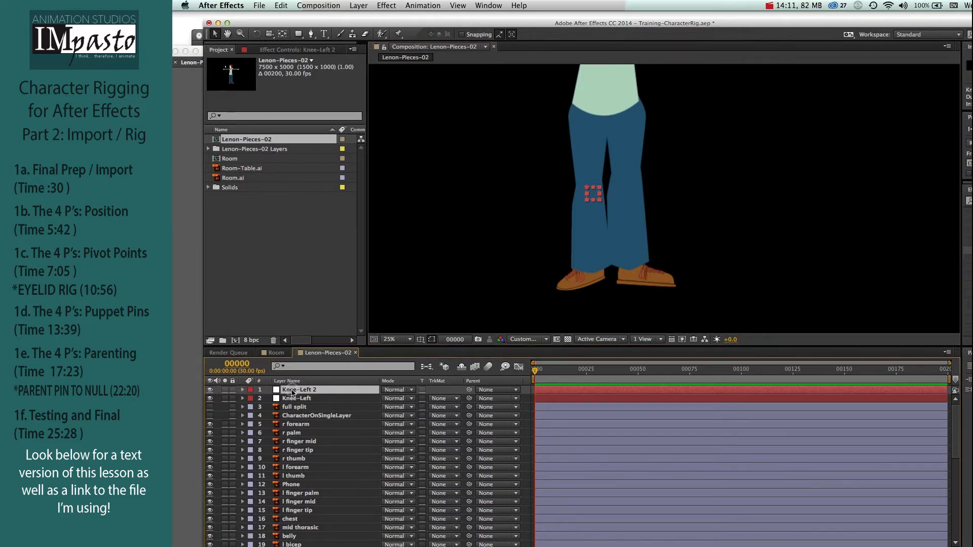
key(Return)
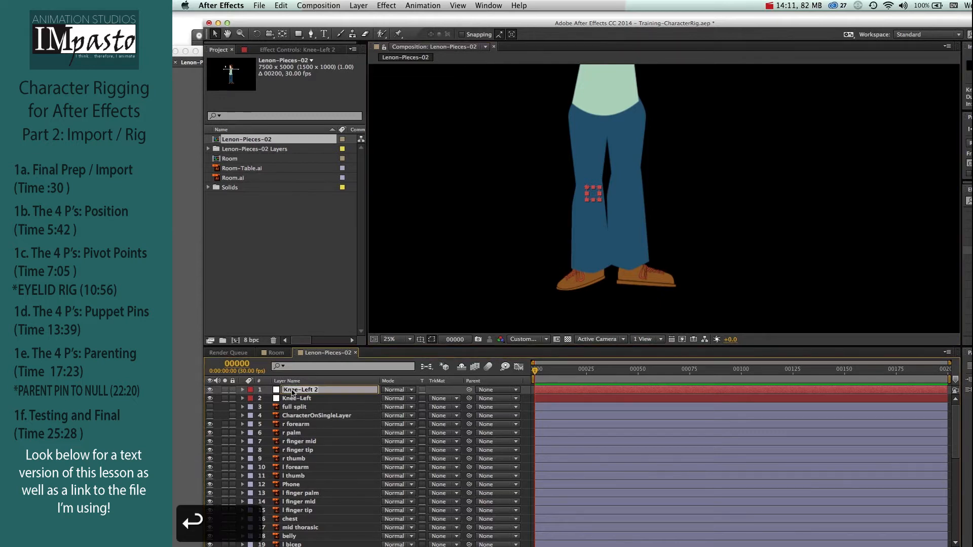
text(Knee-Right)
key(Return)
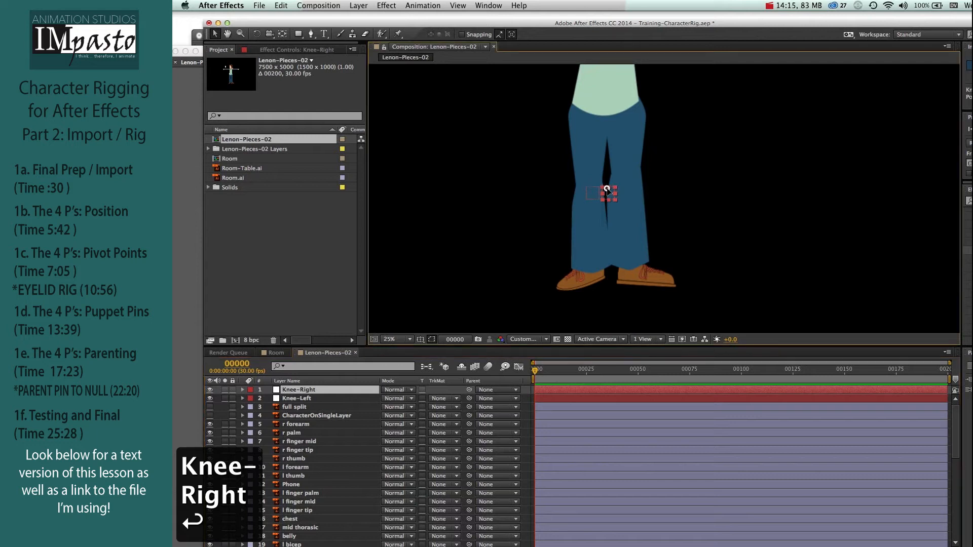
drag(588, 191, 626, 187)
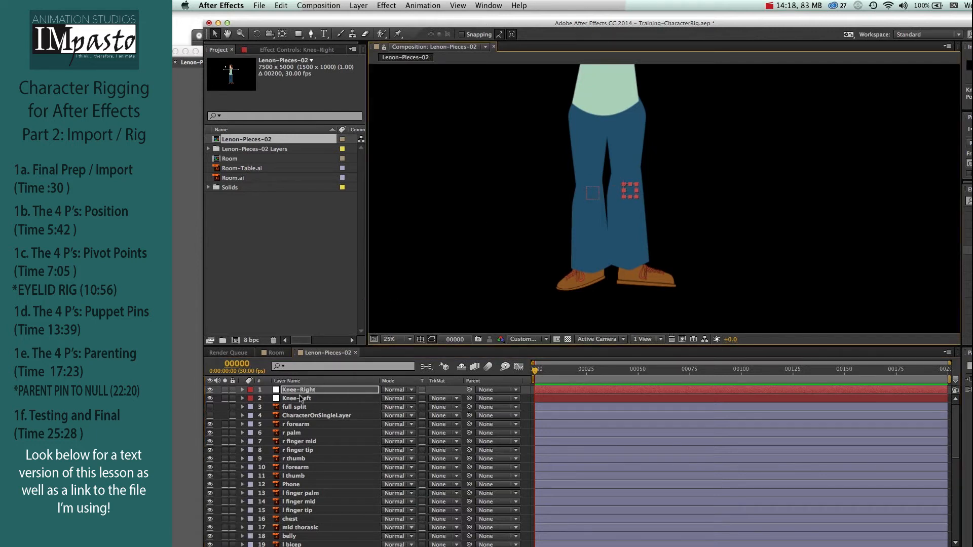
Duplicate the Knee-Right and Knee-Left nulls together and move the copies down onto the ankles
shift+click(300, 398)
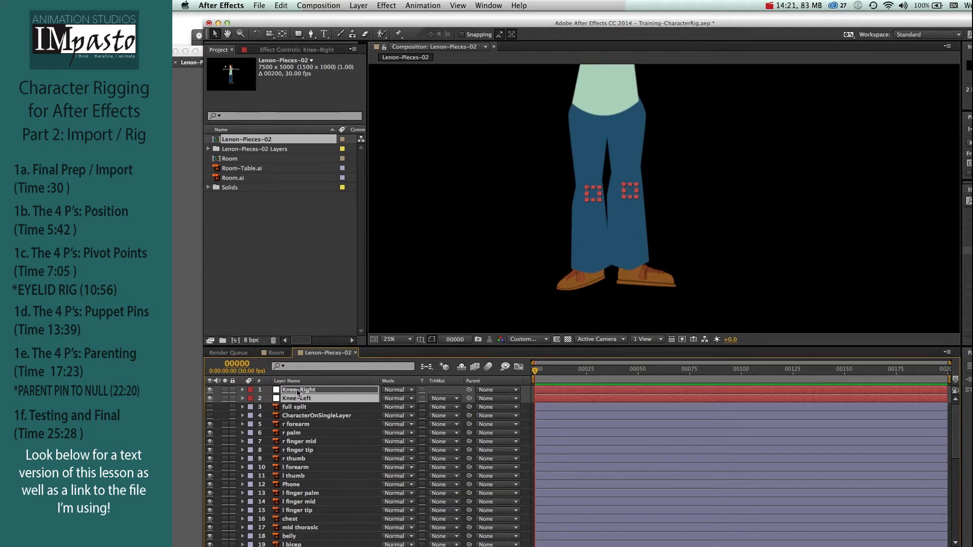
key(super+d)
drag(297, 410, 297, 401)
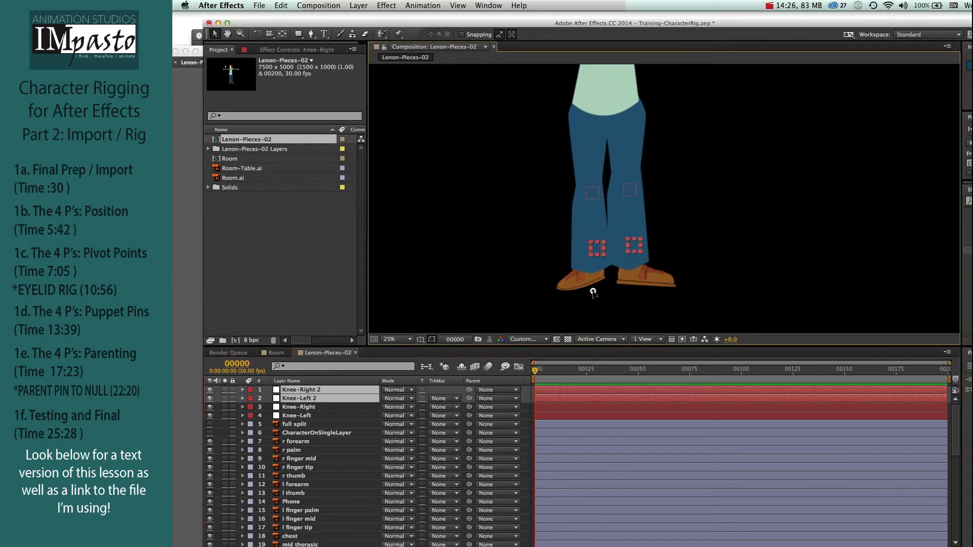
drag(592, 292, 592, 266)
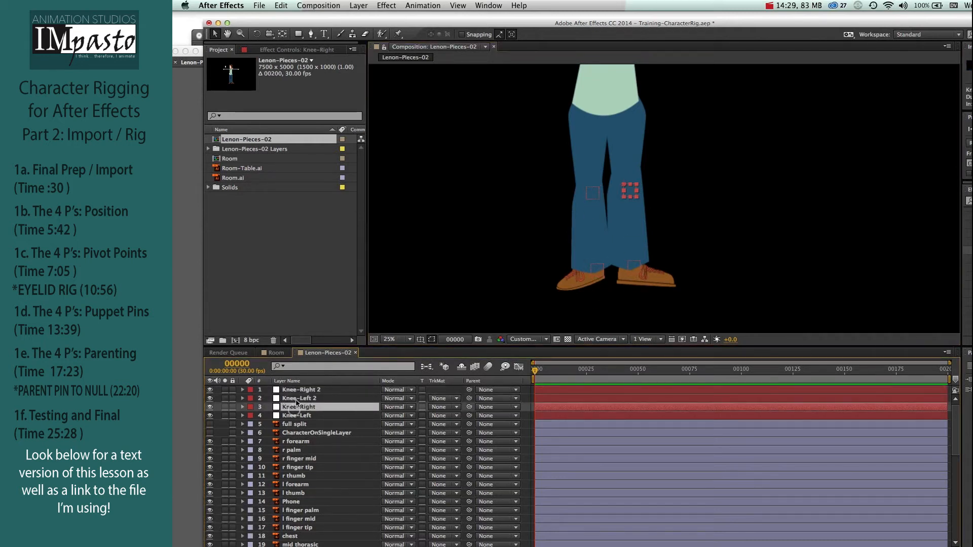
Rename the two null copies at the ankles Ankle-Left and Ankle-Right to match their sides
click(297, 398)
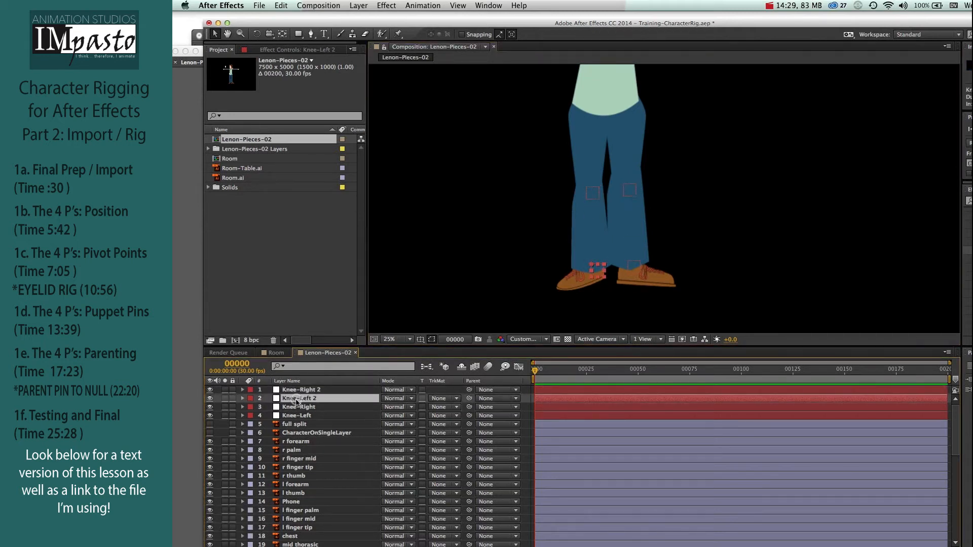
key(Return)
text(Ankle-Left)
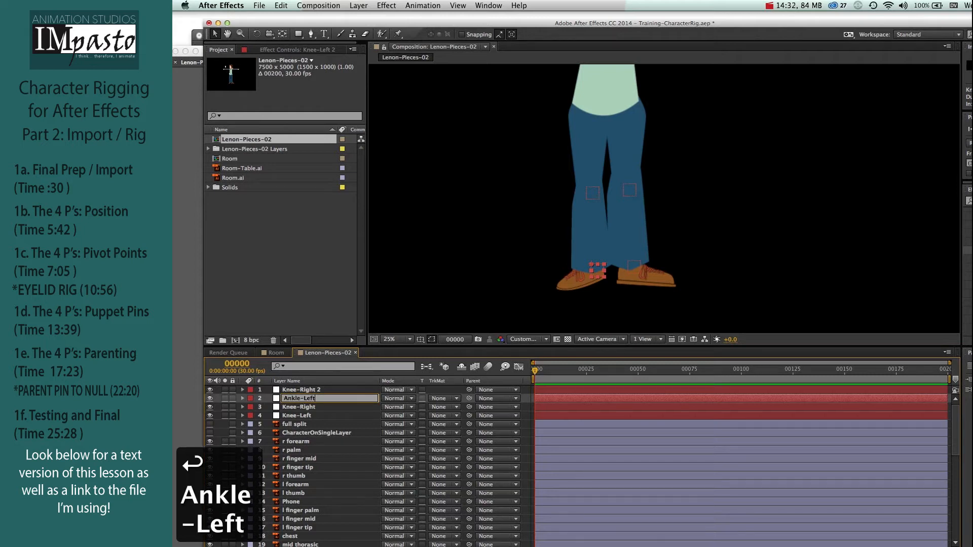
key(Return)
click(300, 389)
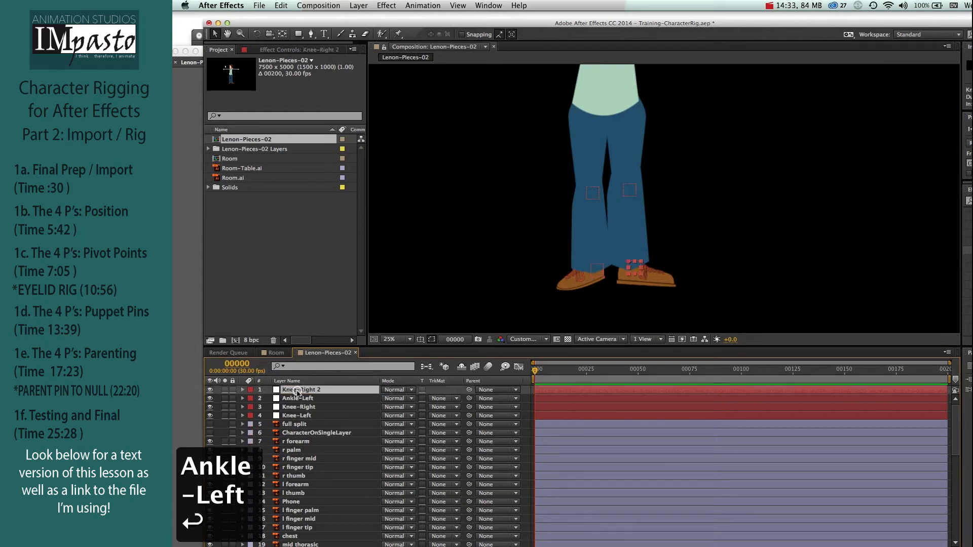
key(Return)
text(Ankle-Right)
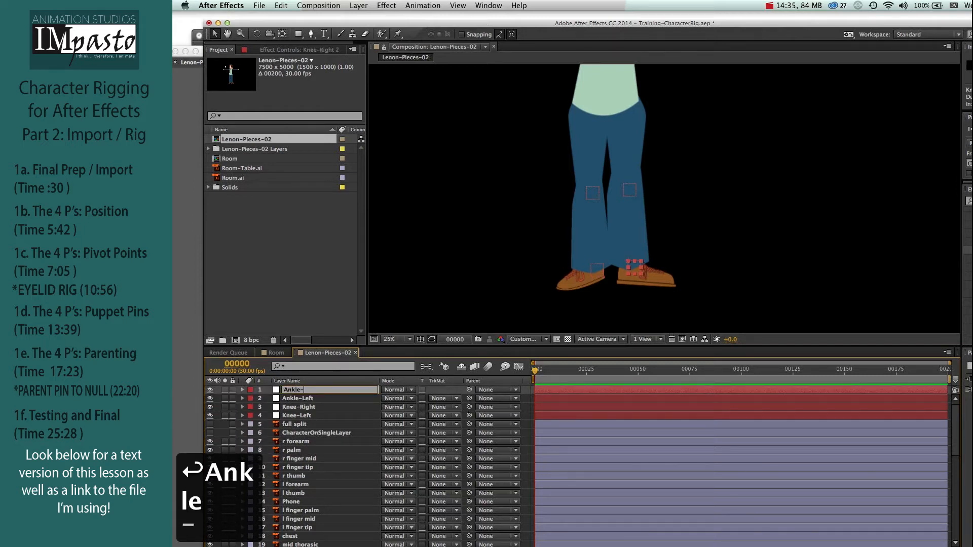
key(Return)
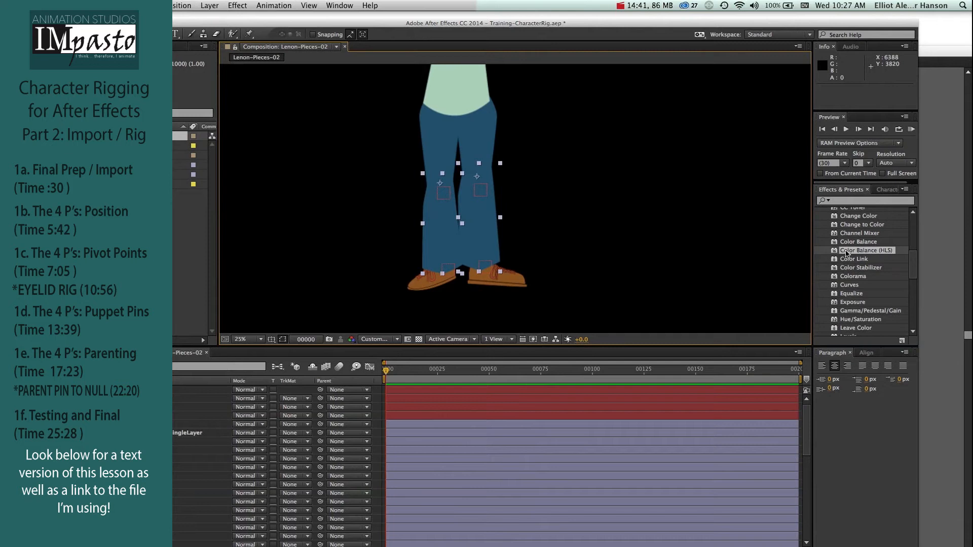
Apply the Color Balance (HLS) effect to the r calf layer and set its Hue to 31°
scroll(845, 253, up, 3)
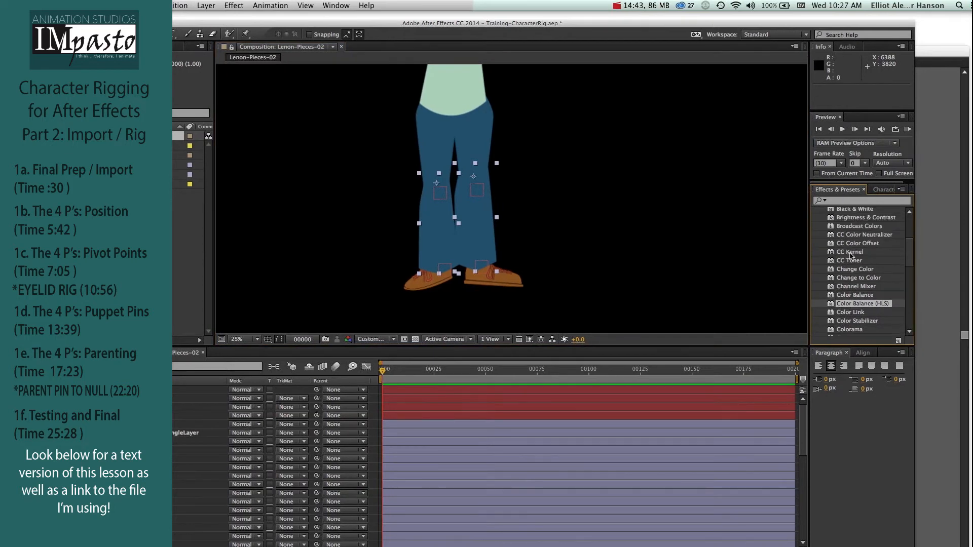
scroll(849, 248, up, 3)
scroll(846, 240, down, 3)
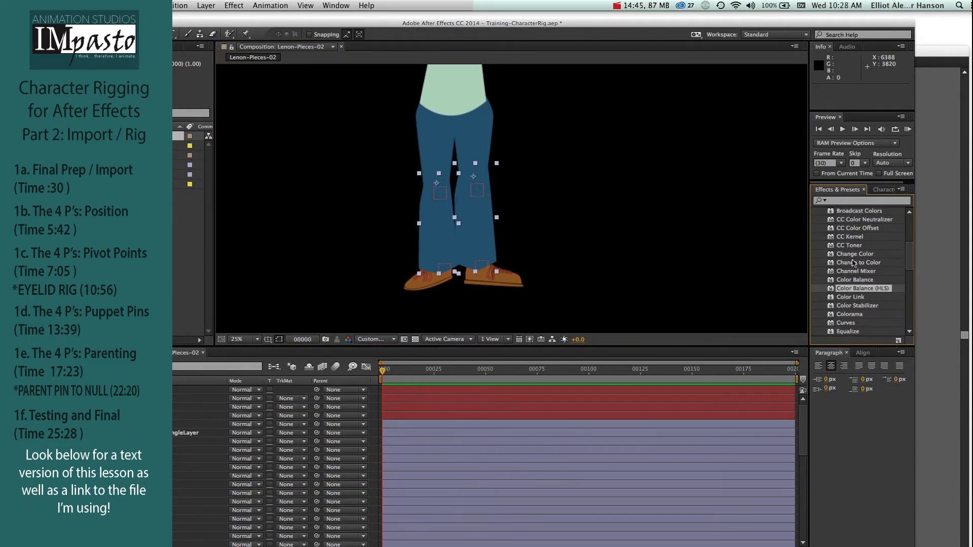
click(859, 288)
drag(853, 287, 469, 241)
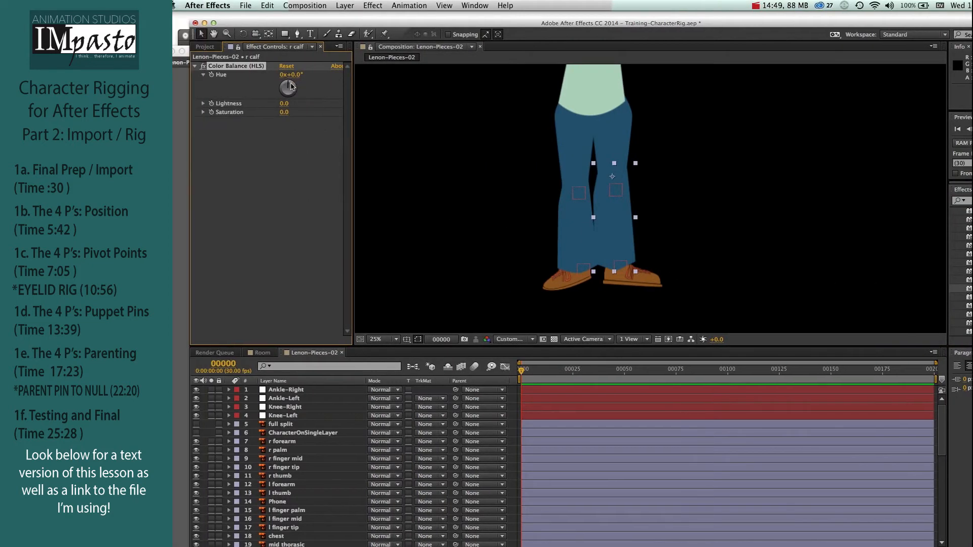
drag(147, 87, 147, 86)
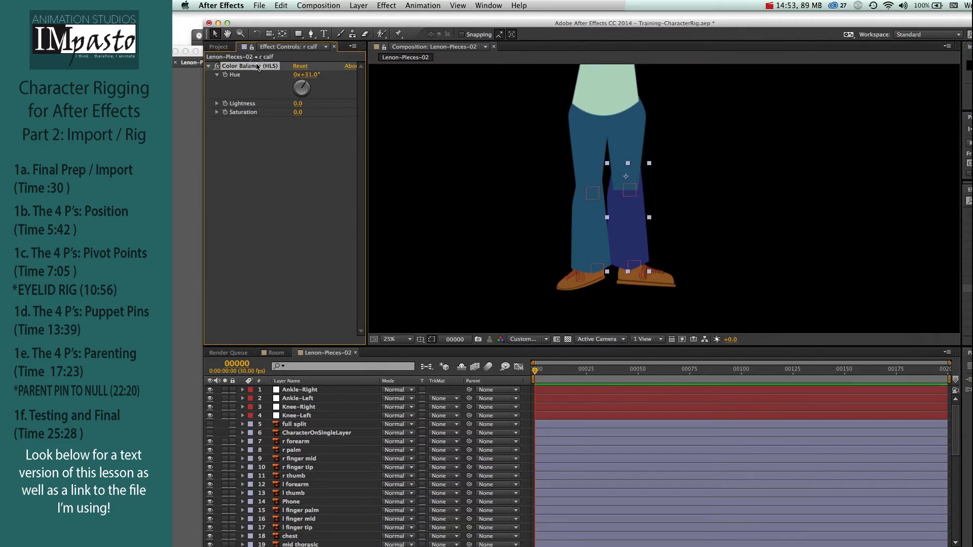
Copy the Color Balance (HLS) effect from the r calf layer onto the l calf layer
key(super+c)
click(584, 235)
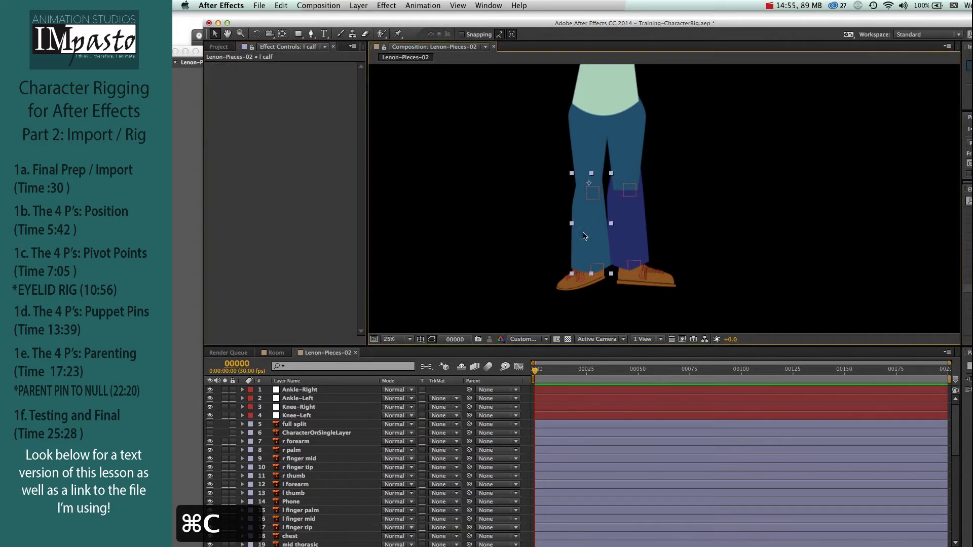
key(super+v)
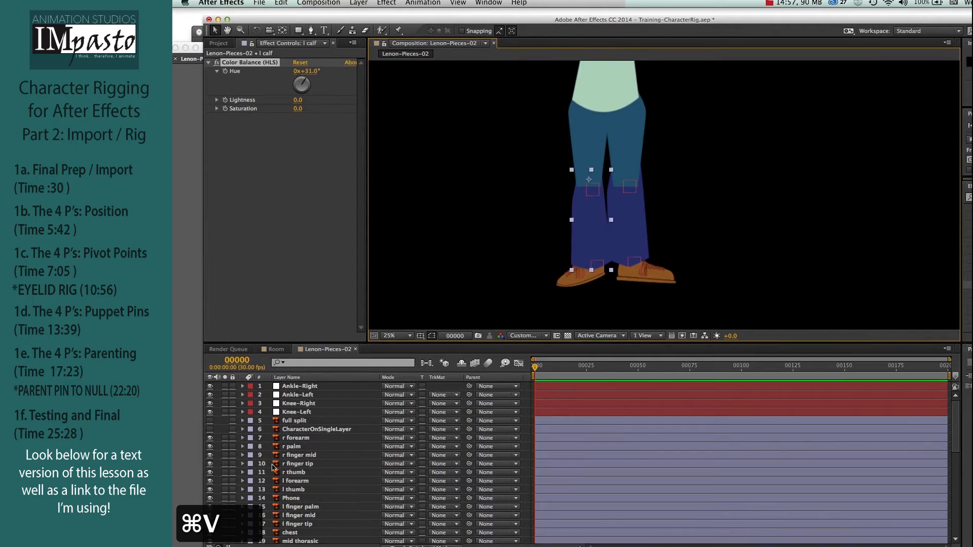
Reorder the leg layers so l calf sits directly above l thigh and r calf directly above r thigh
scroll(341, 474, down, 10)
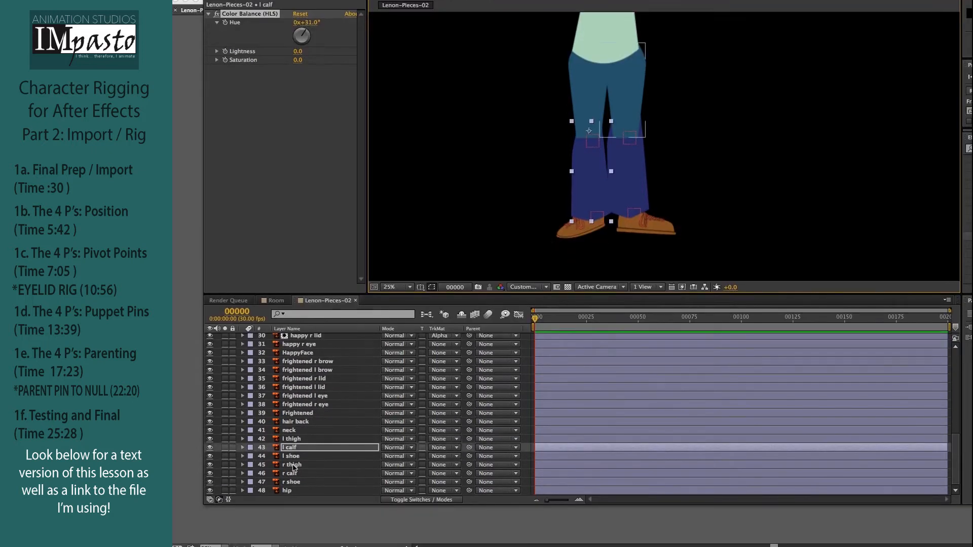
click(295, 449)
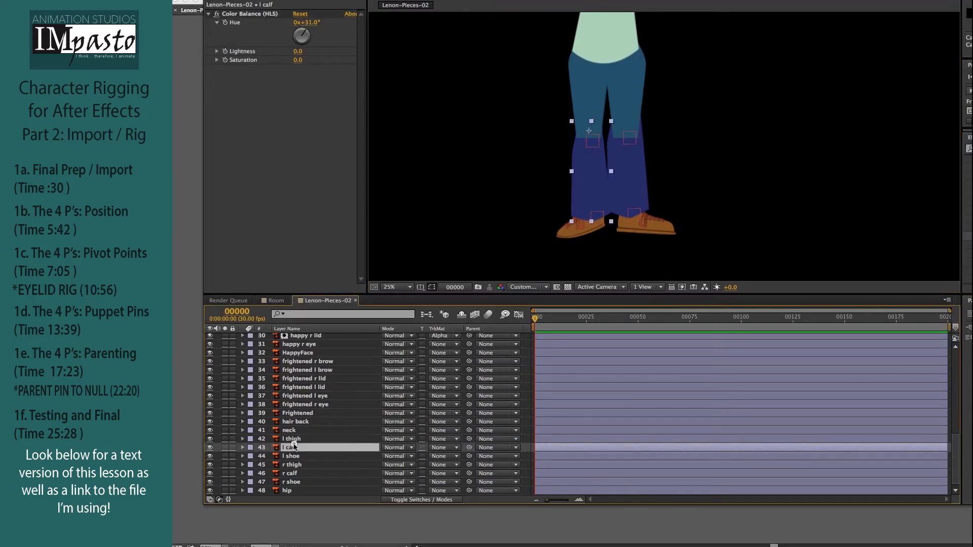
mouse_move(294, 447)
mouse_down()
mouse_move(296, 435)
mouse_move(295, 455)
mouse_up()
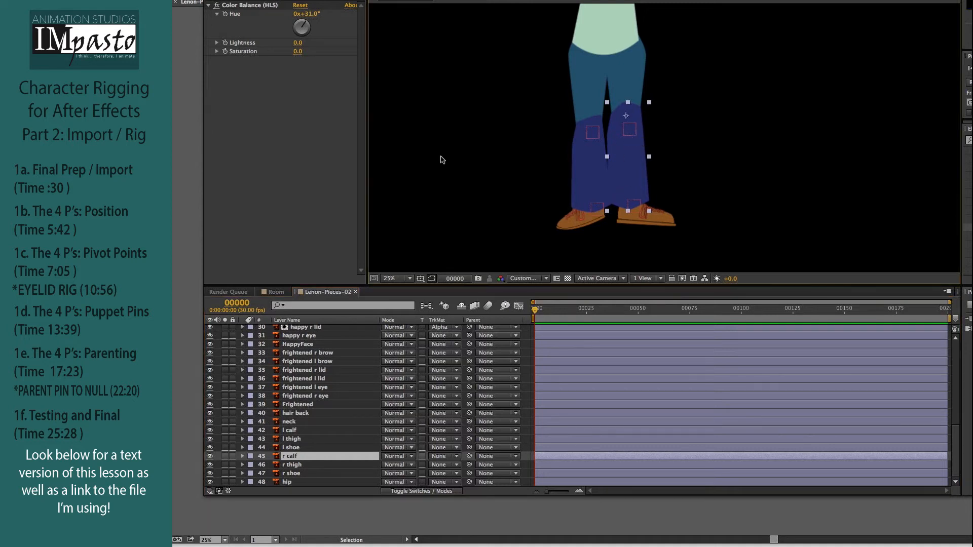
Nudge the Knee-Right and Knee-Left nulls slightly to center them over the character's knees
scroll(334, 374, up, 10)
click(303, 346)
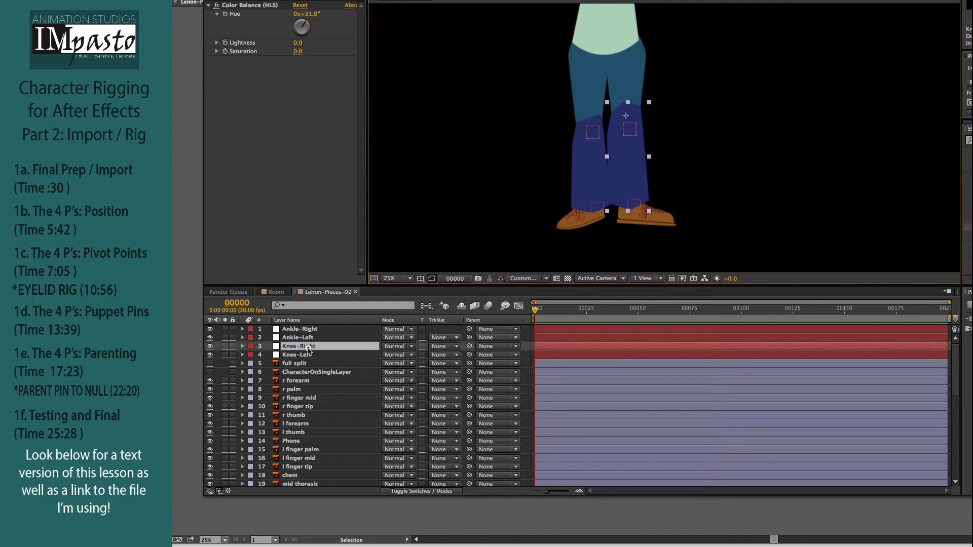
drag(624, 129, 627, 126)
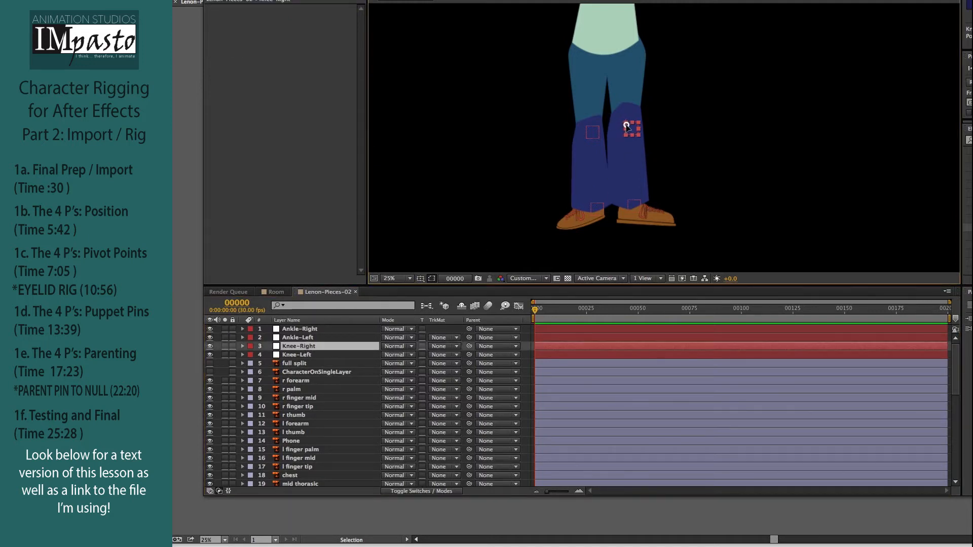
click(588, 130)
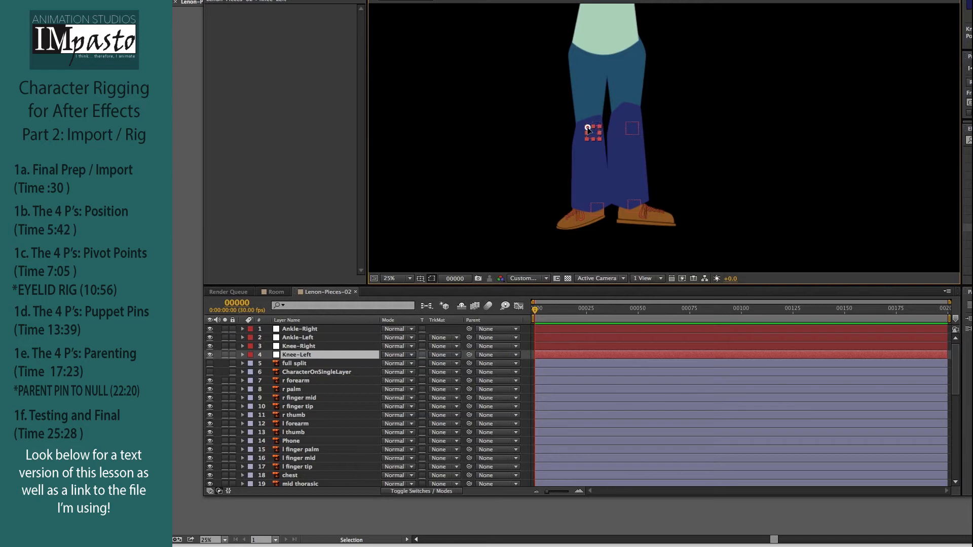
key(Return)
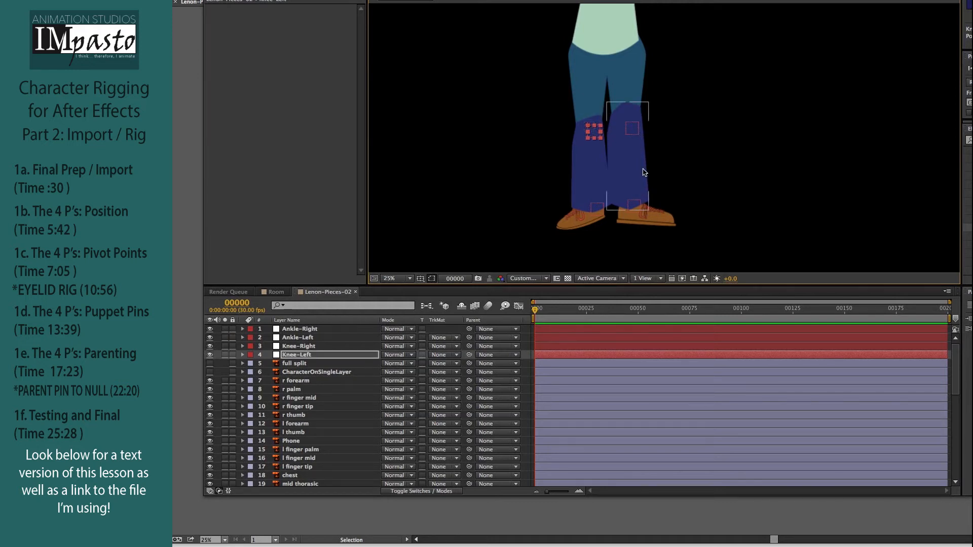
click(644, 172)
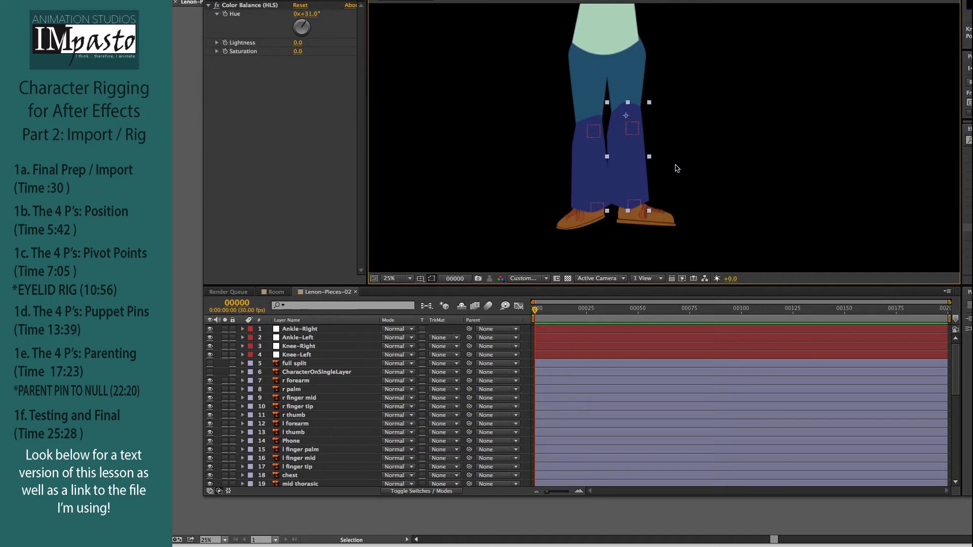
key(super+minus)
key(super+minus)
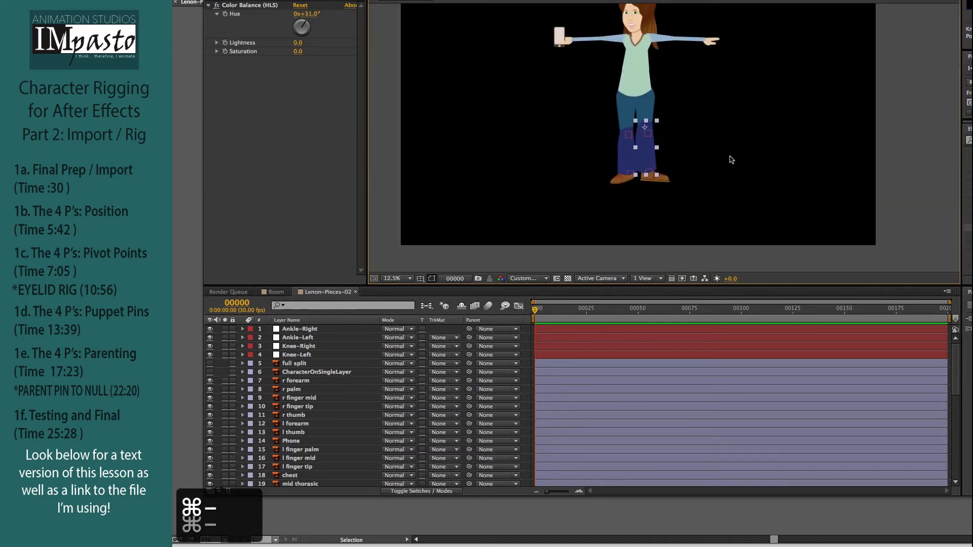
key(super+equal)
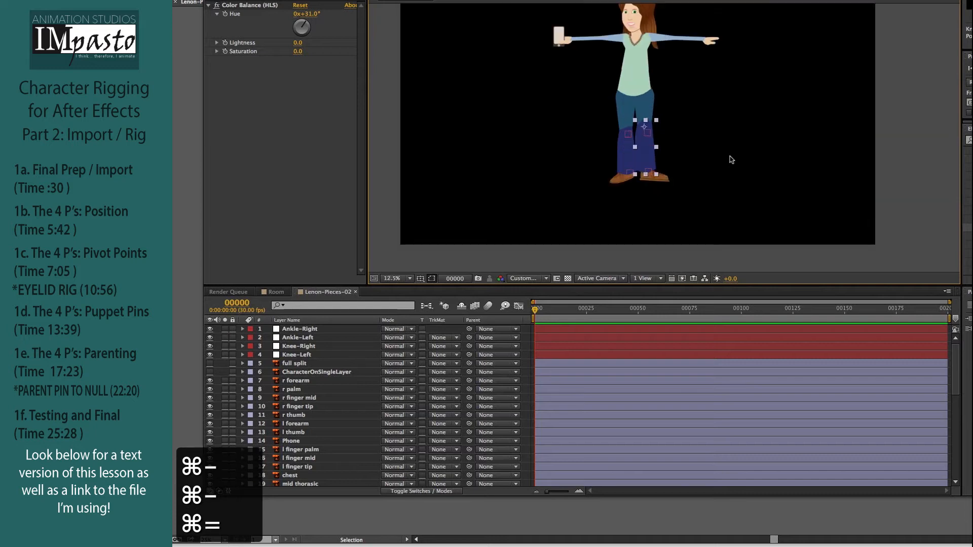
key(super+equal)
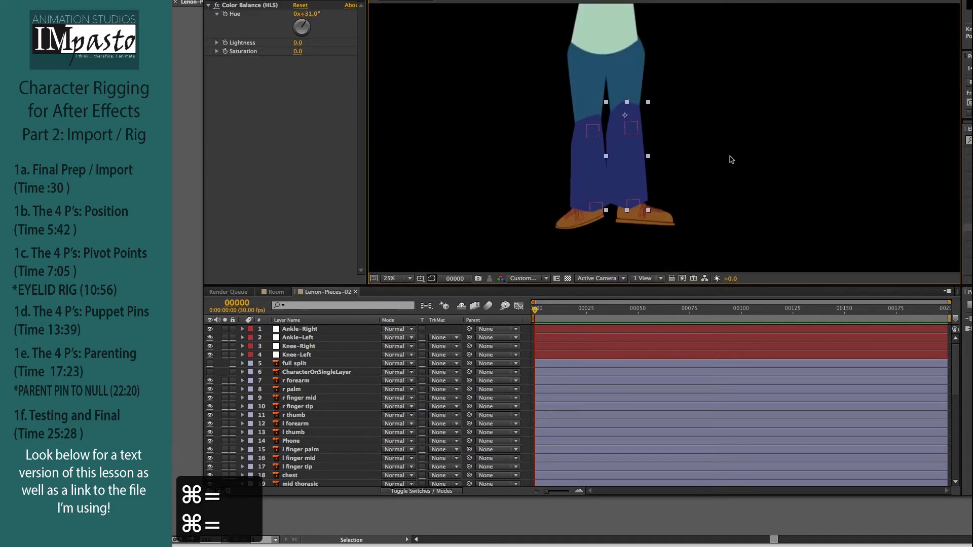
key(super+minus)
key(super+equal)
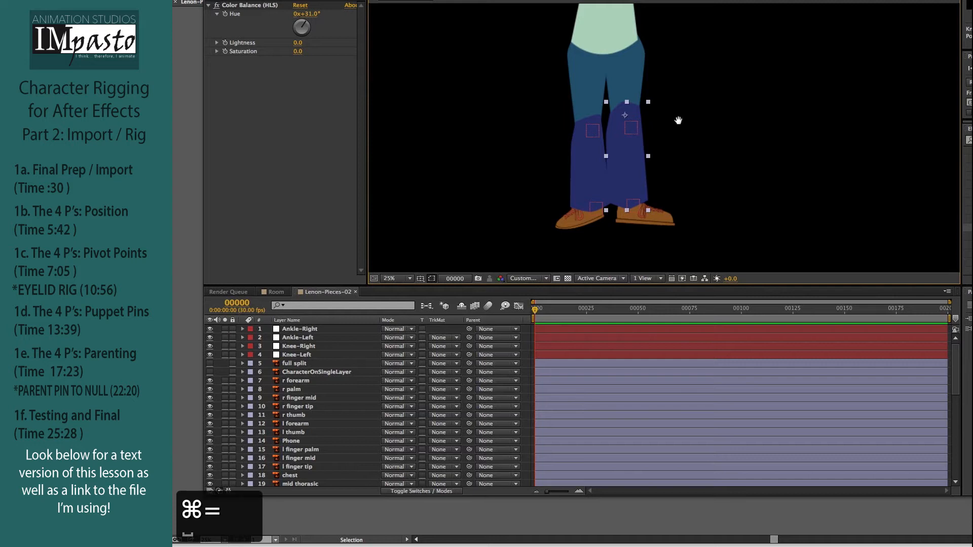
key(space)
drag(677, 121, 646, 91)
key(super+equal)
key(super+minus)
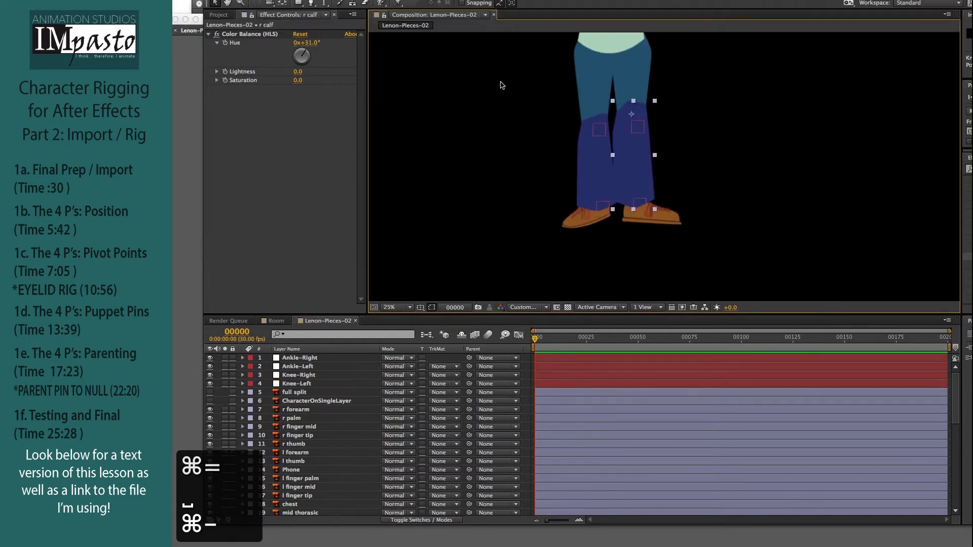
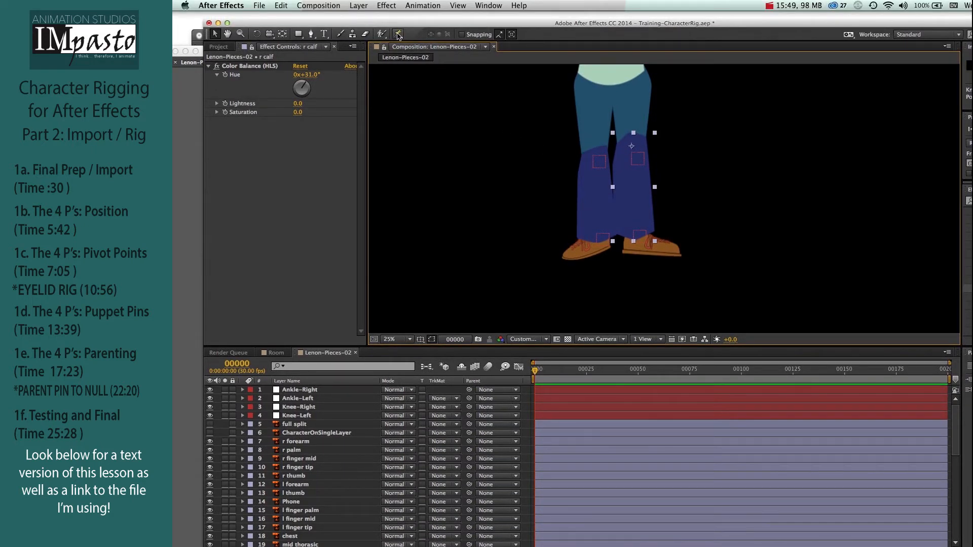
Add two Puppet pins to the r calf layer, one at the knee pivot and one at the ankle
click(401, 32)
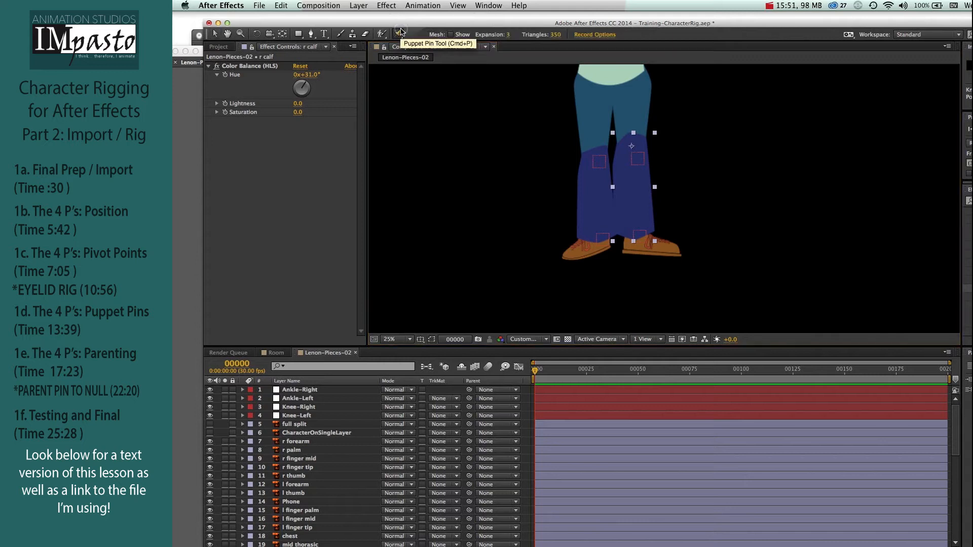
click(400, 32)
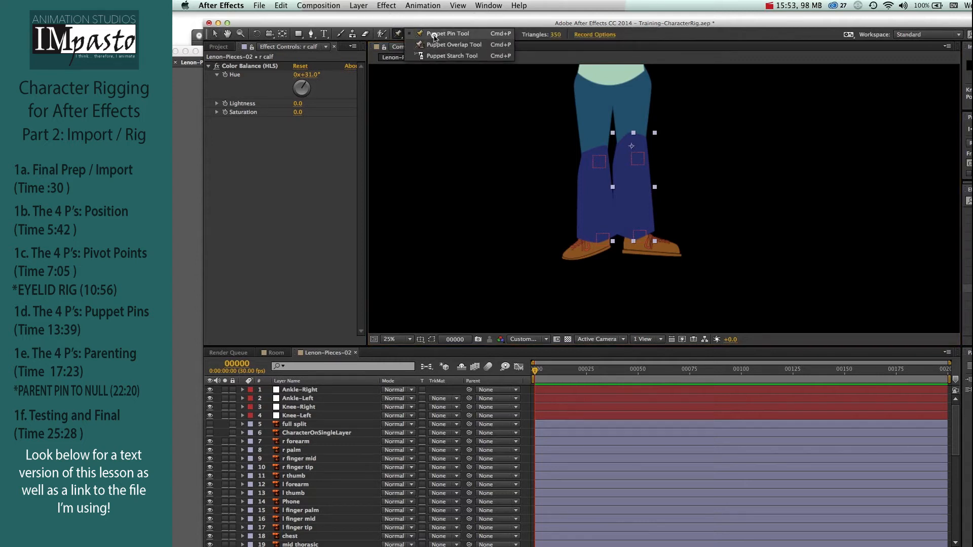
click(434, 35)
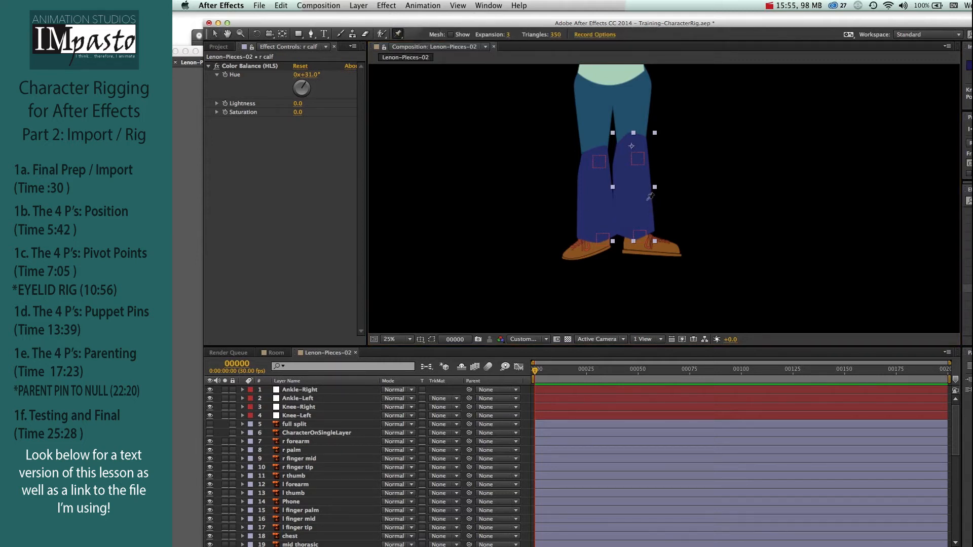
key(v)
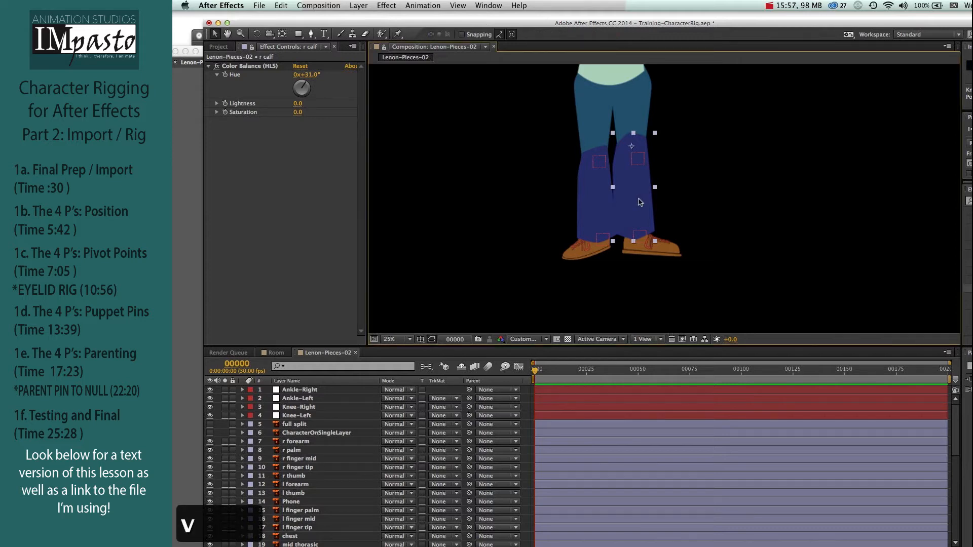
key(super+p)
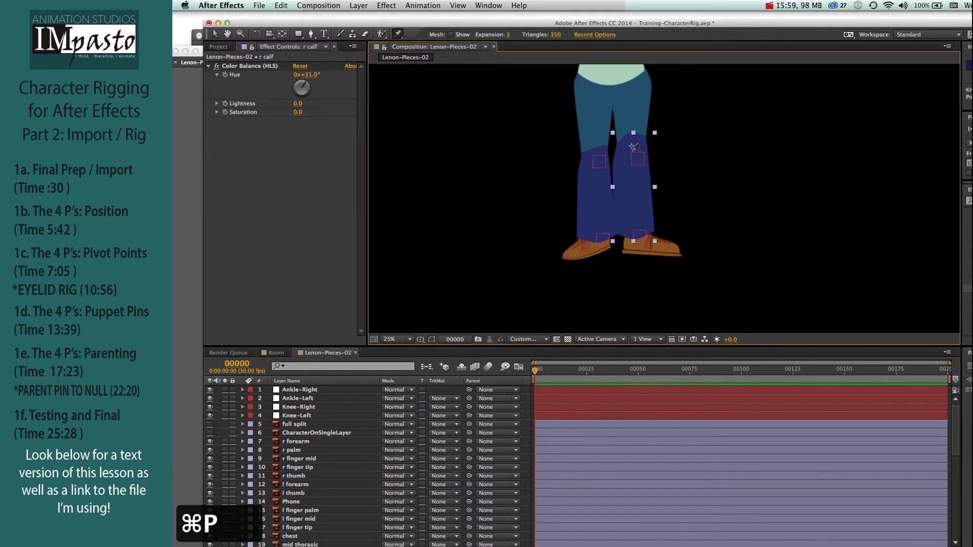
click(632, 148)
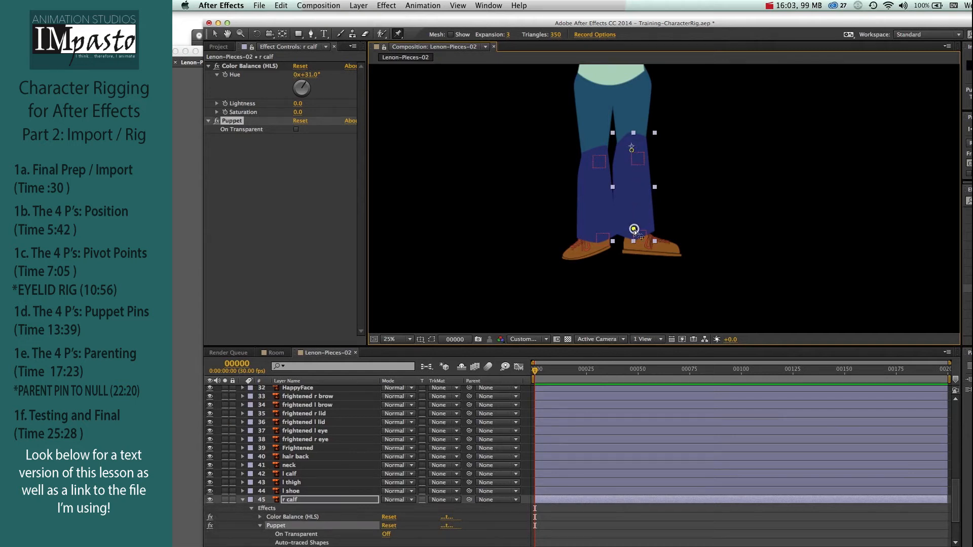
click(634, 229)
Add two Puppet pins to the l calf layer, one at the knee pivot and one at the ankle
key(v)
click(598, 220)
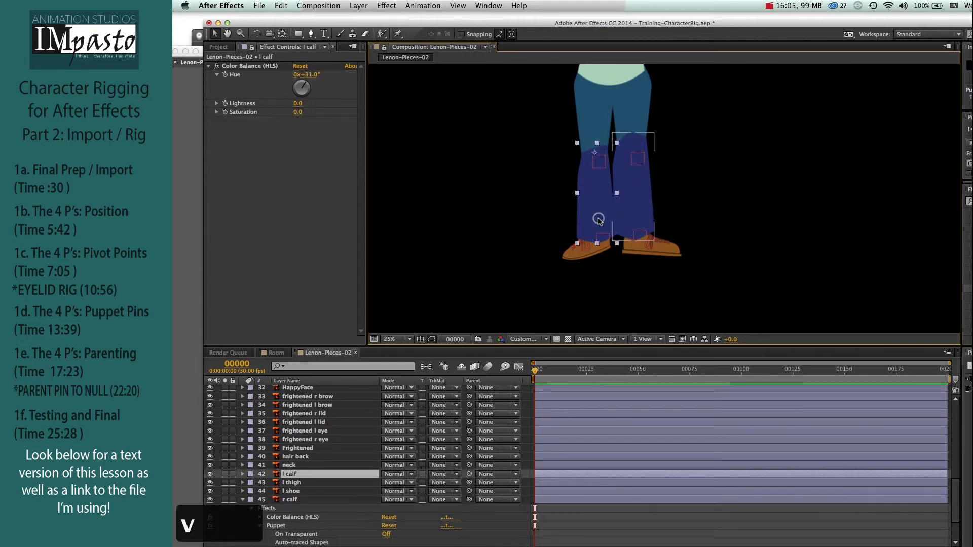
key(p)
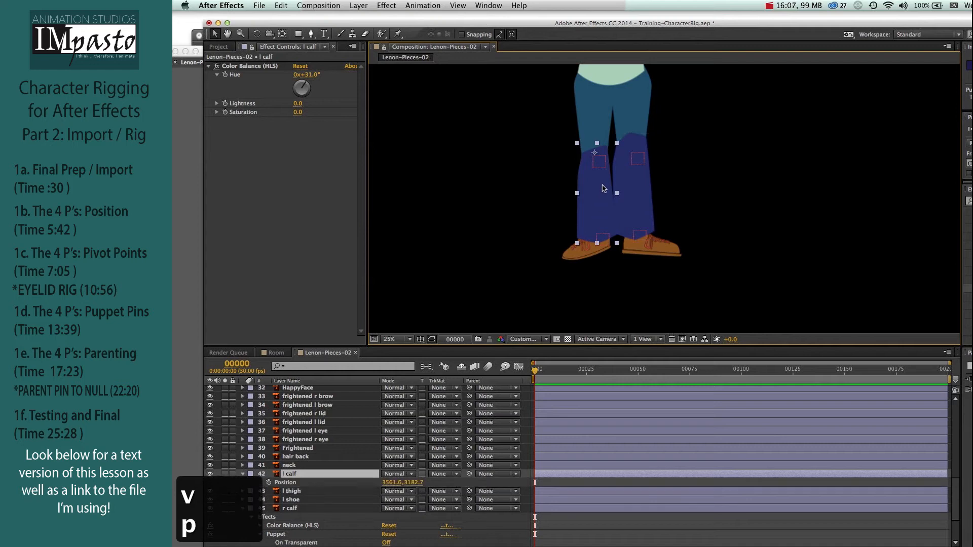
key(super+p)
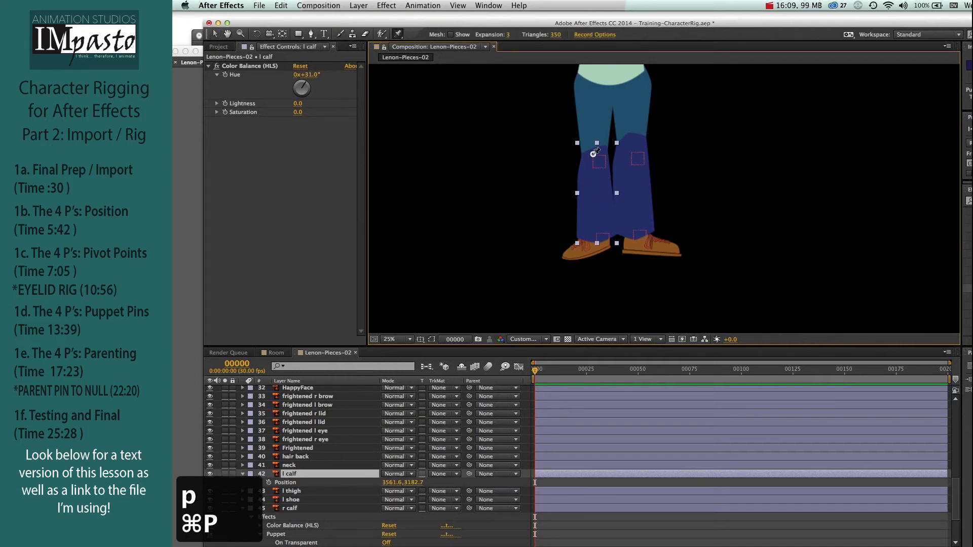
click(593, 153)
click(596, 232)
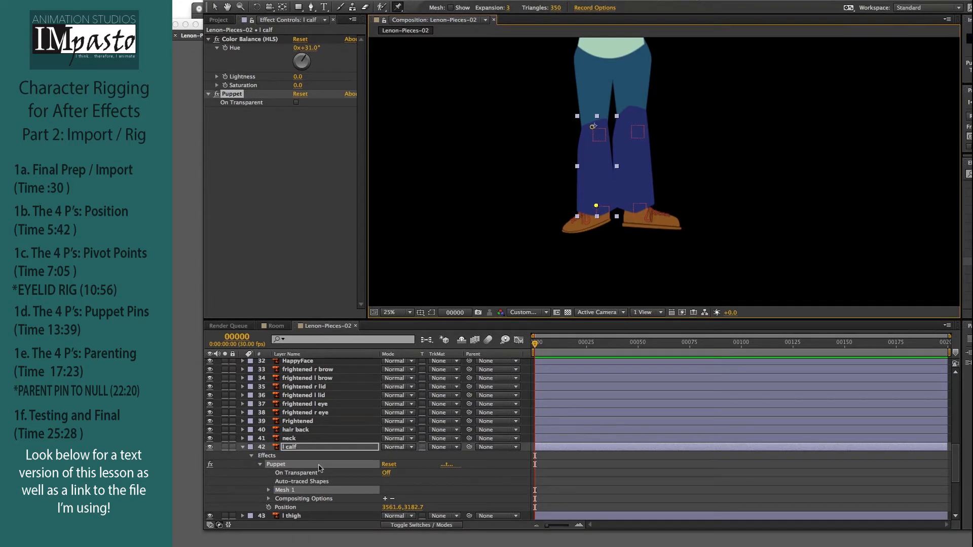
Reveal the deform pins of the l calf's puppet mesh and rename Puppet Pin 2 as Ankle
scroll(309, 456, down, 3)
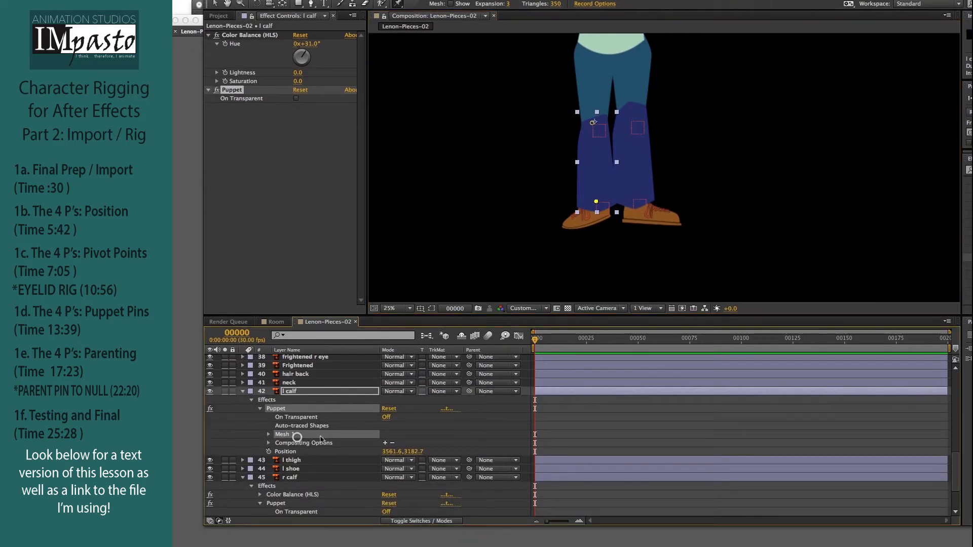
scroll(321, 440, down, 1)
click(268, 417)
scroll(328, 415, down, 1)
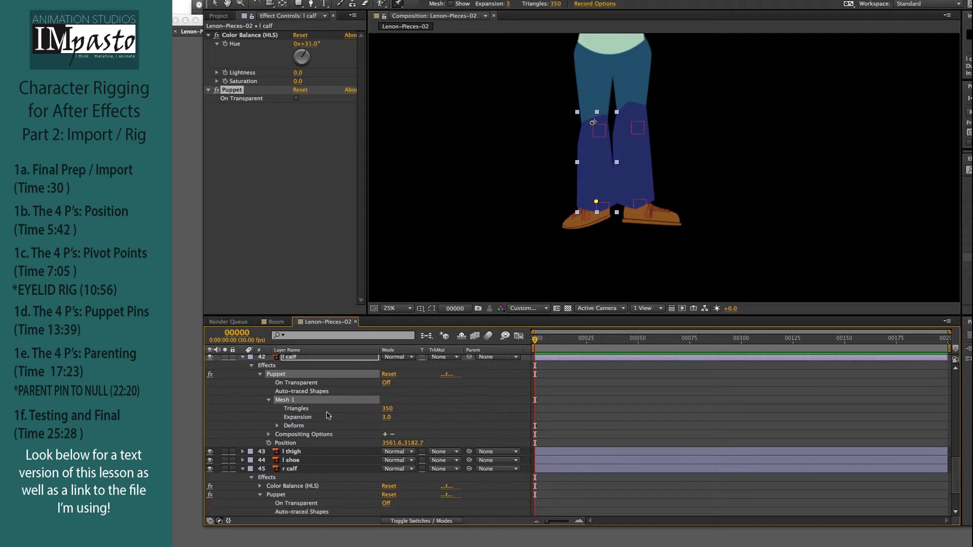
click(276, 426)
scroll(284, 420, down, 2)
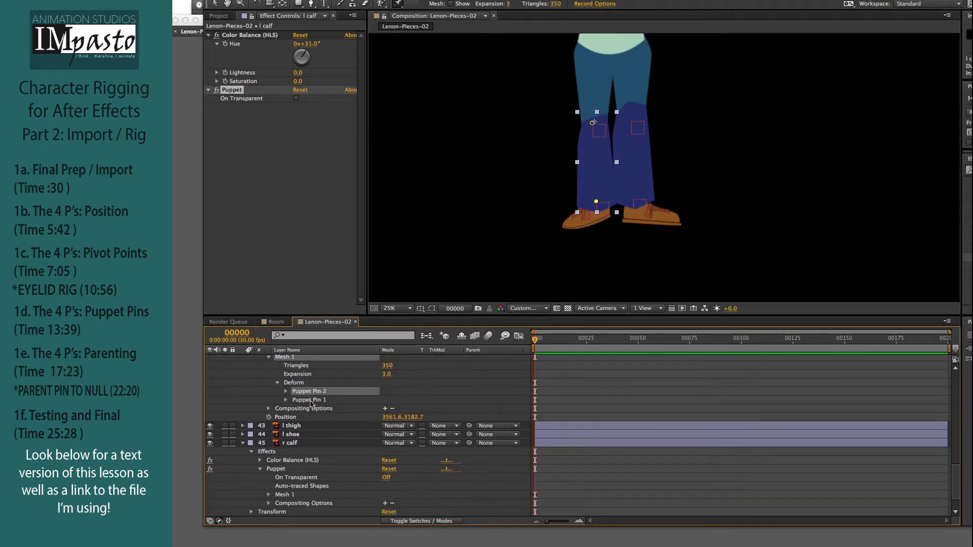
click(309, 392)
key(Return)
text(Ankle)
key(Return)
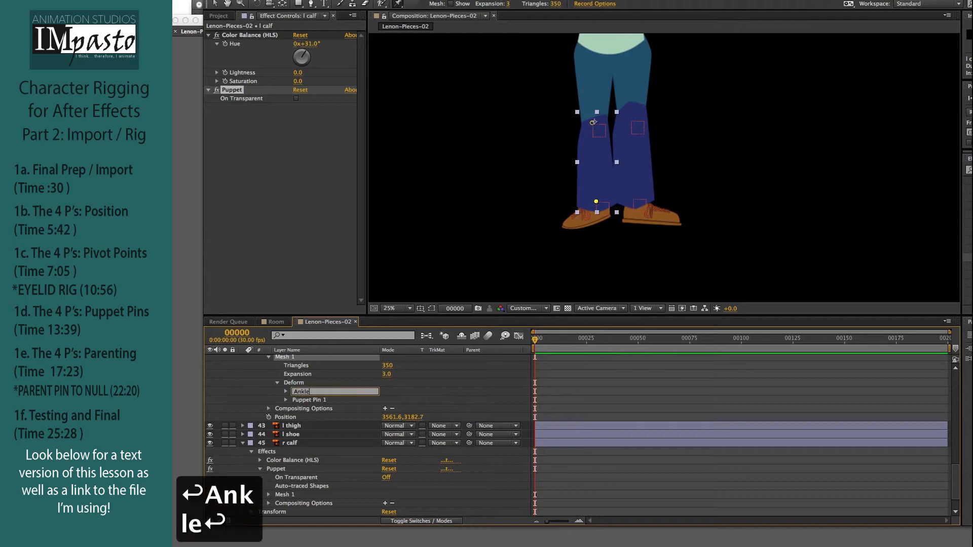
Rename Puppet Pin 1 of the l calf layer as Knee
click(306, 403)
key(Return)
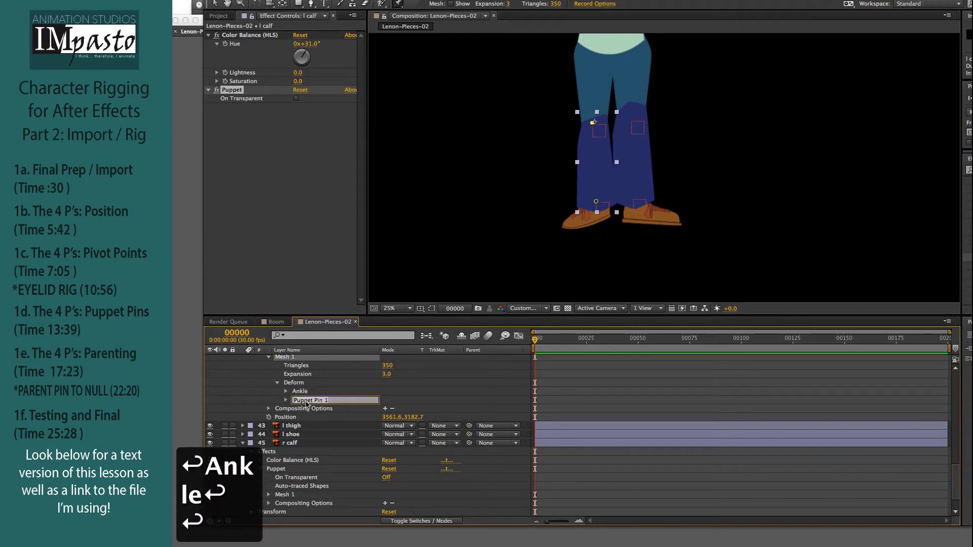
text(Knee)
key(Return)
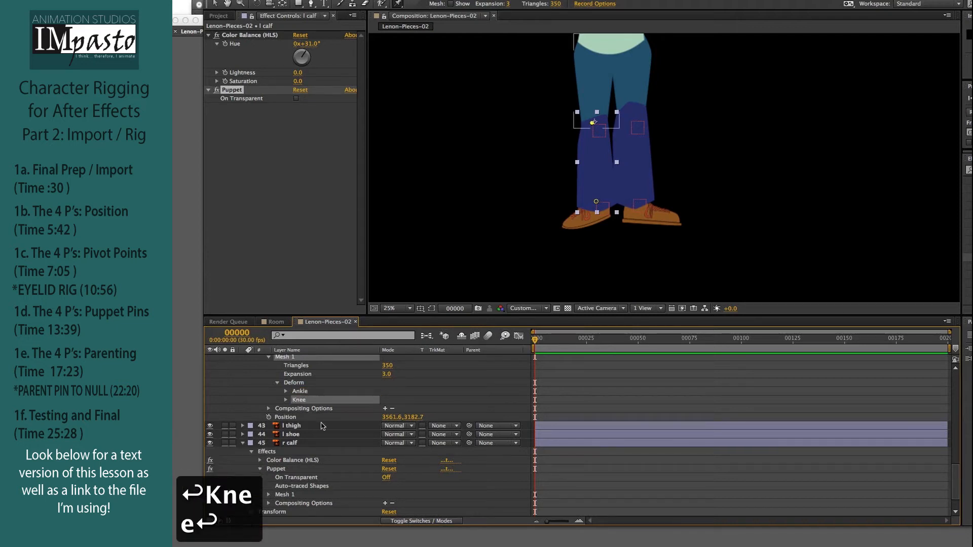
Reveal the deform pins of the r calf's puppet mesh and rename Puppet Pin 2 as Ankle
scroll(272, 468, down, 3)
click(269, 466)
scroll(274, 467, down, 2)
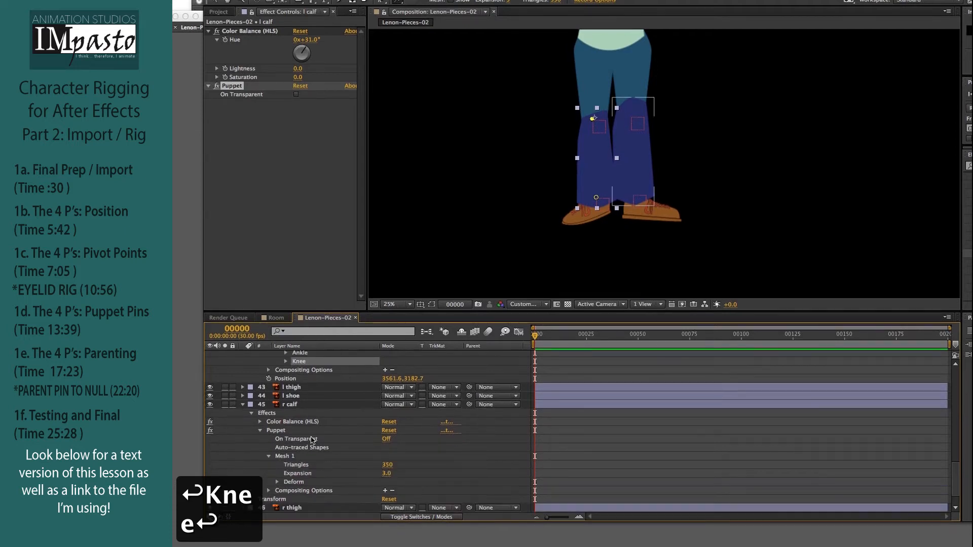
click(277, 467)
scroll(277, 466, down, 3)
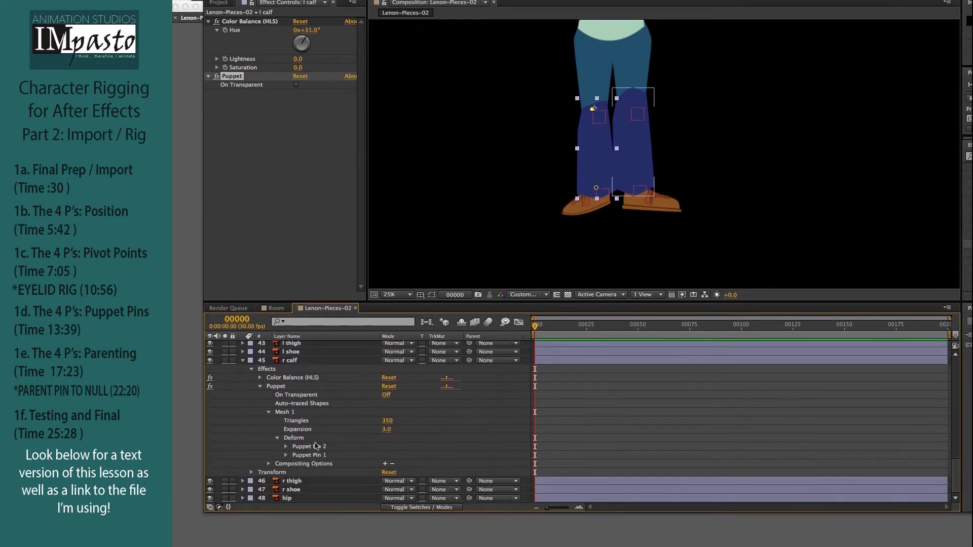
click(312, 449)
key(Return)
text(a)
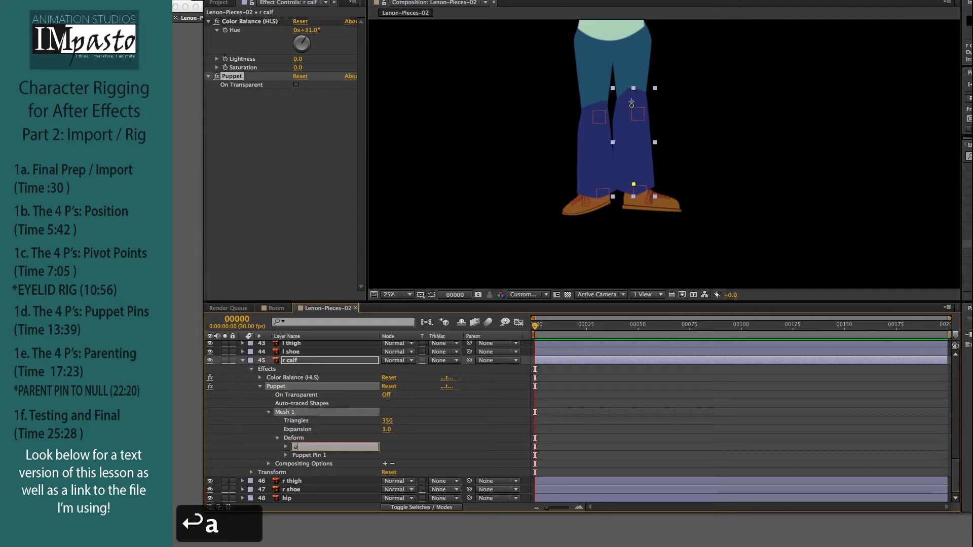
key(BackSpace)
text(Ankle)
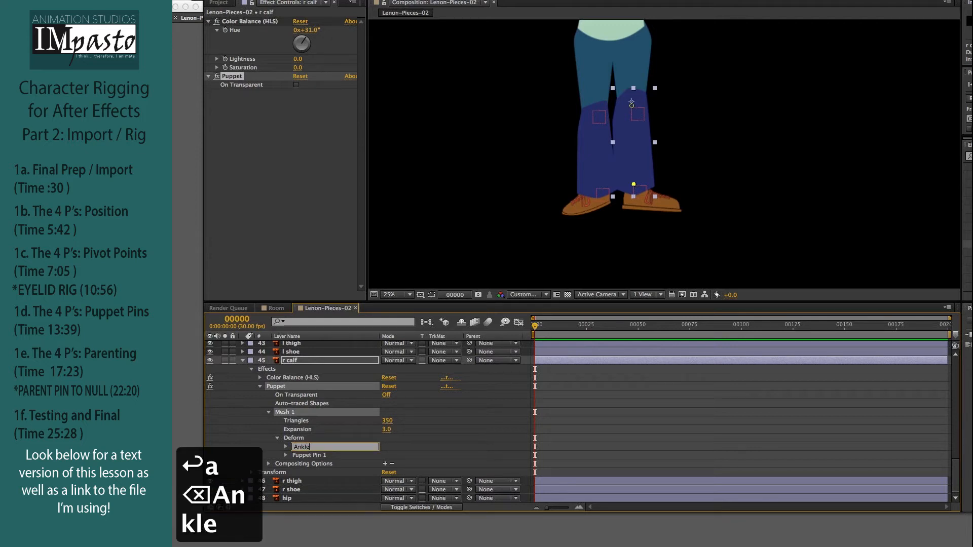
key(Return)
Rename Puppet Pin 1 of the r calf layer as Knee
click(314, 455)
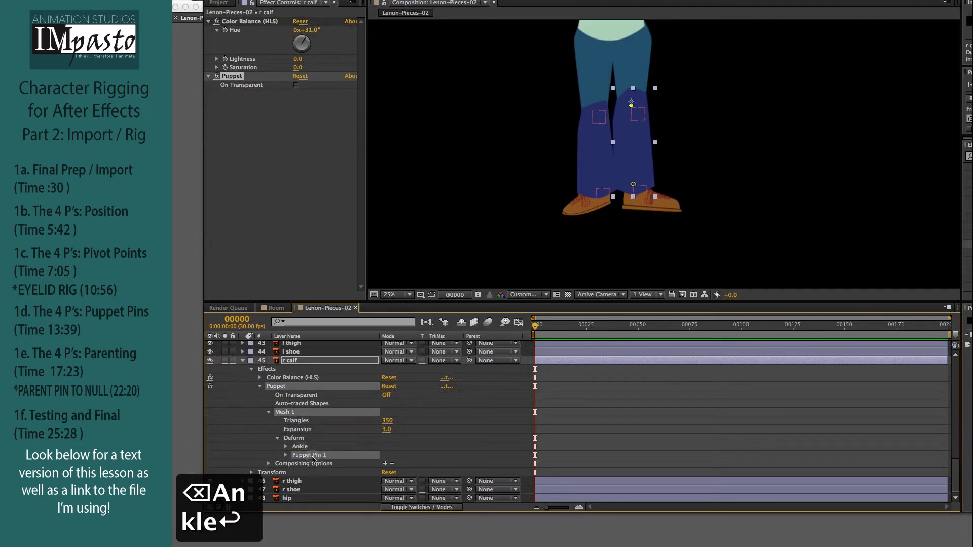
key(Return)
text(Kt)
key(BackSpace)
text(nee)
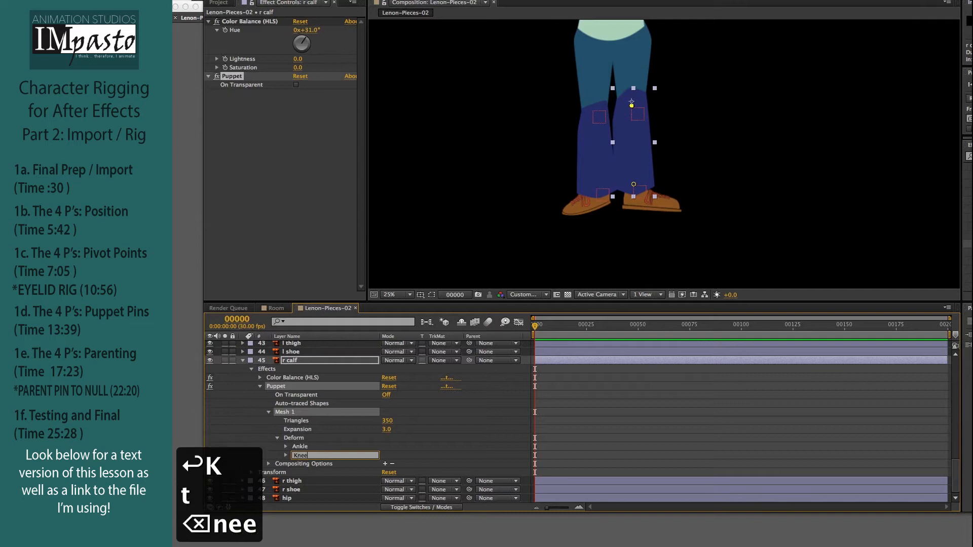
key(Return)
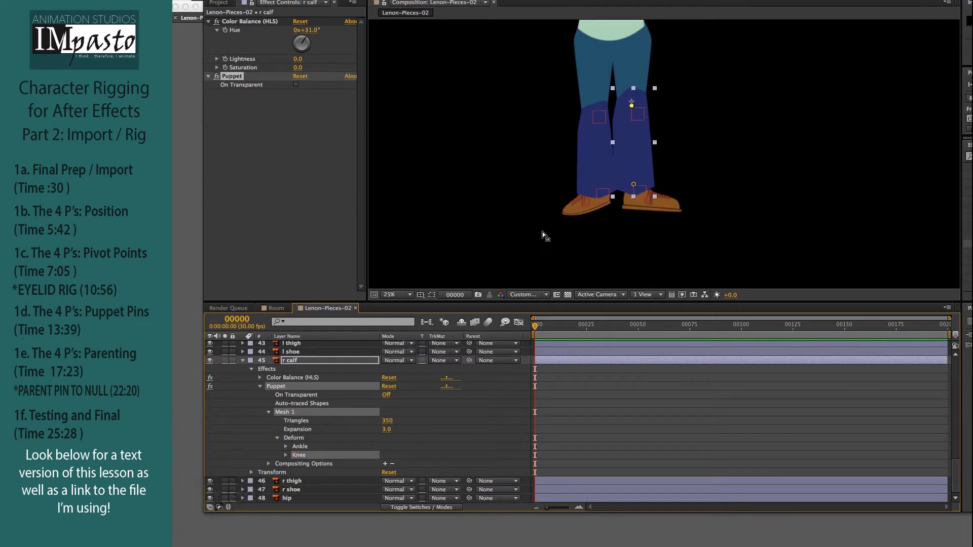
Delete the Color Balance (HLS) effect from the l calf layer
key(v)
click(506, 208)
click(593, 158)
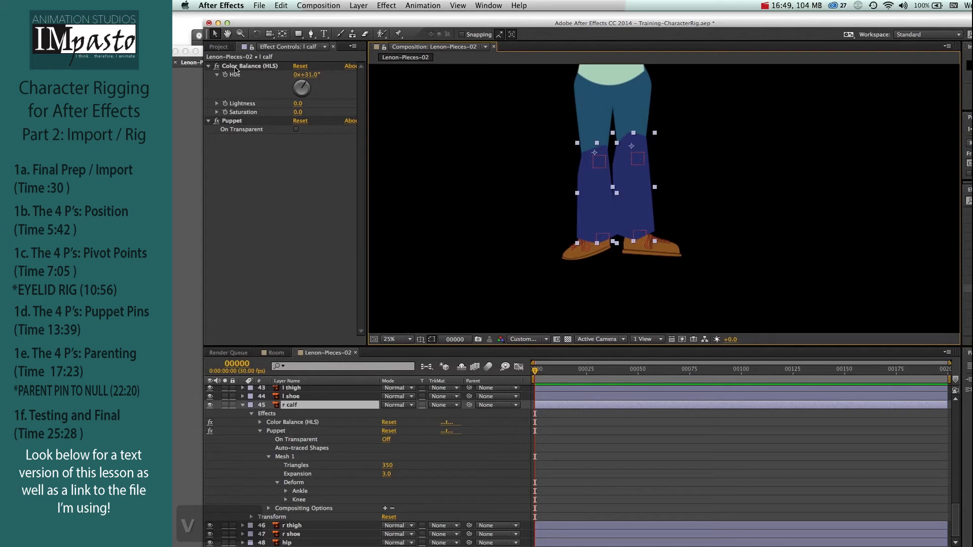
click(235, 23)
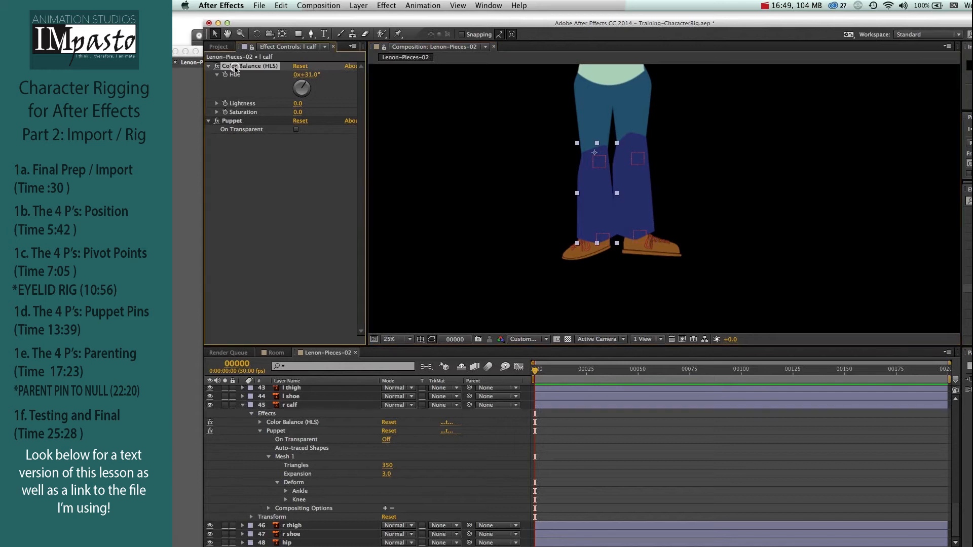
key(BackSpace)
Delete the Color Balance (HLS) effect from the r calf layer
click(636, 162)
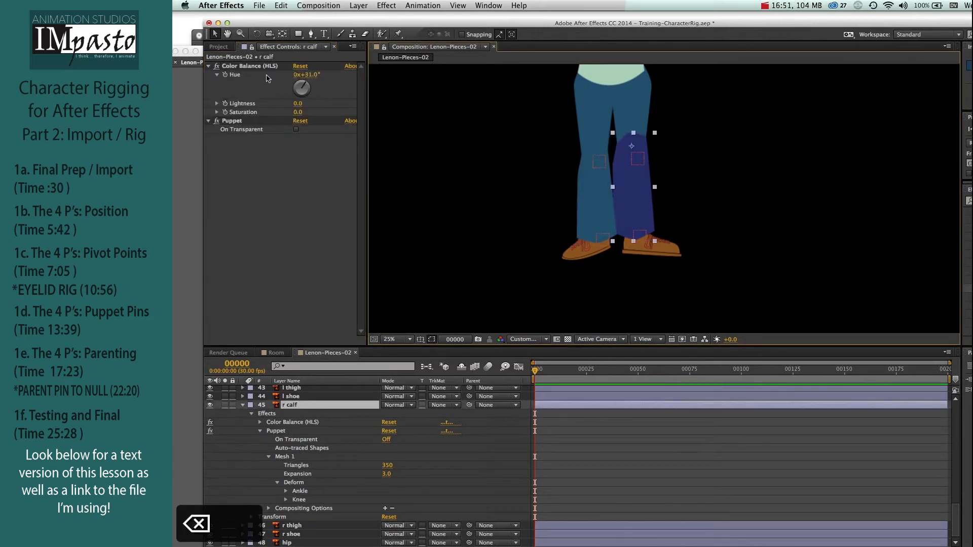
click(256, 67)
key(BackSpace)
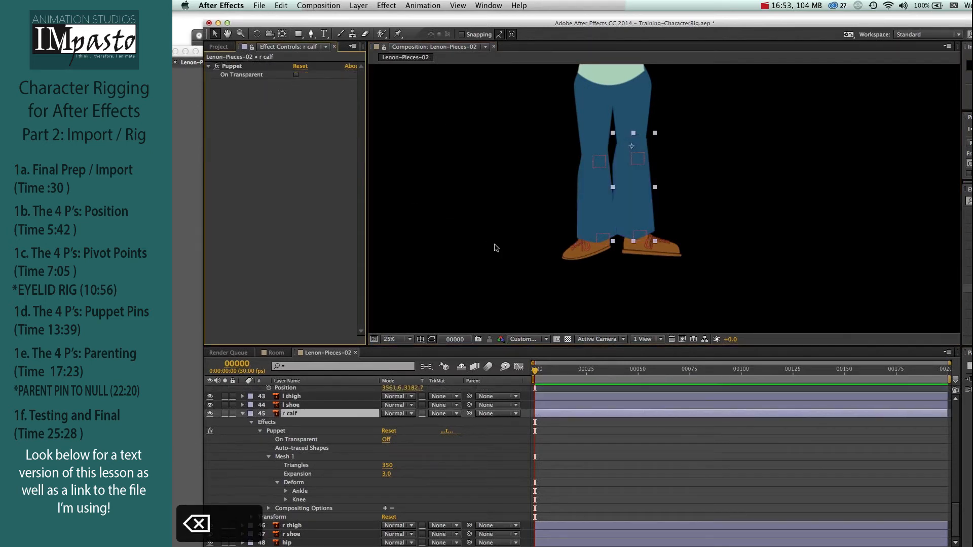
Save the project with the pinned calves
key(super+minus)
key(super+minus)
key(super+s)
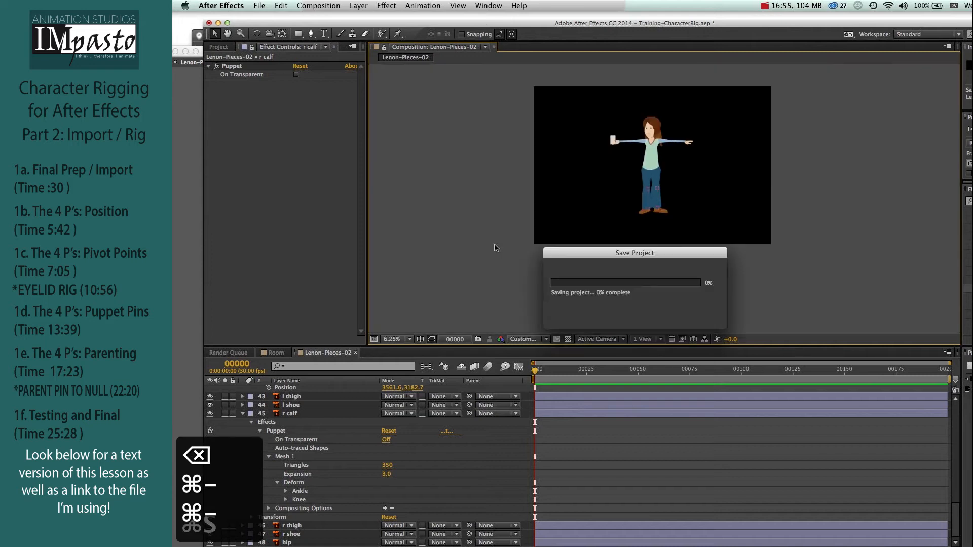
Collapse the expanded properties of the r calf and l calf layers in the timeline
key(space)
drag(543, 194, 526, 210)
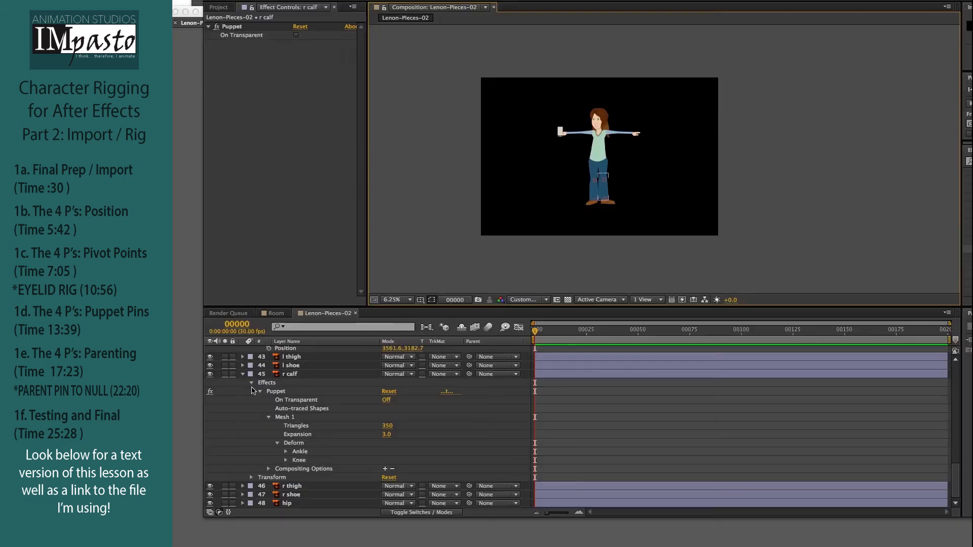
click(269, 391)
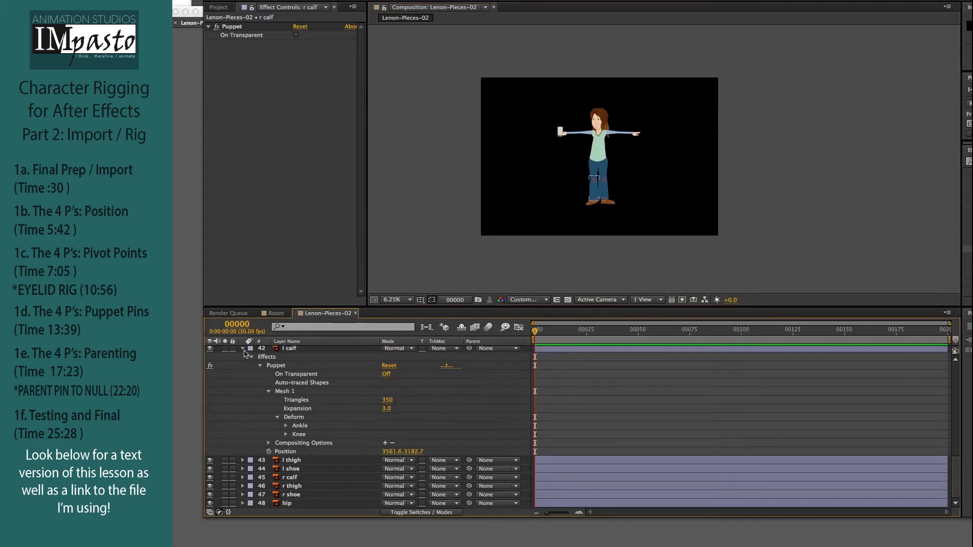
click(243, 349)
scroll(360, 421, up, 10)
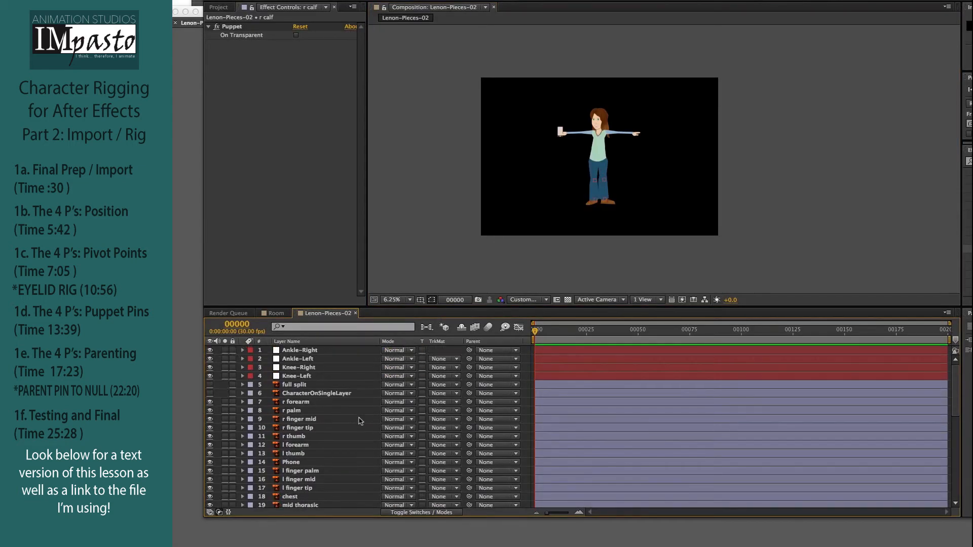
Show the layer switches in the timeline in place of the blending mode and track matte columns
click(517, 354)
click(435, 348)
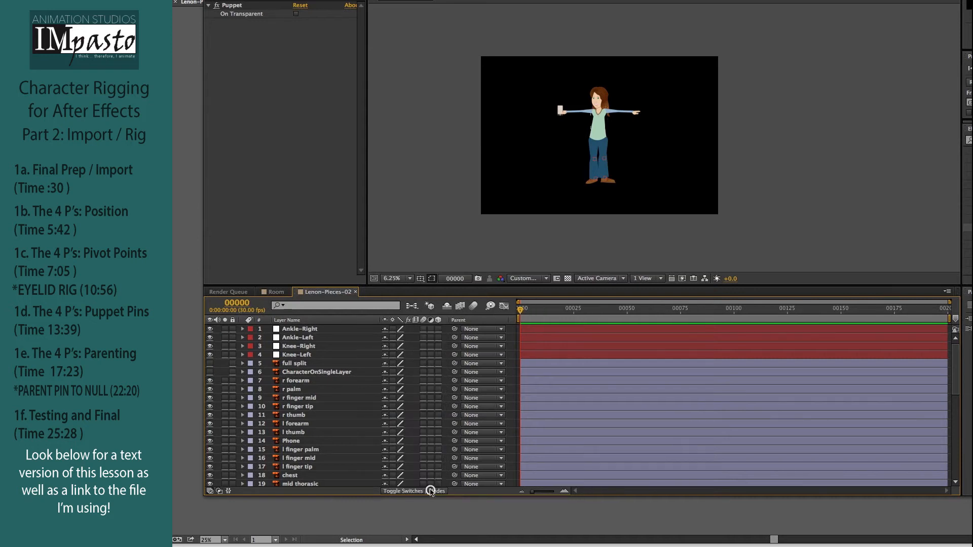
click(432, 491)
key(super+equal)
key(super+equal)
drag(582, 158, 801, 158)
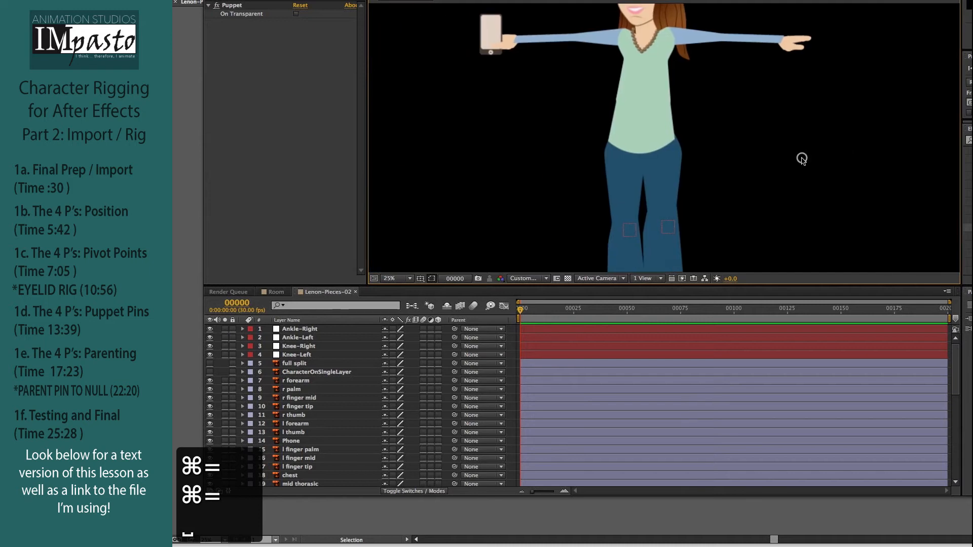
key(super+minus)
drag(730, 181, 714, 156)
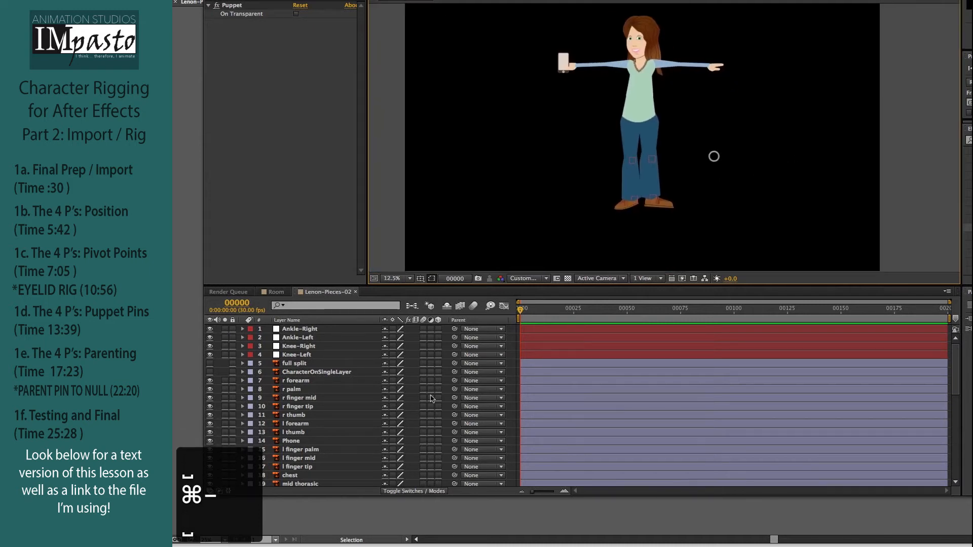
Test the unparented hip layer by moving it away from the body, and undo the move
scroll(299, 471, down, 10)
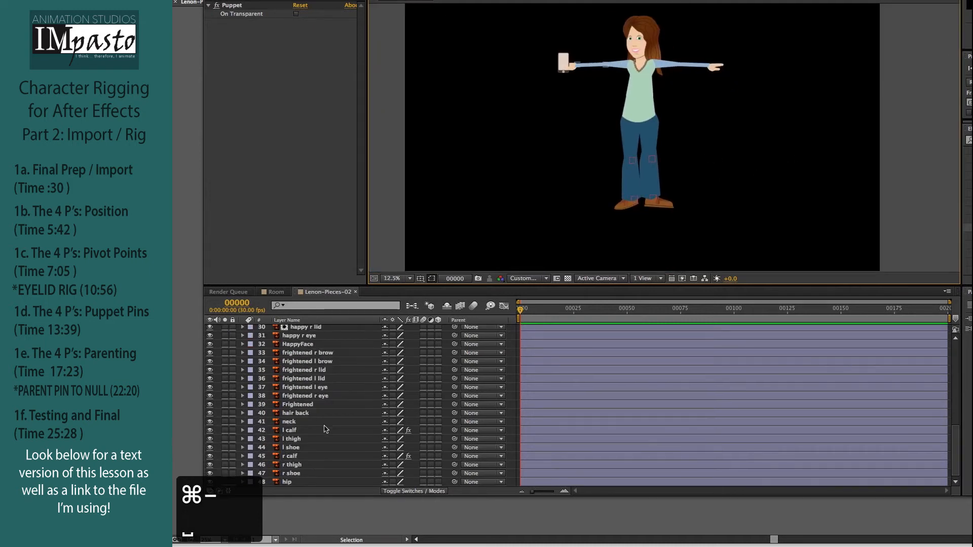
click(287, 482)
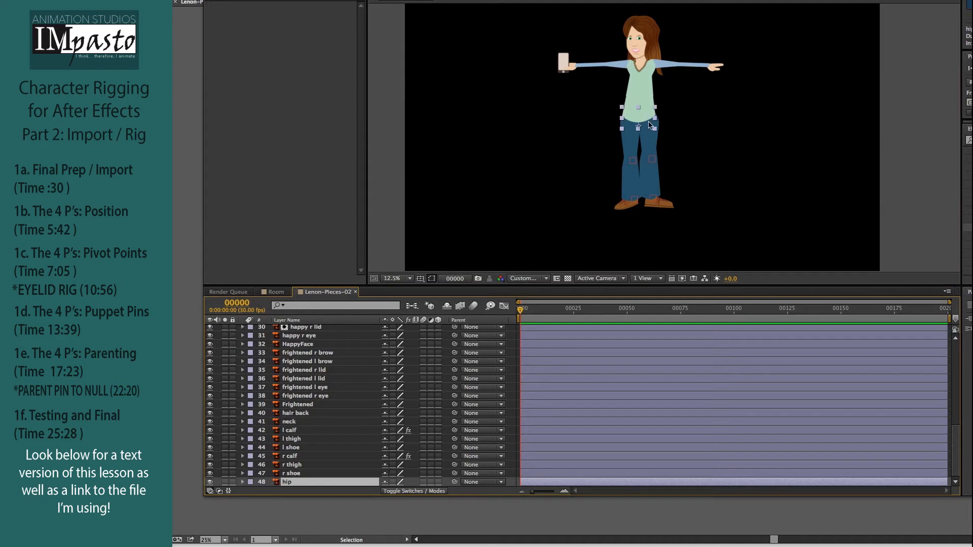
drag(650, 125, 599, 127)
key(super+z)
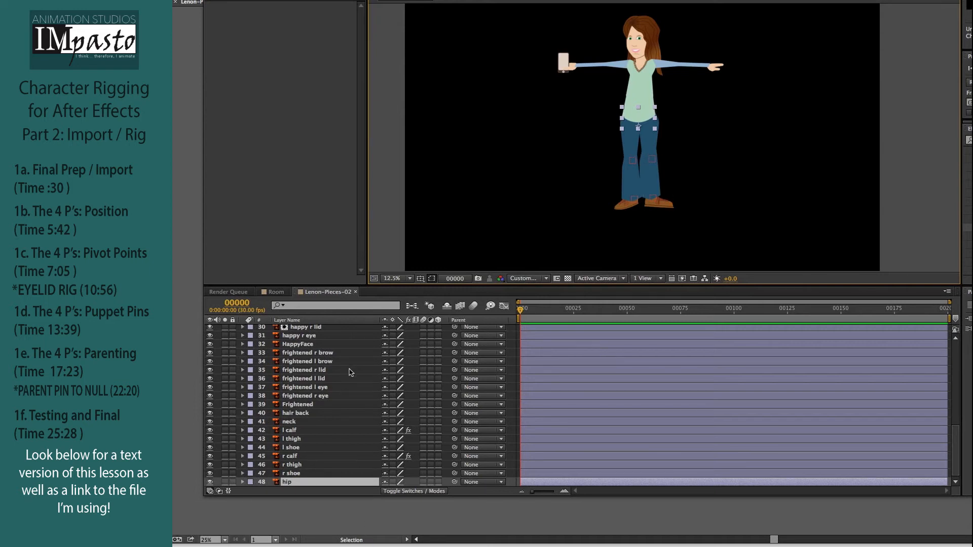
Parent the l thigh and r thigh layers to the hip layer
click(629, 142)
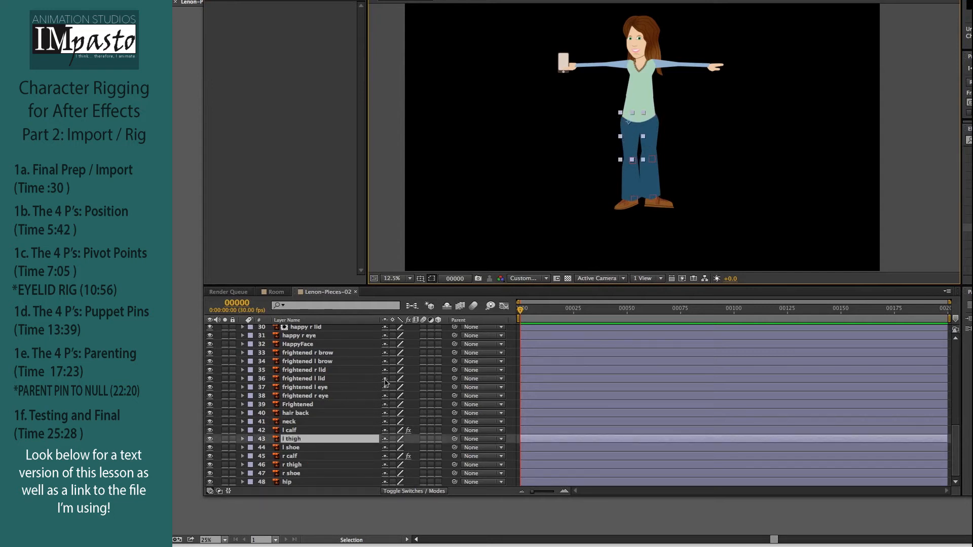
click(501, 439)
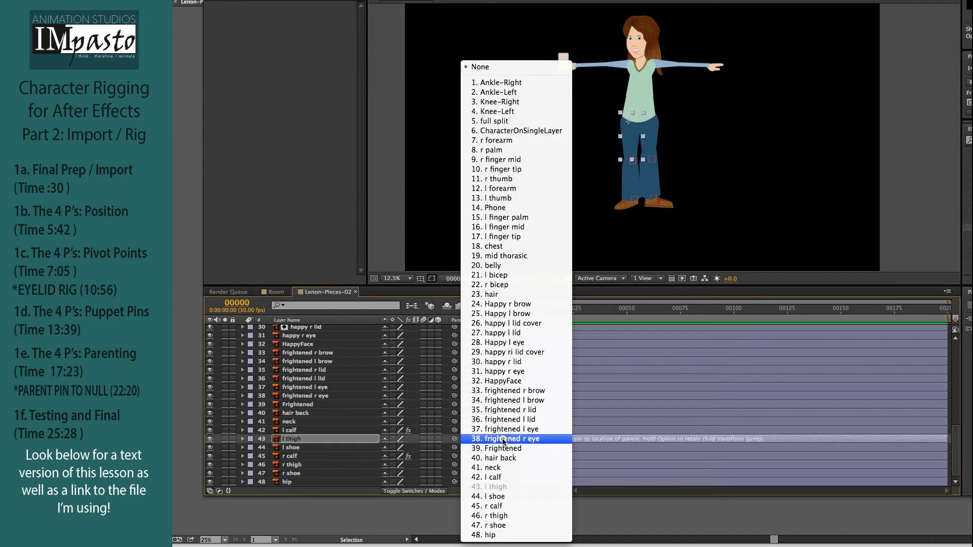
click(490, 536)
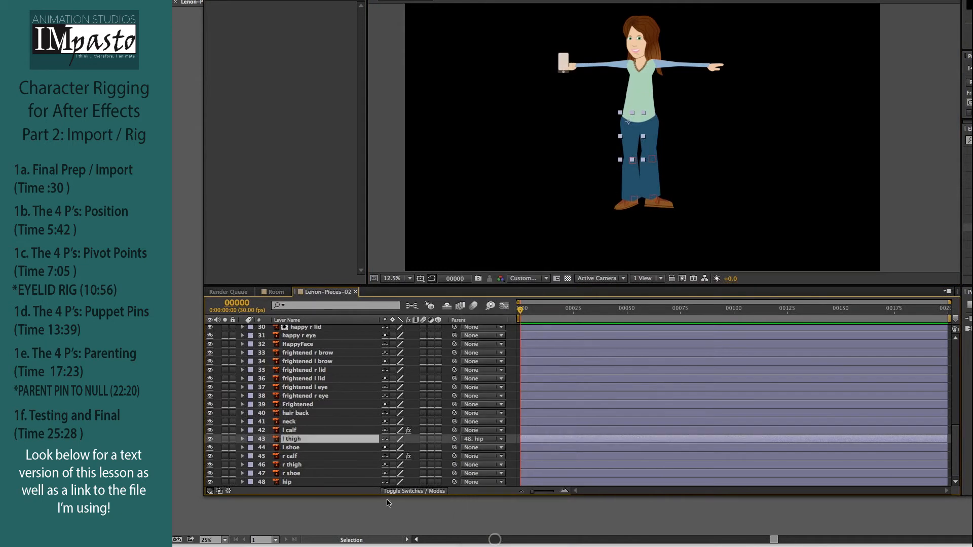
click(326, 464)
click(501, 465)
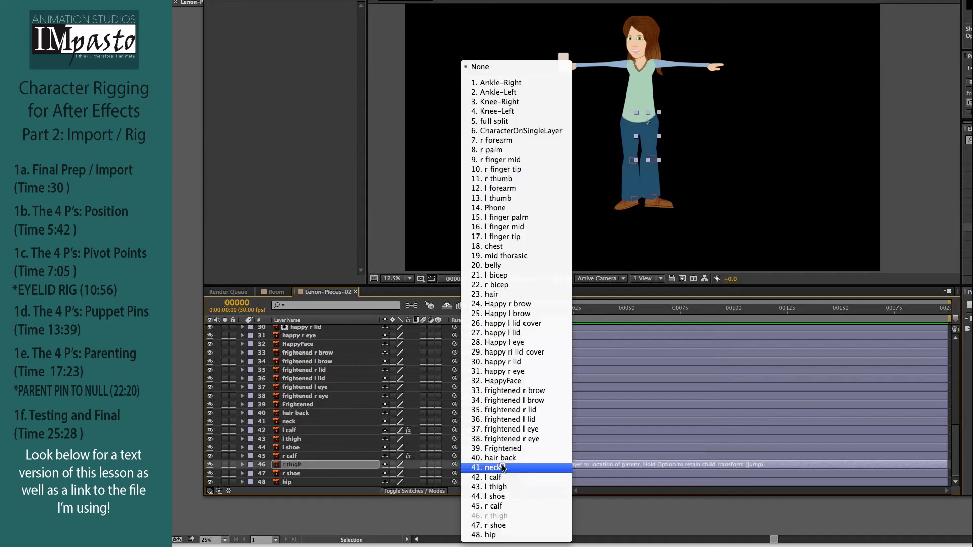
click(490, 535)
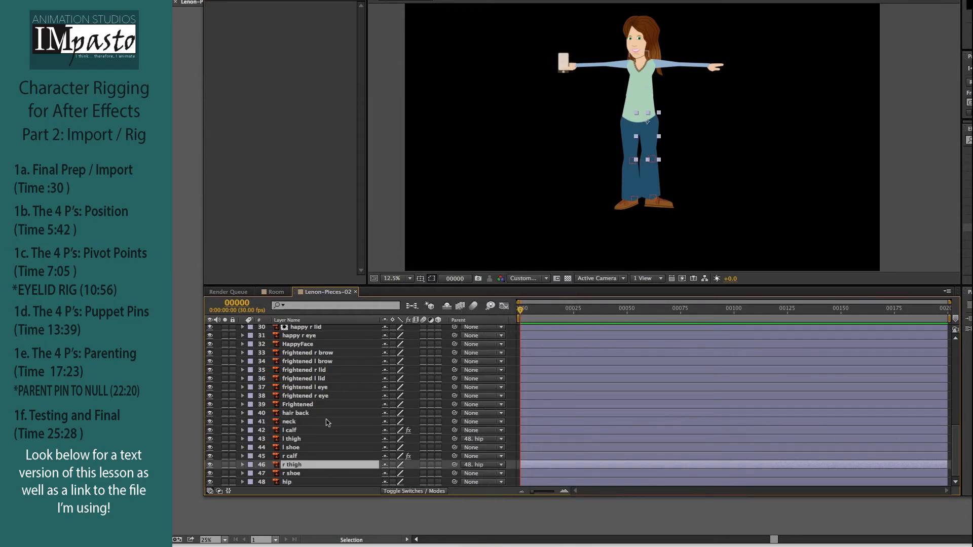
Parent the belly layer to the hip layer
click(650, 105)
scroll(326, 391, up, 5)
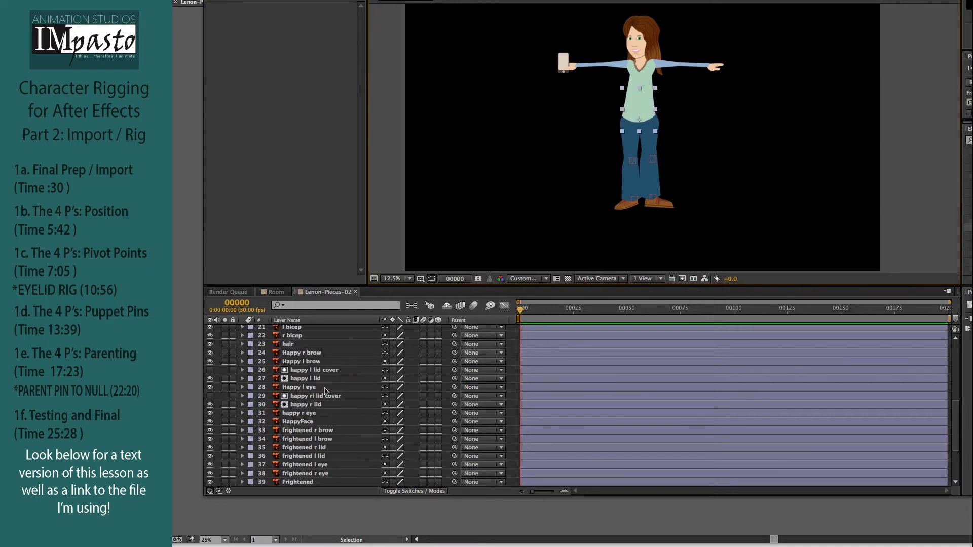
click(502, 362)
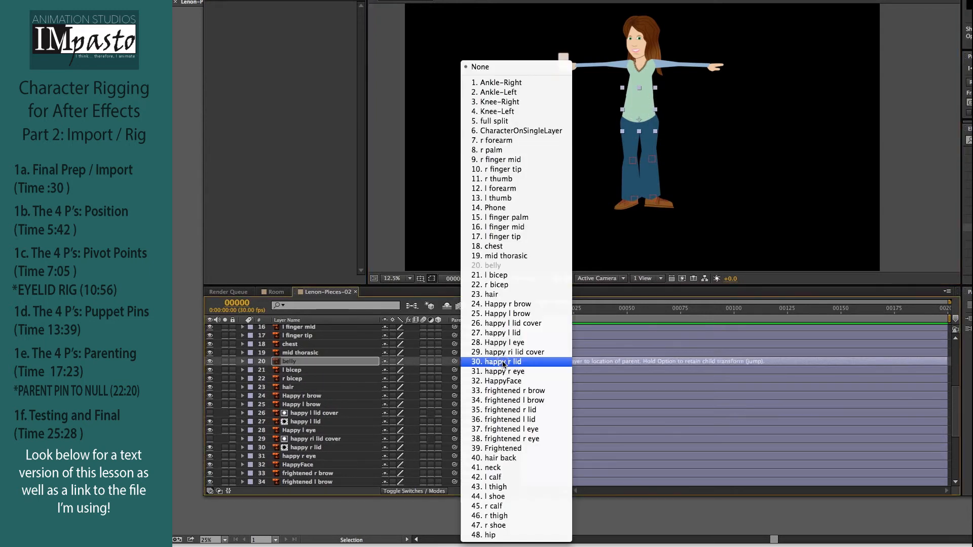
click(489, 532)
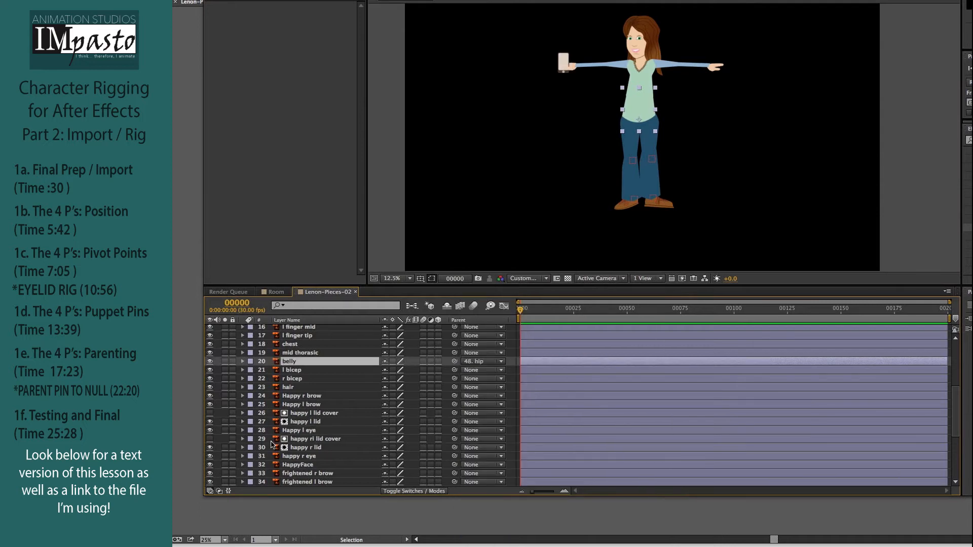
Test the hip parenting by moving and rotating the hip layer, and undo both changes
scroll(329, 471, down, 5)
click(287, 483)
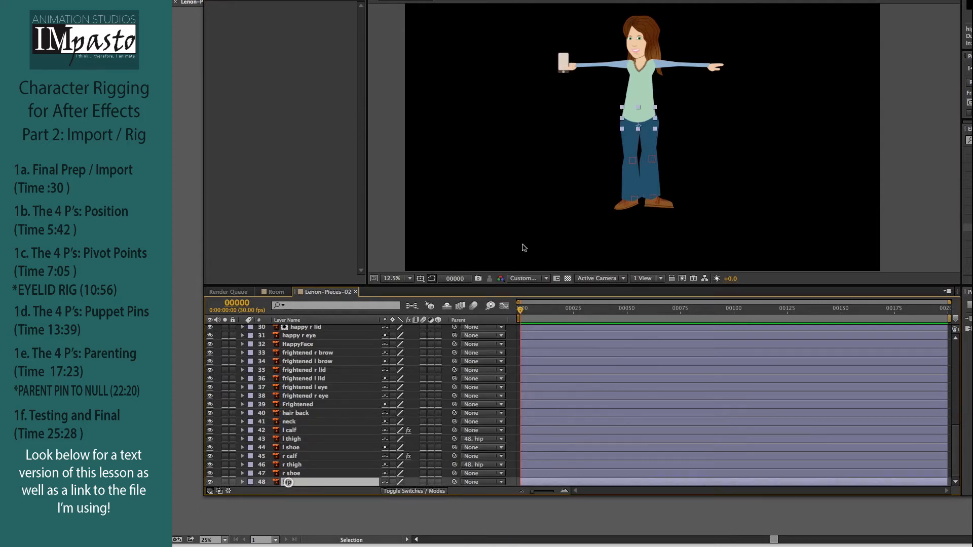
drag(648, 124, 581, 113)
key(w)
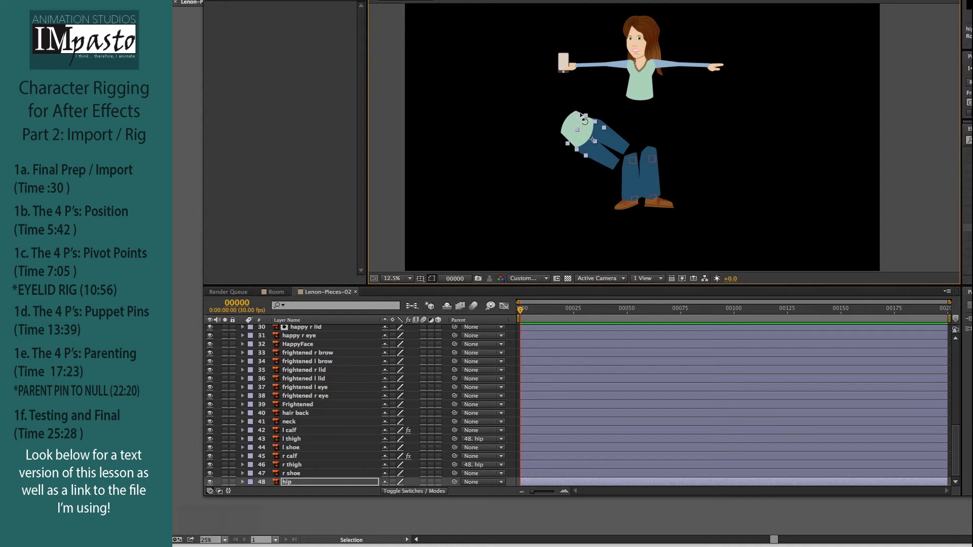
key(super+z)
key(super+z)
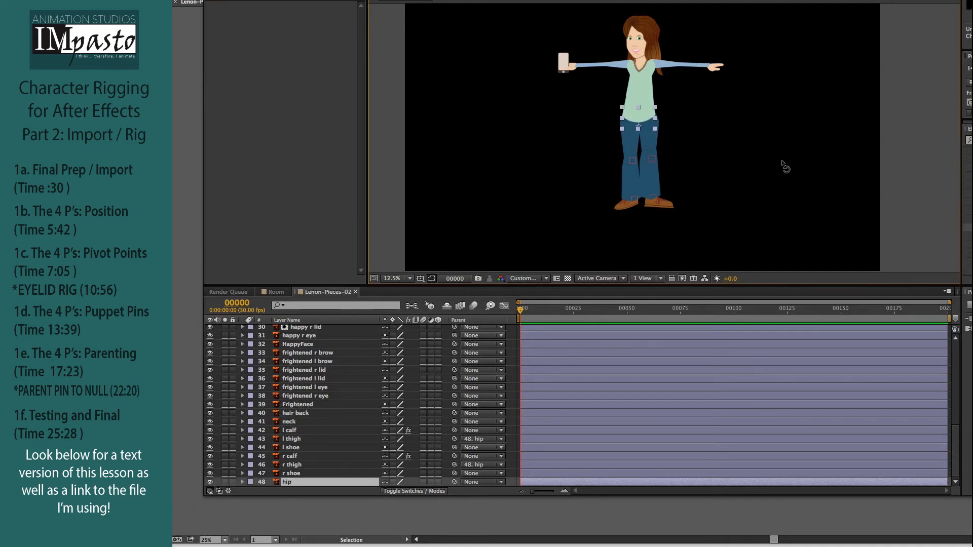
Parent the Ankle-Right null to r shoe and the Ankle-Left null to l shoe
scroll(324, 439, up, 9)
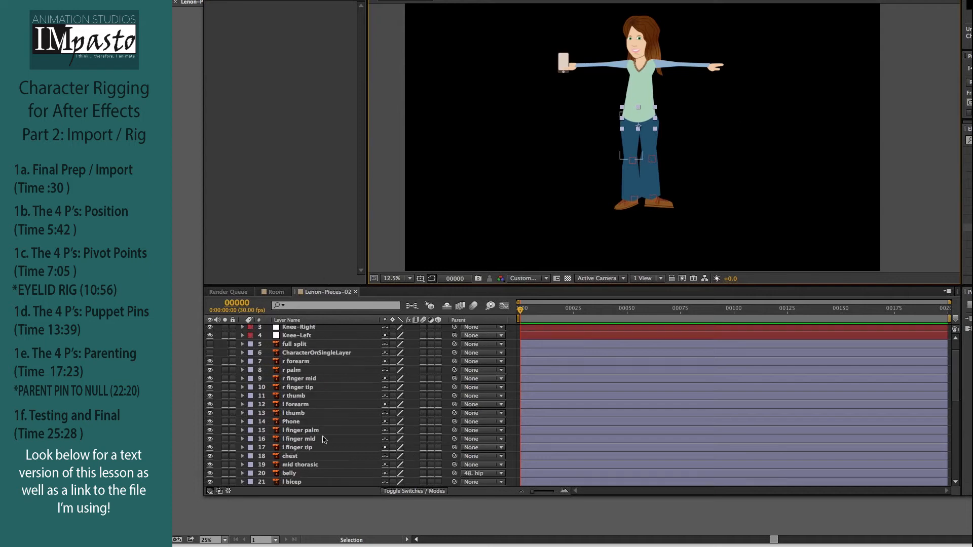
scroll(324, 440, up, 1)
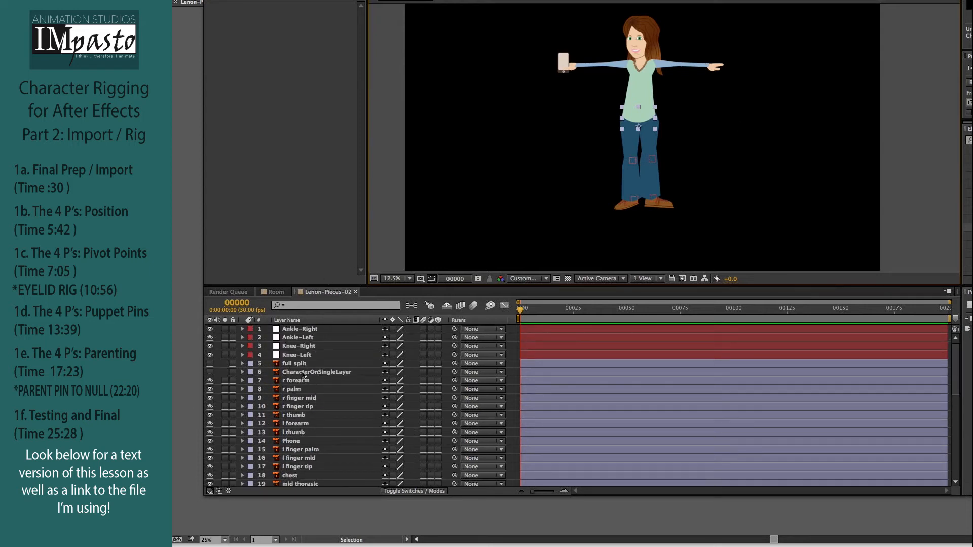
click(306, 329)
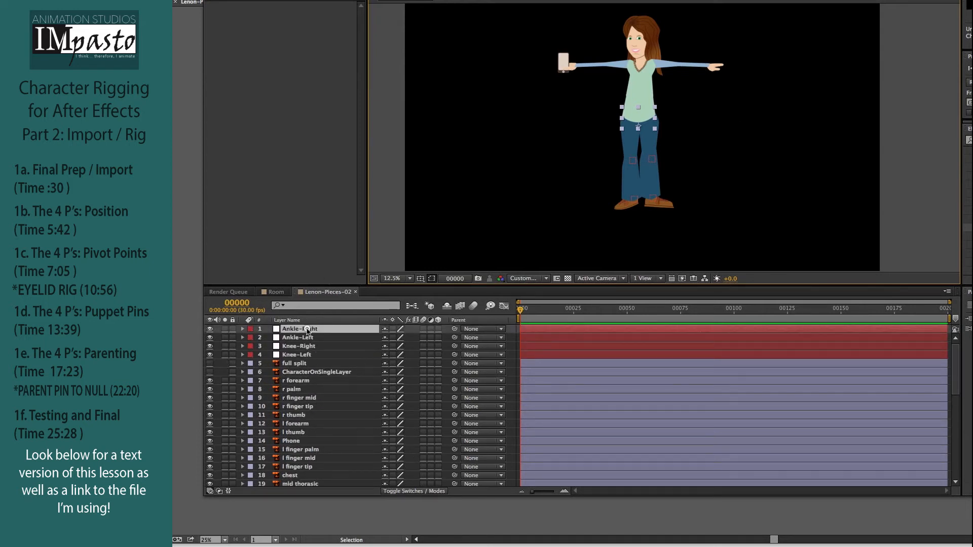
click(501, 329)
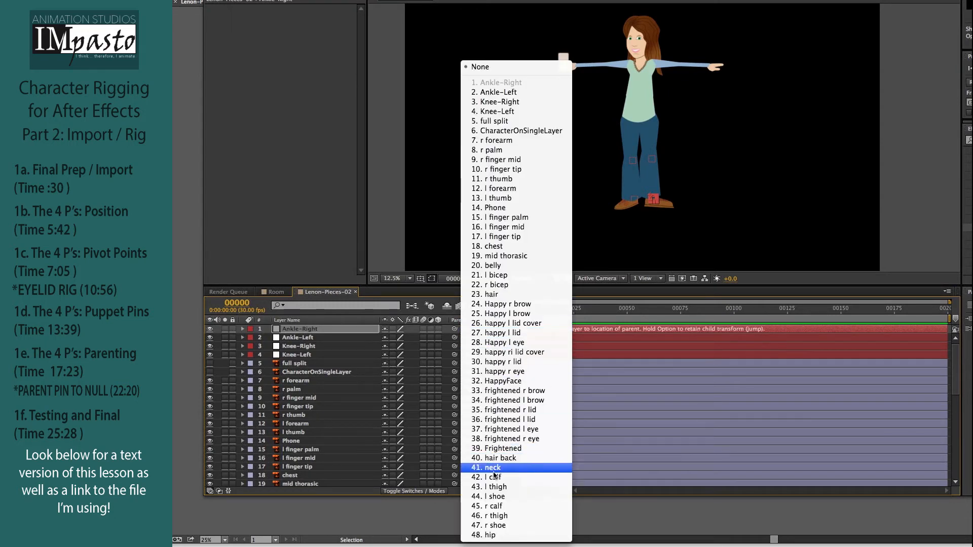
click(491, 526)
click(501, 337)
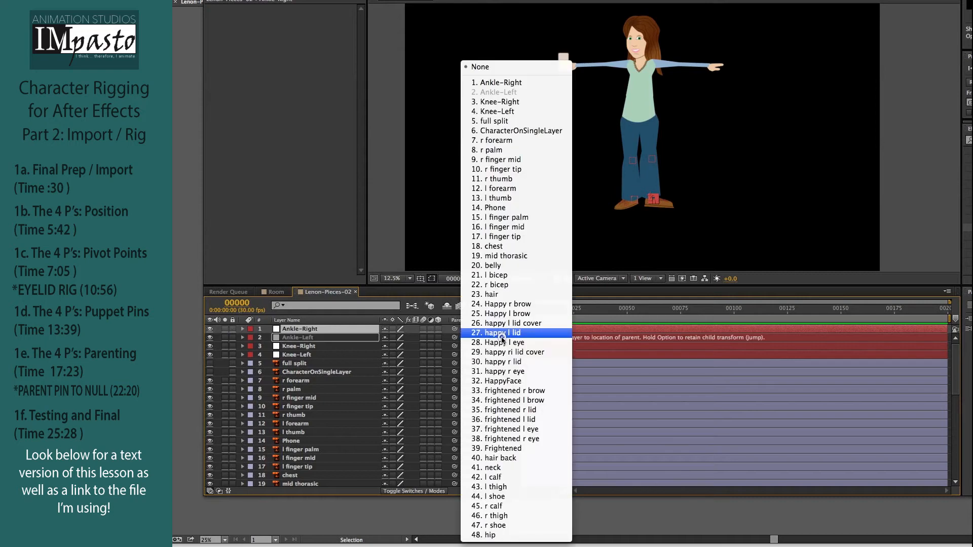
click(515, 502)
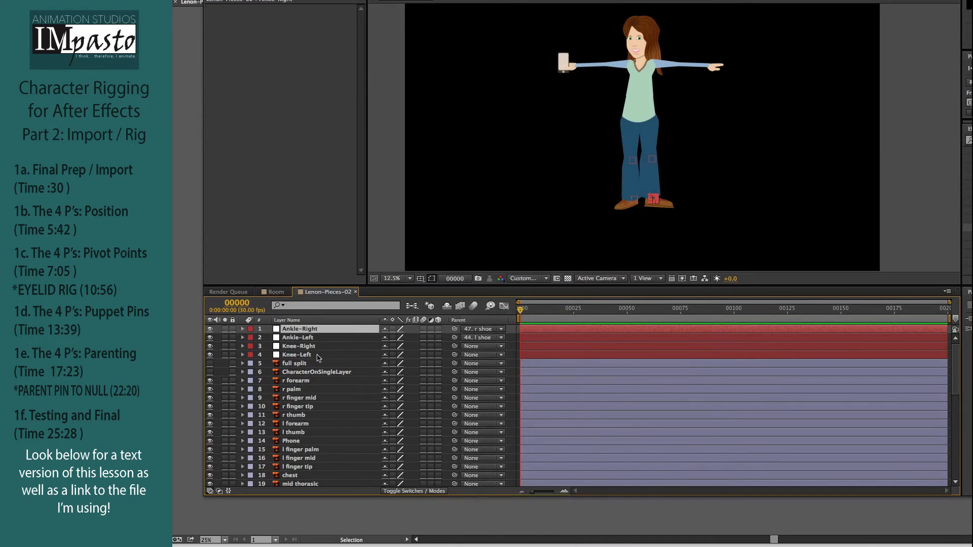
Parent the Knee-Right null to r thigh and the Knee-Left null to l thigh
click(322, 349)
click(501, 347)
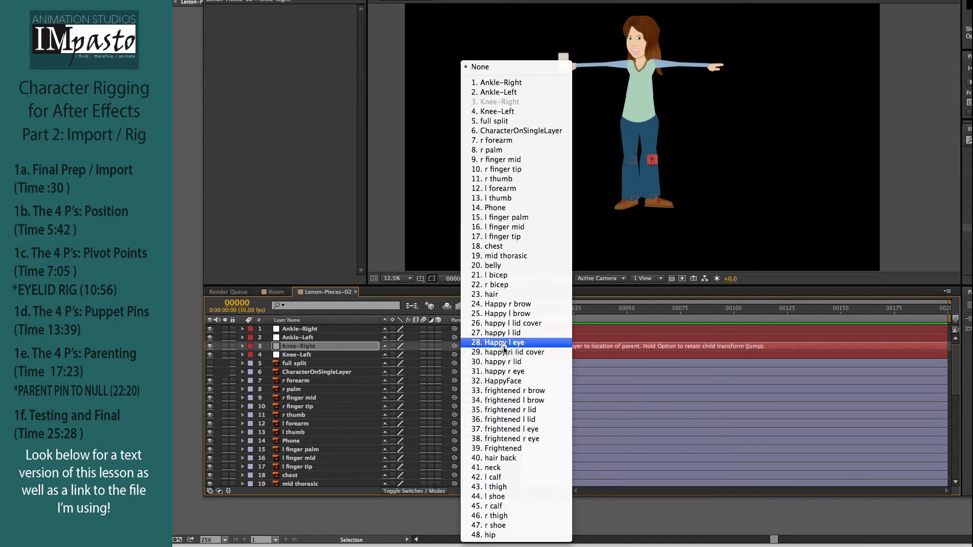
click(516, 516)
click(354, 356)
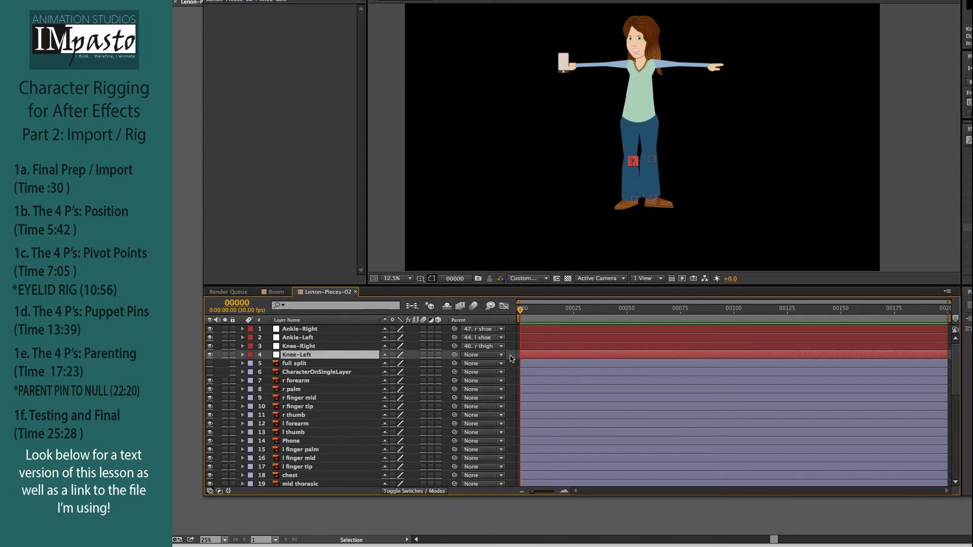
click(504, 357)
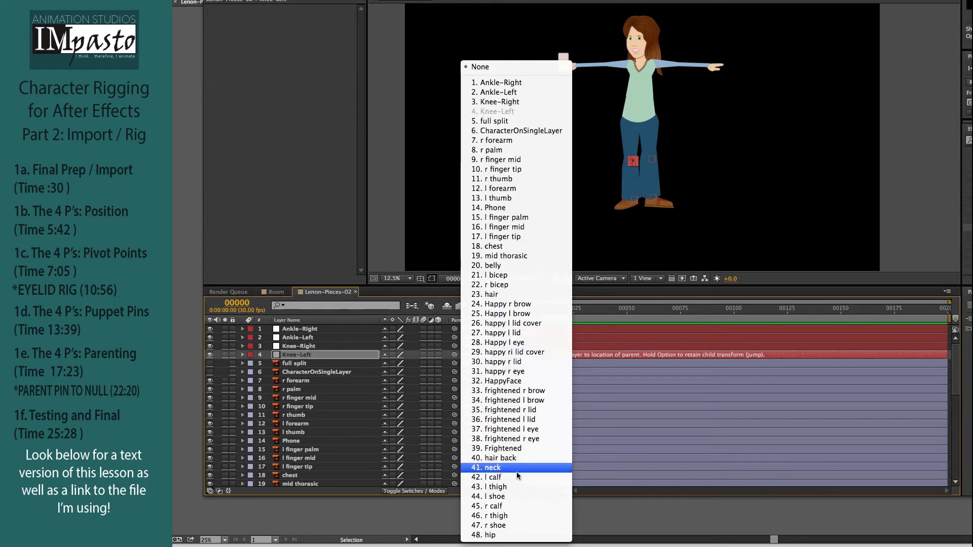
click(516, 487)
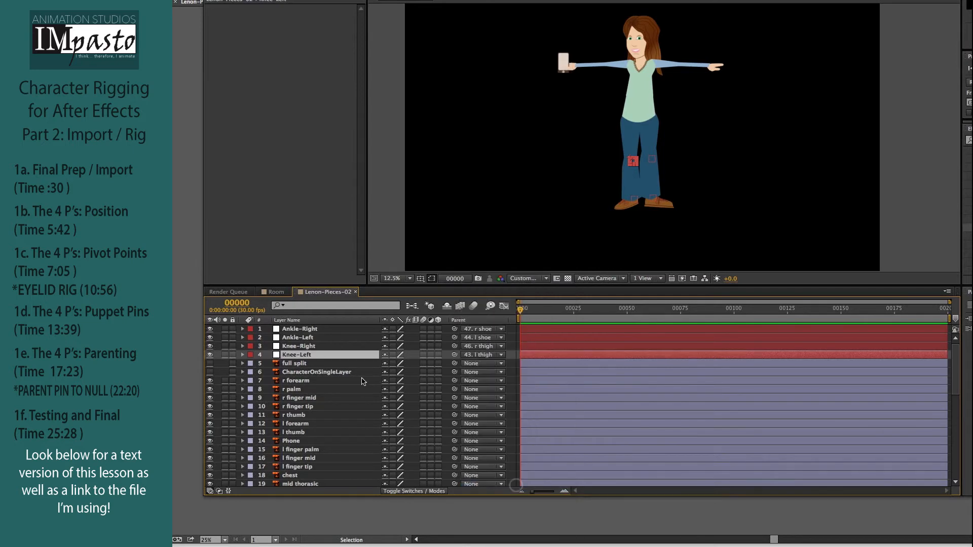
Delete the hidden full split and CharacterOnSingleLayer layers from the composition
click(292, 366)
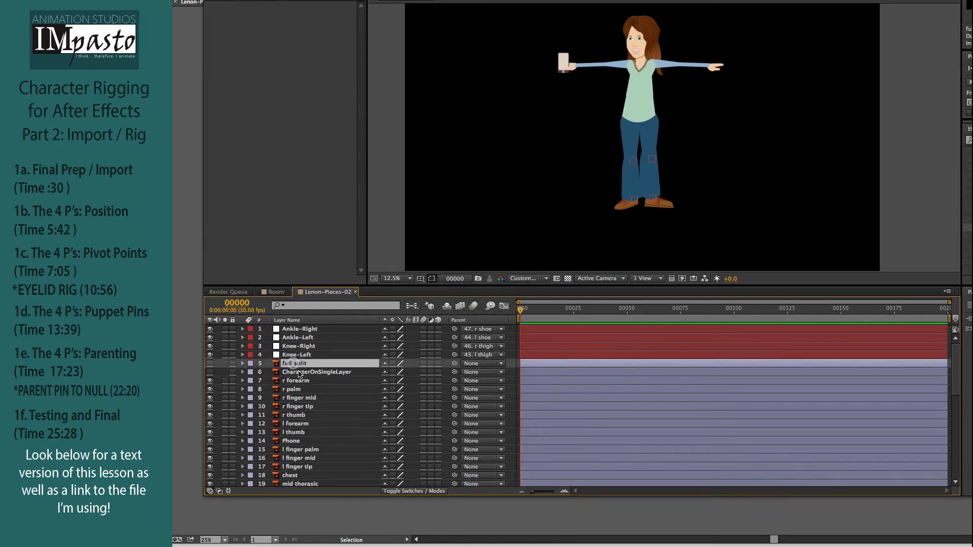
shift+click(298, 373)
key(BackSpace)
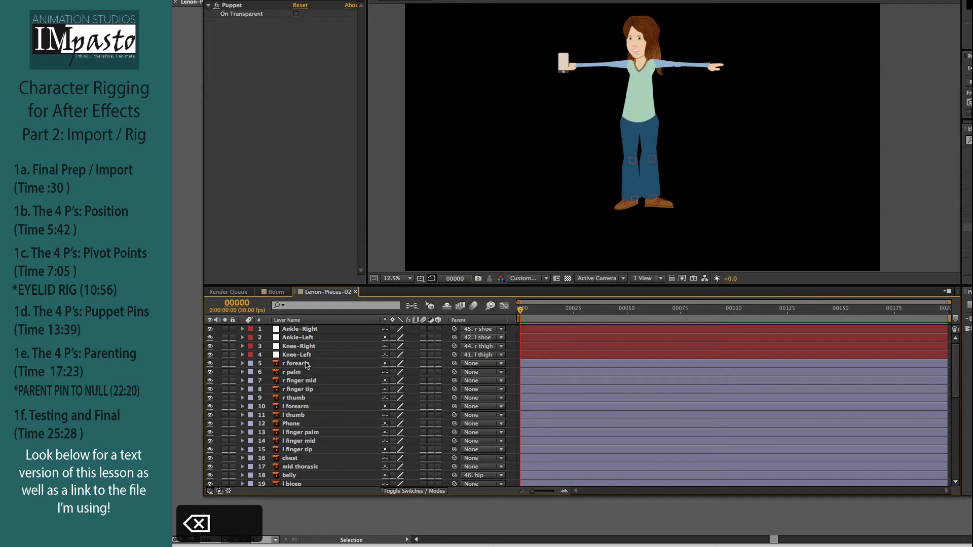
Parent the r forearm layer to r bicep and the r palm layer to r forearm
click(304, 363)
scroll(384, 375, down, 1)
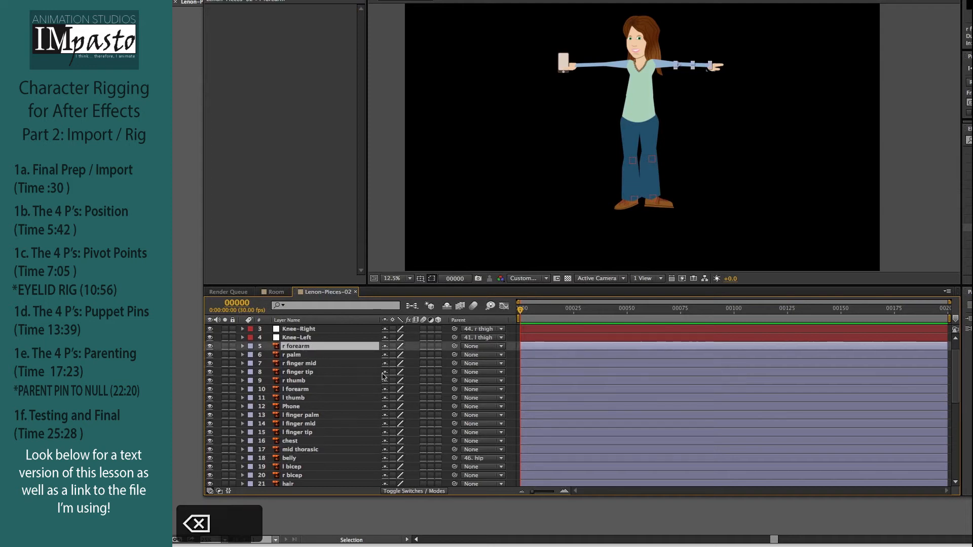
click(501, 347)
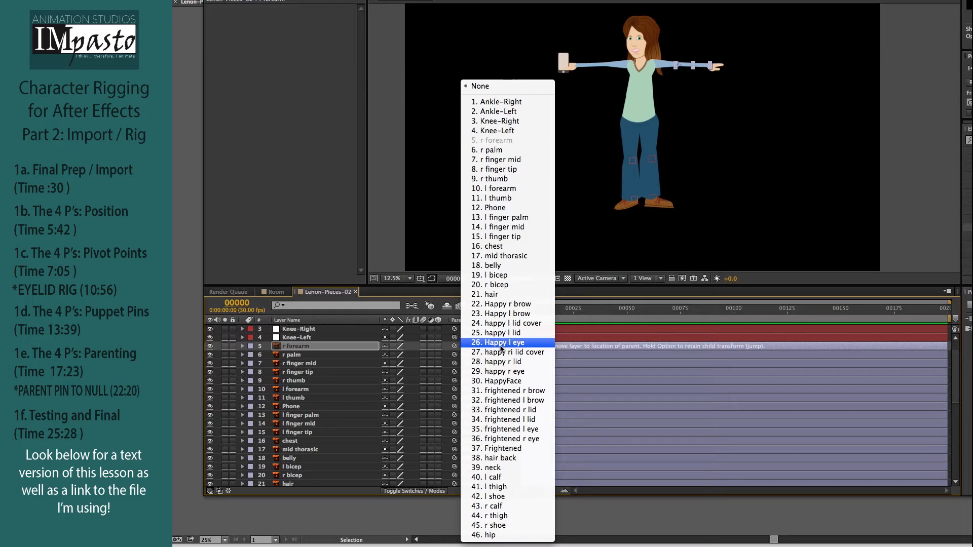
click(494, 285)
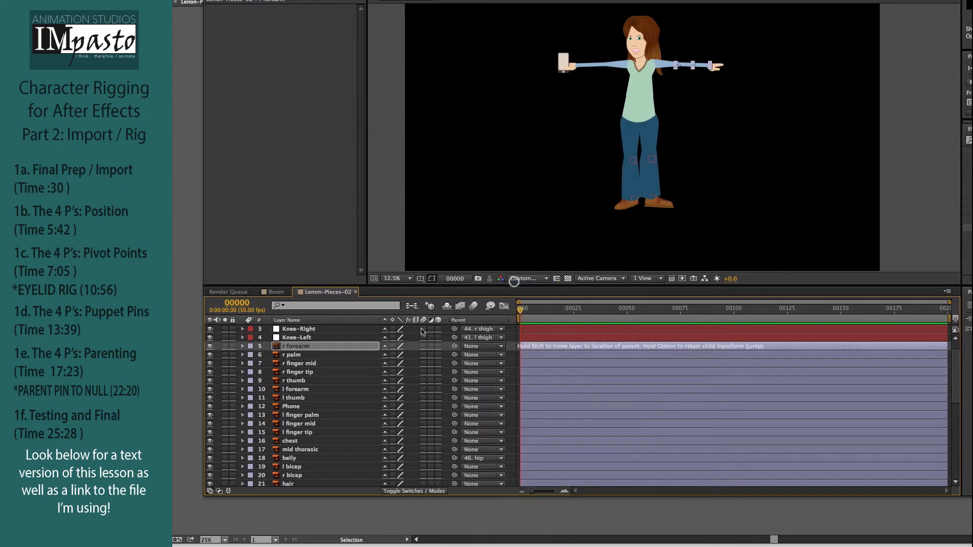
click(308, 354)
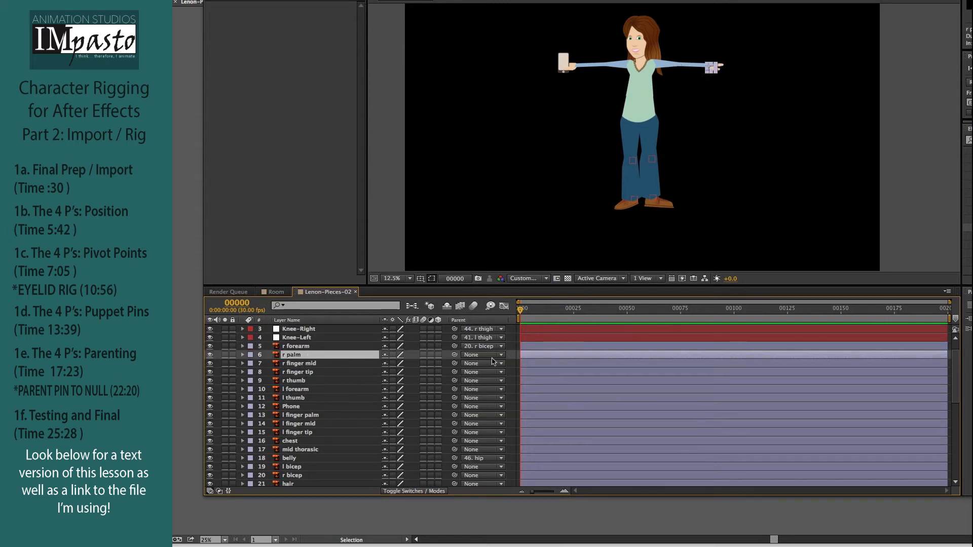
click(501, 357)
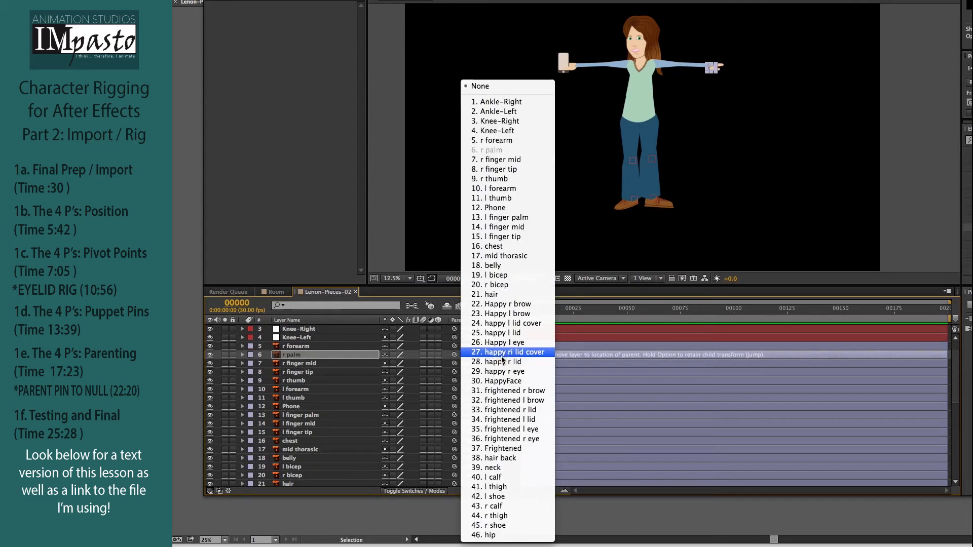
click(524, 142)
Parent the r finger mid layer to the r palm layer
click(313, 364)
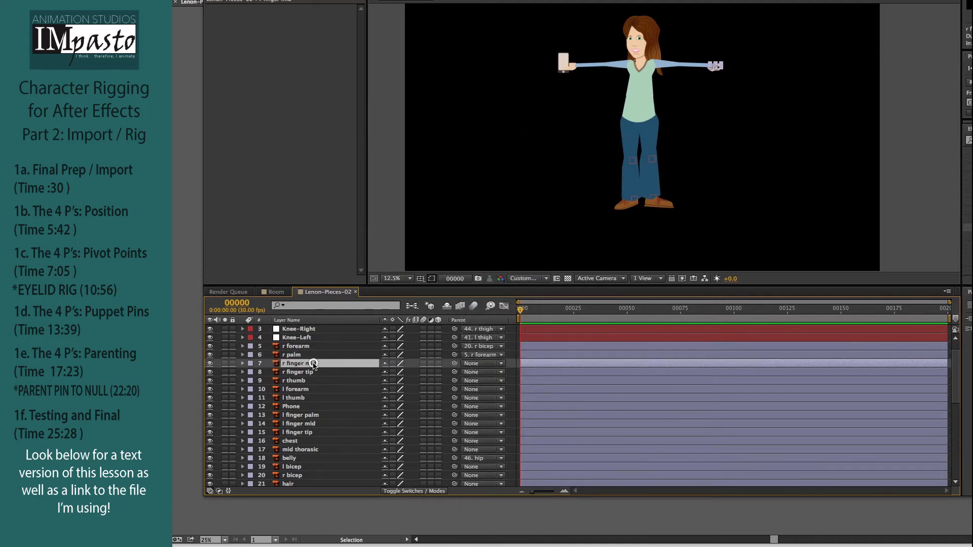
click(502, 364)
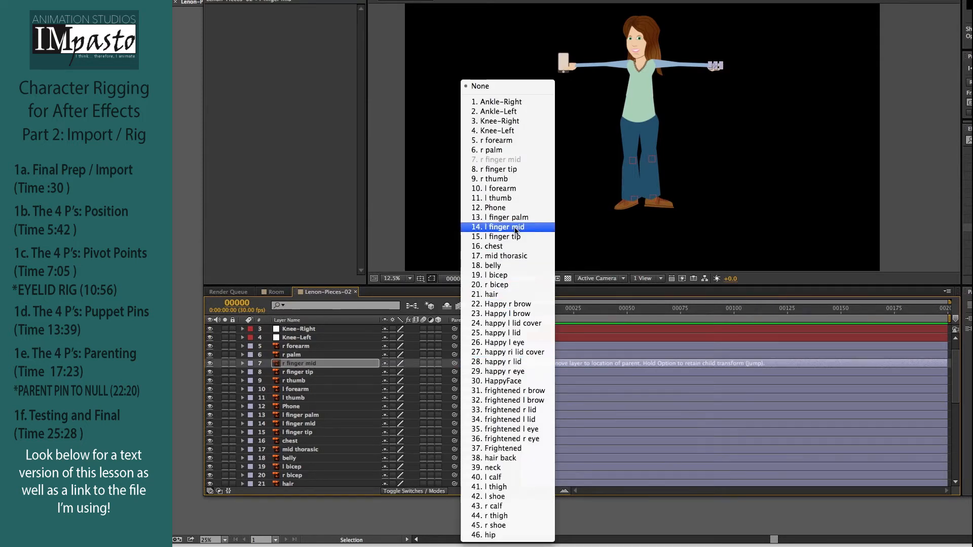
click(517, 150)
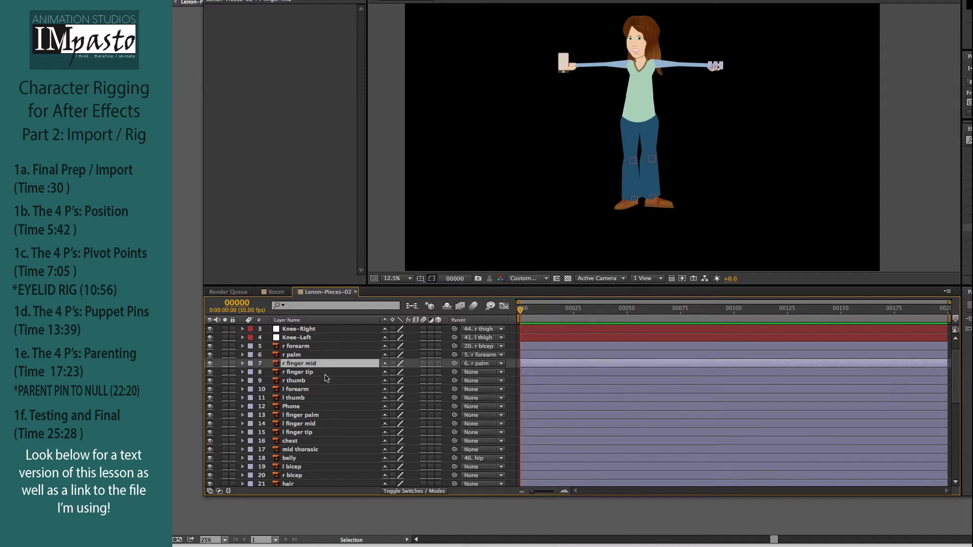
Parent the r finger tip layer to r finger mid and the r thumb layer to r palm
click(325, 375)
click(502, 373)
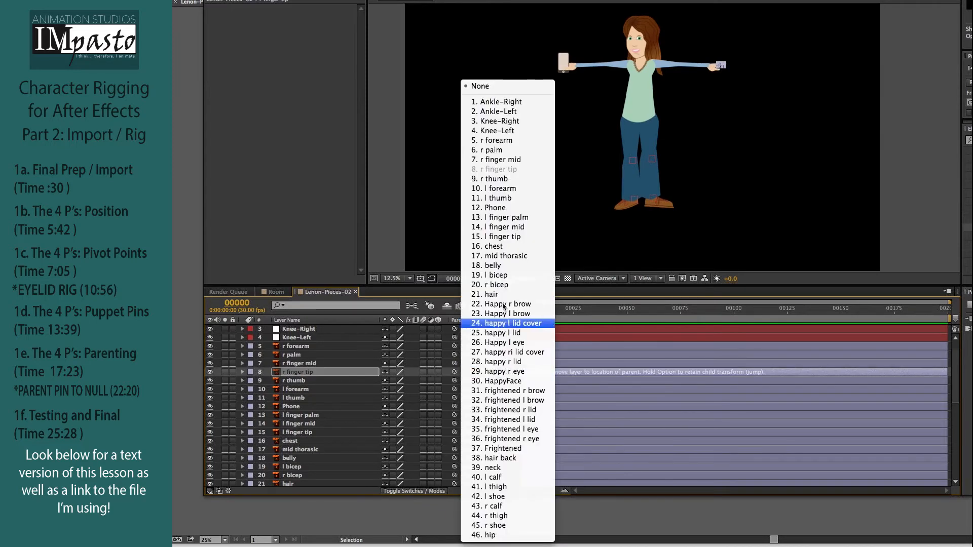
click(512, 160)
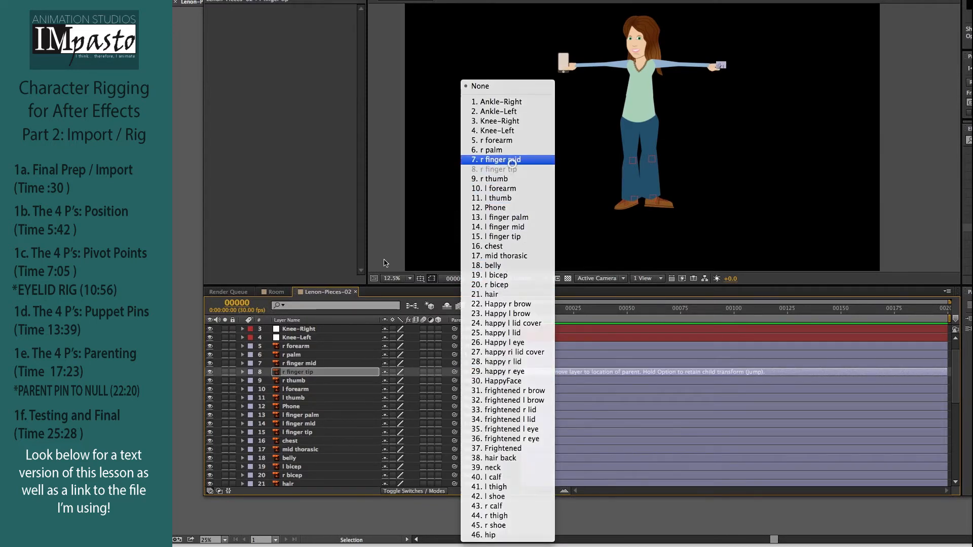
click(308, 381)
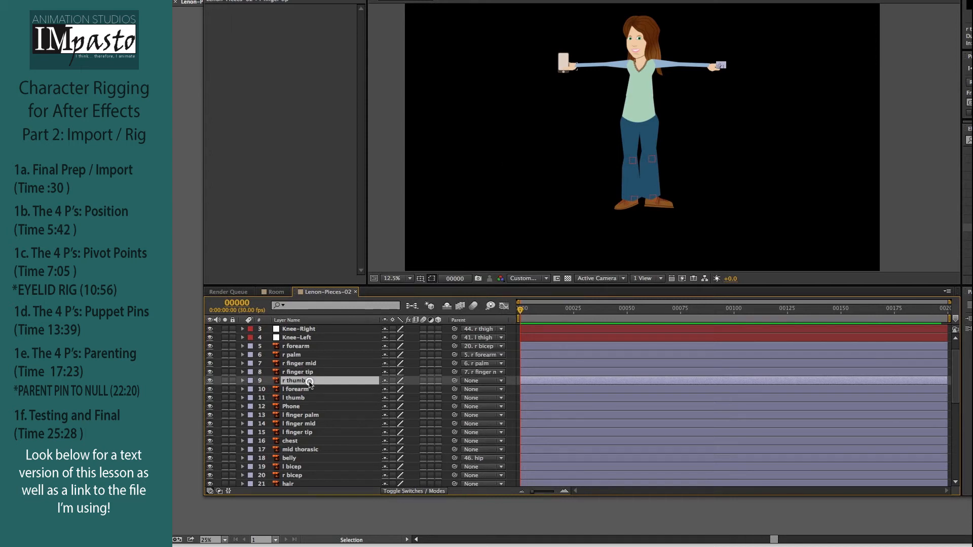
click(505, 382)
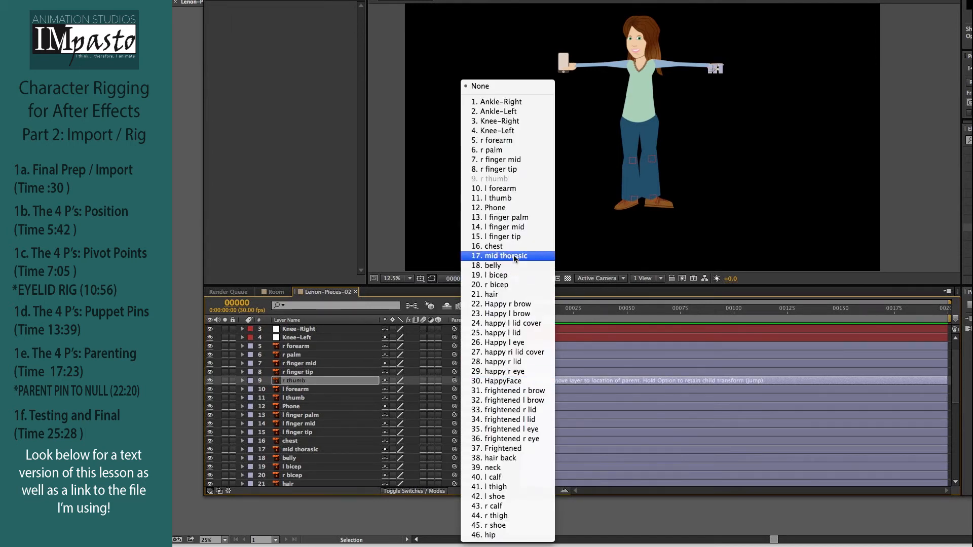
click(514, 150)
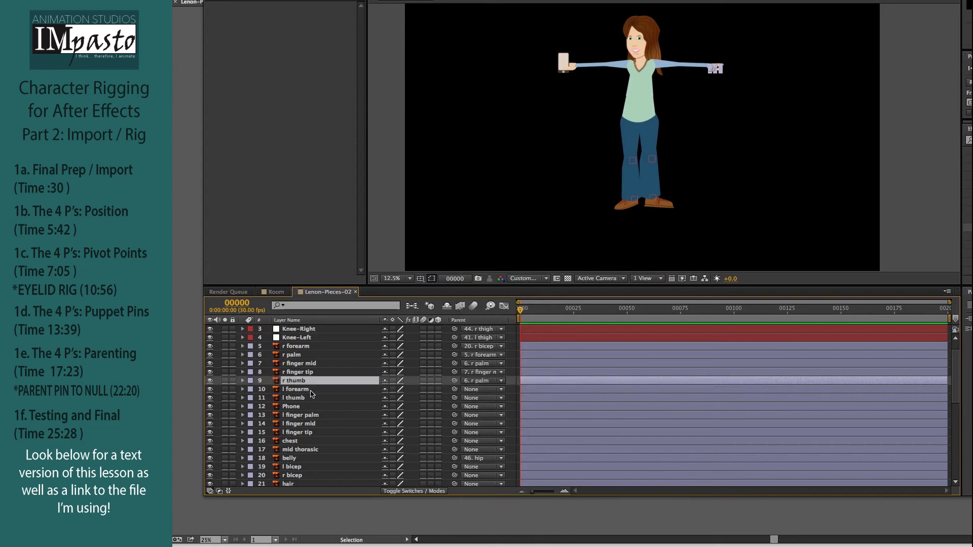
Parent the l forearm layer to l bicep and the l thumb layer to l finger palm
click(311, 390)
click(502, 389)
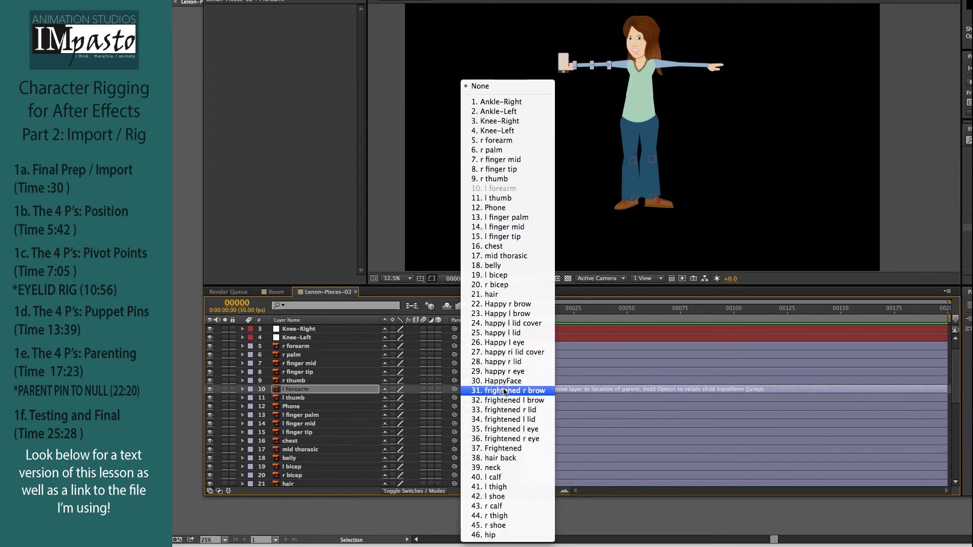
click(509, 275)
click(312, 397)
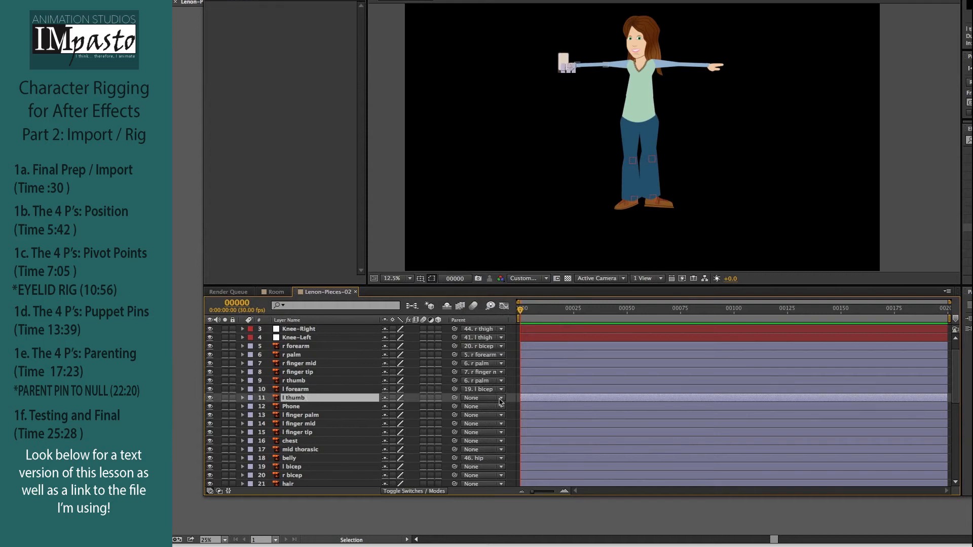
click(500, 400)
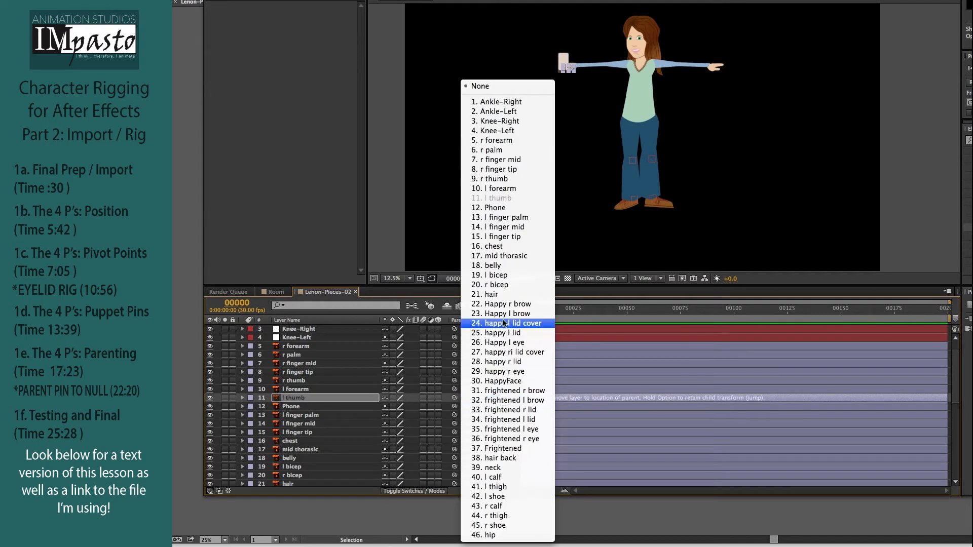
click(515, 217)
Parent the Phone layer to l finger palm and the l finger palm layer to l forearm
click(297, 407)
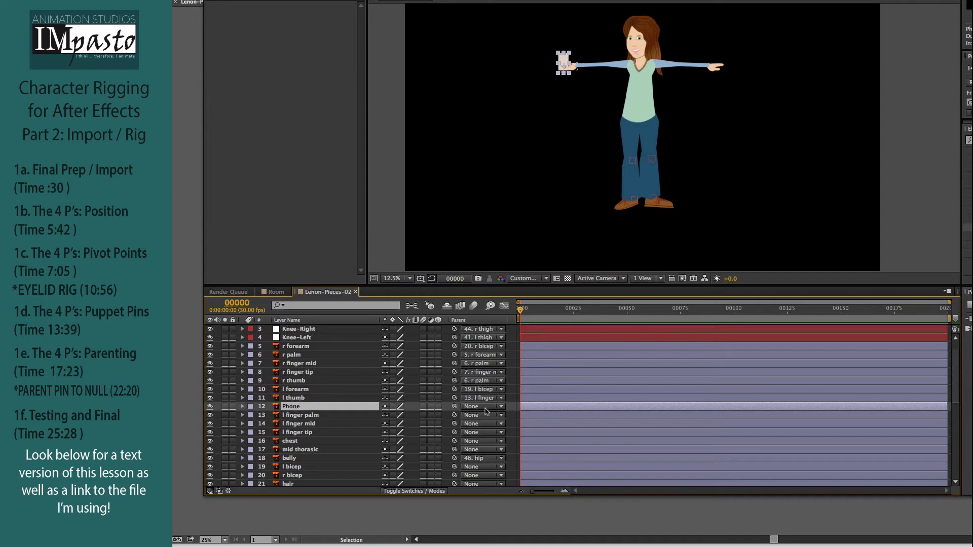
click(502, 407)
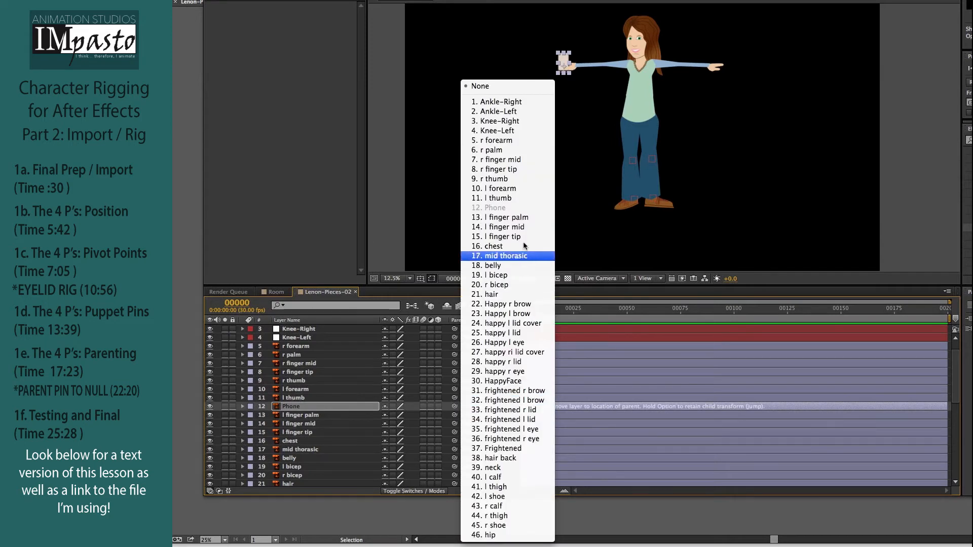
click(526, 218)
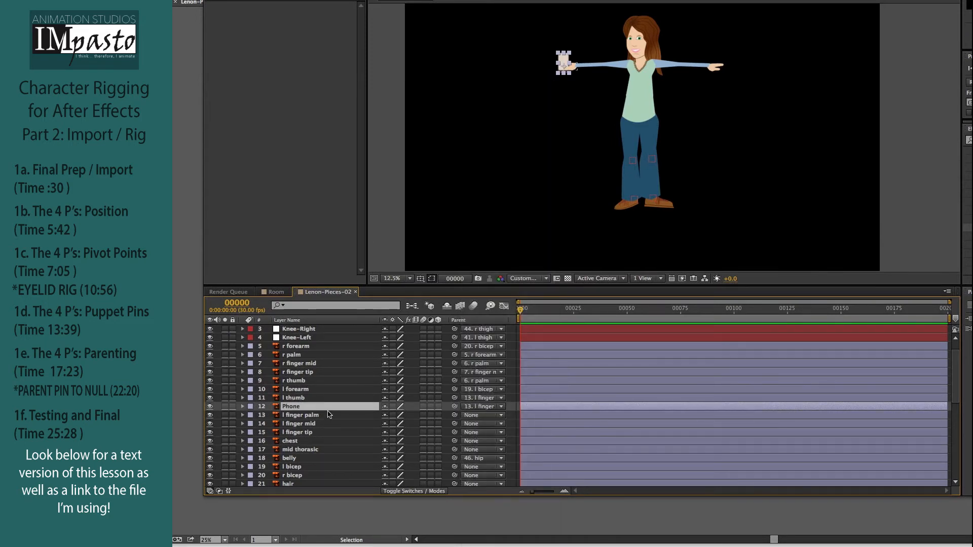
click(329, 415)
click(501, 415)
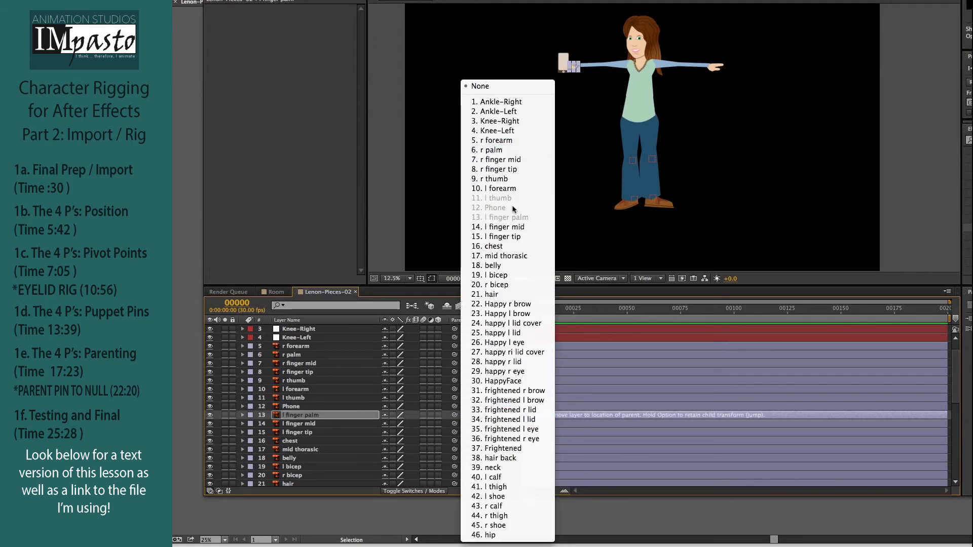
click(513, 188)
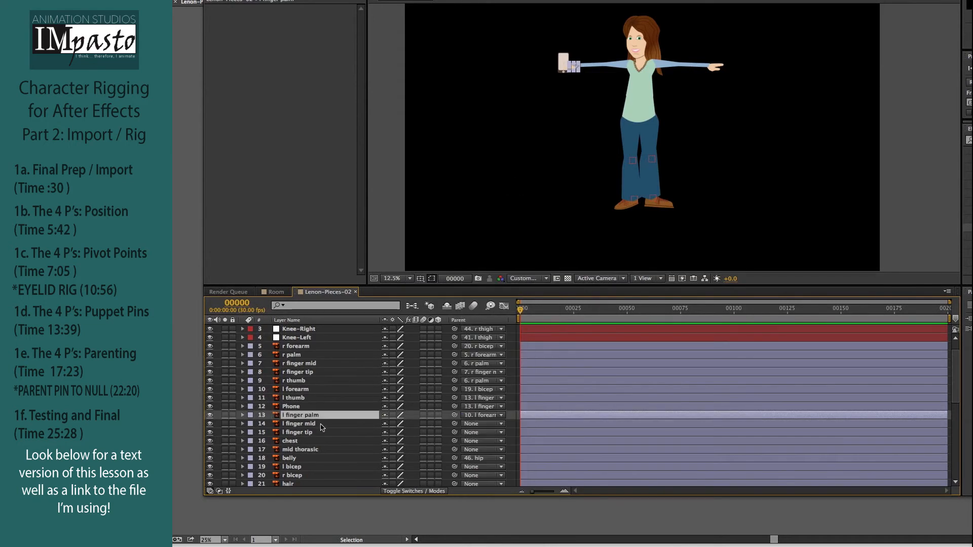
Parent the l finger mid layer to l finger palm and the l finger tip layer to l finger mid
click(322, 426)
click(503, 426)
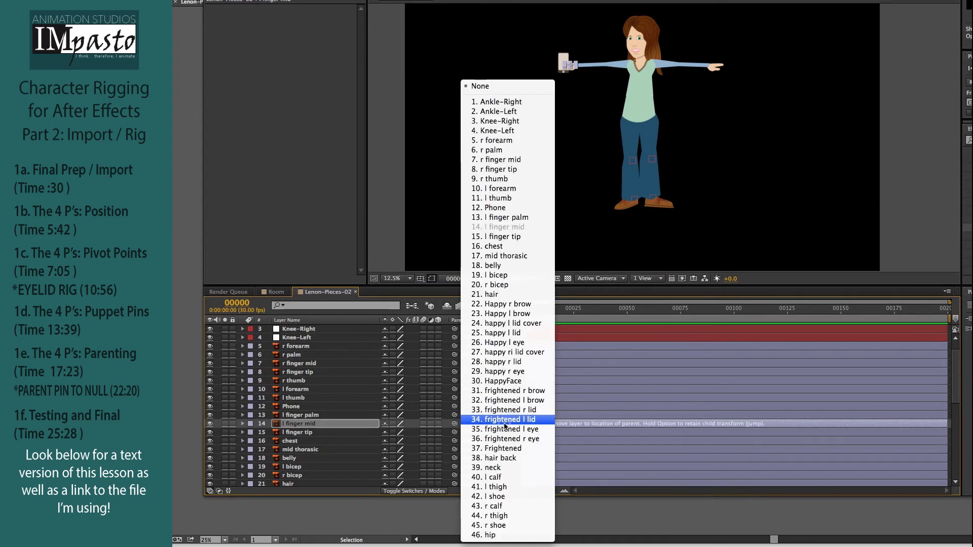
click(512, 219)
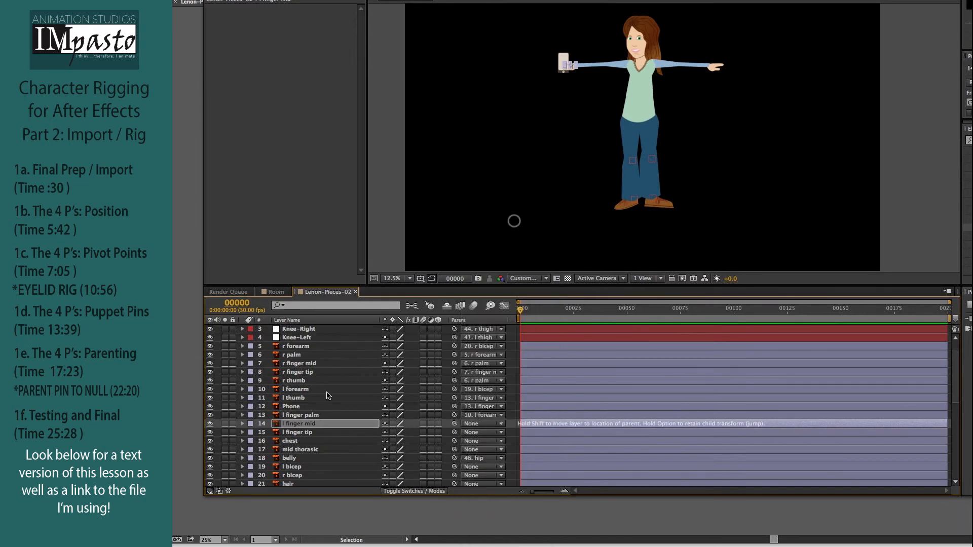
click(324, 432)
click(501, 431)
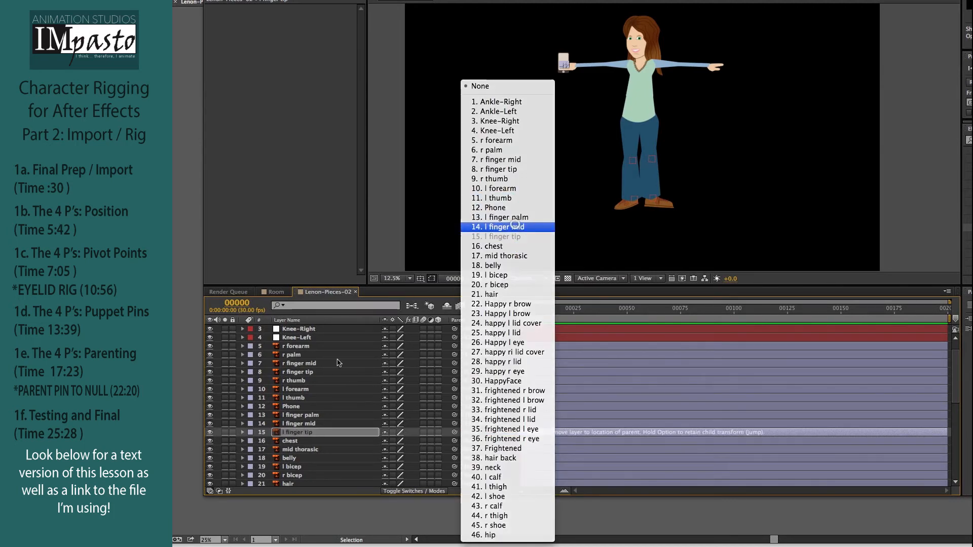
click(515, 226)
Parent the mid thorasic layer to belly and the chest layer to mid thorasic
scroll(349, 418, down, 5)
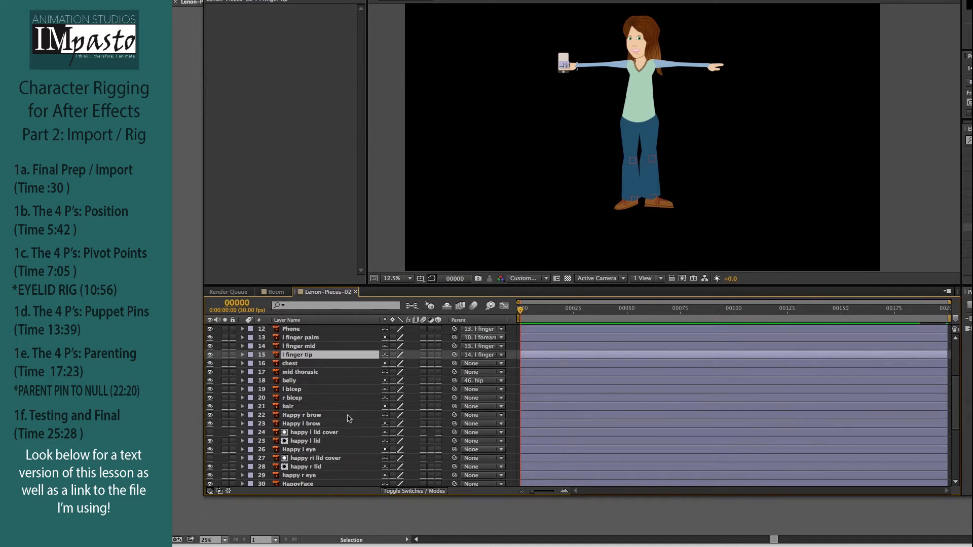
click(323, 355)
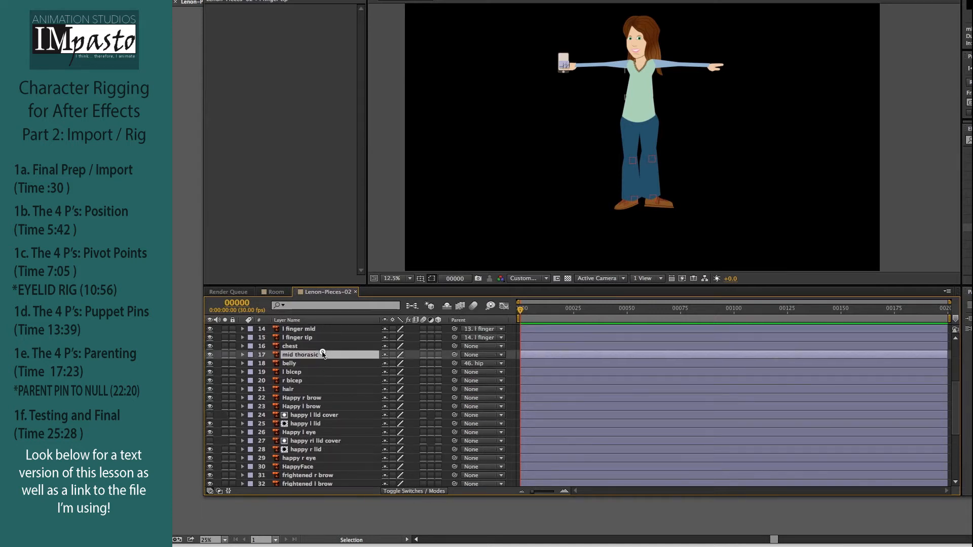
click(500, 354)
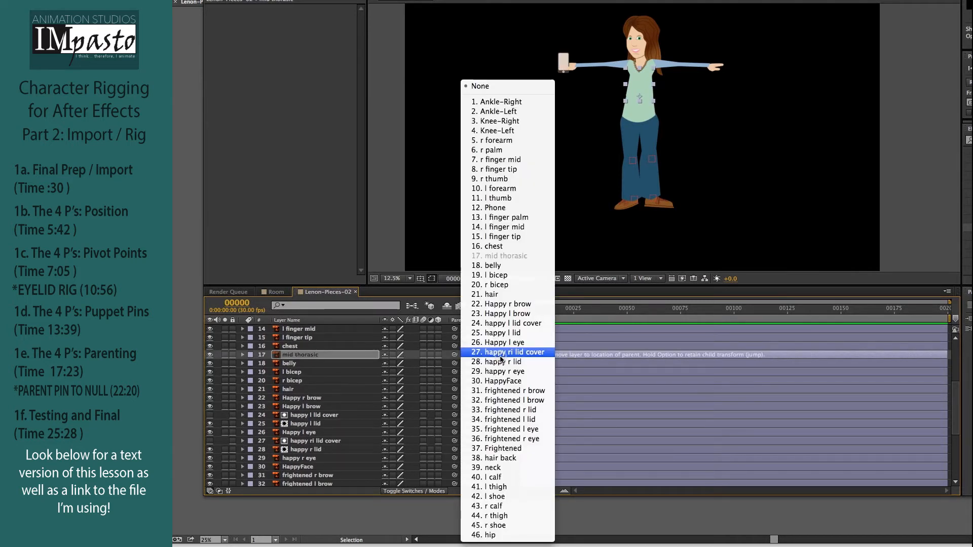
click(502, 266)
click(328, 346)
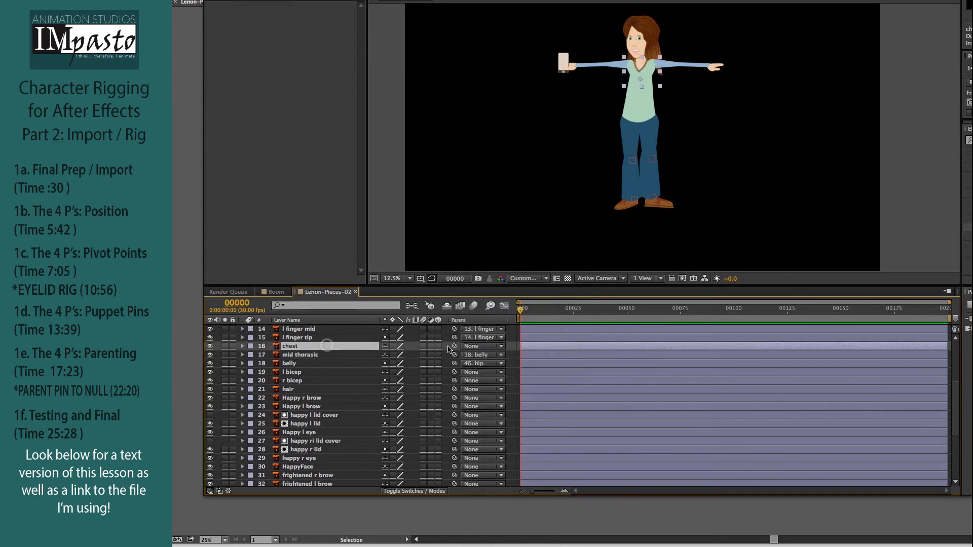
click(502, 346)
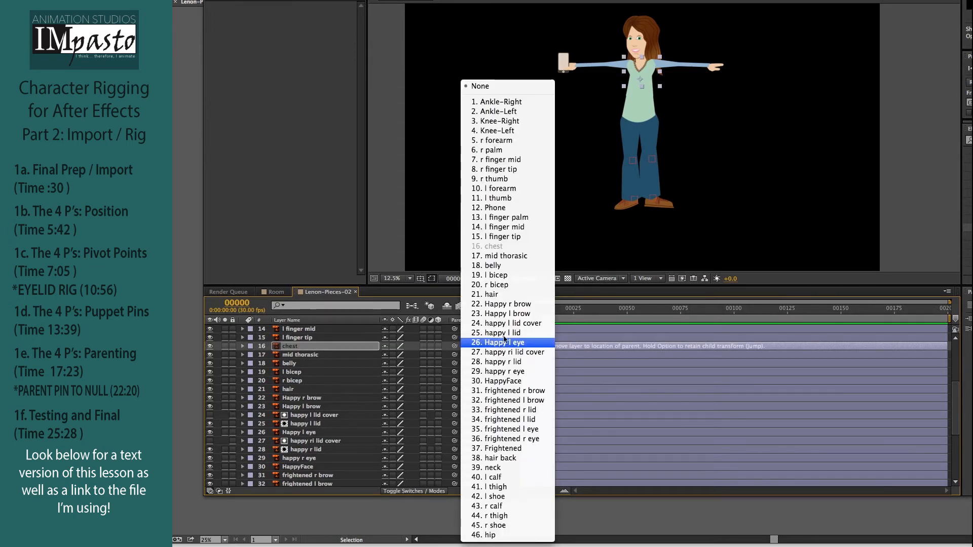
click(509, 255)
Parent the neck layer to the chest layer
scroll(327, 388, down, 1)
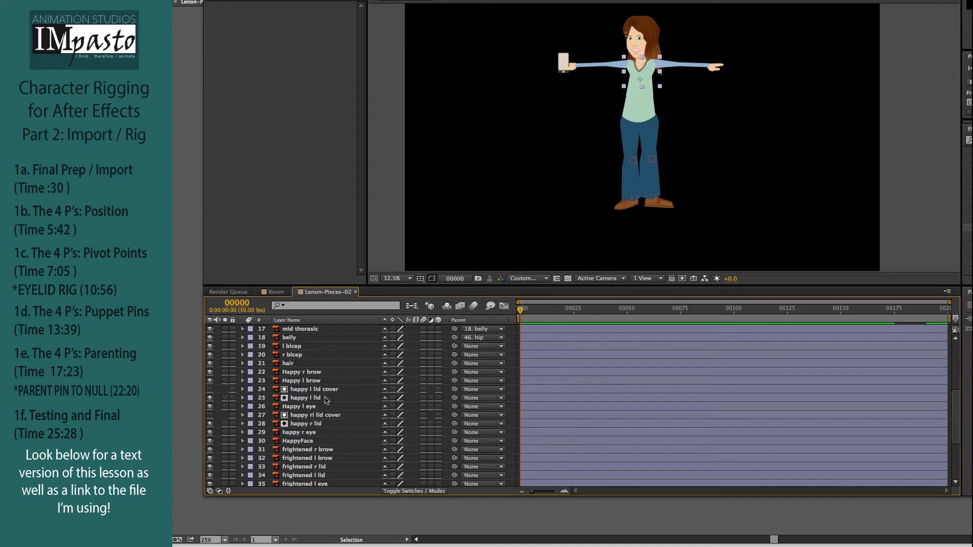
scroll(320, 421, down, 4)
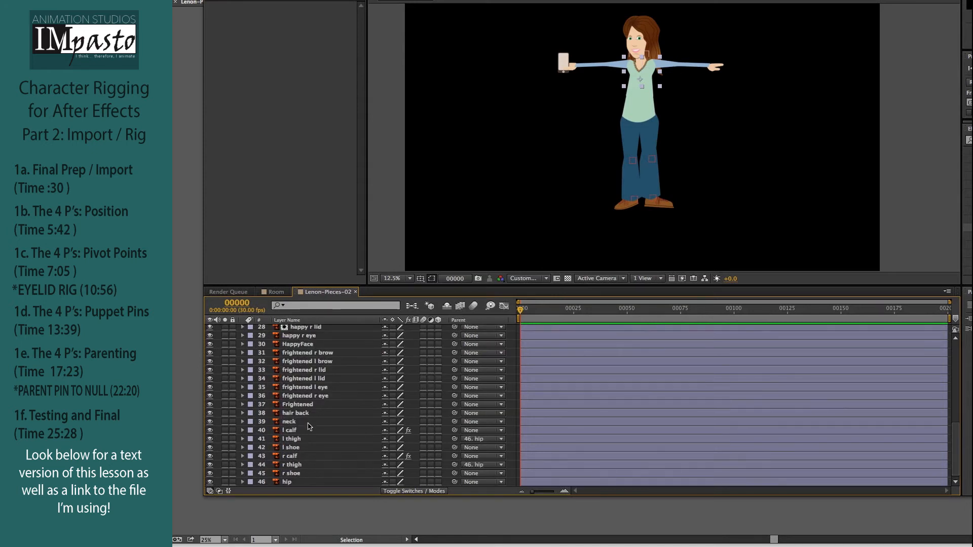
click(308, 423)
click(501, 422)
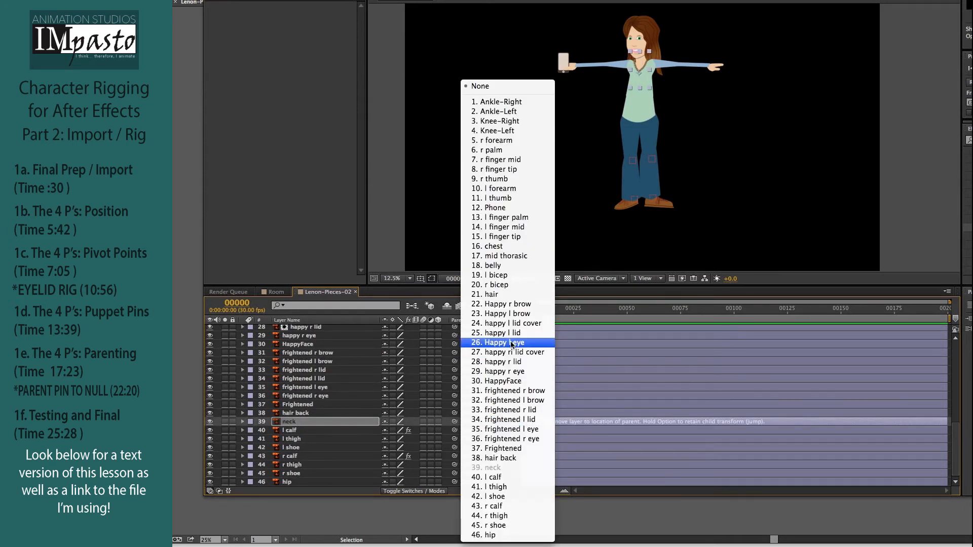
click(514, 246)
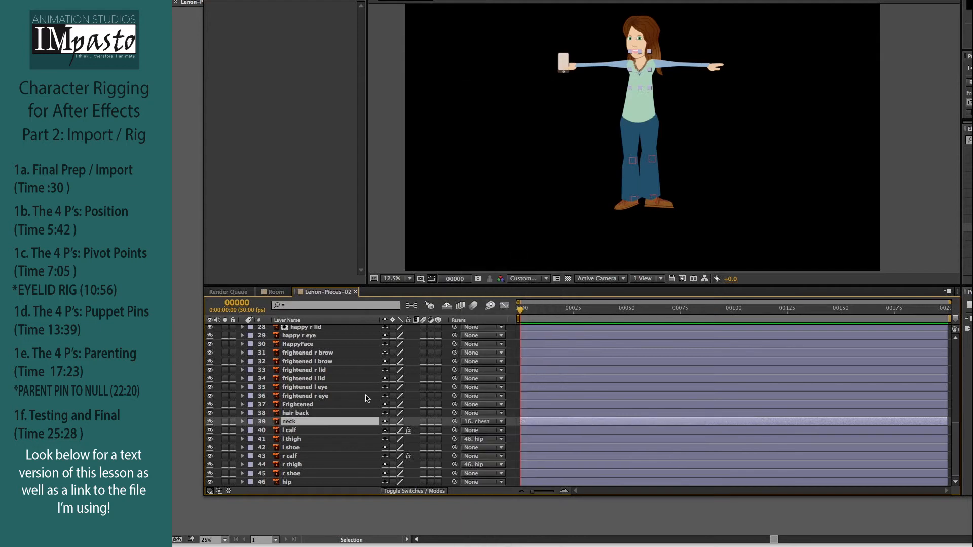
Parent the l bicep and r bicep layers together to the chest layer
scroll(367, 399, up, 3)
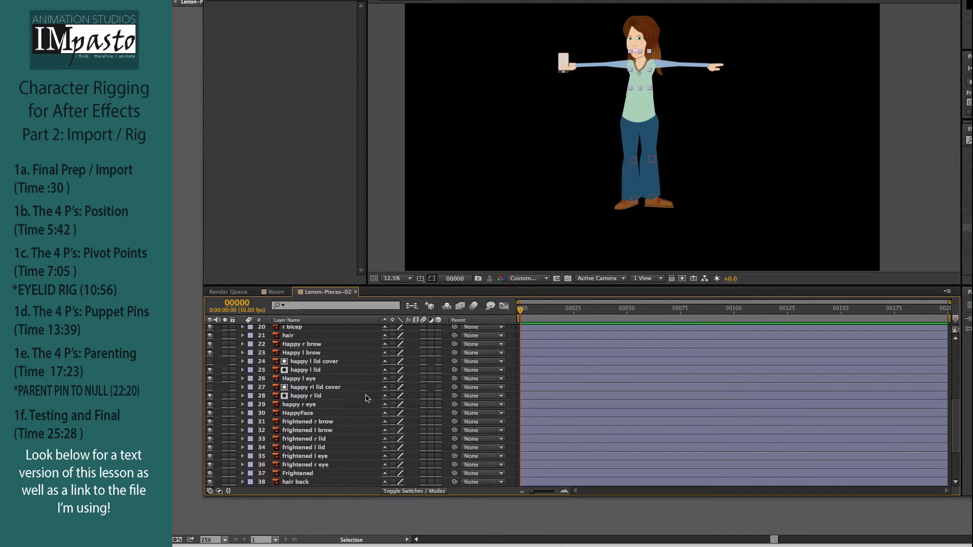
scroll(368, 398, up, 1)
scroll(367, 398, up, 1)
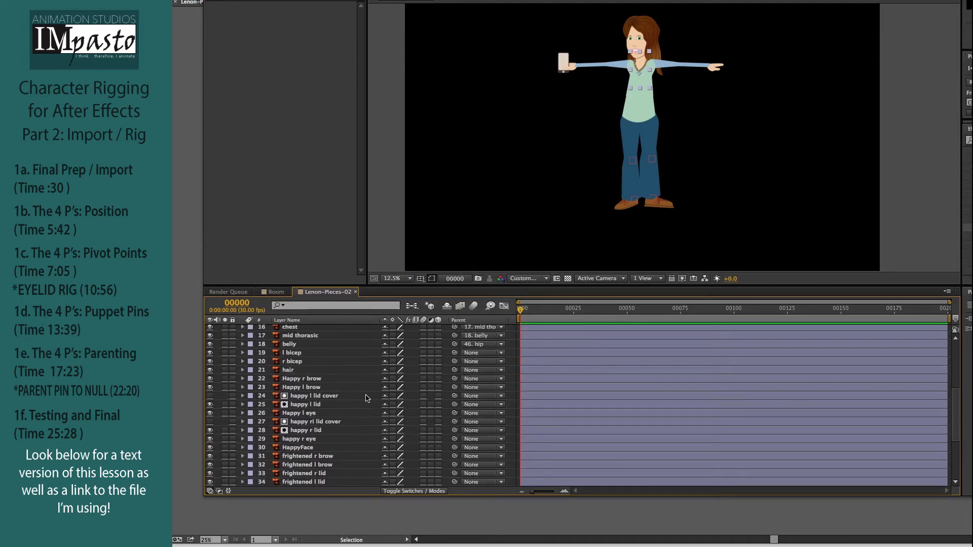
click(338, 371)
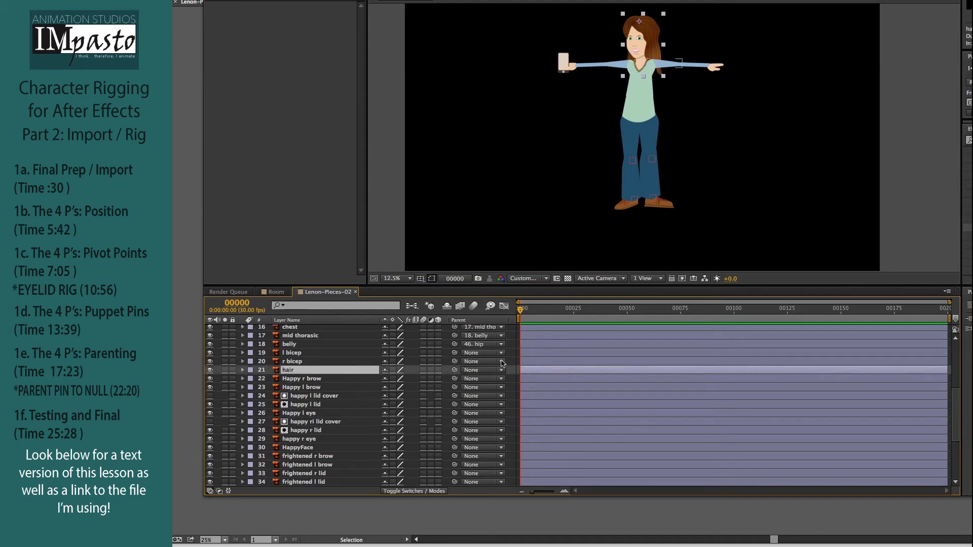
click(502, 353)
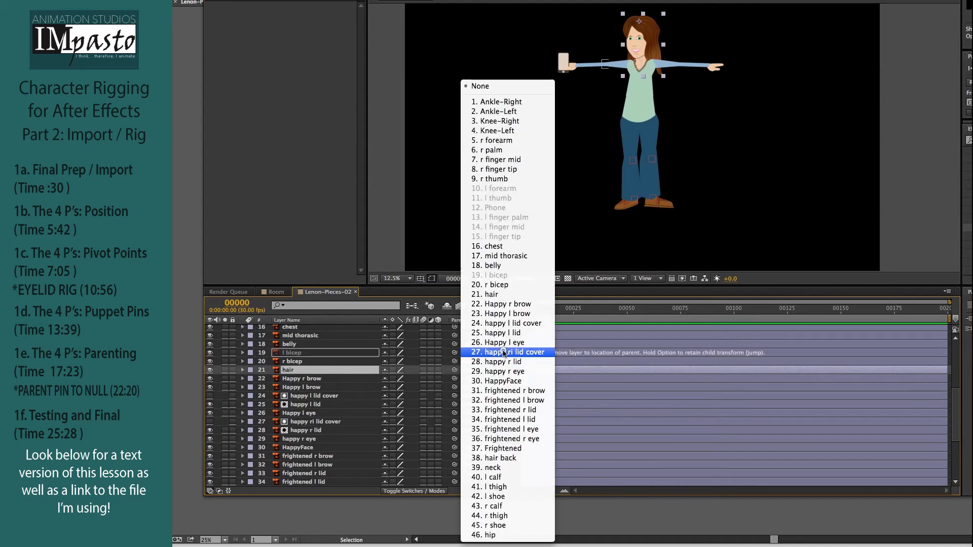
click(348, 353)
click(329, 362)
shift+click(320, 353)
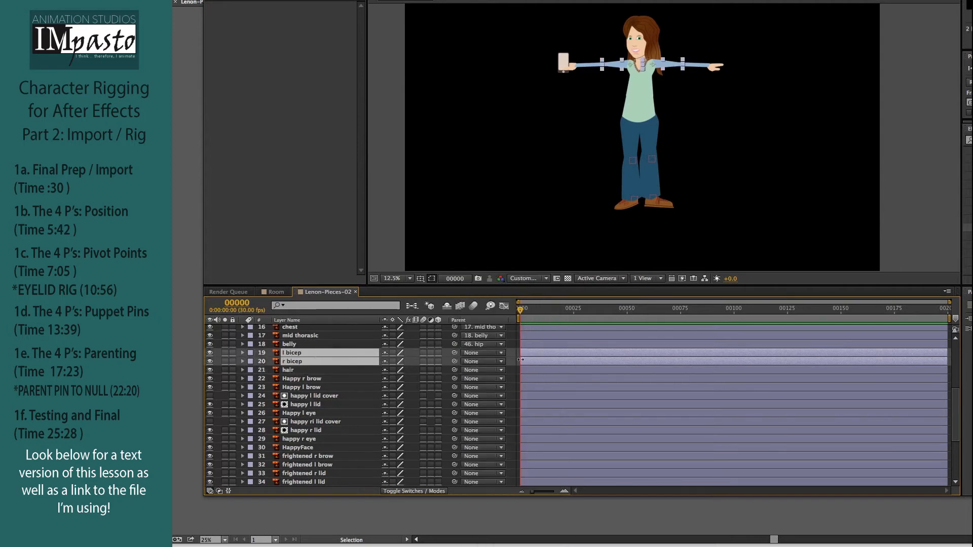
click(502, 356)
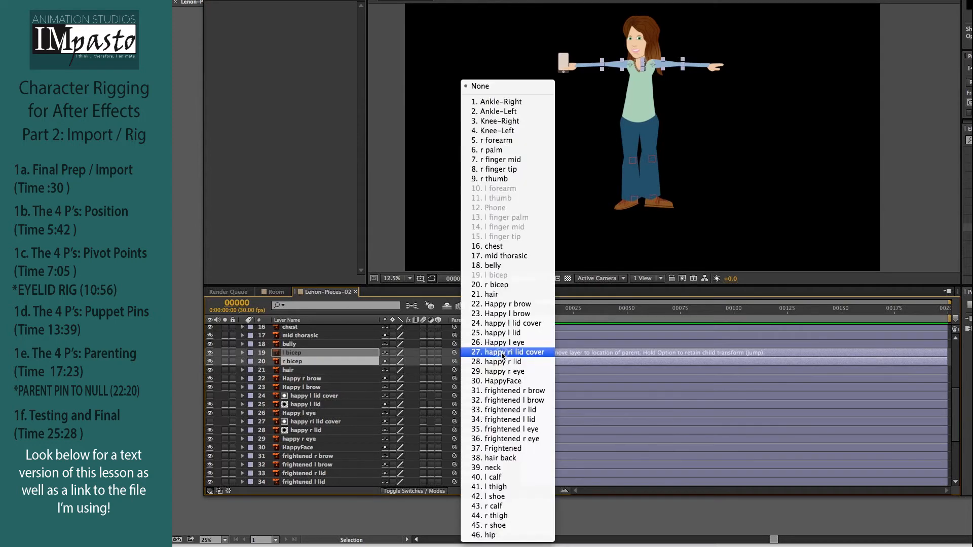
click(496, 246)
Parent the hair layer to the HappyFace layer
click(334, 370)
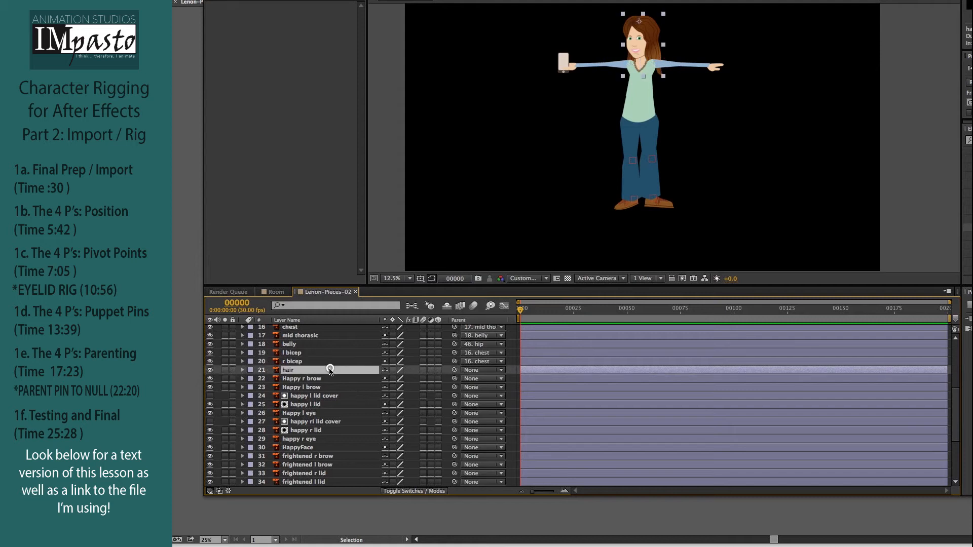
click(502, 370)
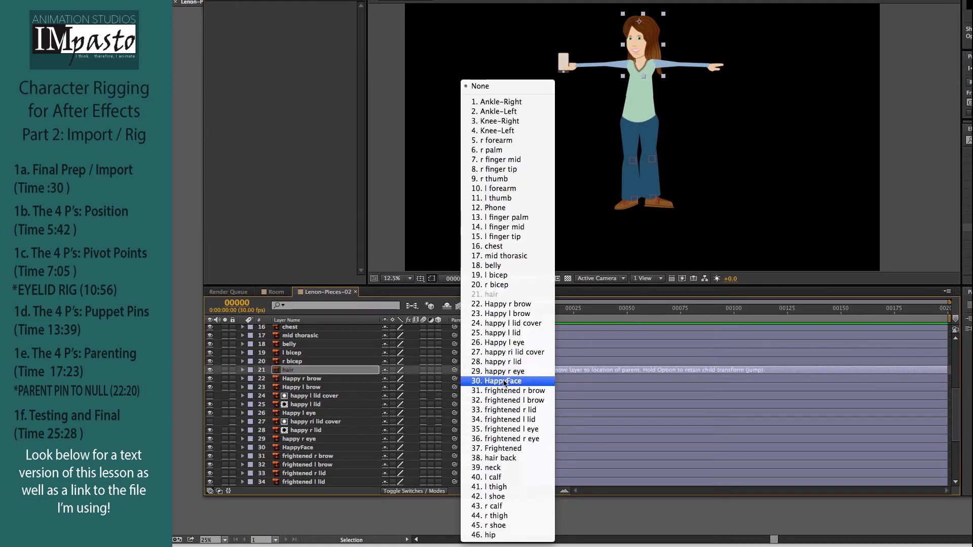
click(504, 381)
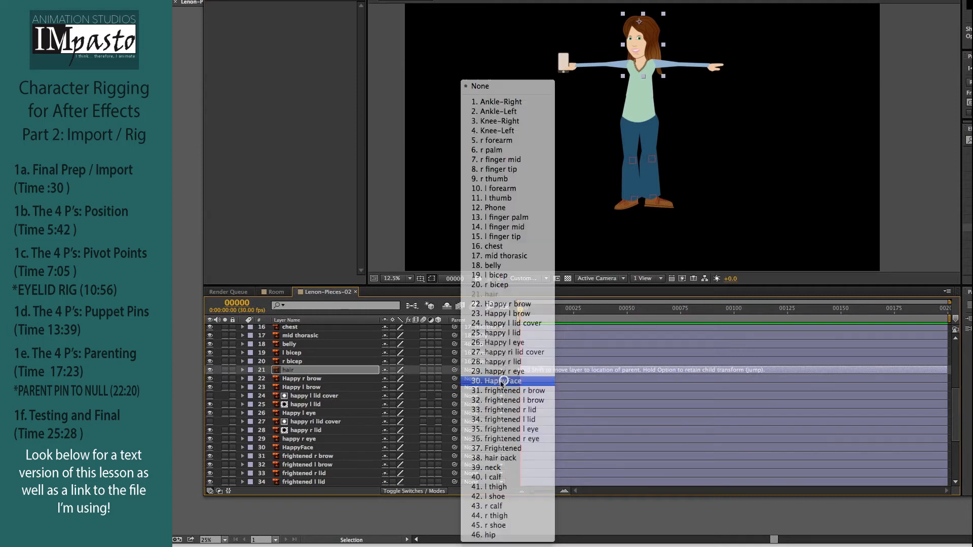
scroll(349, 421, down, 1)
scroll(349, 421, down, 2)
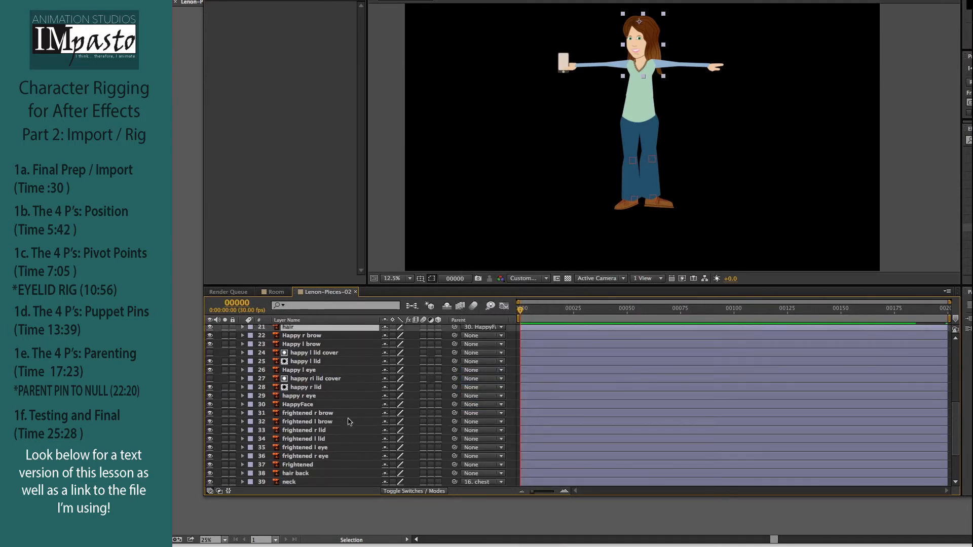
Parent the Frightened layer to the HappyFace layer
scroll(338, 388, up, 1)
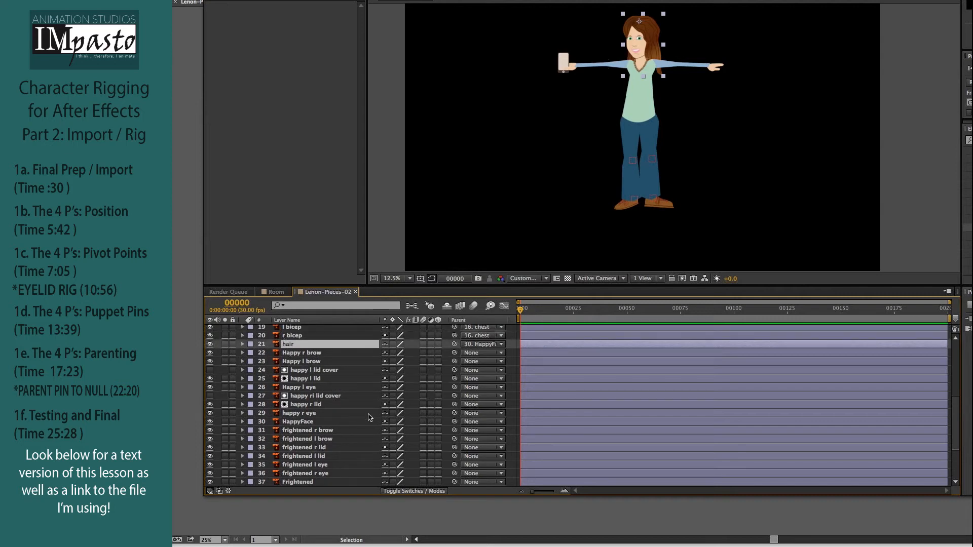
click(348, 482)
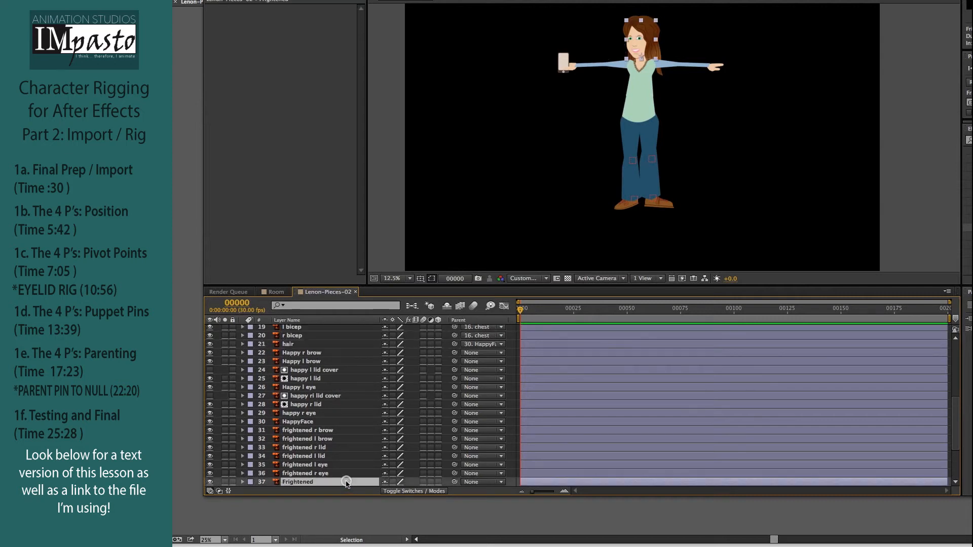
click(501, 482)
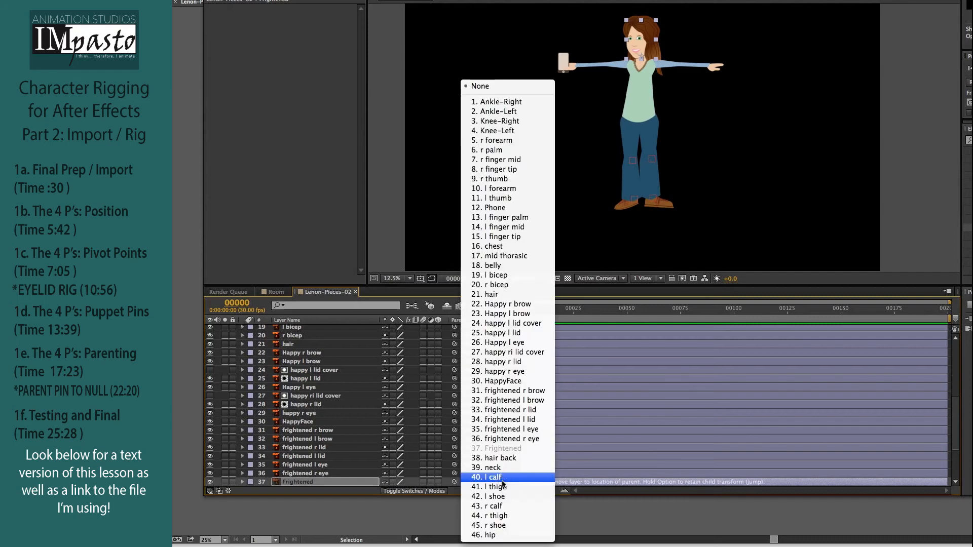
click(519, 384)
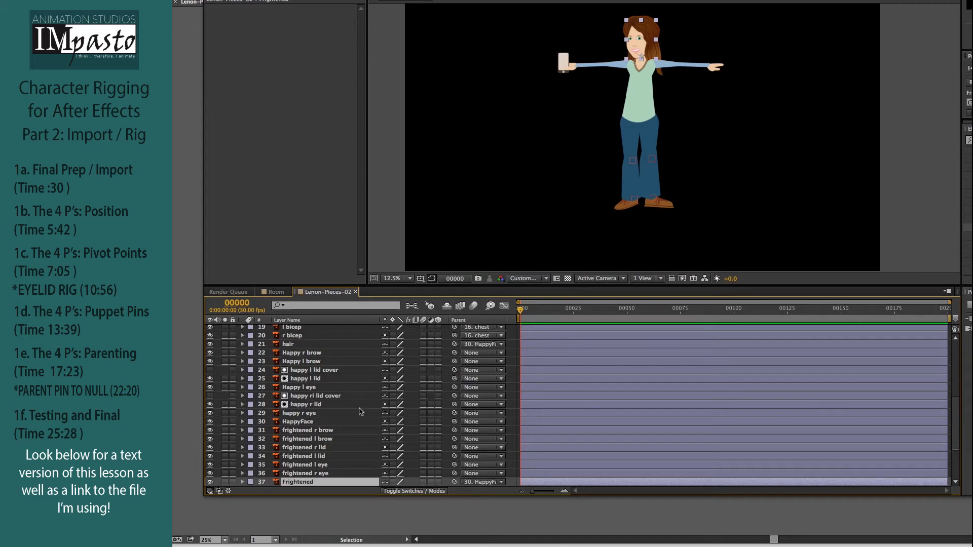
Parent the HappyFace layer to the neck layer
scroll(360, 411, down, 1)
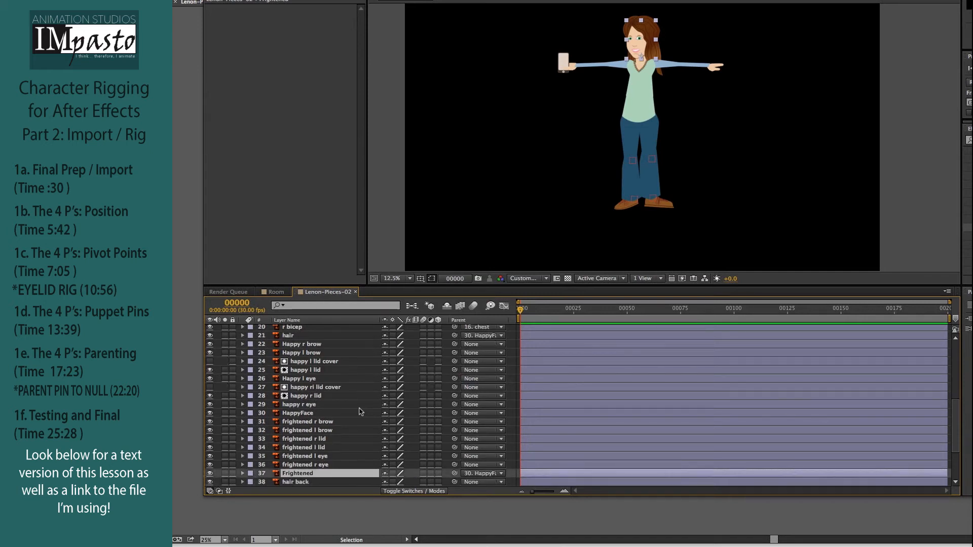
scroll(361, 411, down, 1)
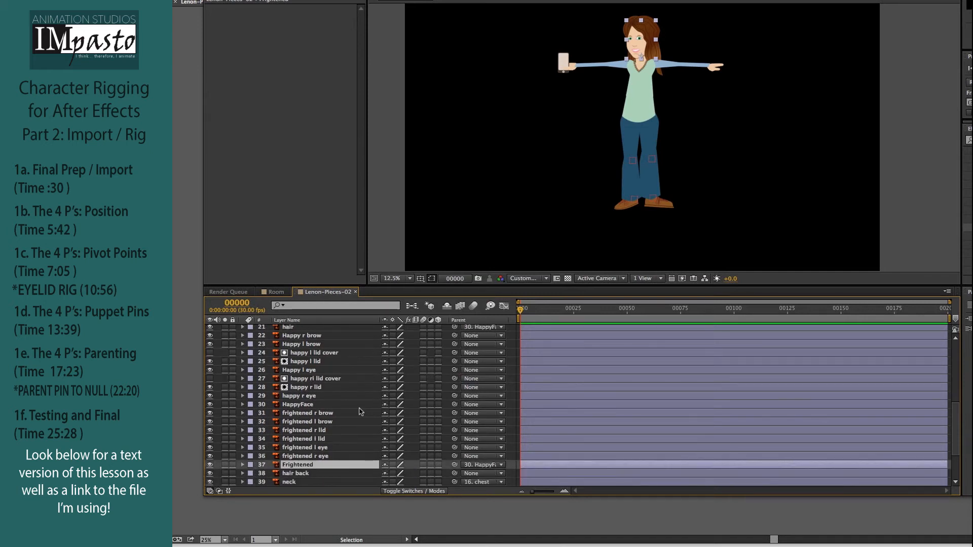
click(307, 405)
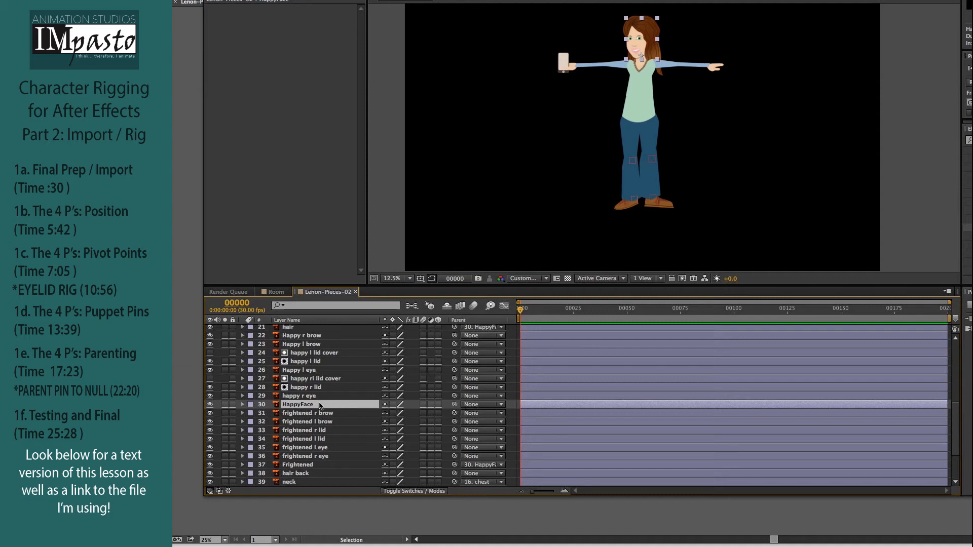
click(501, 408)
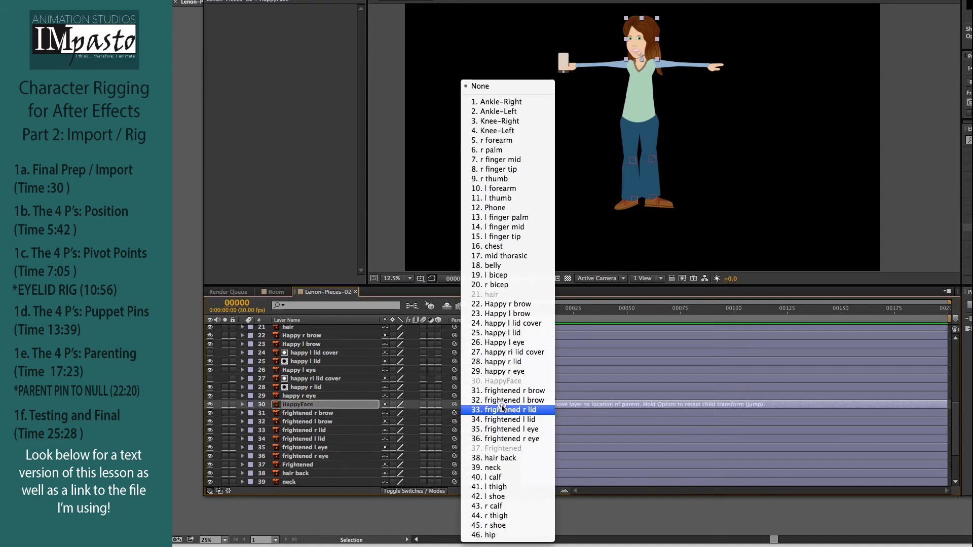
click(502, 467)
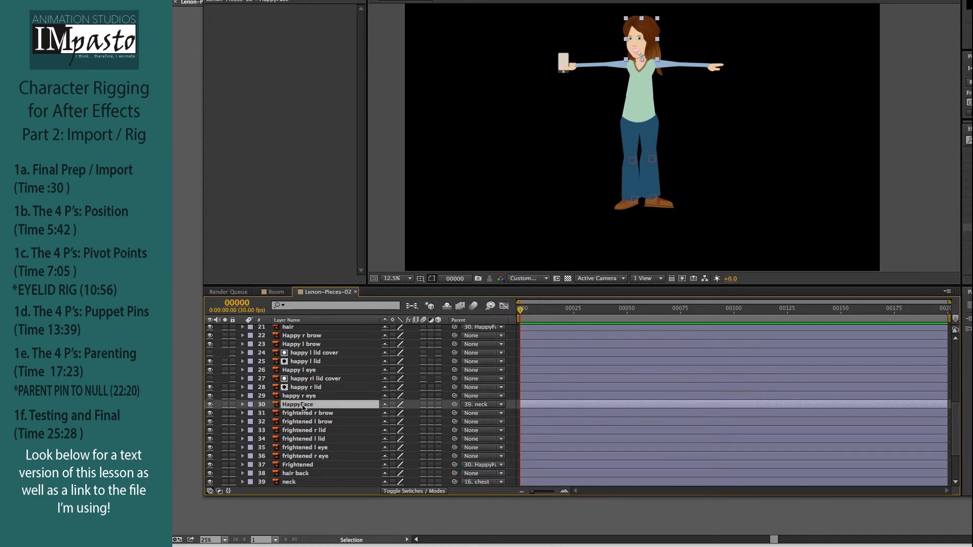
Parent all the happy brow, lid, lid cover and eye layers together to the HappyFace layer
click(308, 336)
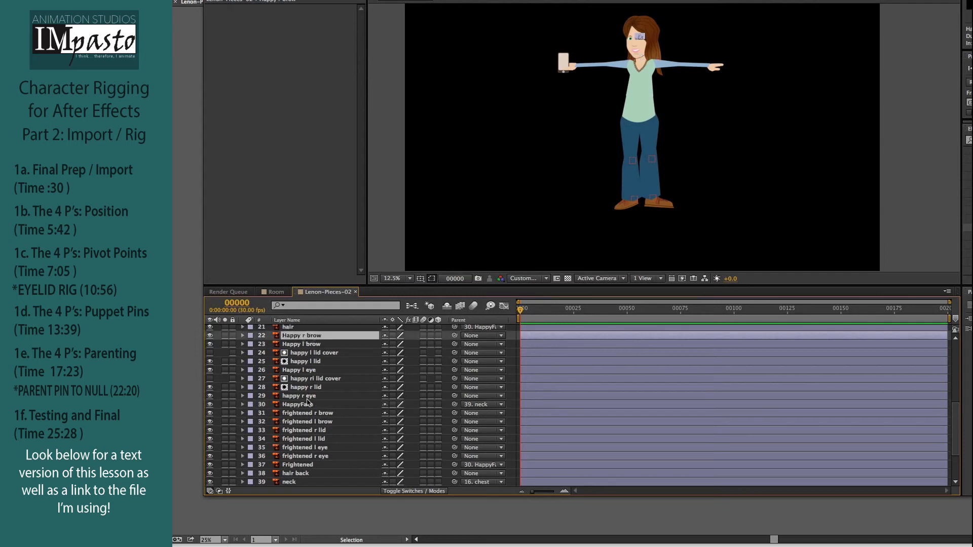
shift+click(310, 396)
scroll(343, 378, down, 1)
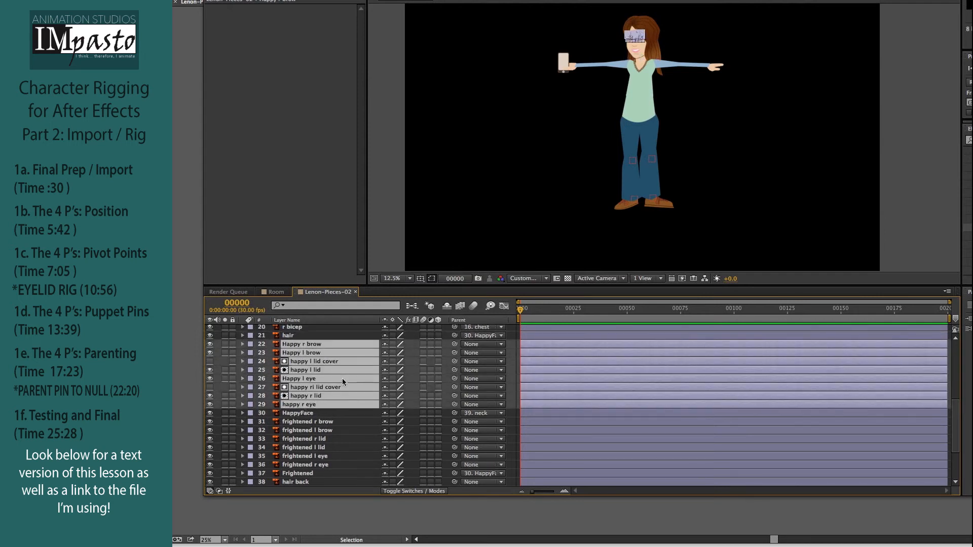
click(501, 405)
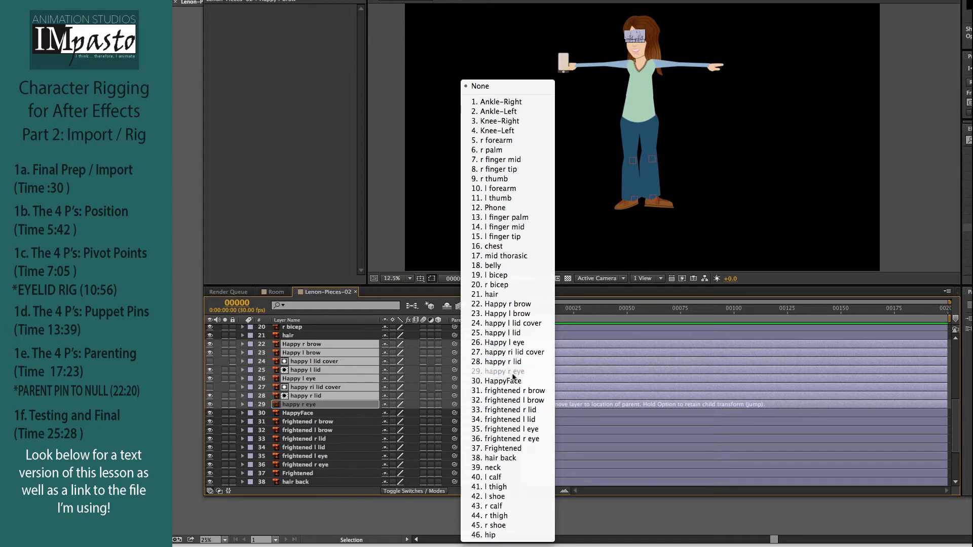
click(514, 384)
Parent all the frightened brow, lid and eye layers together to the Frightened layer
scroll(348, 391, down, 3)
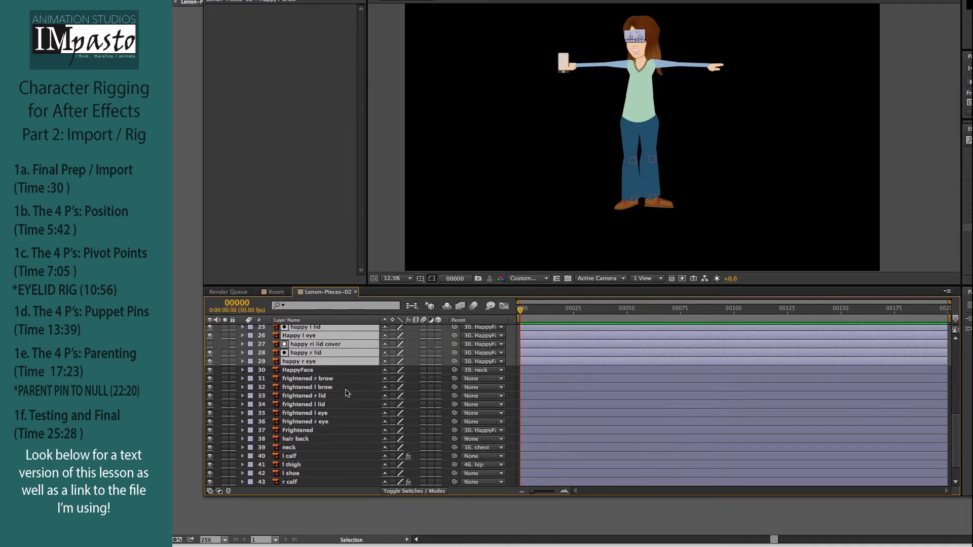
click(330, 380)
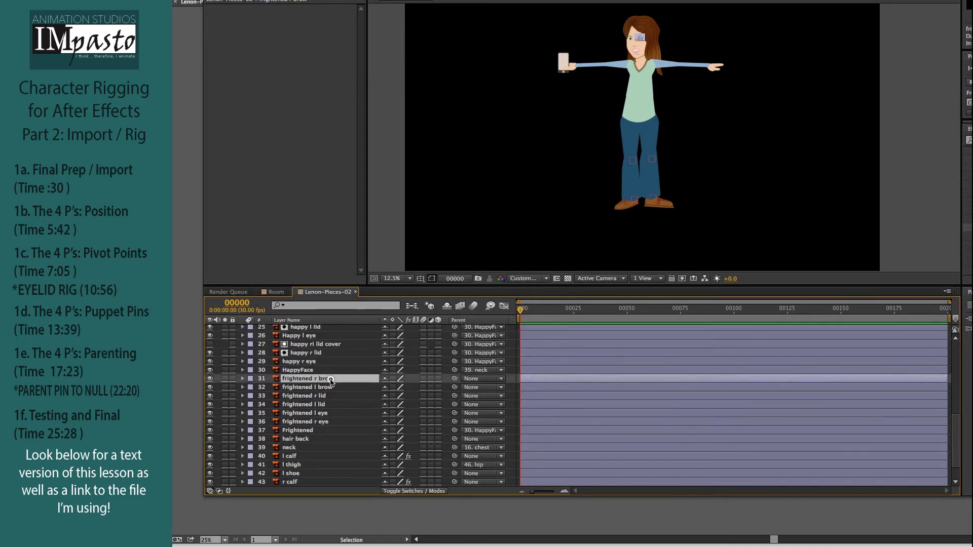
shift+click(331, 421)
click(501, 422)
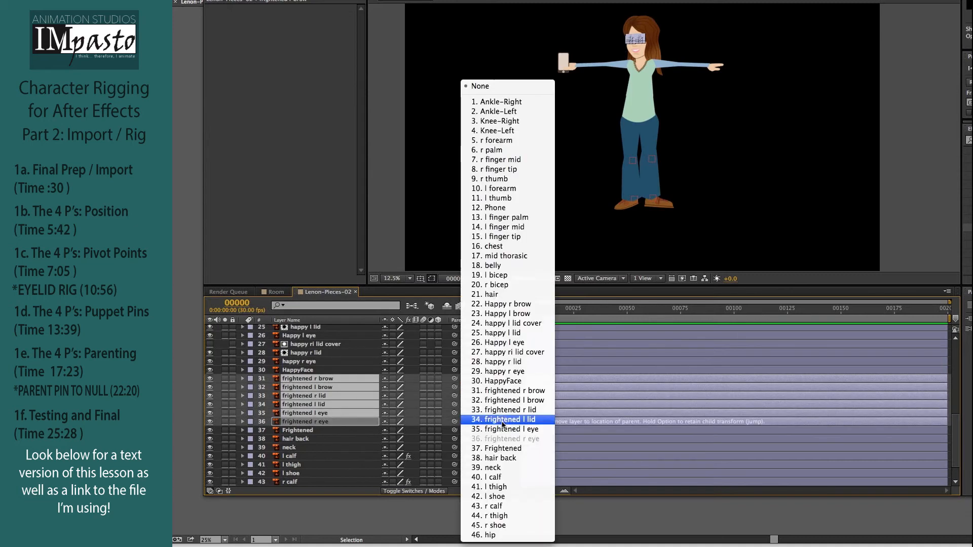
click(502, 448)
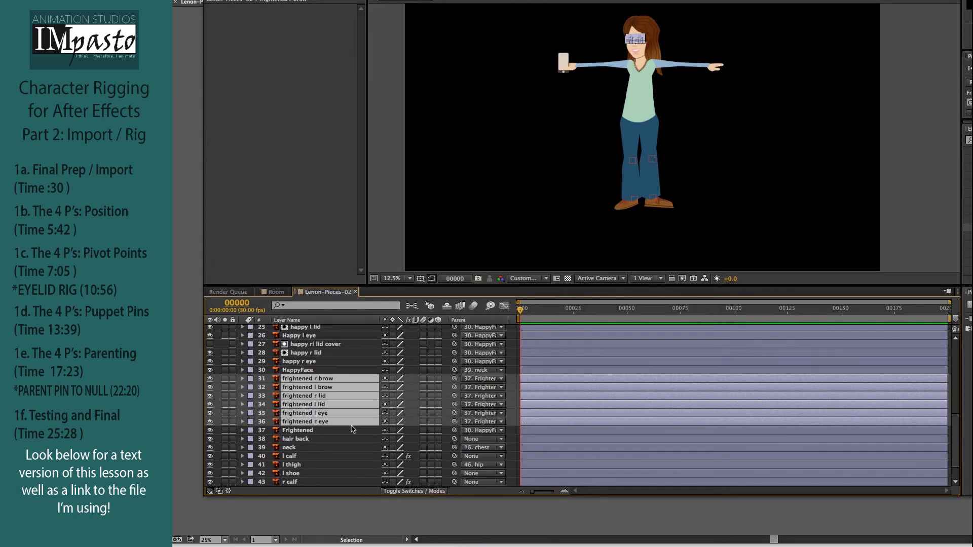
Examine the shoe, thigh and calf layers to see which are parented and which carry puppet pins
scroll(353, 429, down, 2)
scroll(354, 429, down, 1)
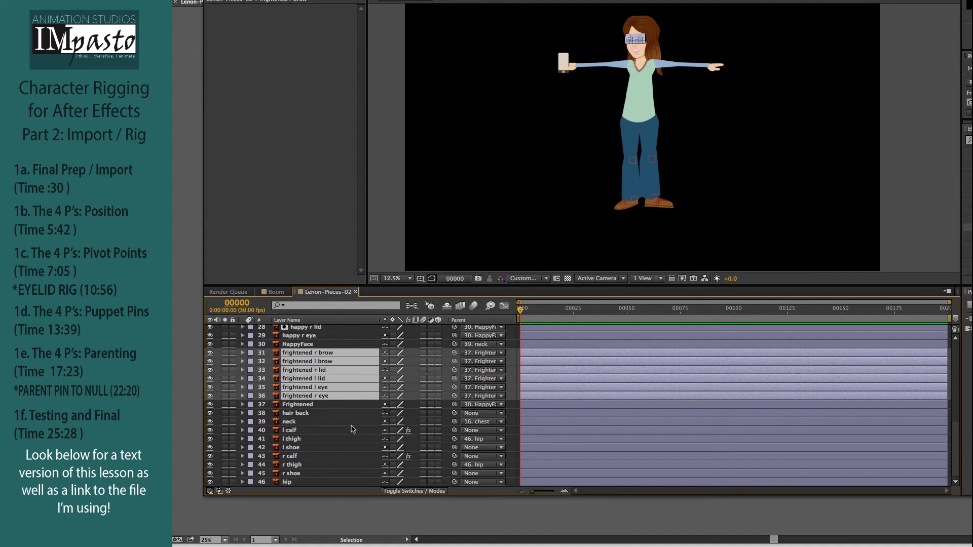
click(304, 449)
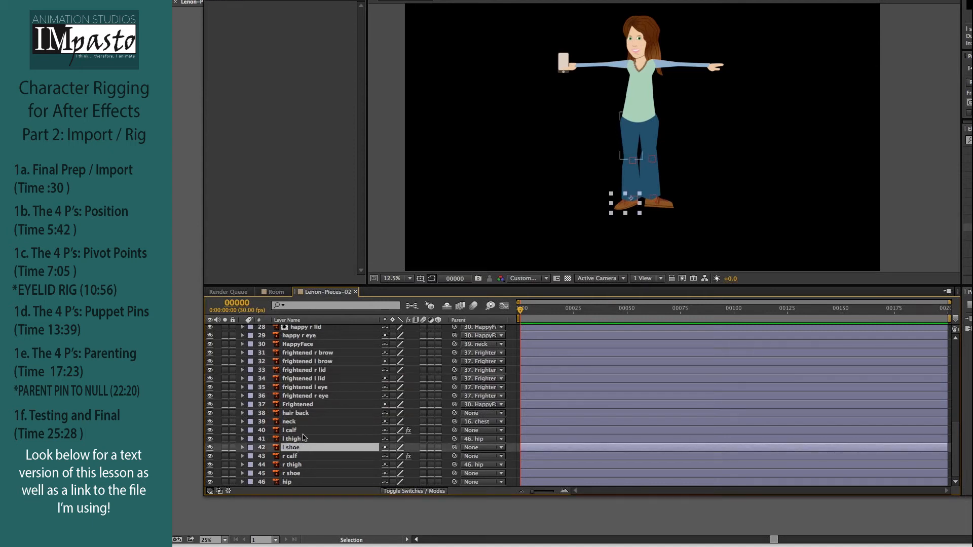
click(299, 465)
click(302, 474)
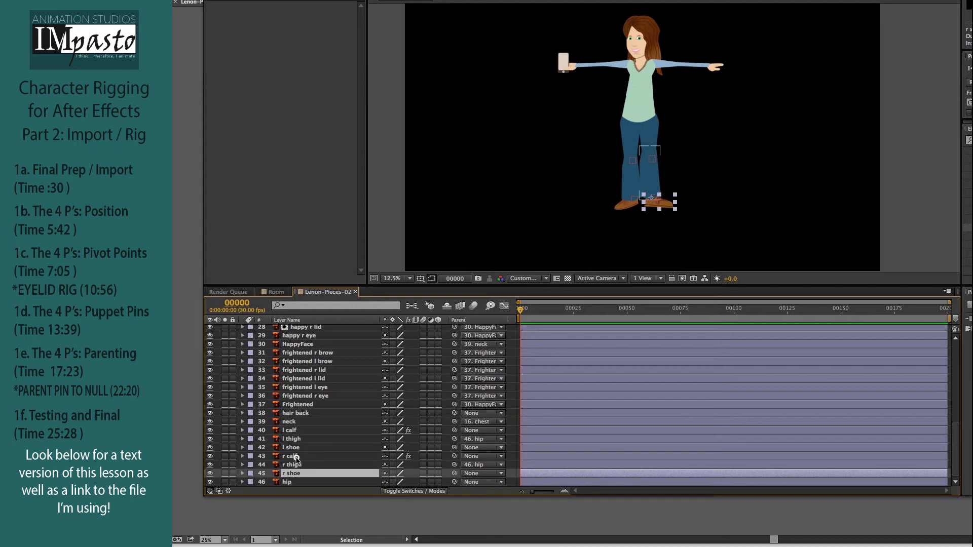
click(296, 457)
click(298, 431)
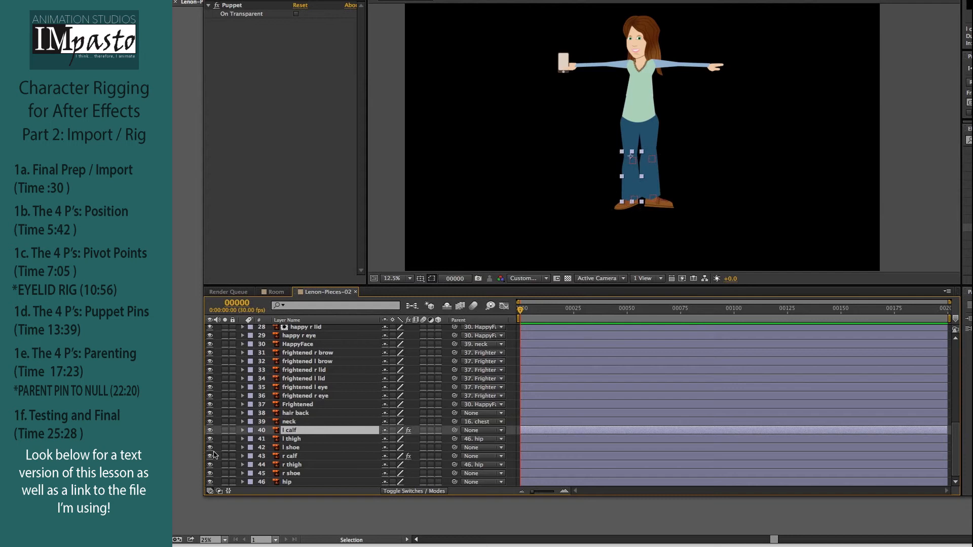
click(292, 473)
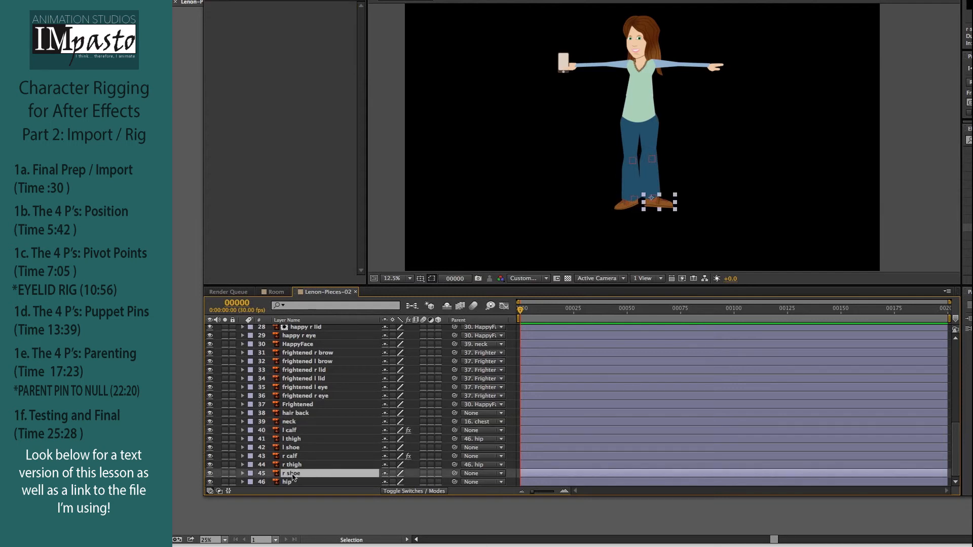
click(296, 447)
click(299, 473)
click(297, 456)
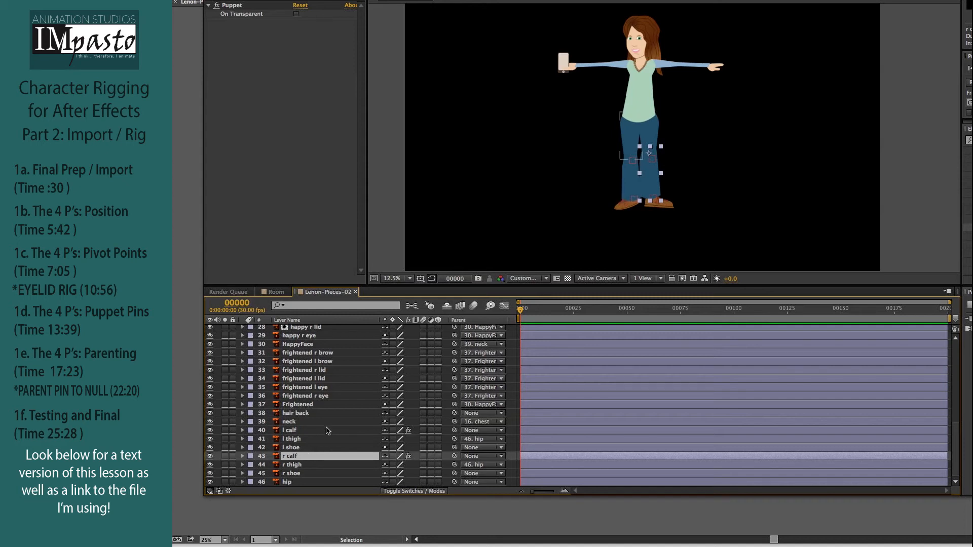
scroll(326, 423, up, 5)
scroll(325, 424, down, 5)
Switch to the AE-CodeForButtonPins document in TextEdit and copy the three-line expression for the "Elbow-Right" layer
key(super+Tab)
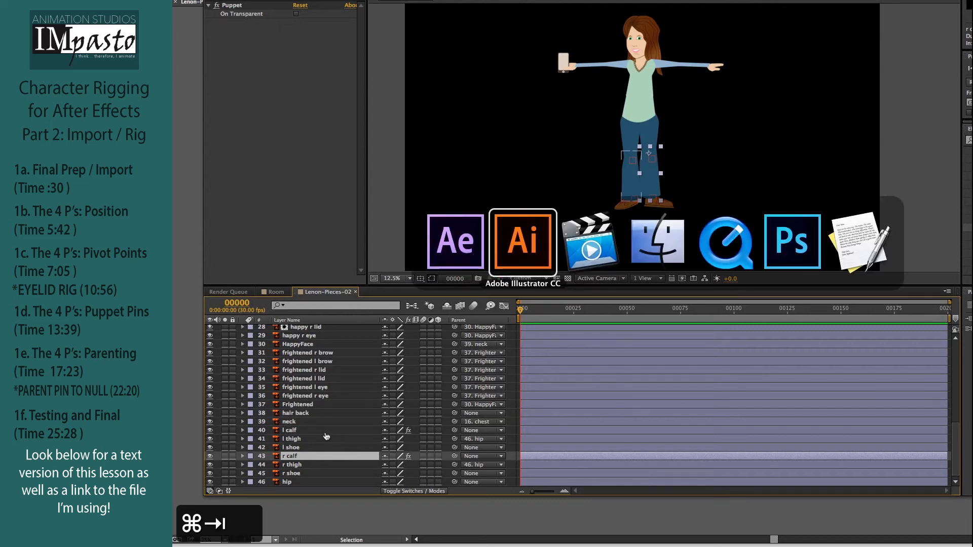
key(super+Tab)
key(super+Tab)
key(super+Tab)
key(super+Tab)
key(super+Tab)
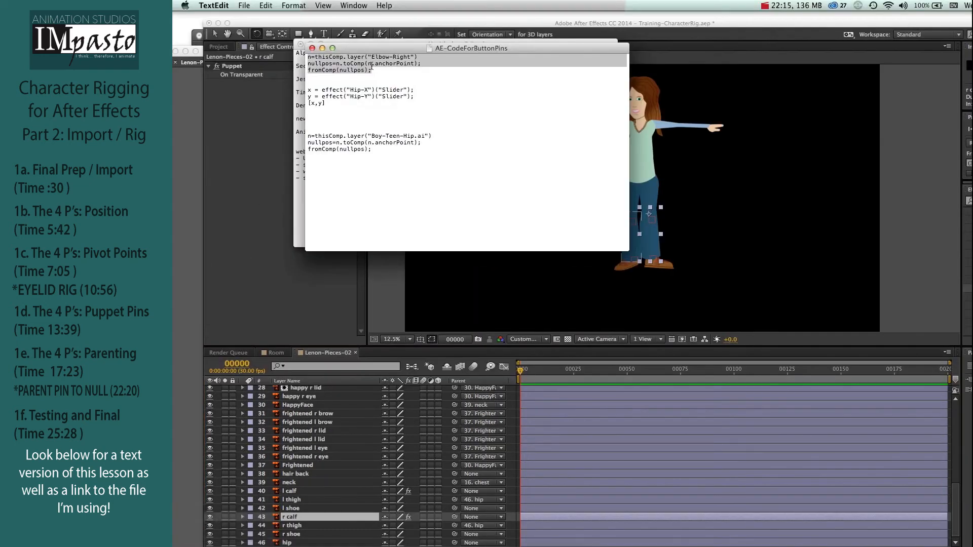
click(372, 7)
drag(378, 11, 297, 0)
drag(298, 60, 300, 54)
key(super+c)
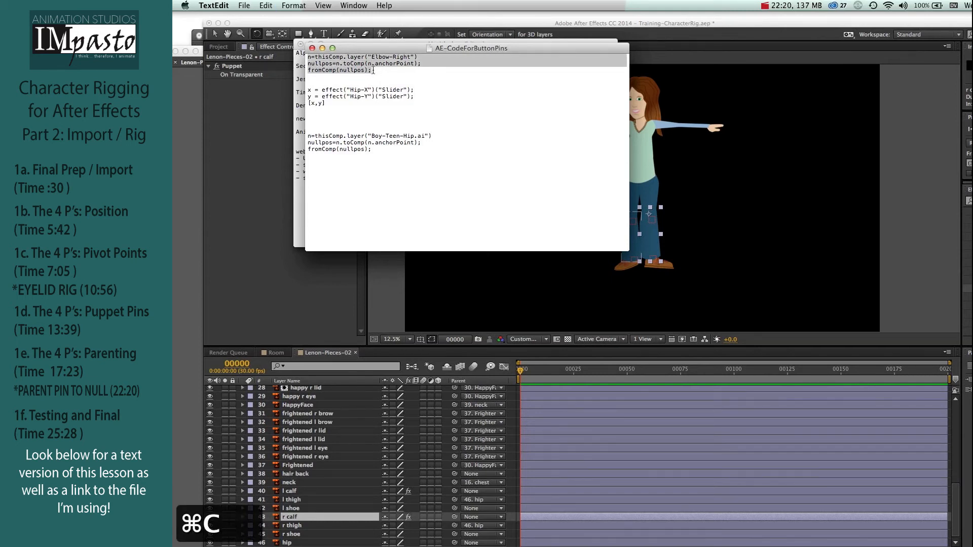
Switch back to After Effects and expand the r calf layer's puppet mesh down to the Ankle and Knee pin positions
key(super+Tab)
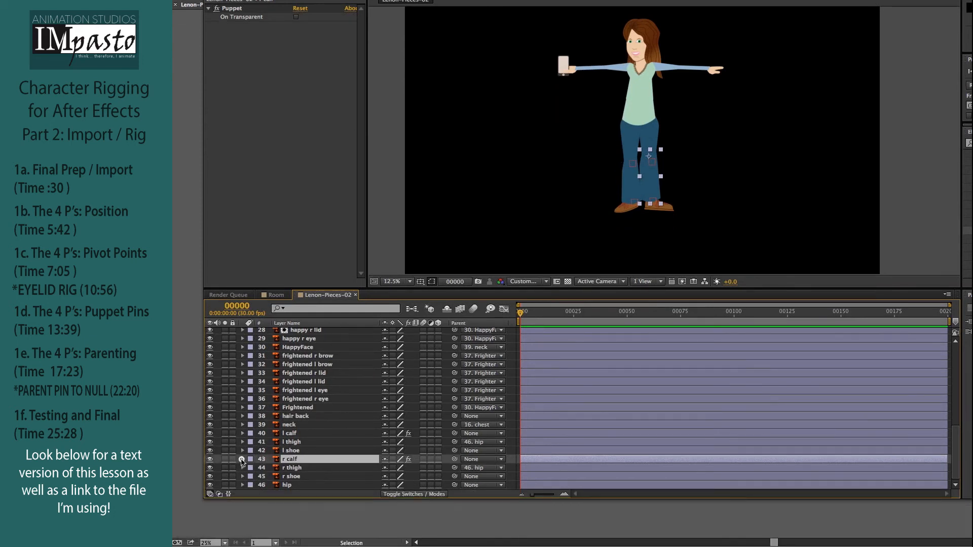
click(242, 459)
scroll(296, 443, down, 2)
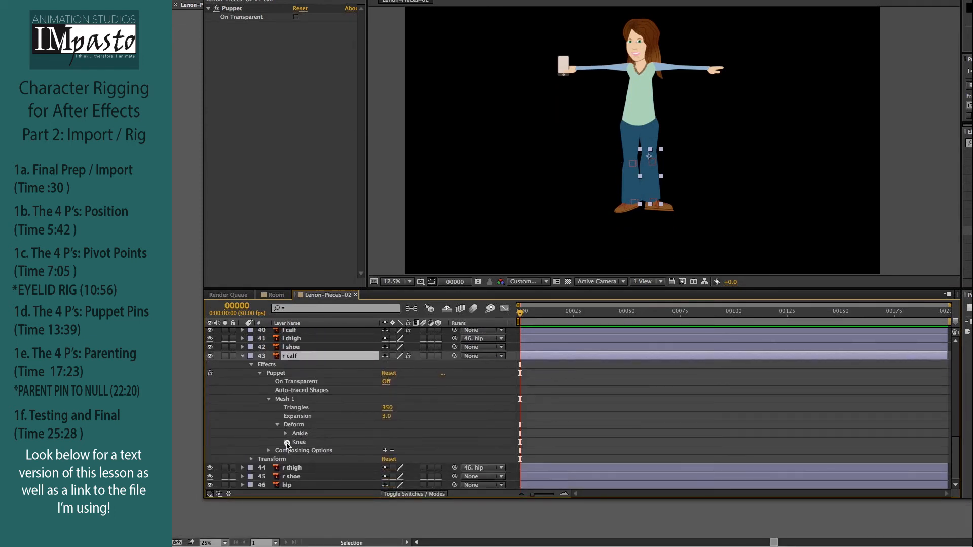
click(287, 442)
click(285, 433)
scroll(346, 414, down, 2)
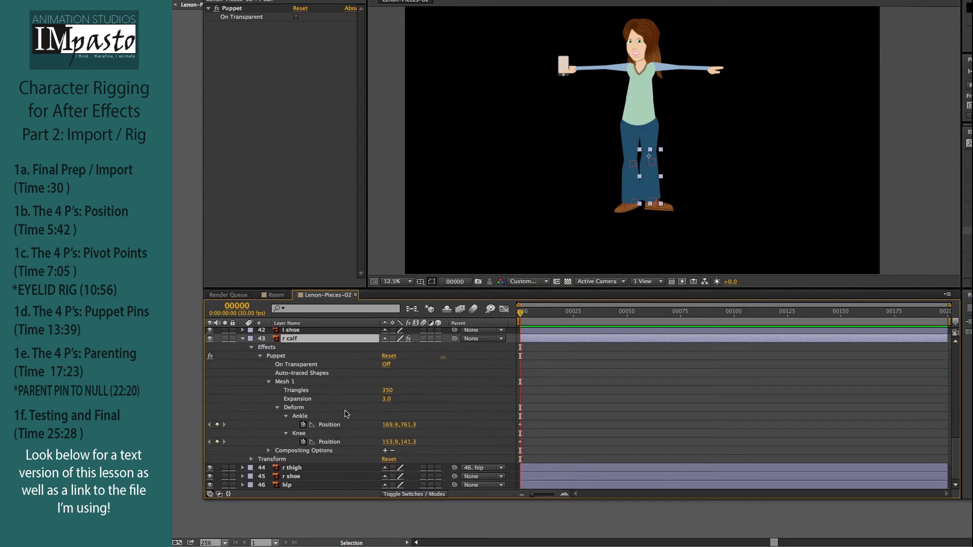
Test the left leg by rotating the l thigh outward from the hip, and undo the rotation
scroll(342, 381, up, 20)
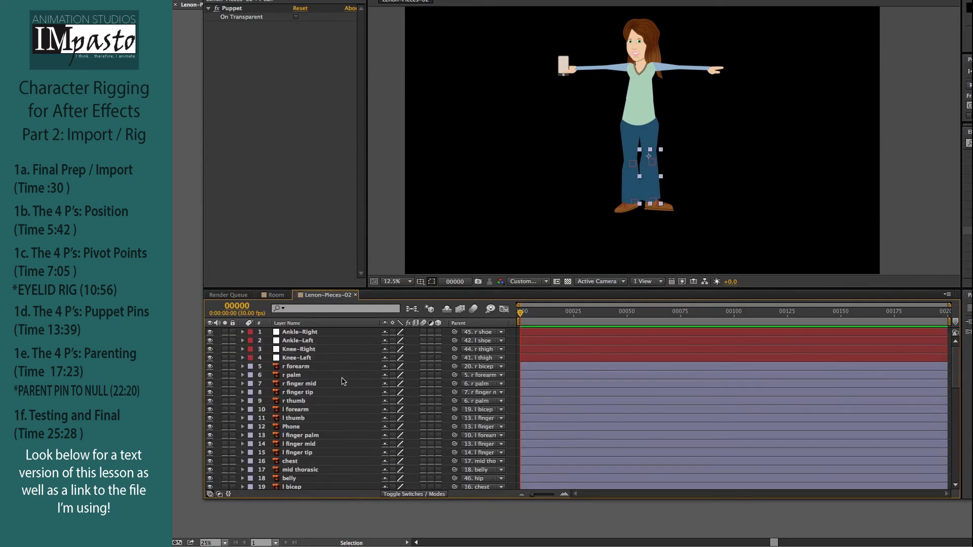
click(318, 357)
scroll(348, 430, down, 20)
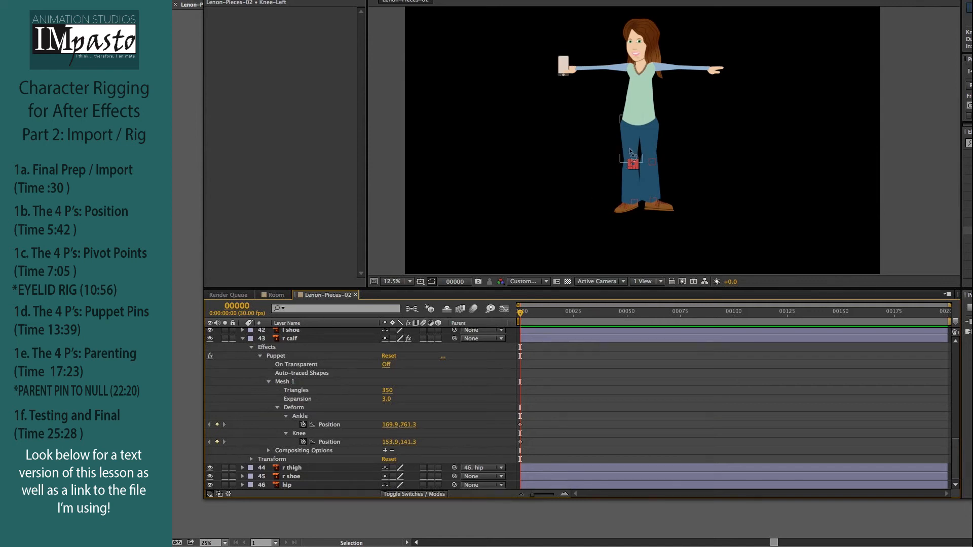
drag(630, 150, 603, 160)
click(601, 157)
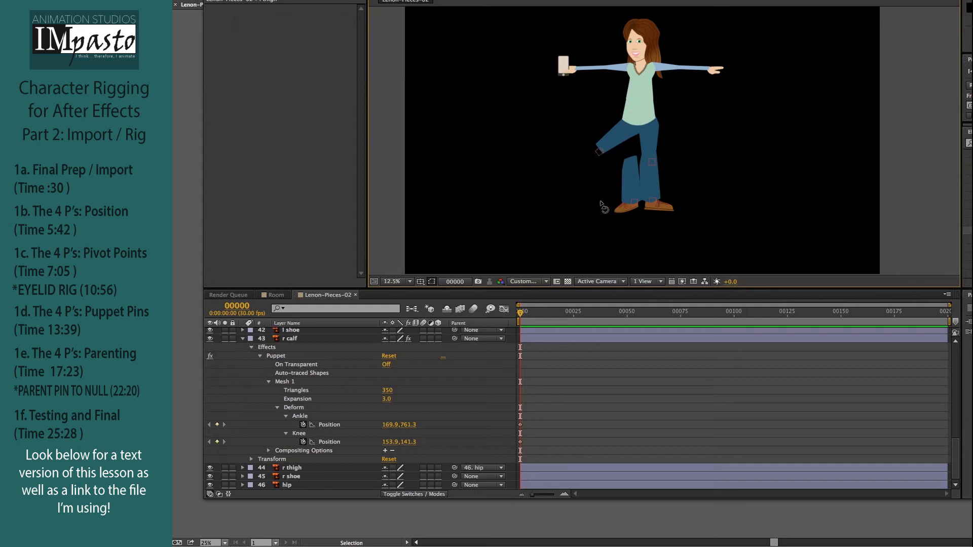
key(super+z)
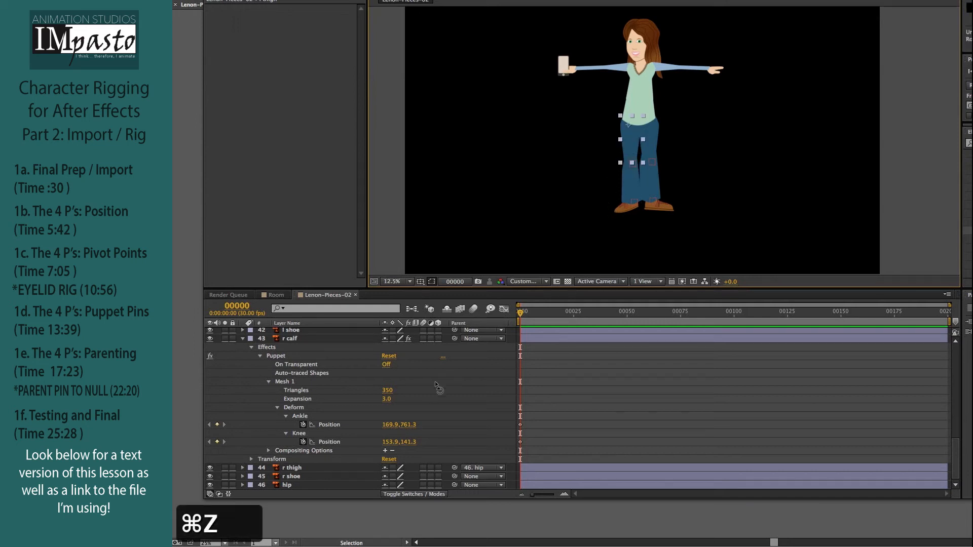
click(333, 426)
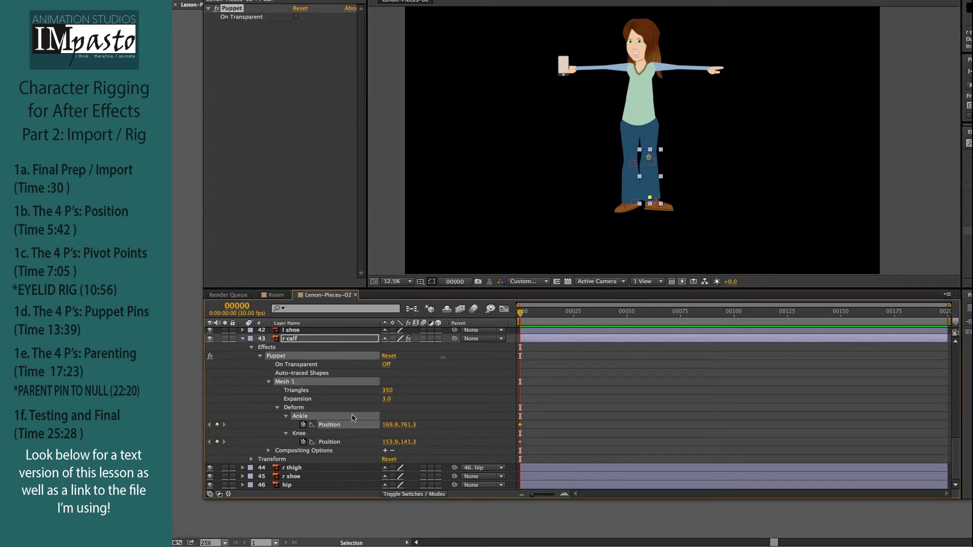
click(327, 443)
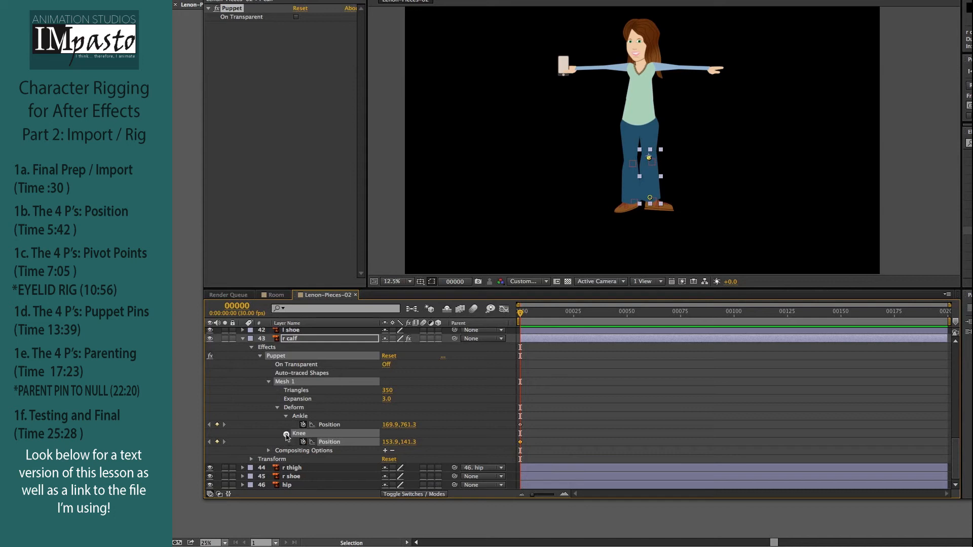
click(286, 434)
click(286, 441)
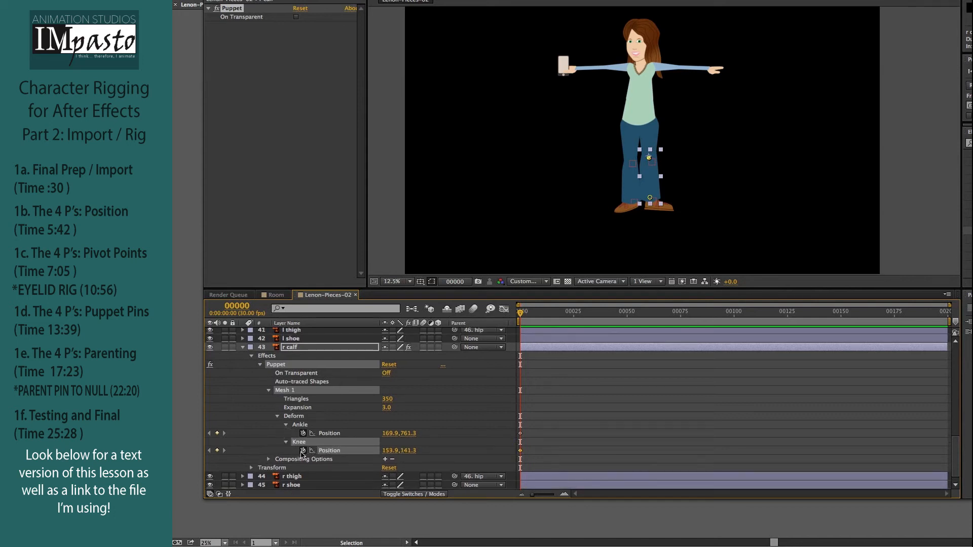
alt+click(303, 450)
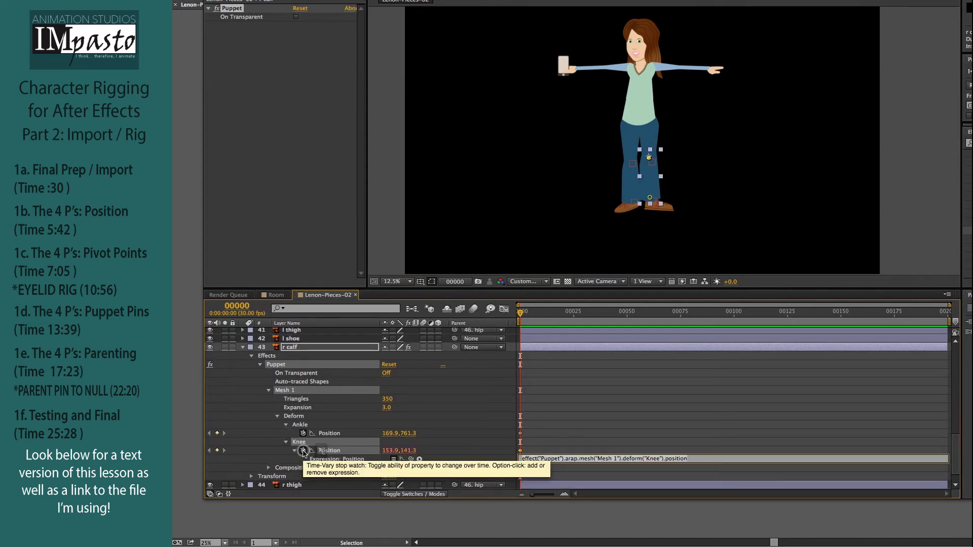
key(ctrl+z)
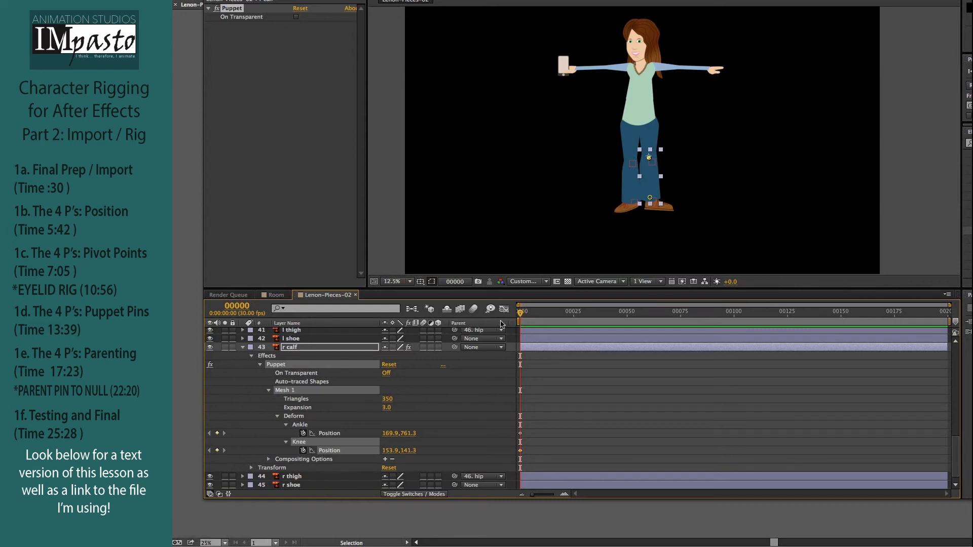
Switch the timeline to the Graph Editor, keep its Expression Editor shown and enlarge the expression field
click(504, 310)
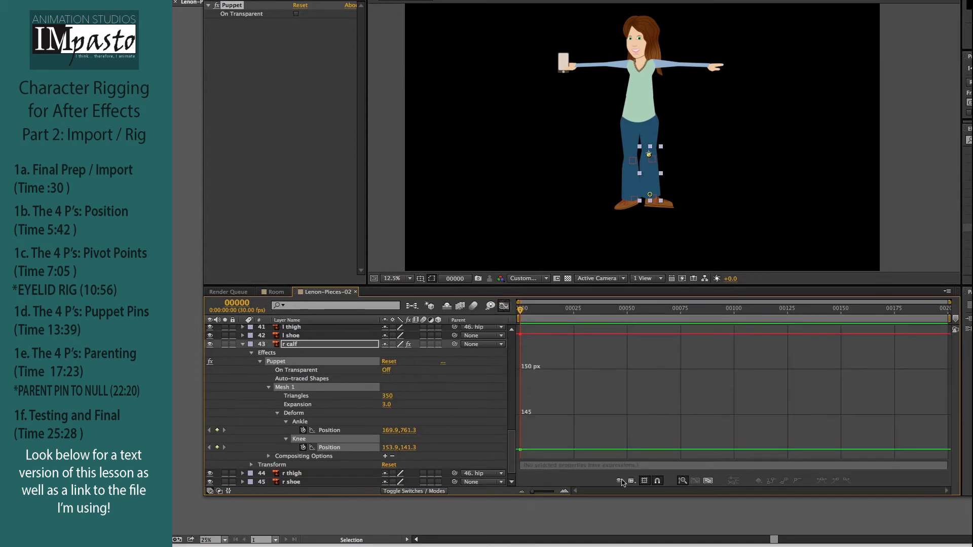
click(635, 481)
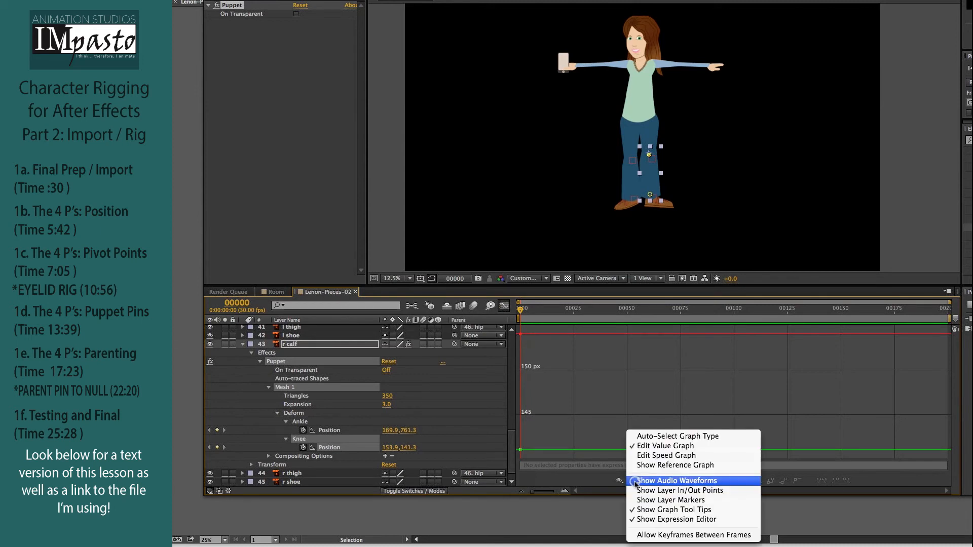
click(652, 520)
click(631, 482)
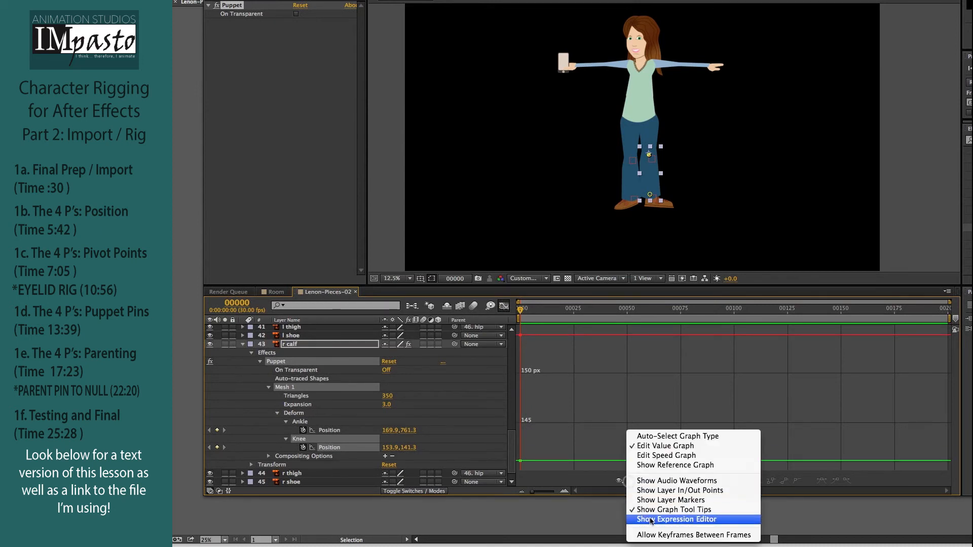
click(646, 518)
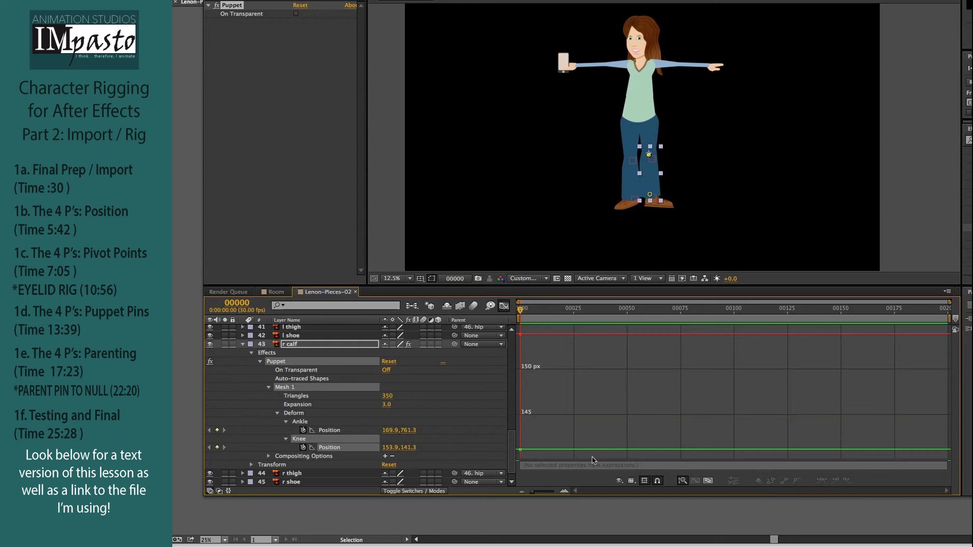
drag(592, 459, 594, 408)
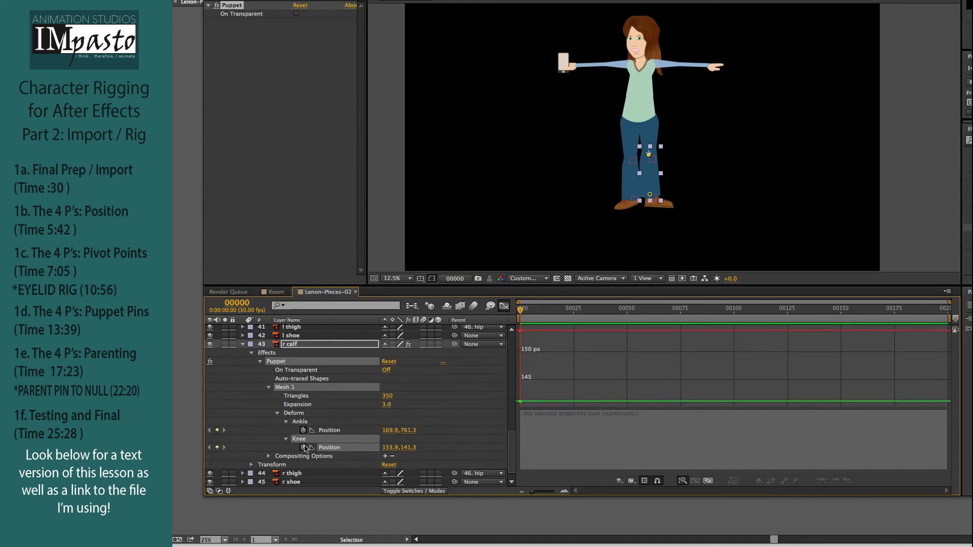
Toggle the timeline between layer bars and Graph Editor several times, ending in the Graph Editor
click(327, 448)
key(shift+F3)
key(shift+F3)
key(shift+F3)
key(shift+F3)
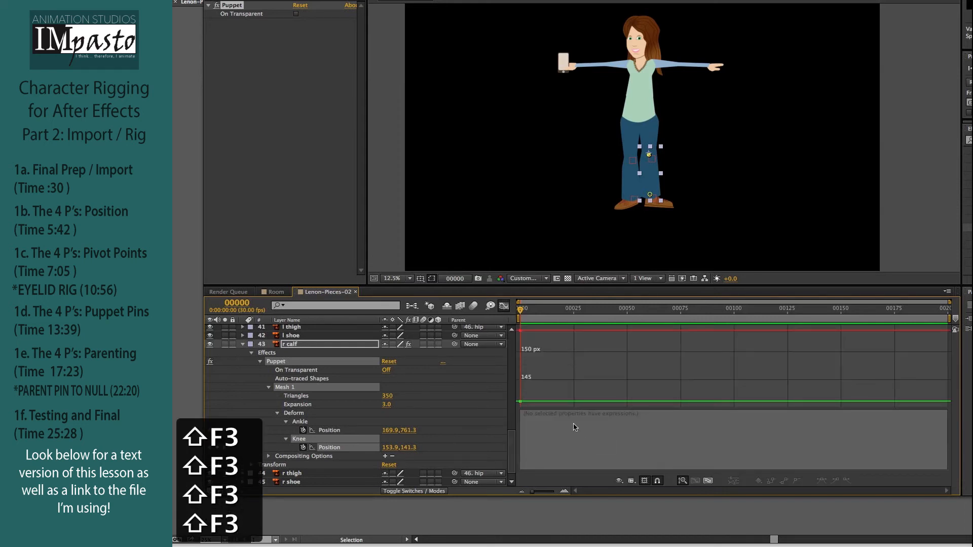
Add an expression to the r calf's Knee pin position, paste the copied three-line code and change its layer name to "Knee-Right"
click(334, 449)
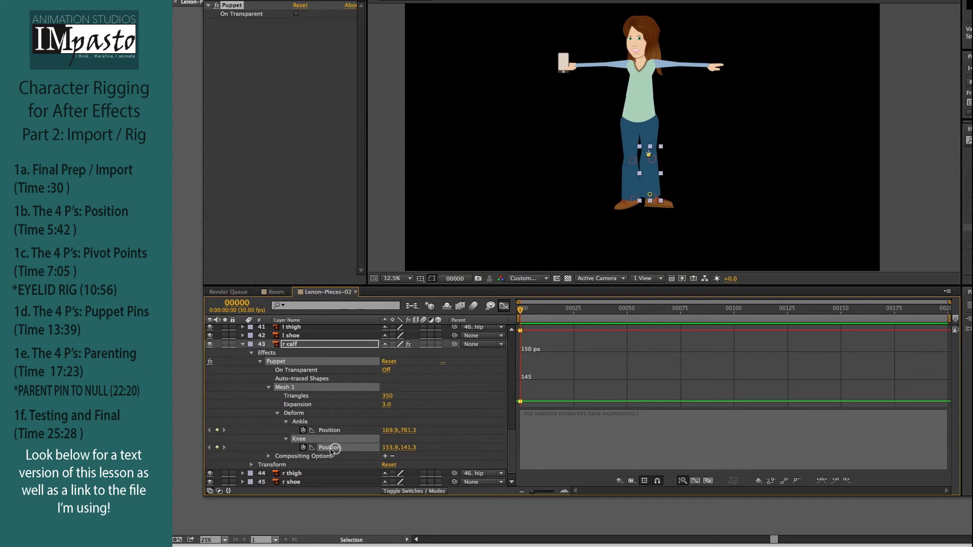
alt+click(303, 447)
click(613, 413)
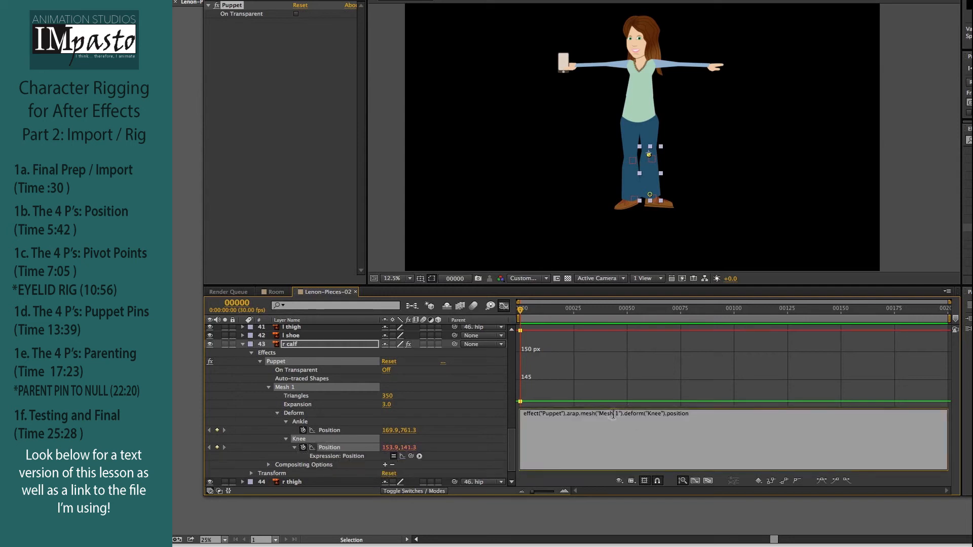
key(super+a)
text(n=thisComp.layer("Elbow-Right") nullpos=n.toComp(n.anchorPoint); fromComp(nullpos);)
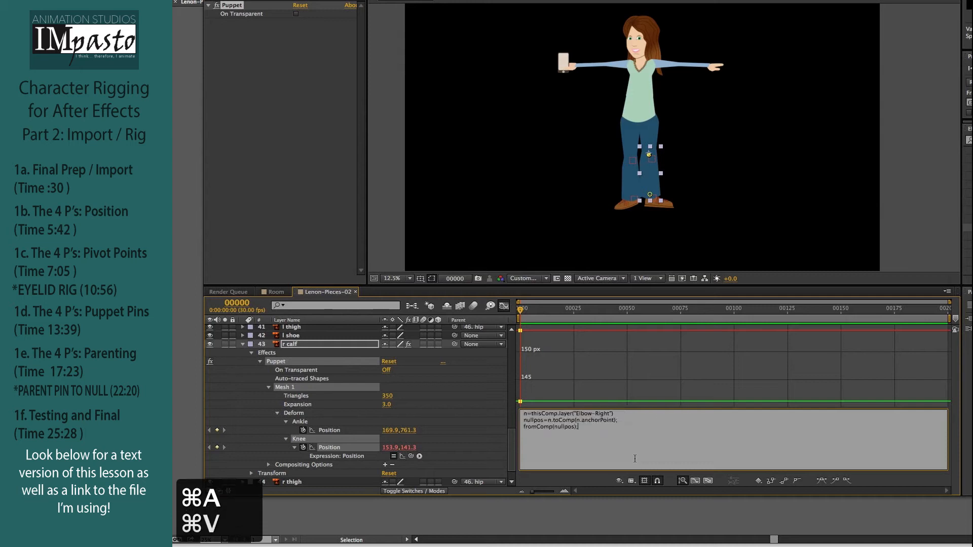
click(291, 344)
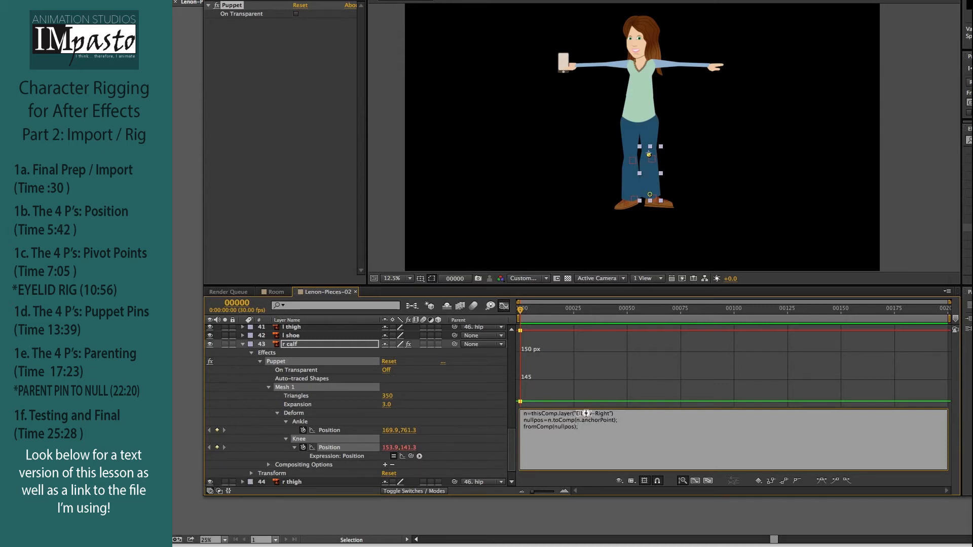
text(Knee)
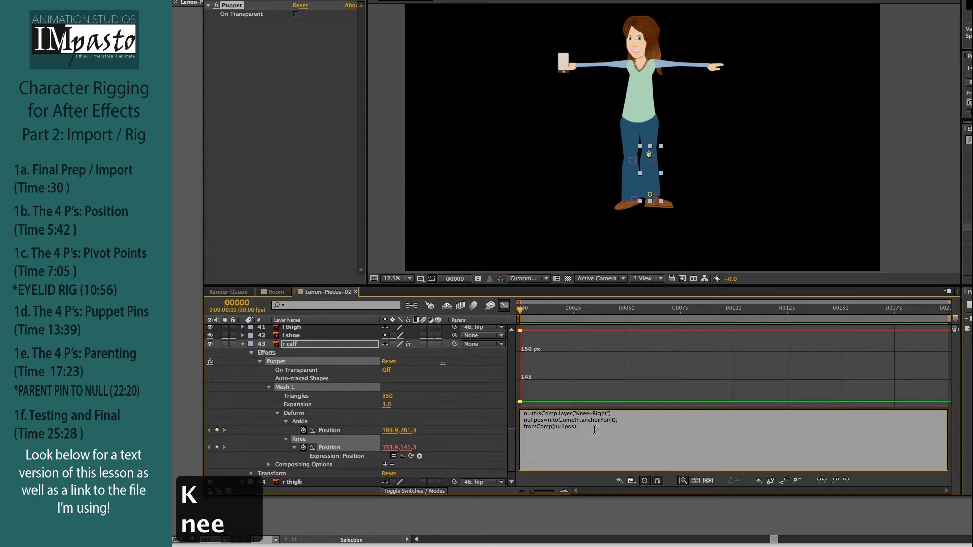
click(358, 415)
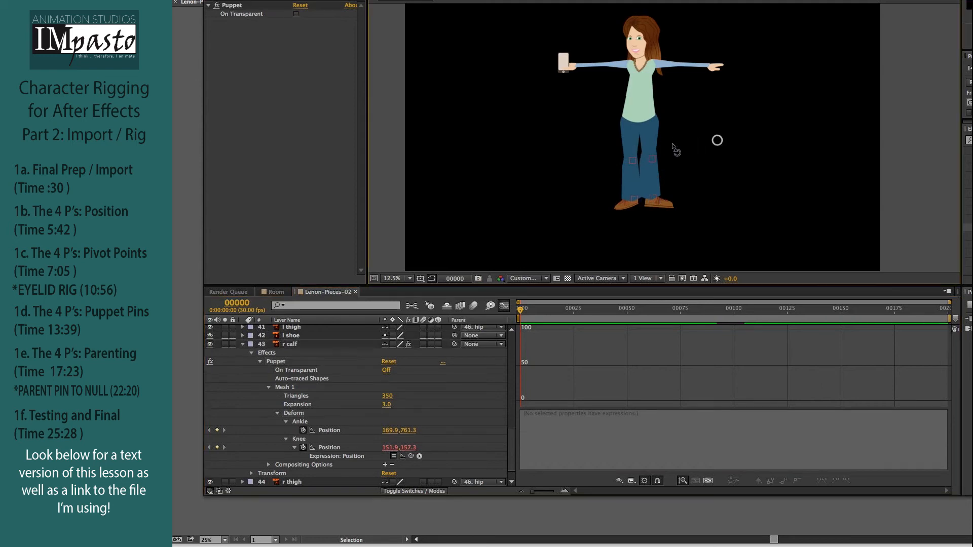
Test the right leg by rotating the r thigh outward across the body, and undo the rotation
click(648, 147)
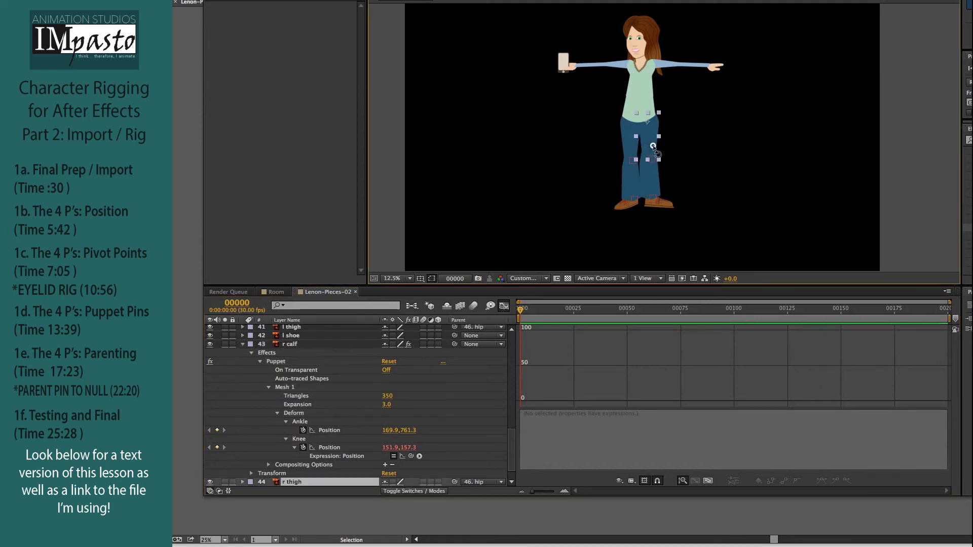
drag(654, 141, 586, 167)
key(super+z)
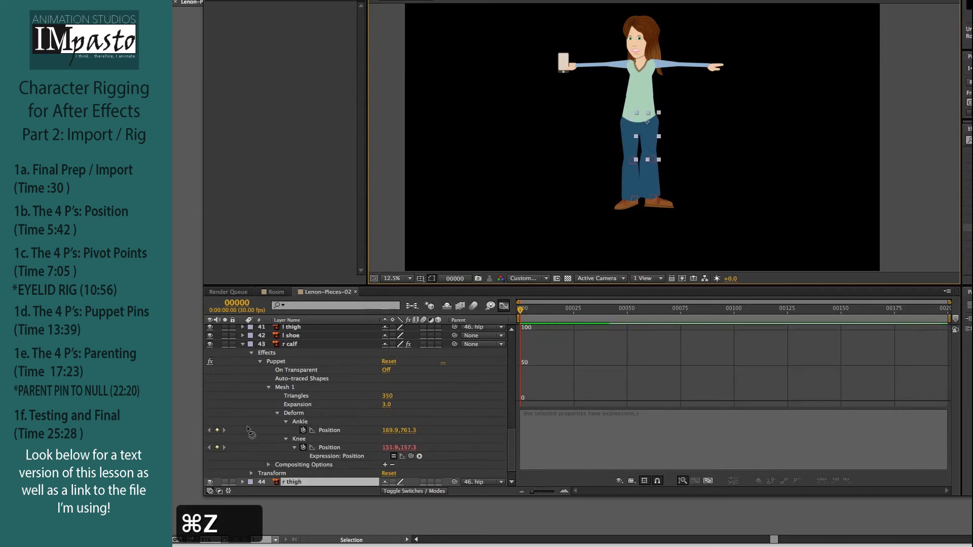
Add an expression to the r calf's Ankle pin position, paste the copied three-line code and change its layer name to "Ankle-Right"
click(320, 431)
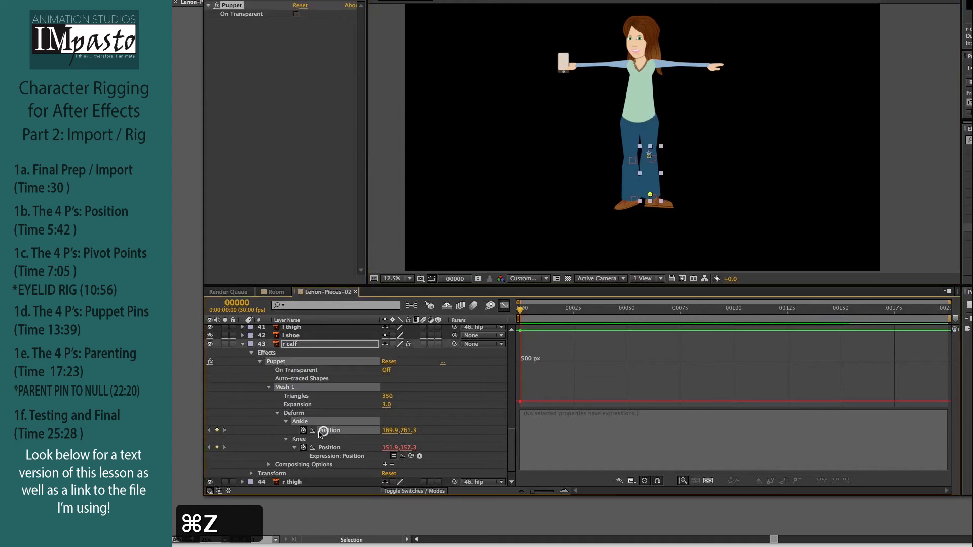
alt+click(303, 430)
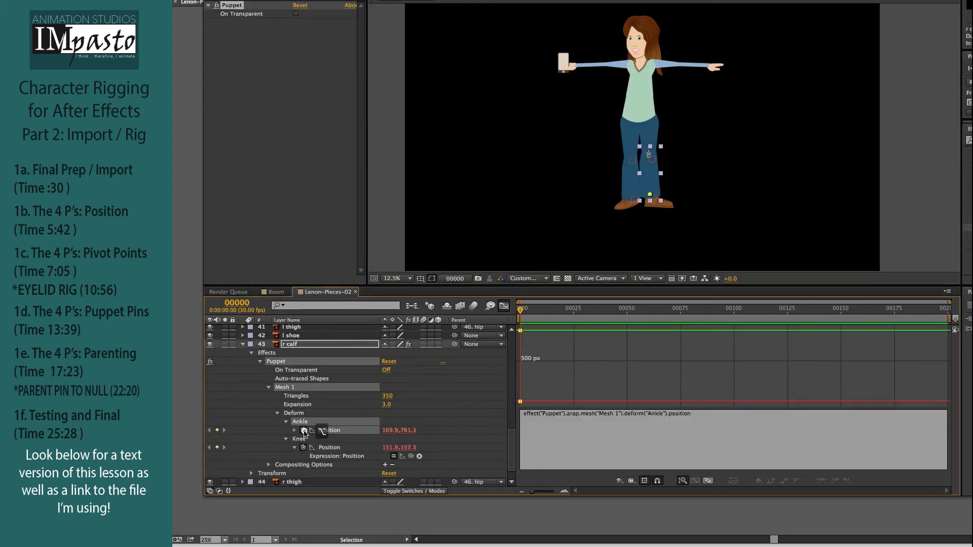
click(561, 412)
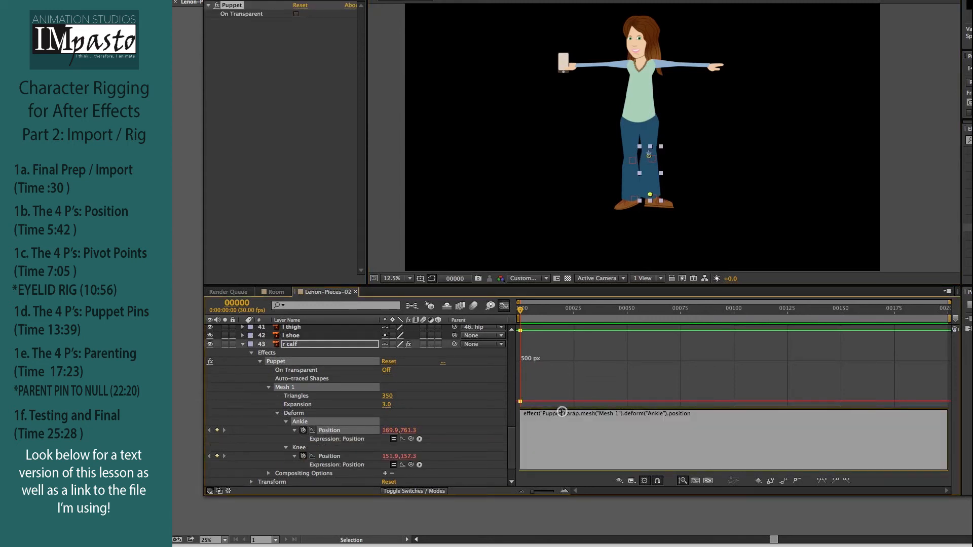
key(super+a)
text(n=thisComp.layer("Elbow-Right") nullpos=n.toComp(n.anchorPoint); fromComp(nullpos);)
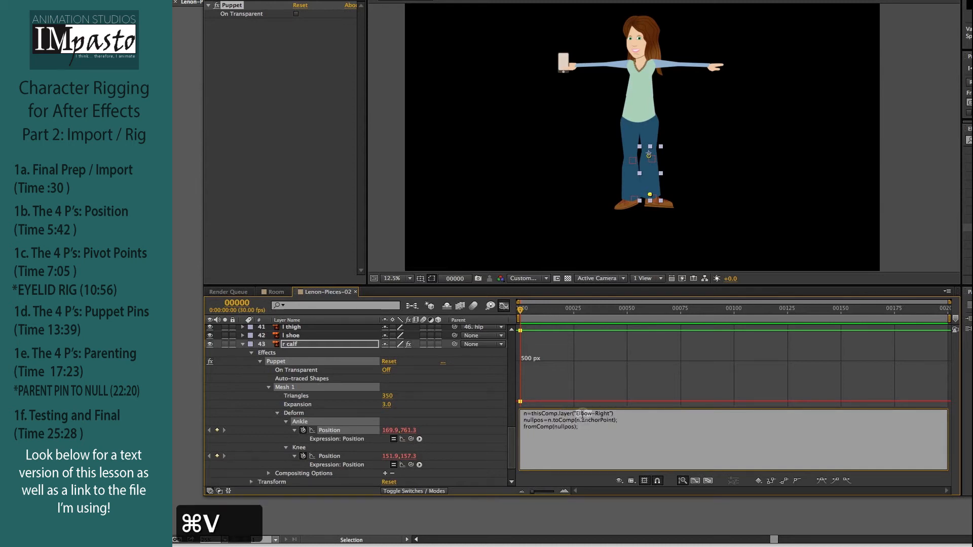
double_click(583, 414)
text(Ankle)
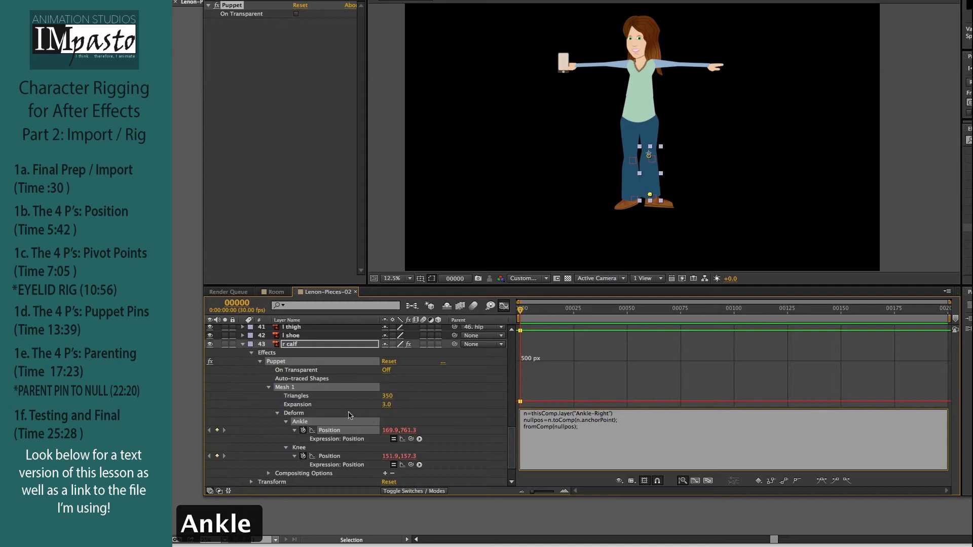
click(348, 413)
Test the ankle link by moving the r shoe across past the other leg, and undo the move
key(v)
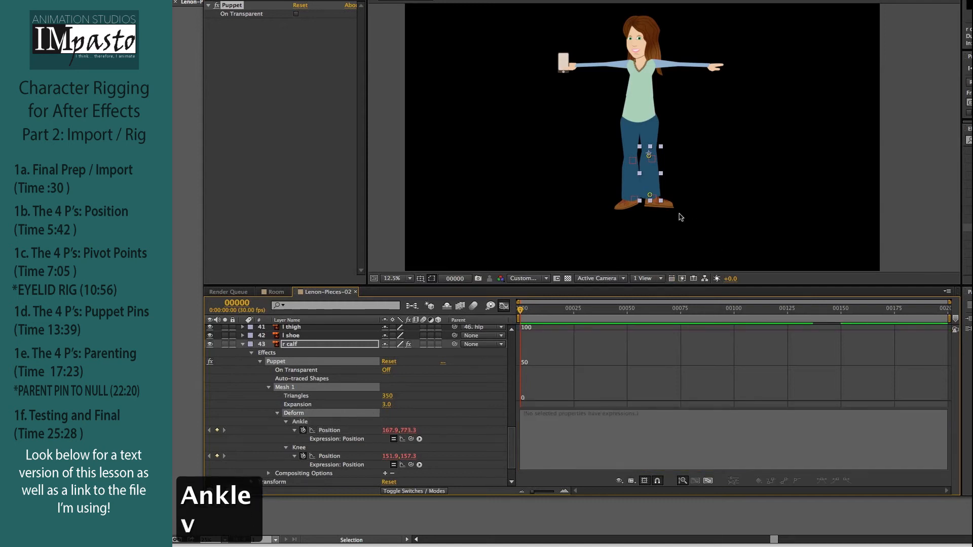
drag(674, 202, 559, 193)
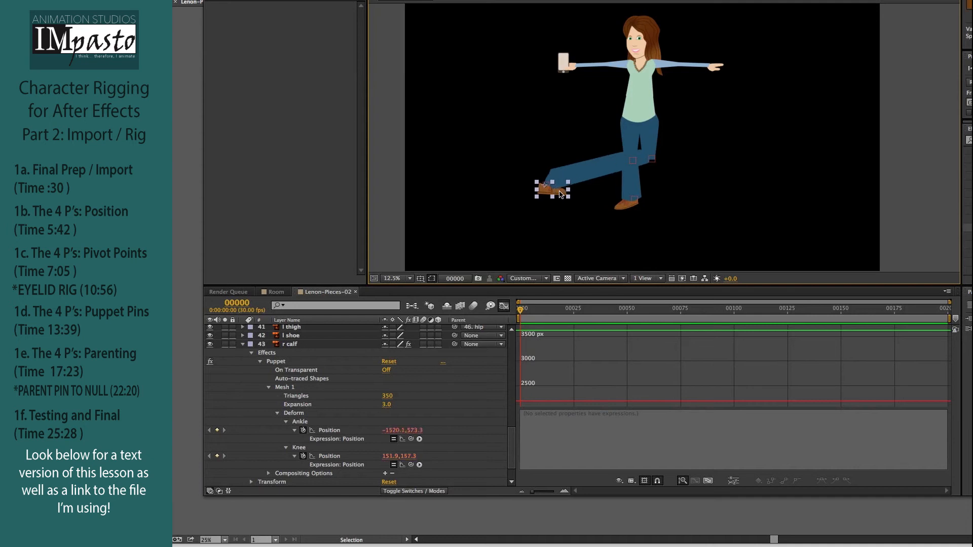
key(super+z)
Expand the l calf layer's puppet mesh down to the Ankle and Knee pin positions
click(630, 184)
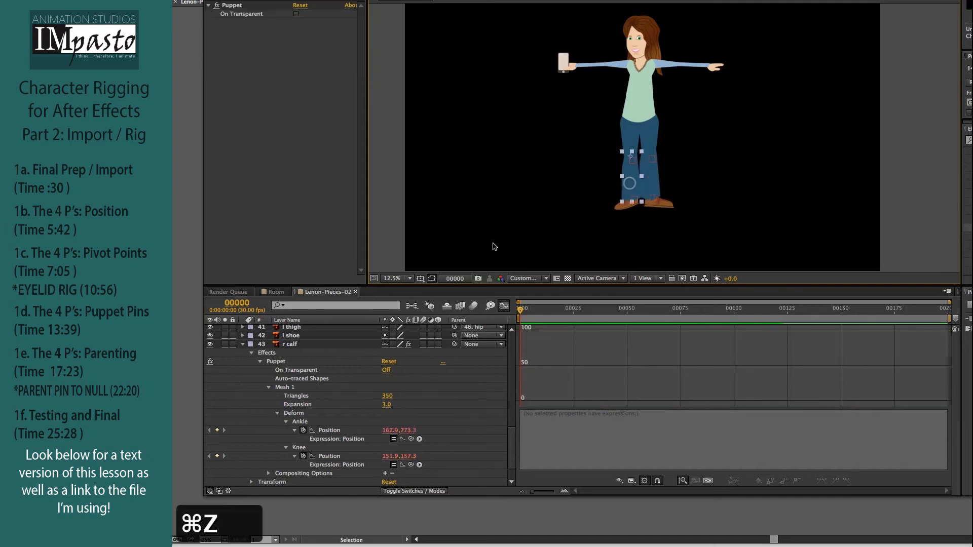
scroll(297, 436, down, 1)
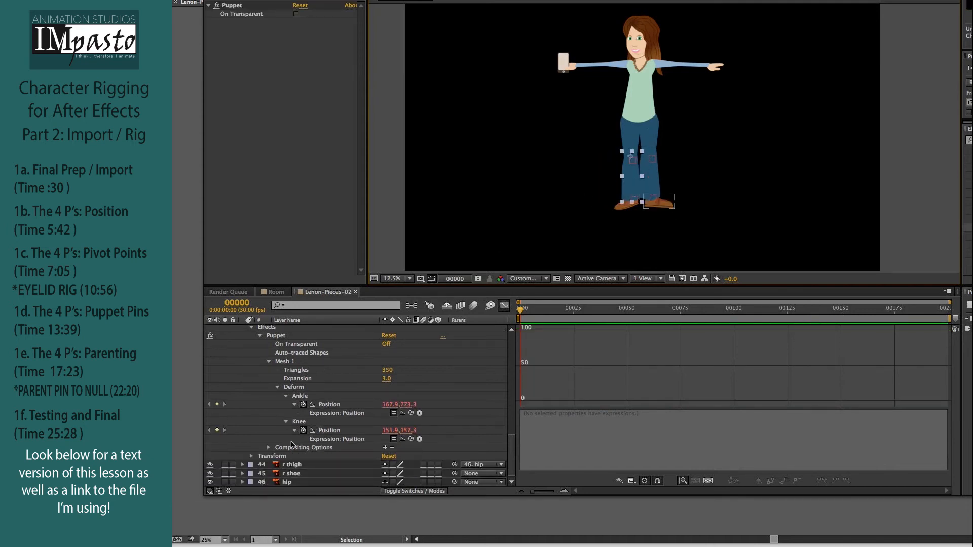
scroll(299, 426, up, 3)
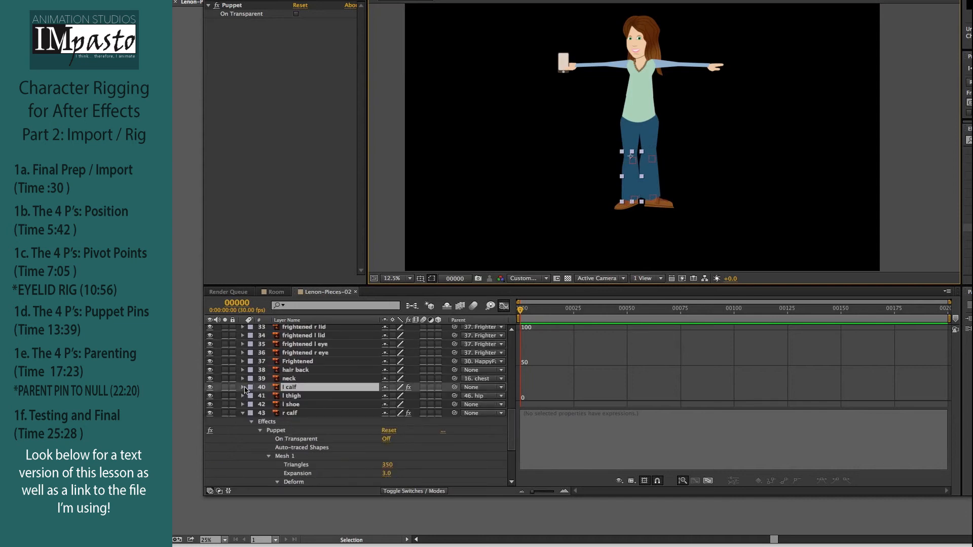
click(242, 387)
scroll(284, 395, down, 3)
click(305, 396)
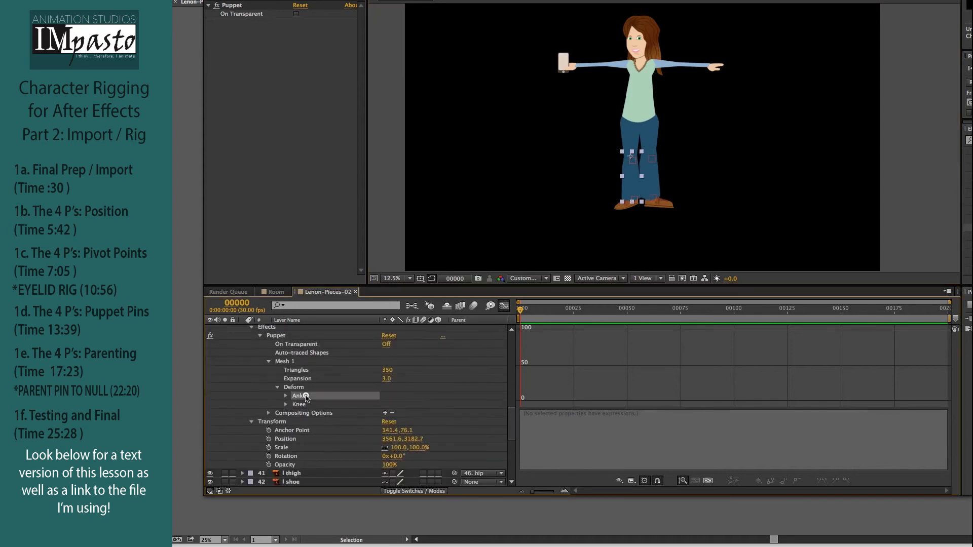
click(299, 403)
click(285, 404)
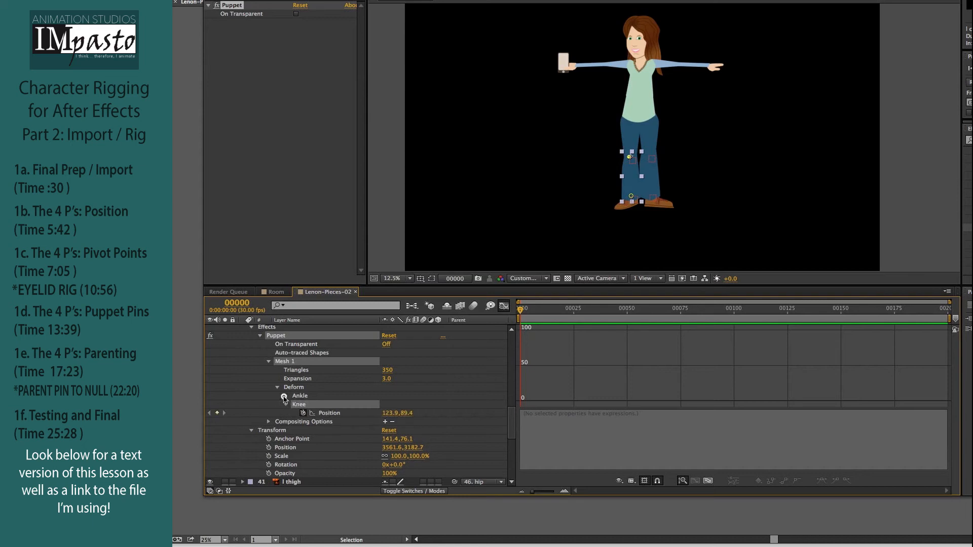
click(286, 395)
scroll(343, 387, down, 1)
Add an expression to the l calf's Knee pin position, paste the copied three-line code and change its layer name to "Knee-Left"
click(337, 406)
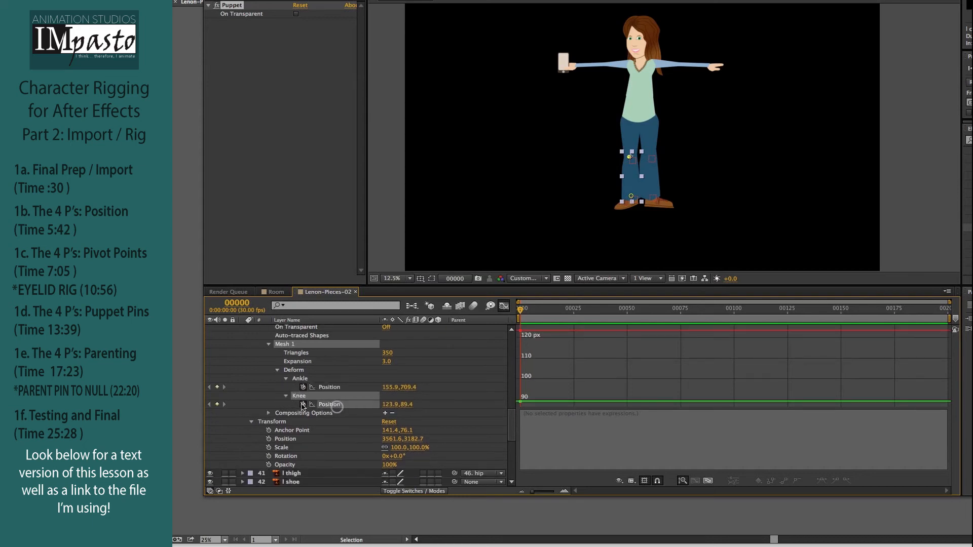
alt+click(303, 404)
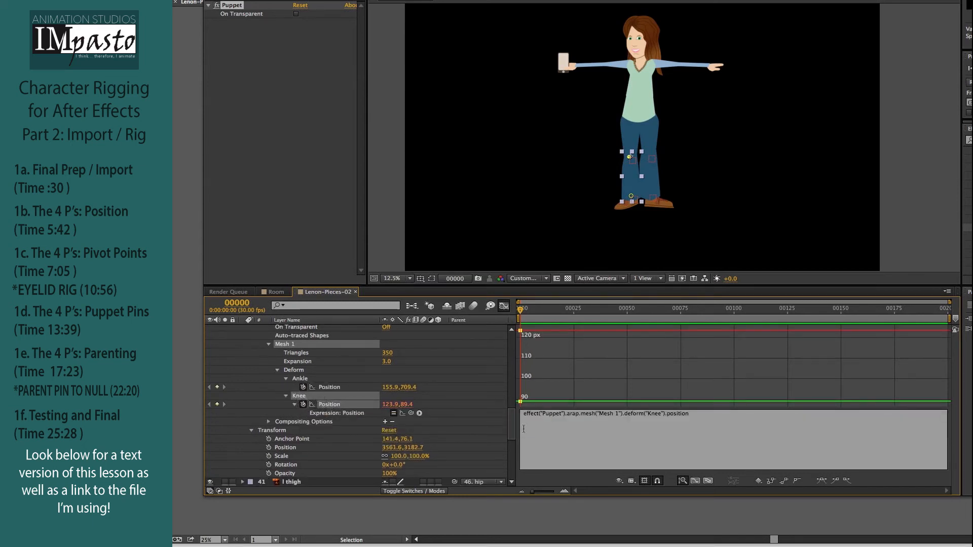
click(579, 415)
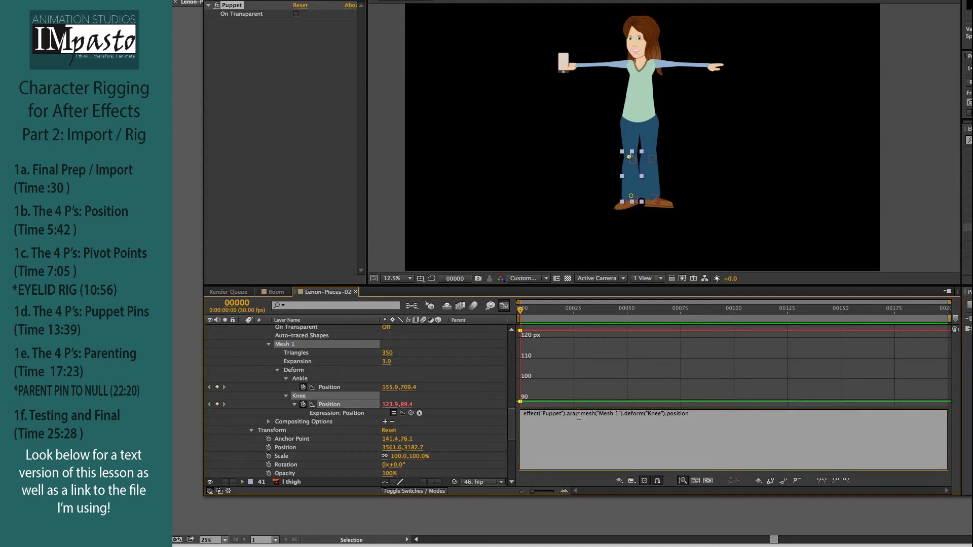
key(super+a)
text(n=thisComp.layer("Elbow-Right") nullpos=n.toComp(n.anchorPoint); fromComp(nullpos);)
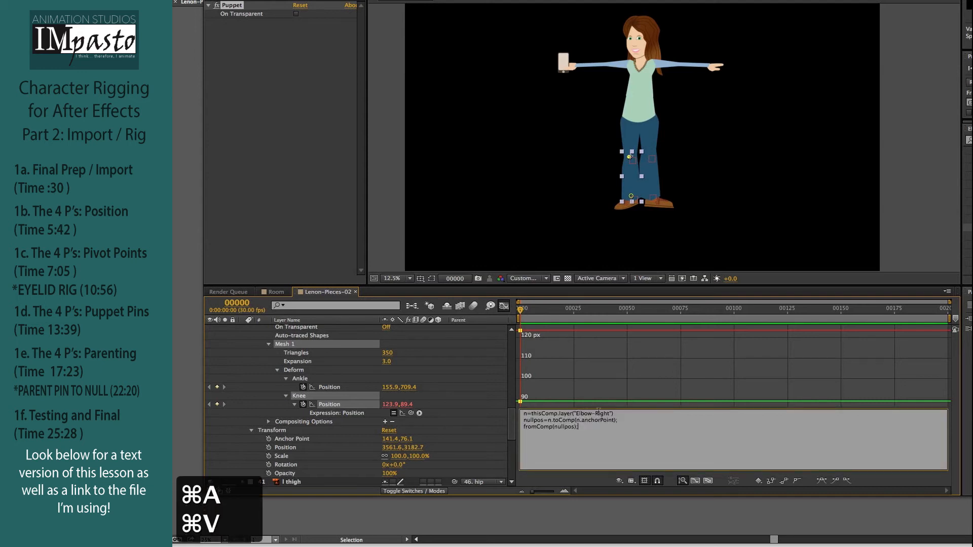
key(alt+BackSpace)
key(alt+BackSpace)
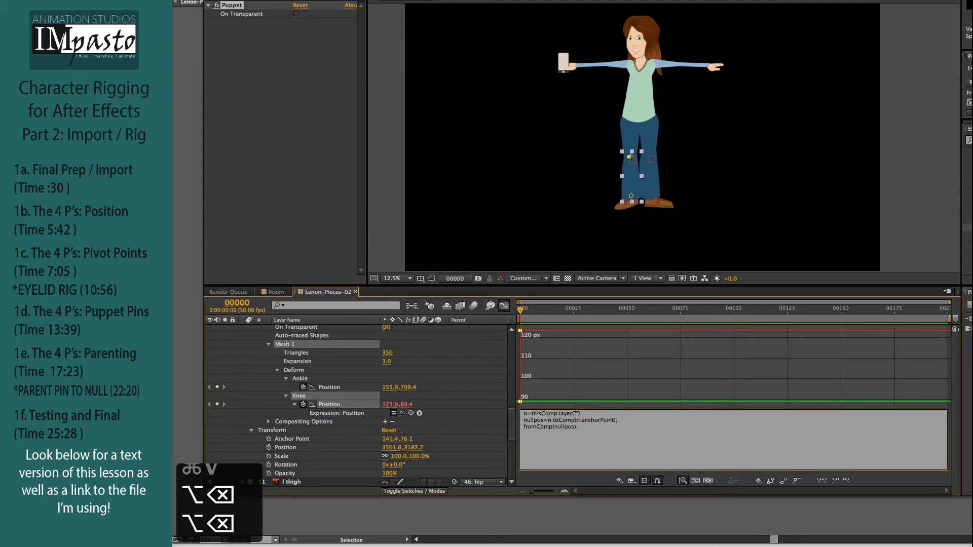
text(Knee-Left)
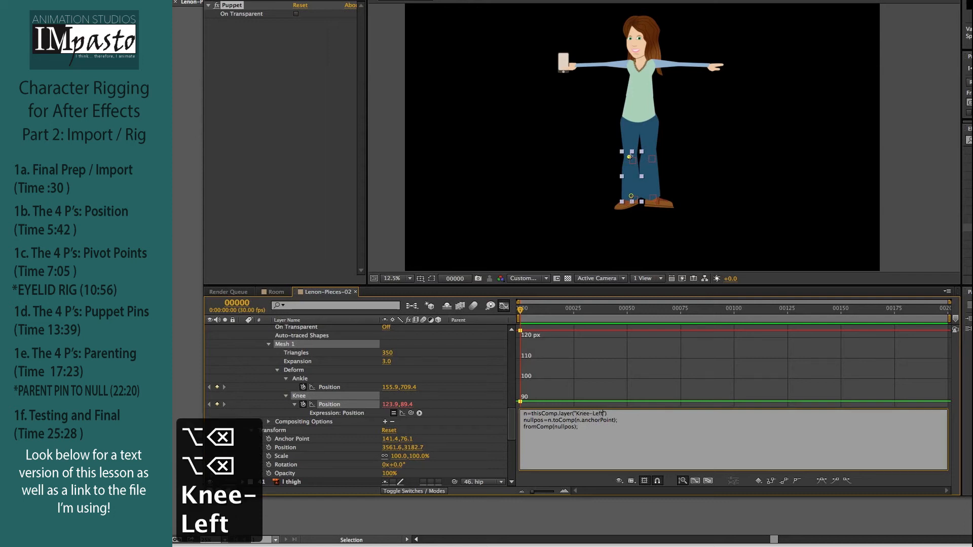
click(361, 420)
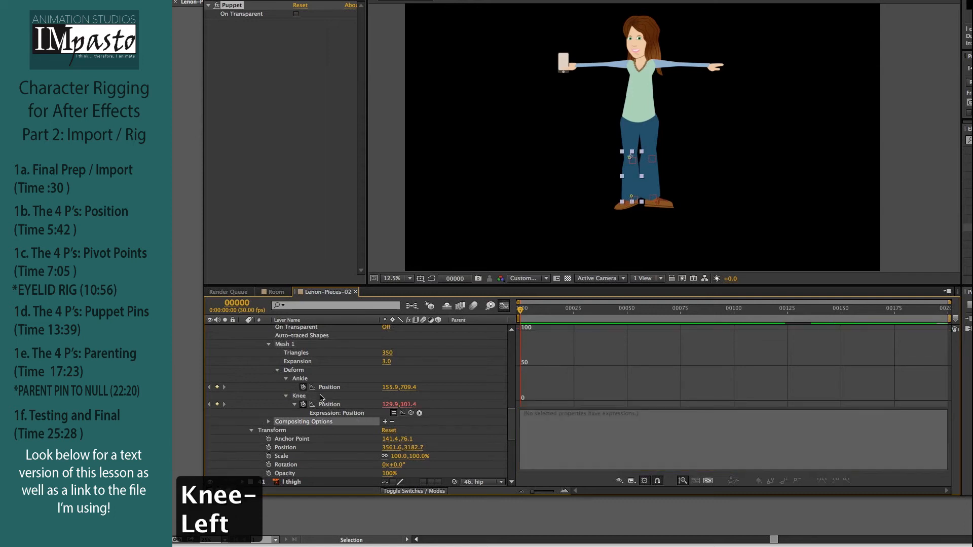
Try the lowercase spelling "Knee-left" as the layer name in the l calf's Knee pin expression
click(335, 408)
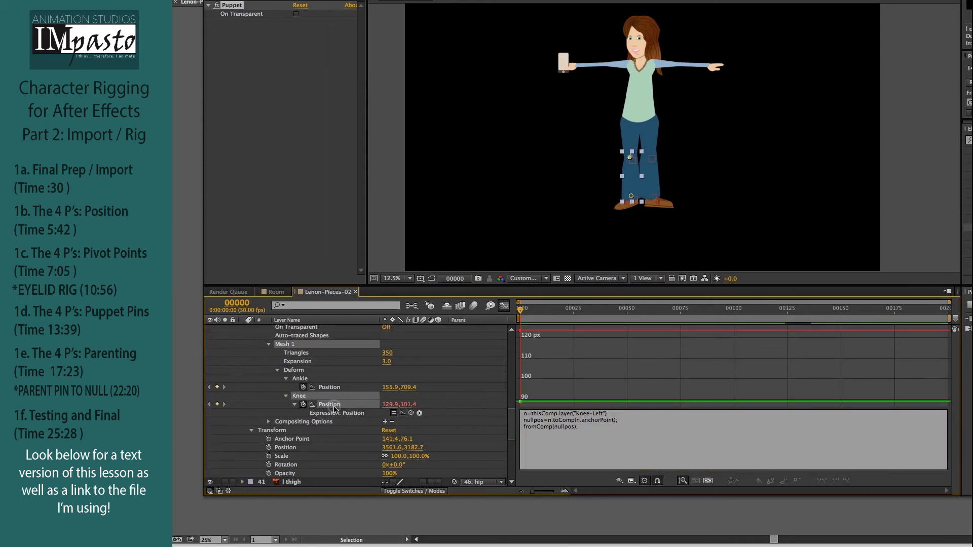
click(594, 414)
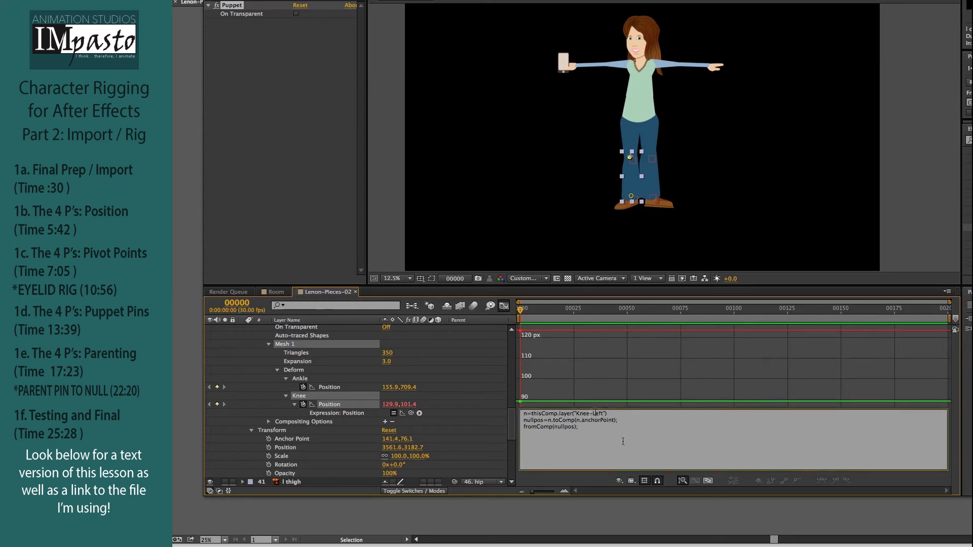
key(BackSpace)
text(l)
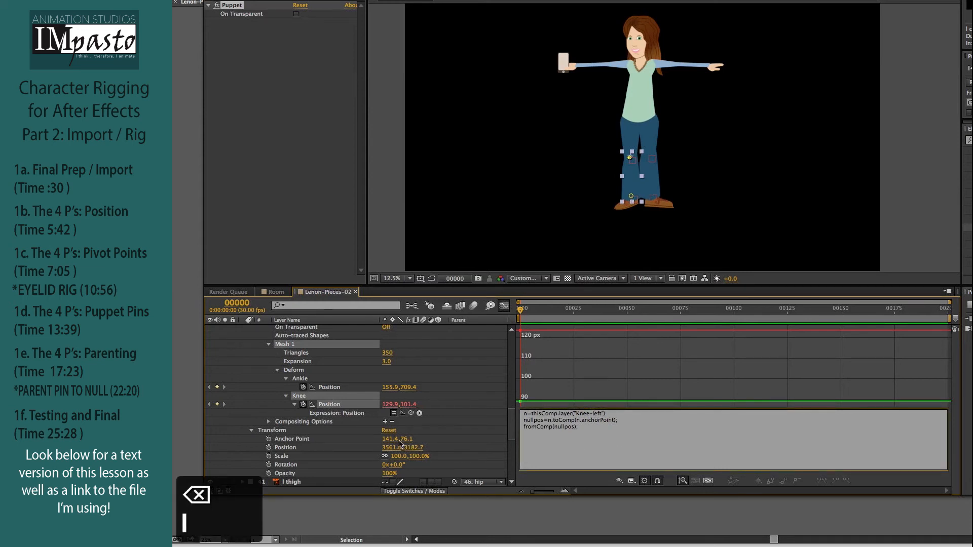
click(355, 423)
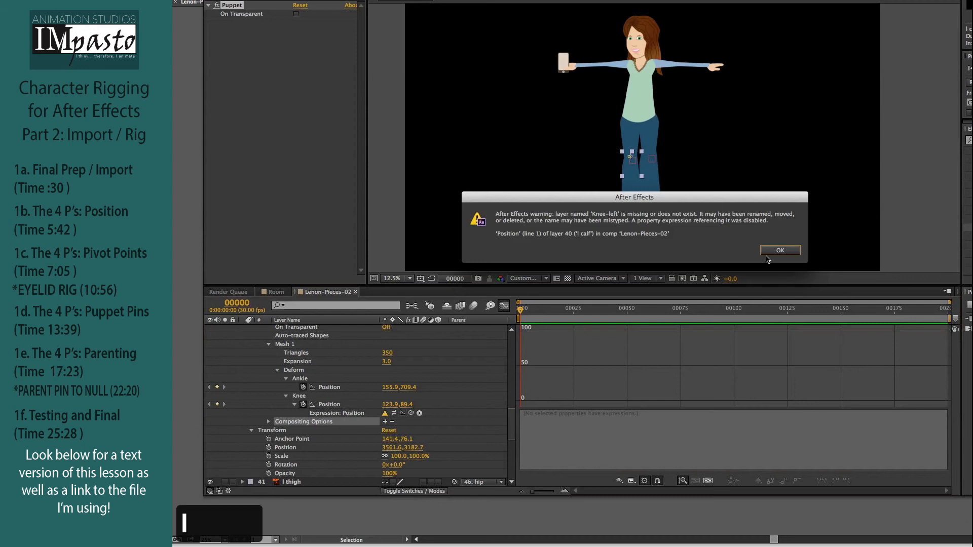
click(773, 250)
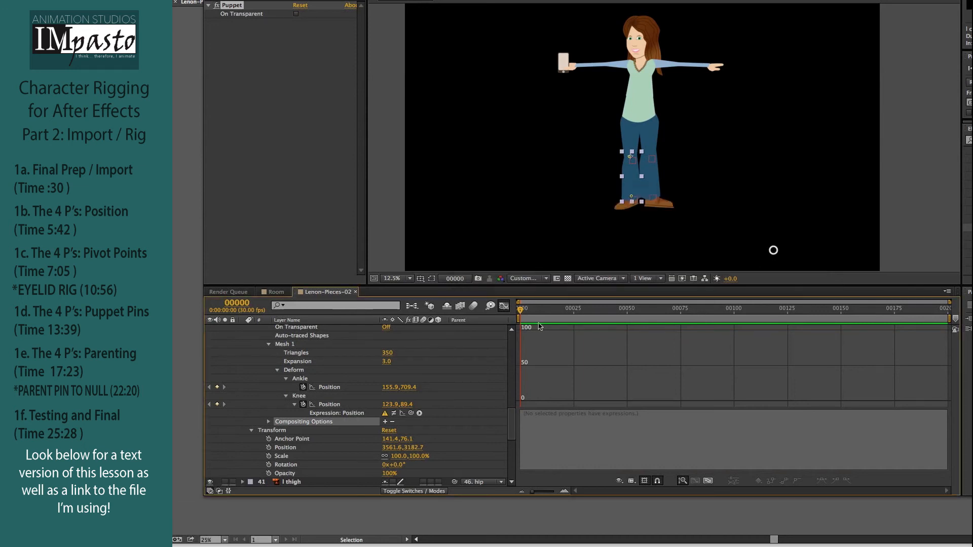
Correct the layer name in the l calf's Knee pin expression to "Knee-Left" with a capital L
click(330, 405)
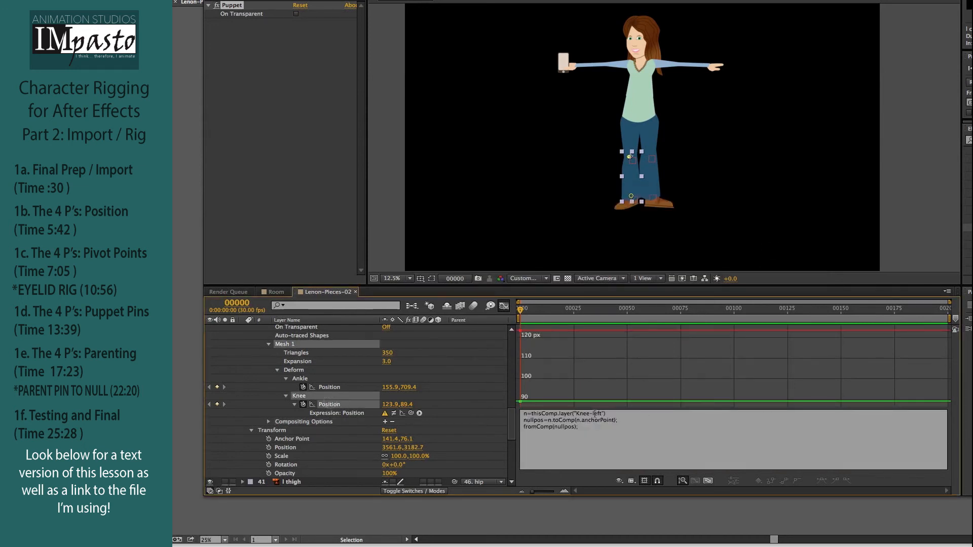
click(595, 413)
key(BackSpace)
text(L)
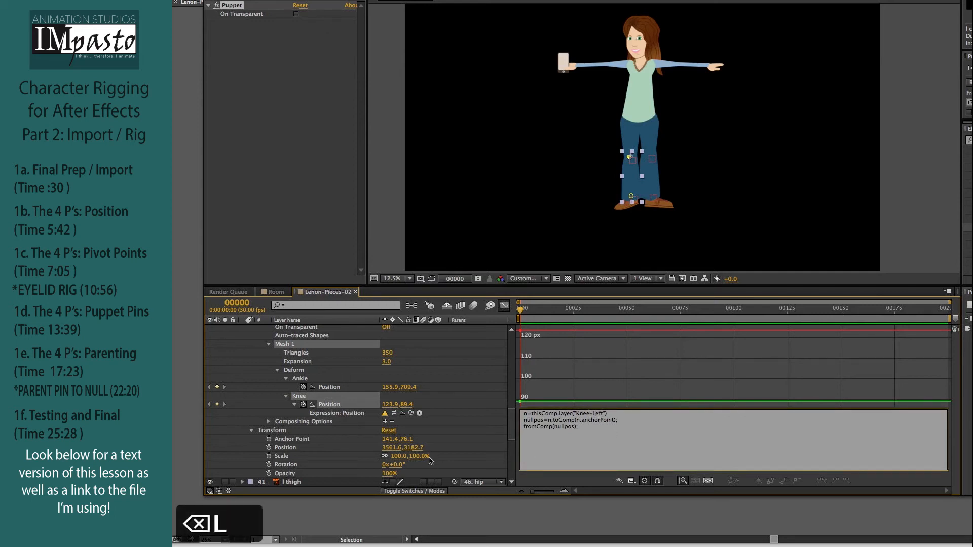
click(346, 422)
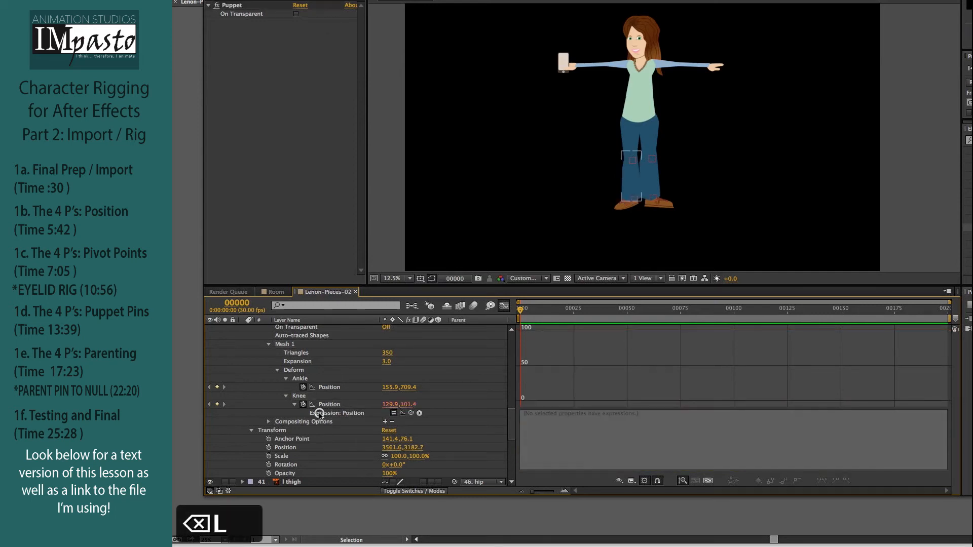
Add an expression to the l calf's Ankle pin position, paste the copied code and change its layer name to "Ankle-Left"
click(324, 388)
alt+click(303, 387)
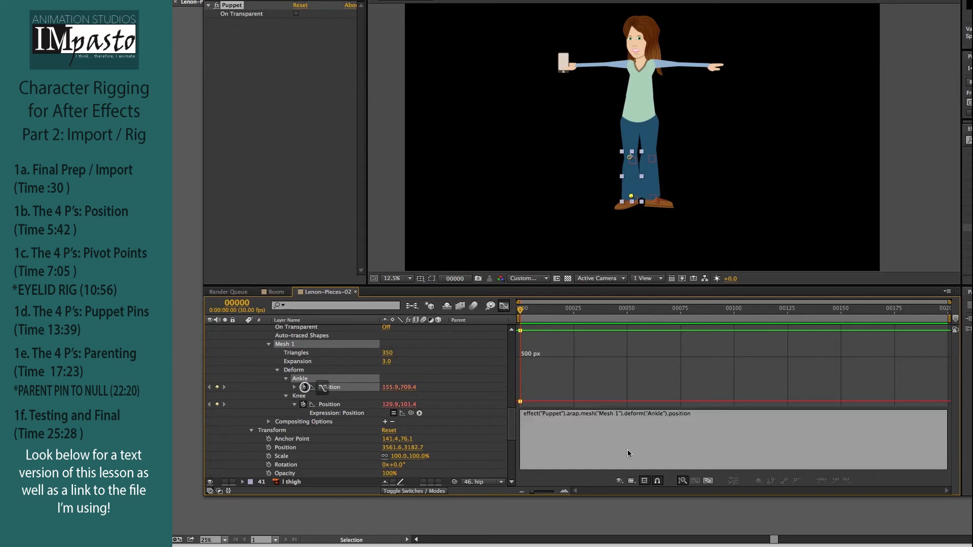
key(super+a)
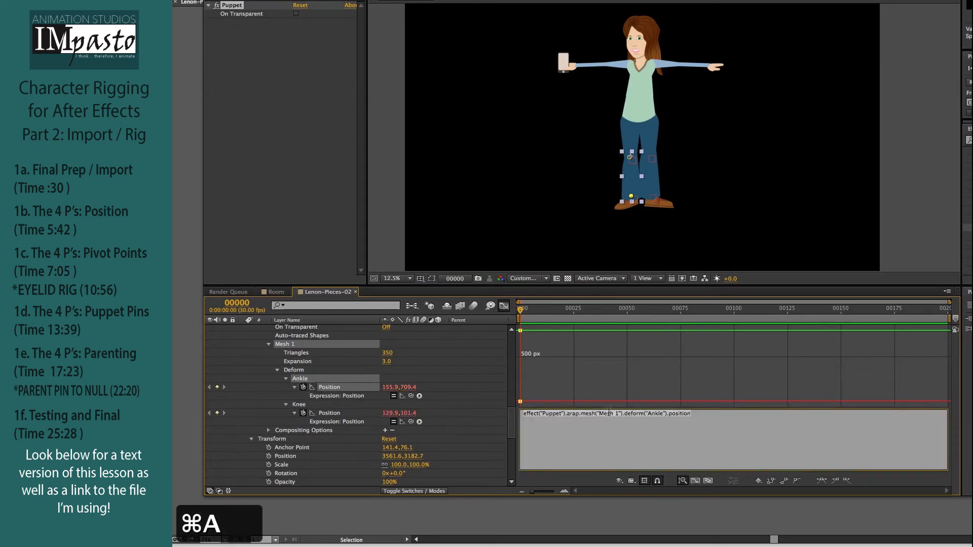
text(n=thisComp.layer("Elbow-Right"); nullpos=n.toComp(n.anchorPoint); fromComp(nullpos);)
click(604, 414)
key(alt+BackSpace)
key(alt+BackSpace)
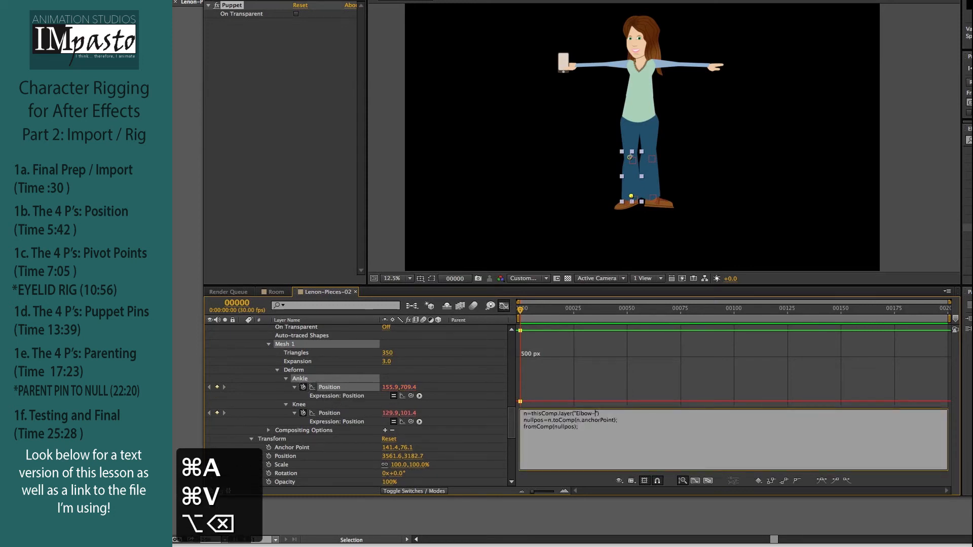
text(Ankle)
text(-Left)
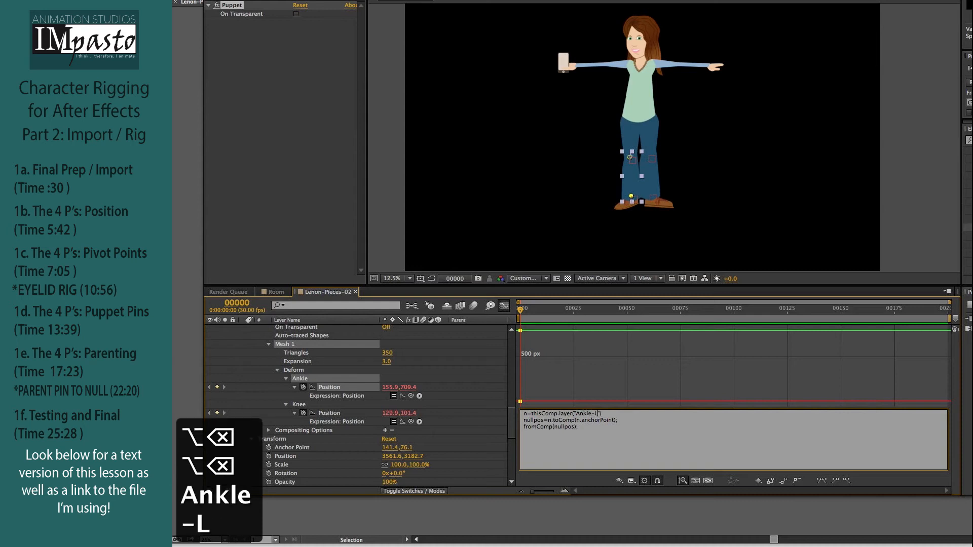
click(348, 361)
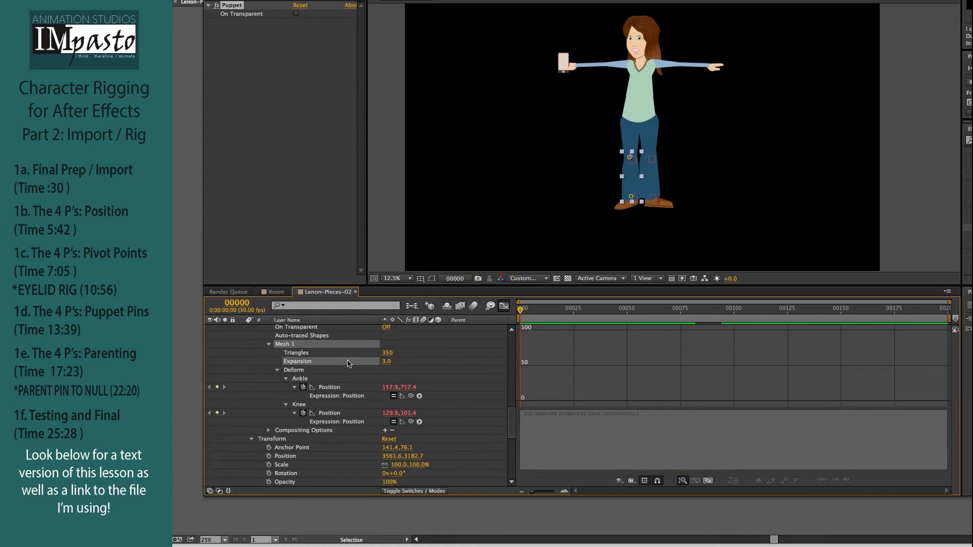
Collapse the l calf layer's properties so the layer list is compact again
scroll(349, 393, up, 5)
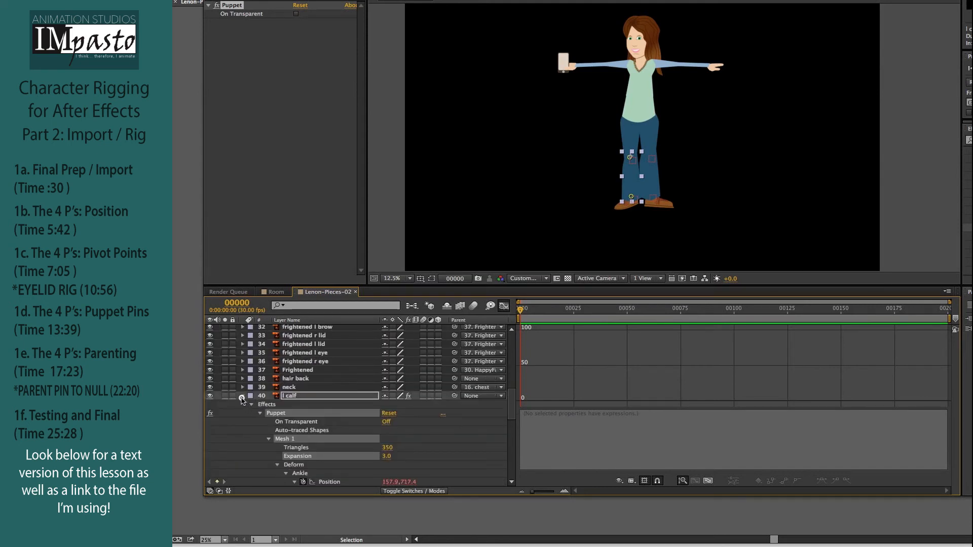
click(242, 397)
click(242, 423)
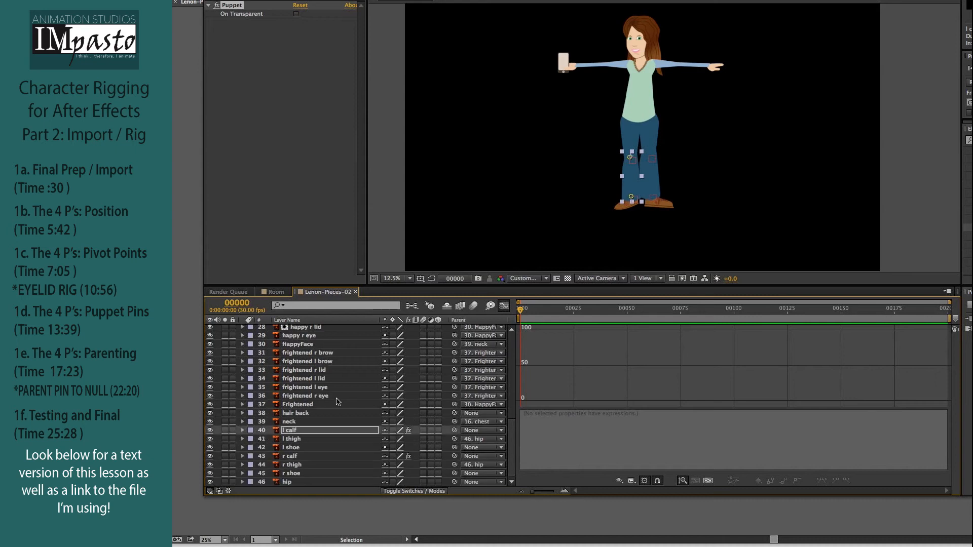
Review the full layer stack from the ankle and knee nulls to the hip, including the palm, finger and forearm layers
scroll(339, 402, up, 10)
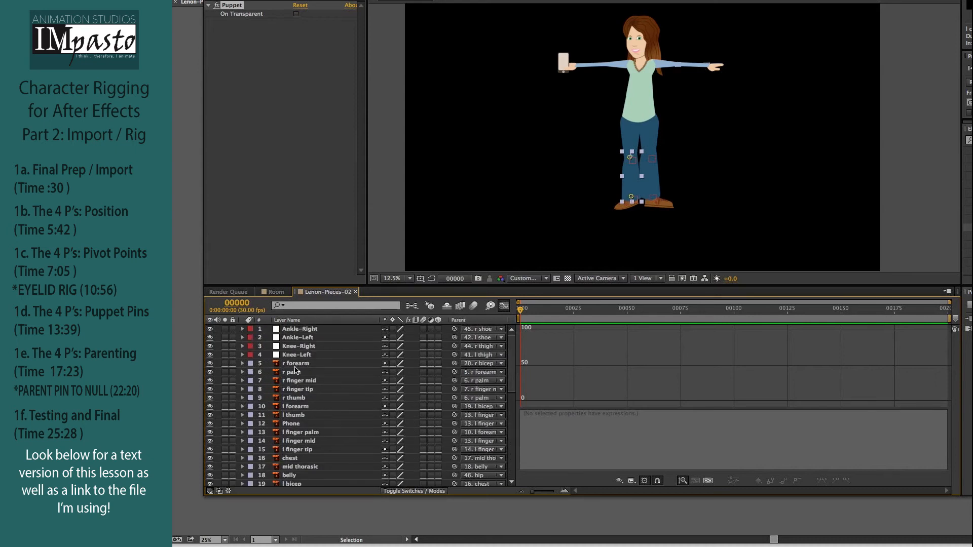
click(295, 371)
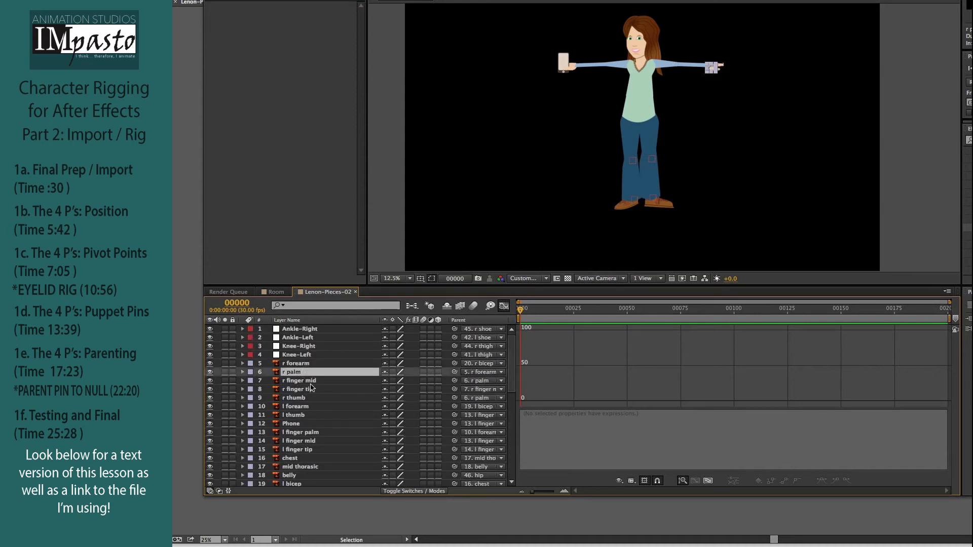
click(309, 382)
click(305, 408)
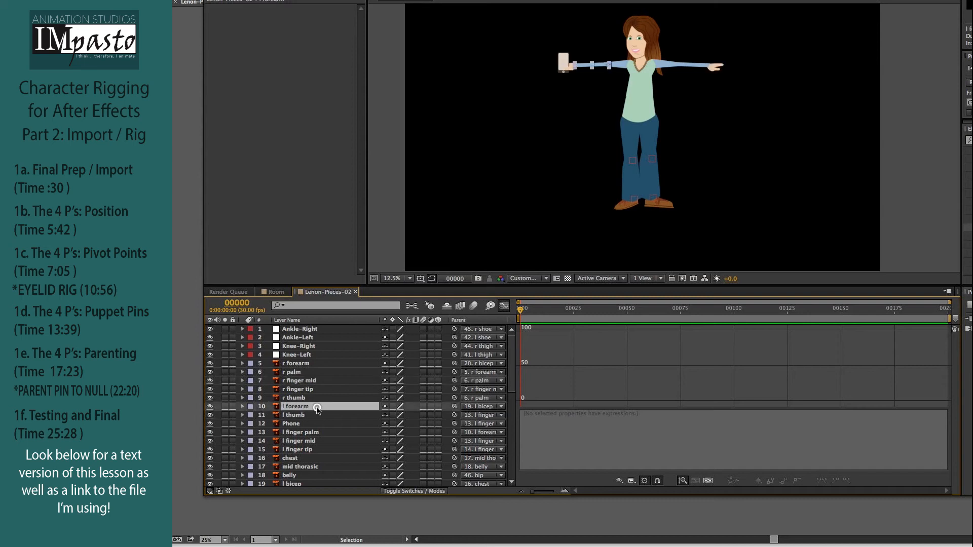
scroll(324, 408, down, 9)
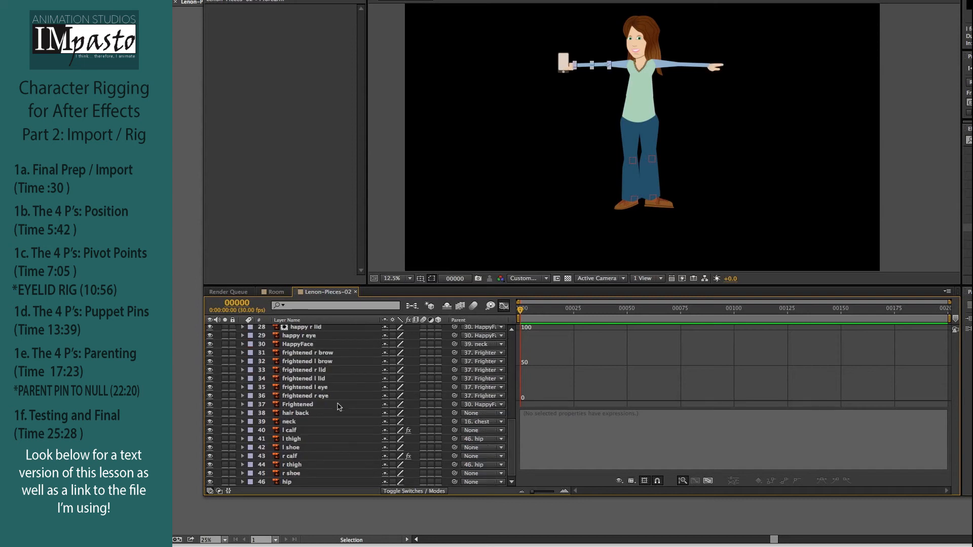
scroll(339, 407, up, 3)
scroll(339, 407, up, 5)
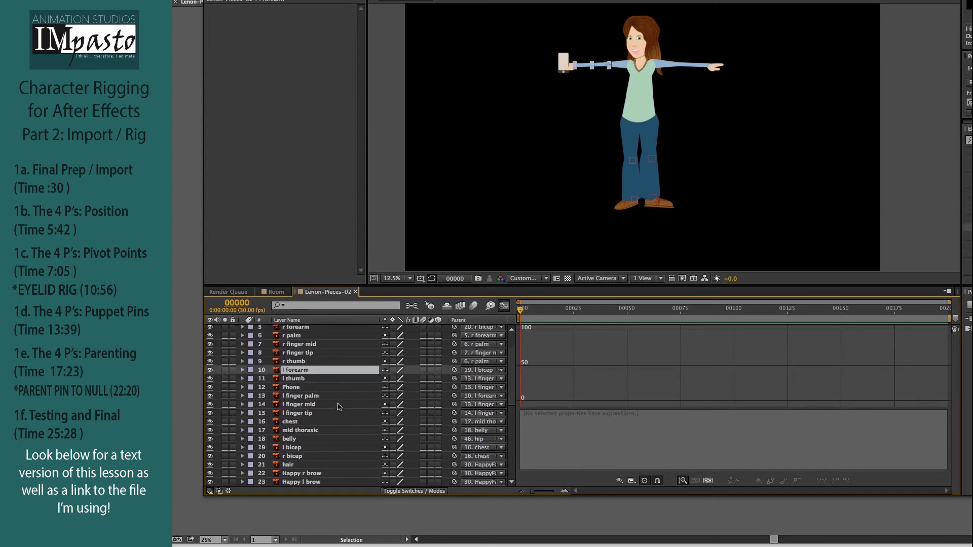
scroll(339, 407, up, 2)
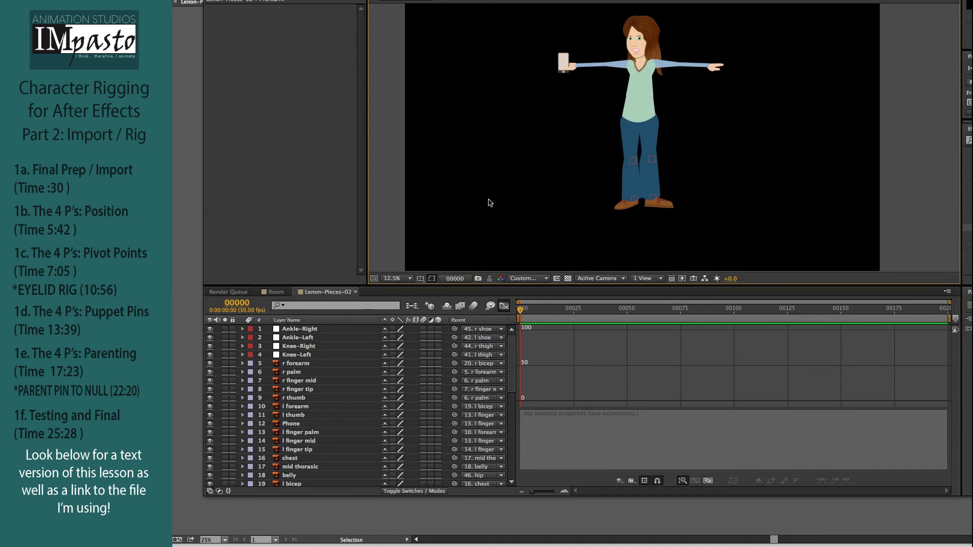
Test the whole rig by moving the hip sideways and upward with the feet planted, and undo the move
scroll(358, 449, down, 9)
click(288, 482)
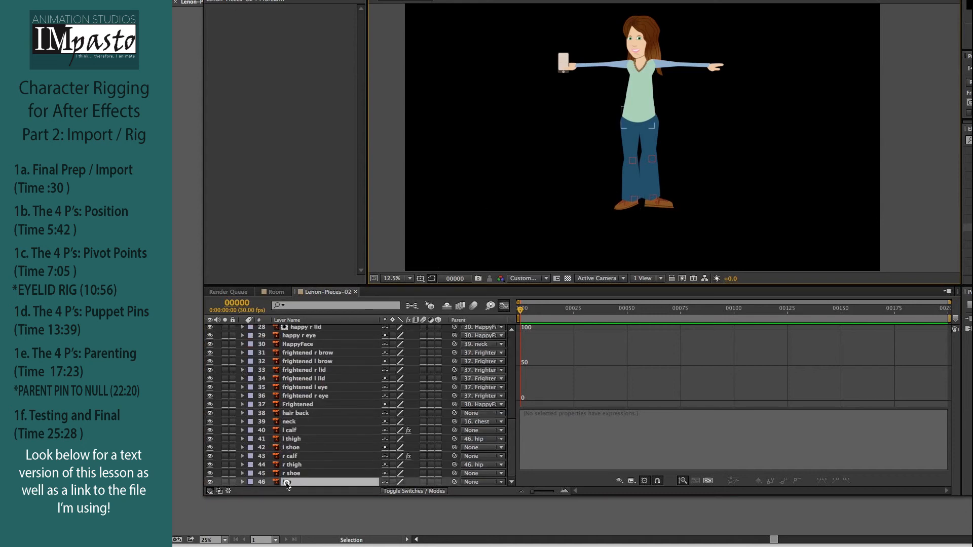
drag(645, 118, 706, 104)
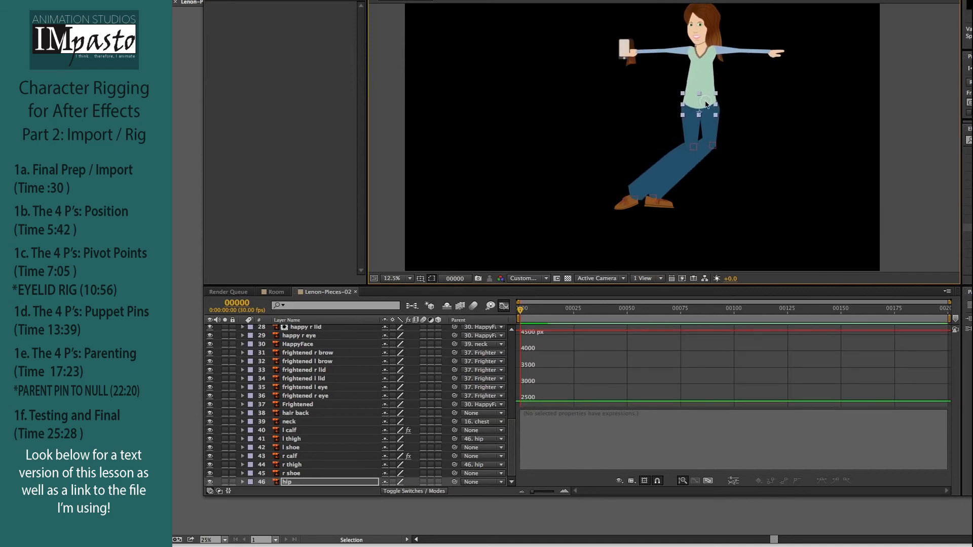
key(super+z)
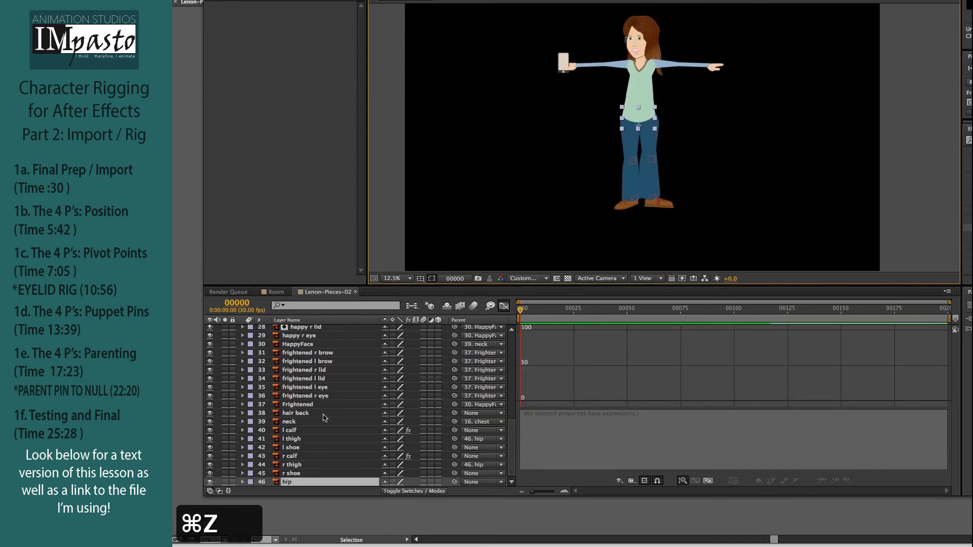
Parent the hair back layer to HappyFace
click(320, 413)
click(499, 413)
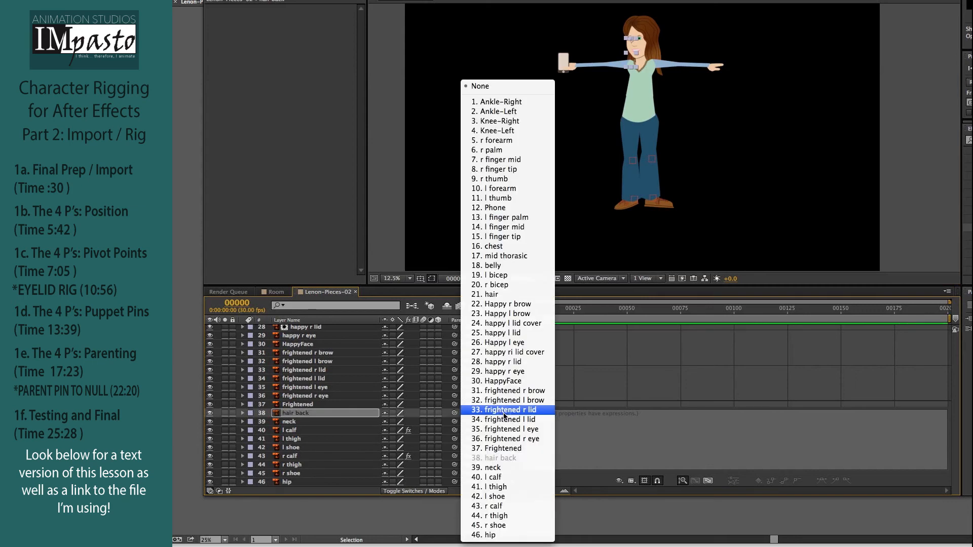
click(507, 385)
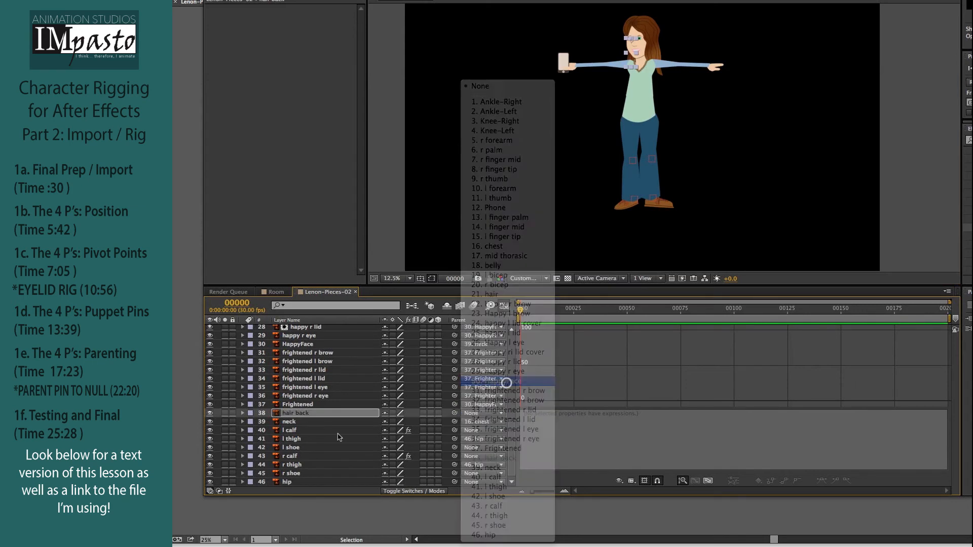
Test the rig's body by lowering the hip sideways so the knees bend, and rotate the torso pieces and chest into a leaning pose
click(281, 482)
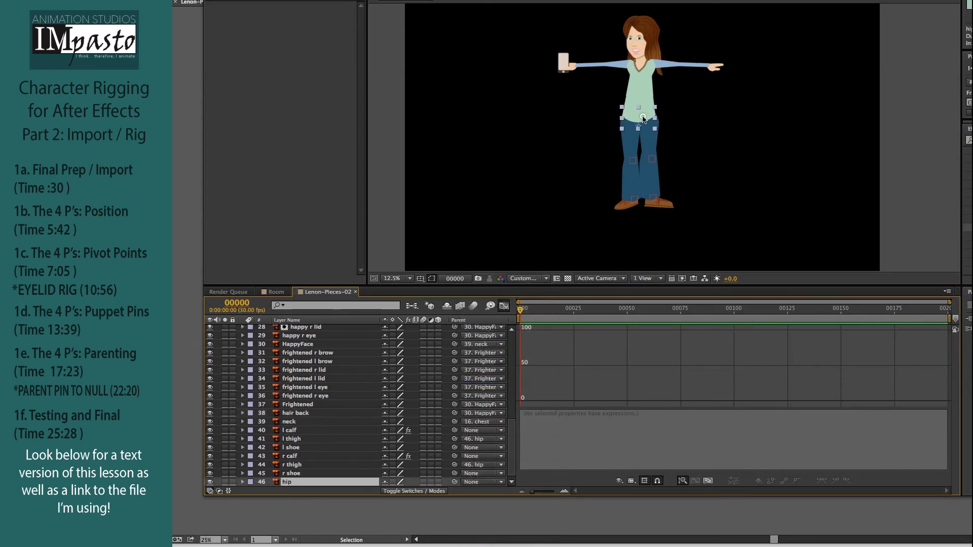
mouse_move(642, 118)
mouse_down()
mouse_move(600, 133)
mouse_move(691, 137)
mouse_move(704, 152)
mouse_move(692, 137)
mouse_move(636, 147)
mouse_move(720, 137)
mouse_move(598, 149)
mouse_move(641, 133)
mouse_move(542, 152)
mouse_move(642, 146)
mouse_move(651, 137)
mouse_move(602, 133)
mouse_move(646, 133)
mouse_move(640, 138)
mouse_move(611, 133)
mouse_move(654, 126)
mouse_move(636, 119)
mouse_move(653, 127)
mouse_up()
key(w)
click(669, 146)
click(651, 121)
click(612, 102)
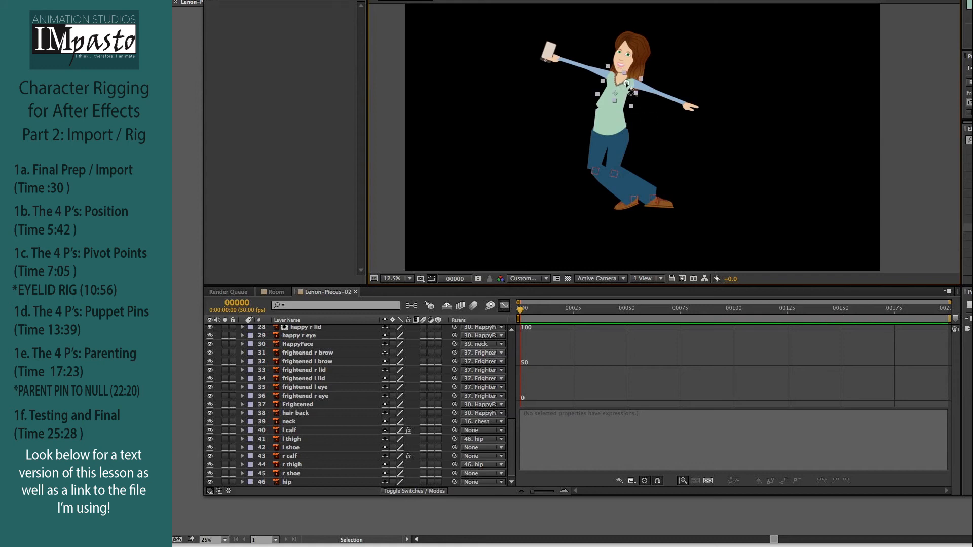
drag(628, 86, 670, 191)
Move the neck layer's anchor point slightly higher with the Pan Behind tool, and rotate the neck to tilt the head
key(super+equal)
key(space)
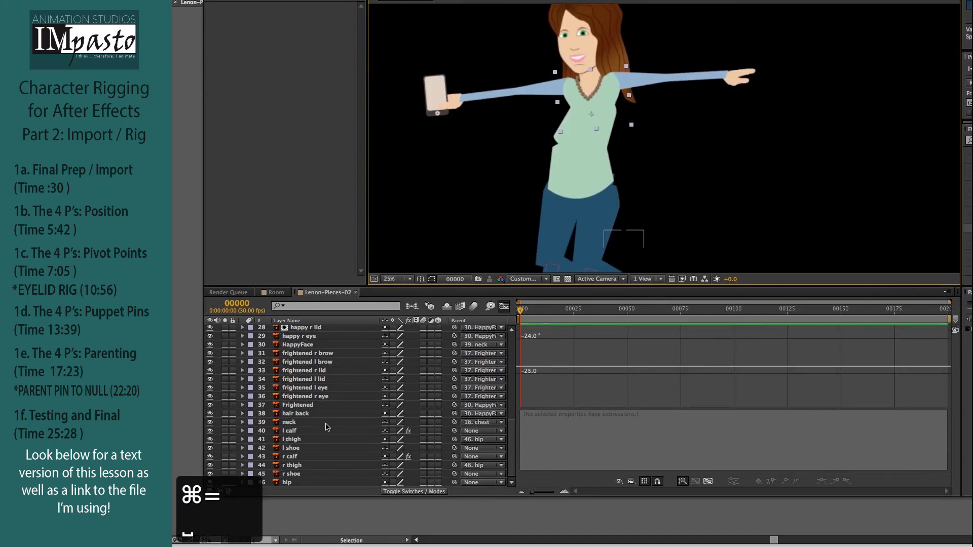
click(304, 424)
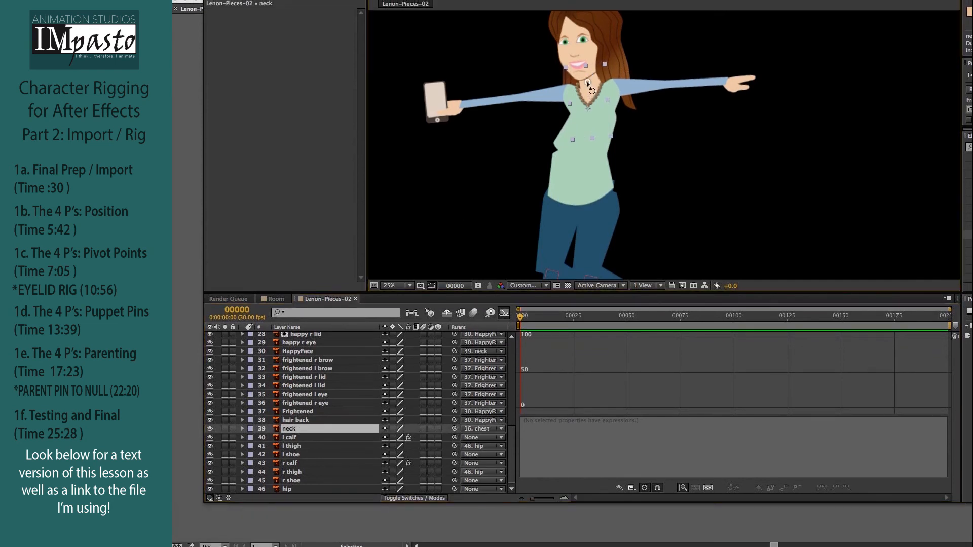
mouse_move(590, 85)
mouse_down()
mouse_move(571, 84)
mouse_move(584, 81)
mouse_up()
key(super+z)
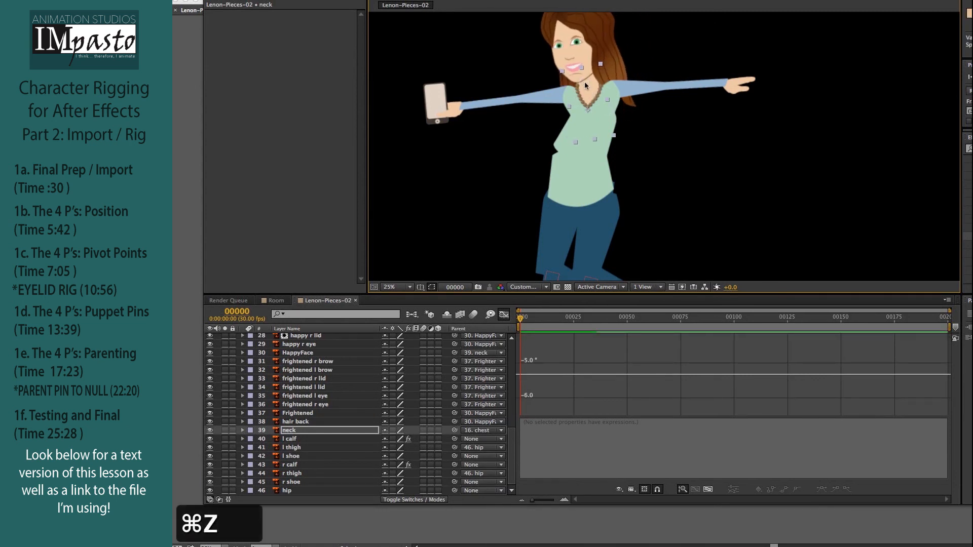
key(y)
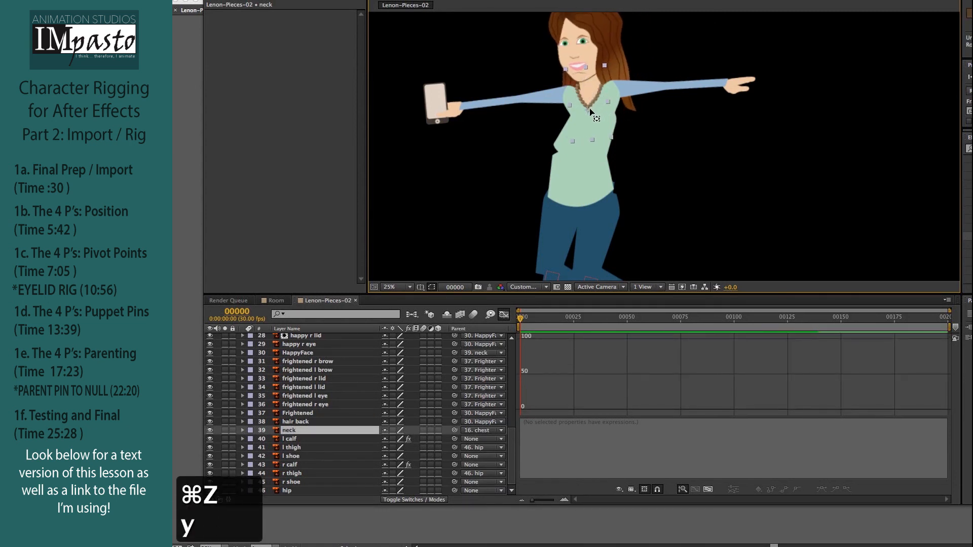
key(y)
drag(588, 110, 586, 84)
key(w)
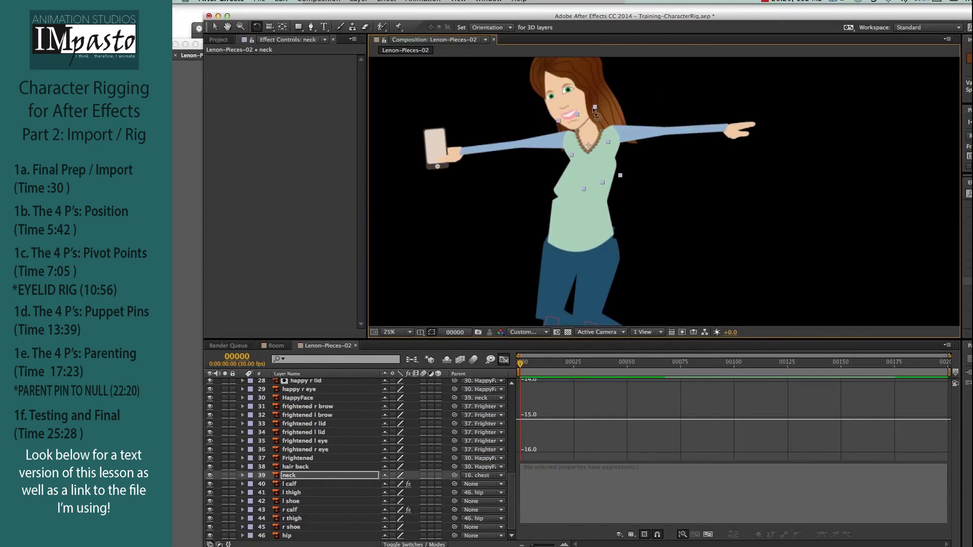
Rotate the HappyFace layer on the neck to test the head's movement
click(573, 105)
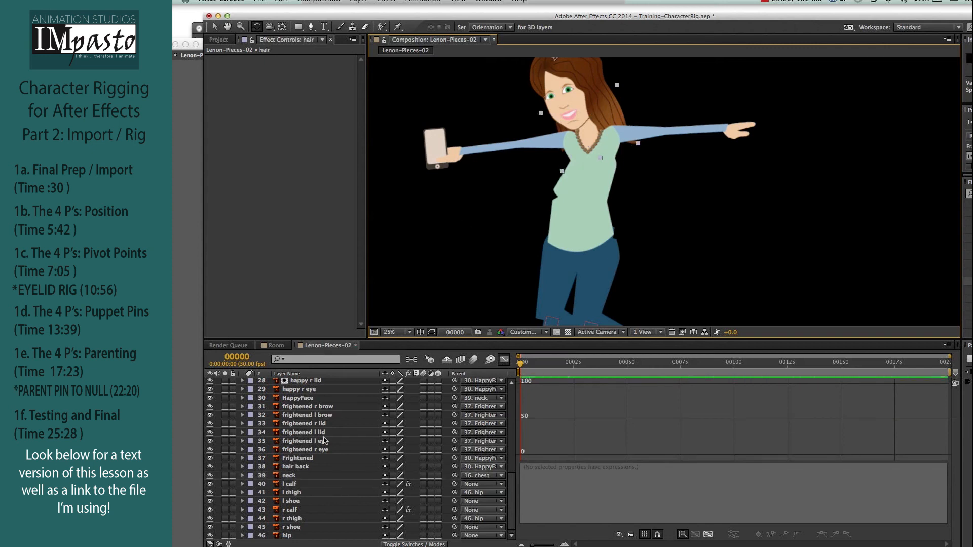
click(303, 398)
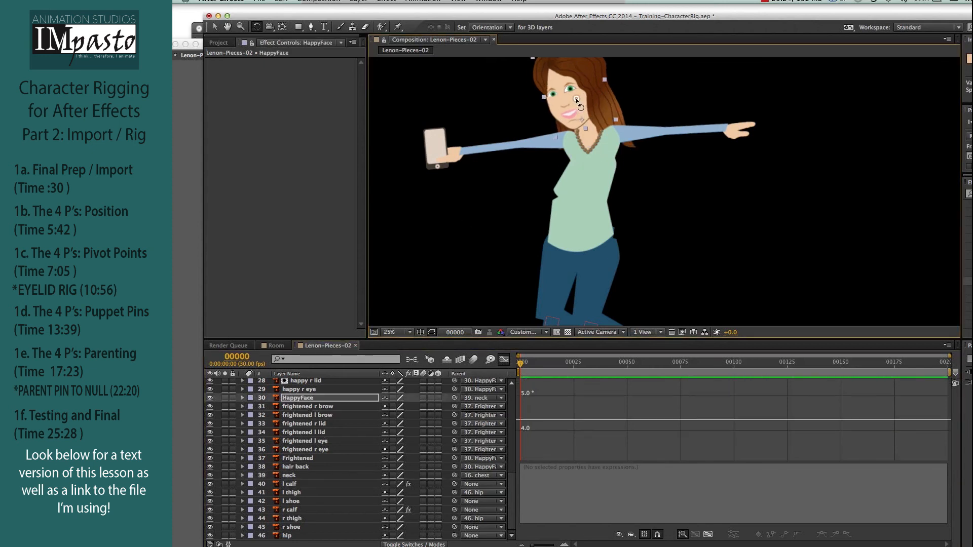
drag(575, 104, 584, 99)
key(space)
drag(649, 105, 664, 175)
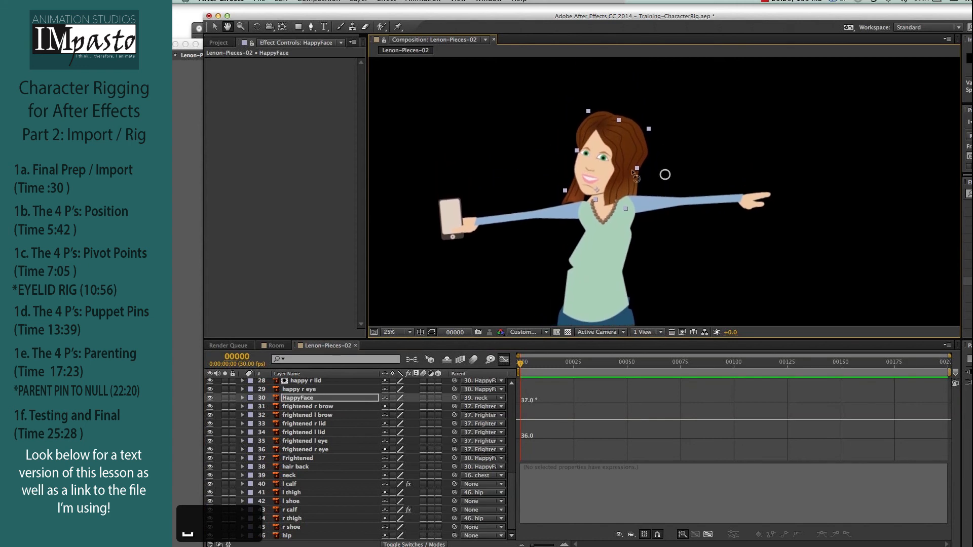
drag(600, 174, 598, 174)
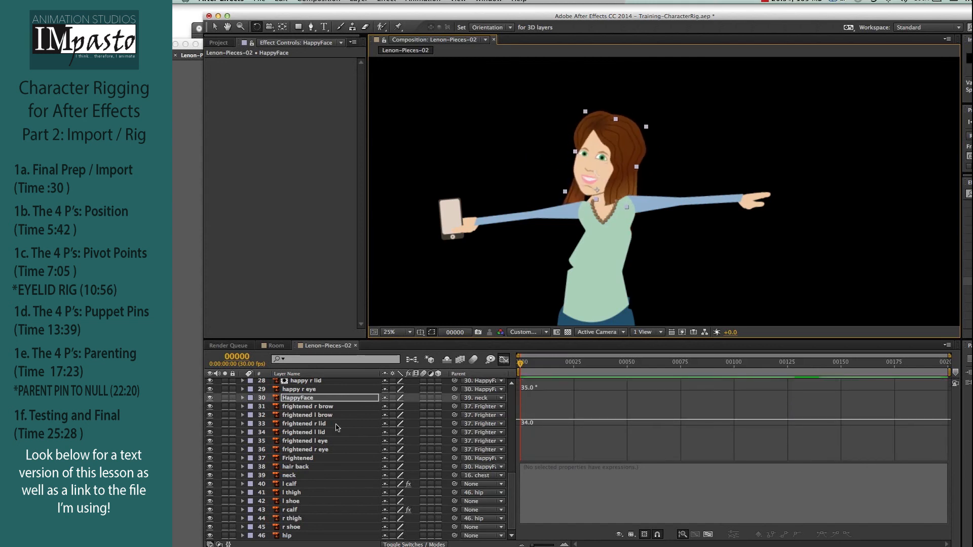
Move the hair layer directly above the chest layer in the stack and rotate the hair slightly
scroll(341, 430, up, 7)
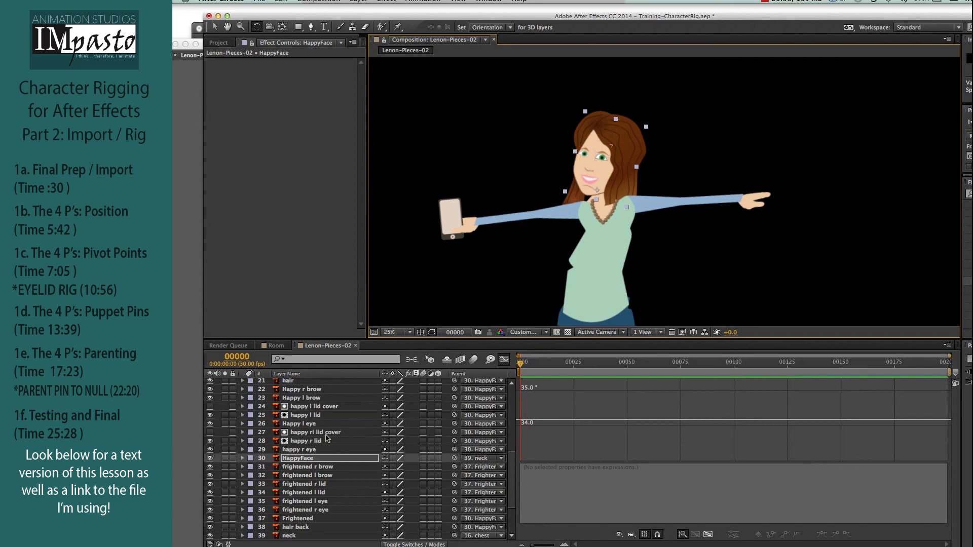
click(754, 171)
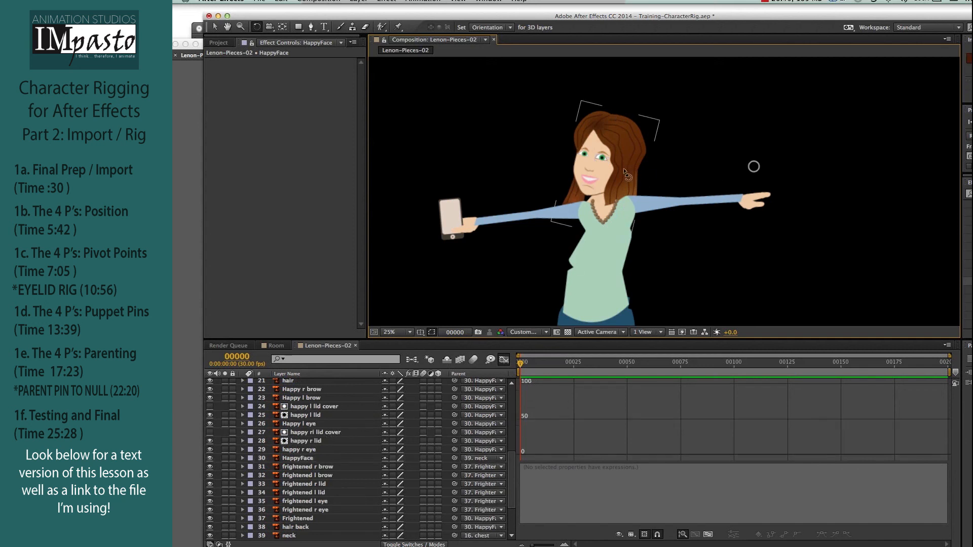
click(623, 171)
scroll(296, 414, up, 6)
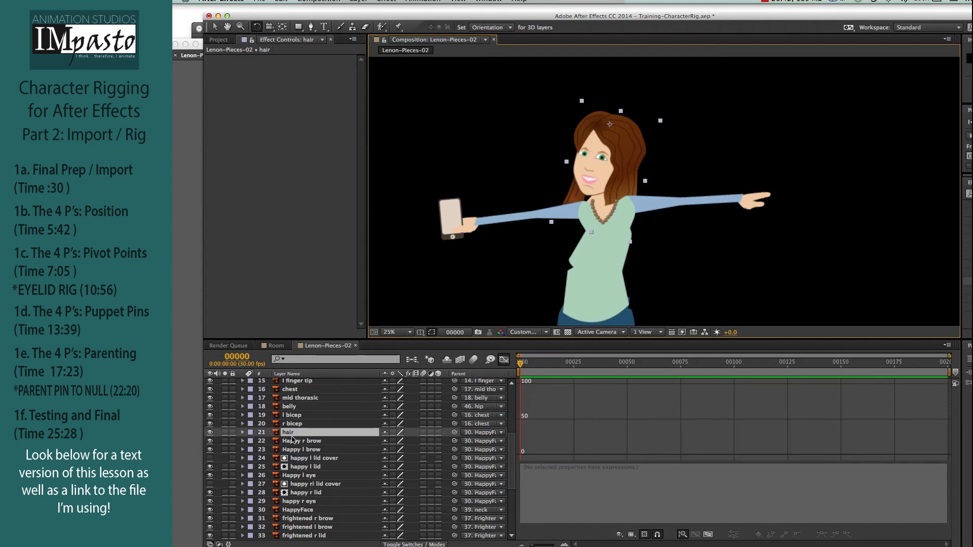
scroll(292, 436, up, 8)
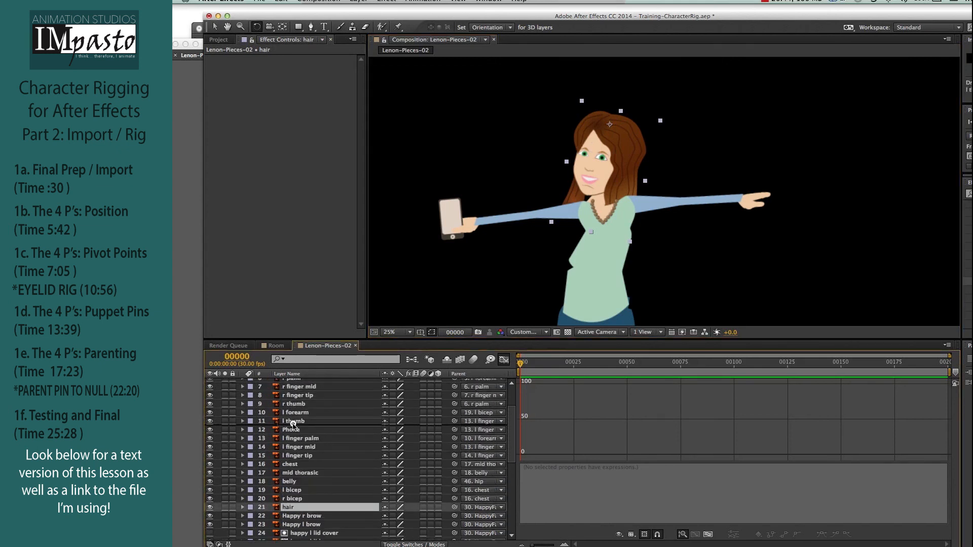
drag(295, 437, 296, 460)
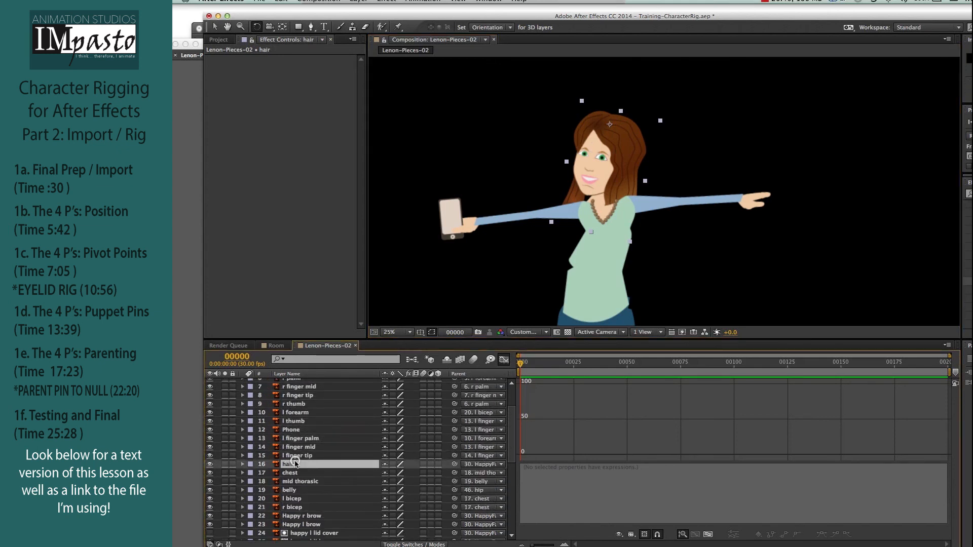
drag(623, 187, 627, 189)
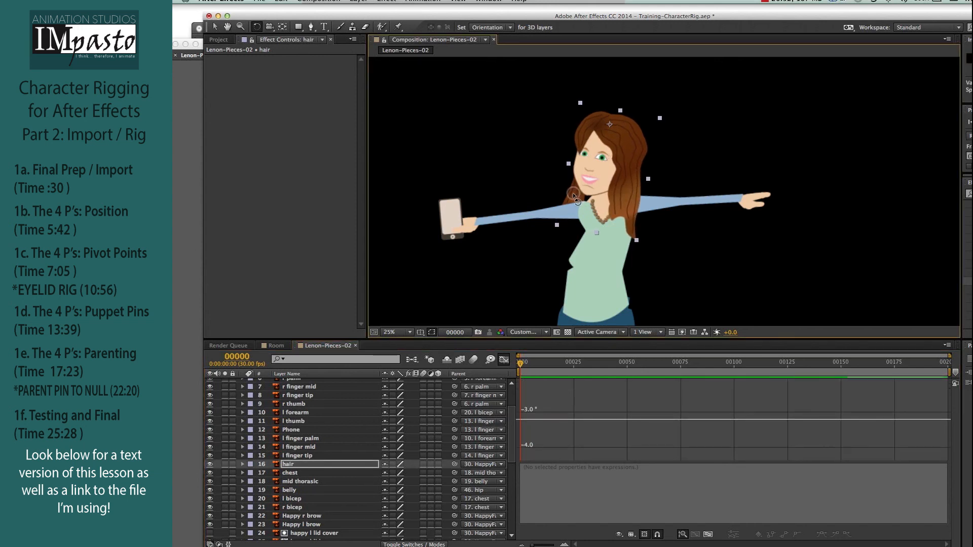
Rotate the hair back layer inward behind the head and move it directly below the neck layer
scroll(319, 498, down, 5)
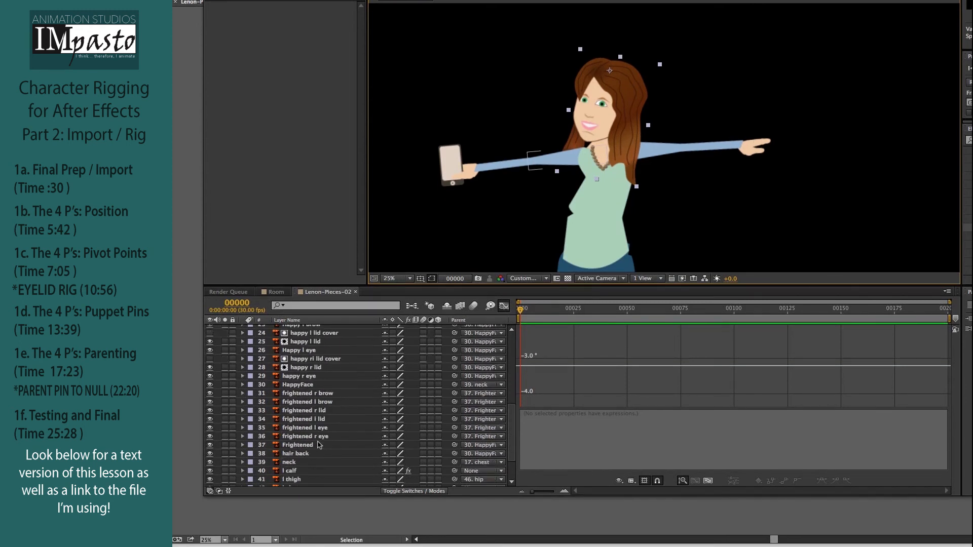
scroll(319, 445, down, 1)
click(309, 445)
drag(570, 140, 587, 143)
drag(584, 144, 582, 143)
scroll(319, 422, down, 1)
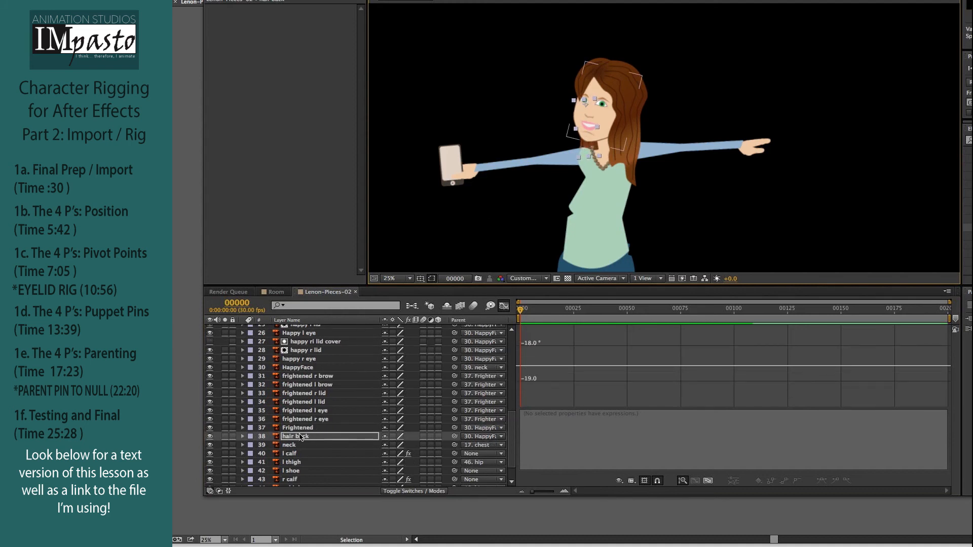
drag(300, 436, 301, 447)
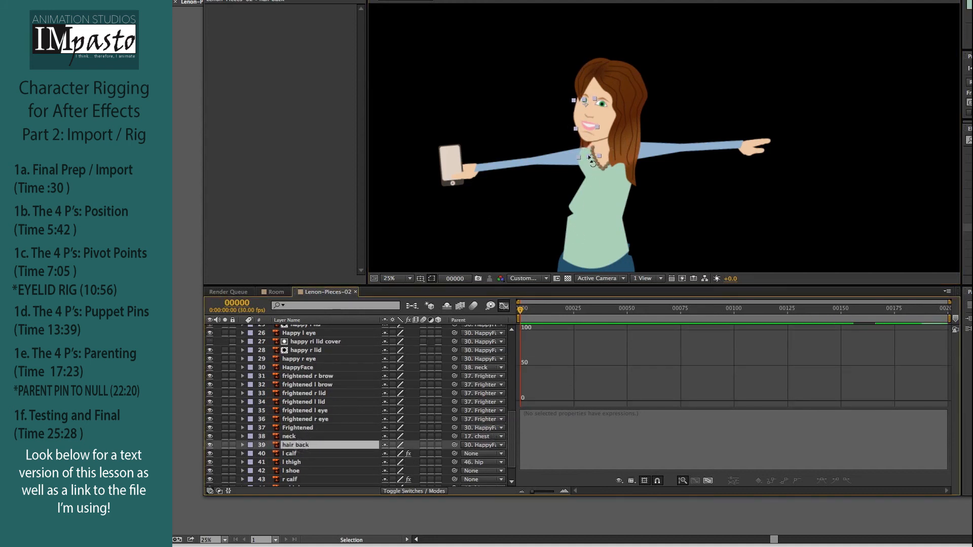
drag(589, 150, 588, 148)
Test the character's empty-handed arm by rotating its bicep, forearm, palm and fingers
click(653, 152)
drag(653, 152, 711, 142)
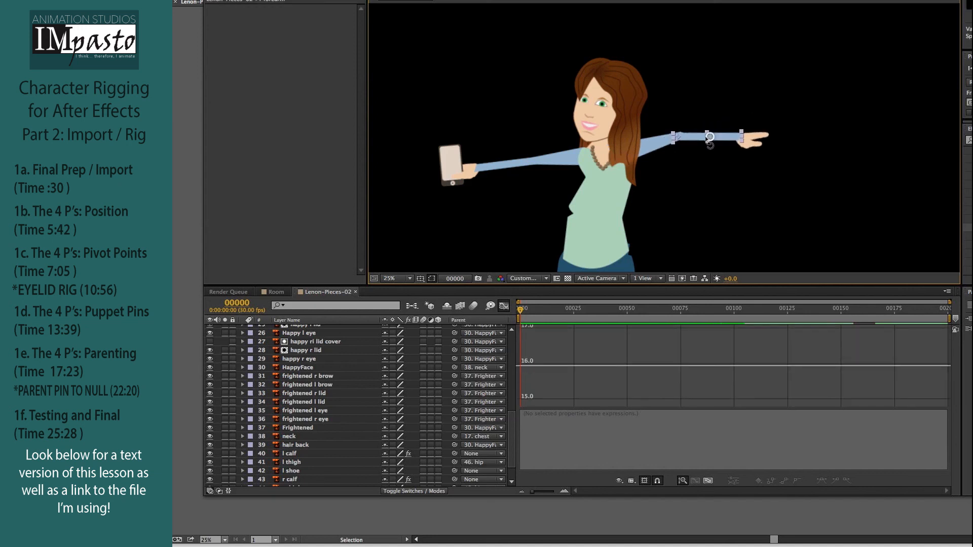
key(super+equal)
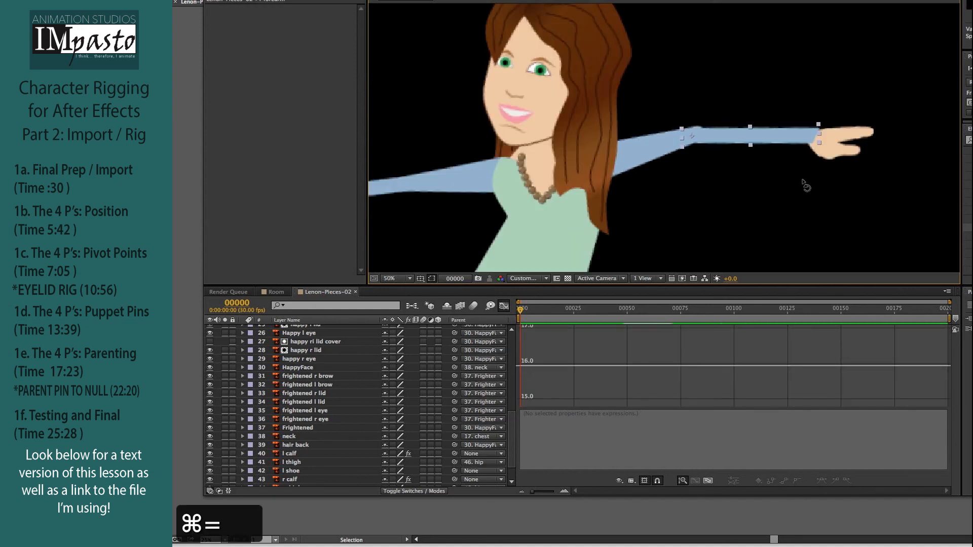
drag(824, 152, 825, 103)
click(884, 158)
Test the phone-holding arm by rotating its upper arm, forearm, thumb and the Phone, and view the whole pose
drag(614, 174, 746, 125)
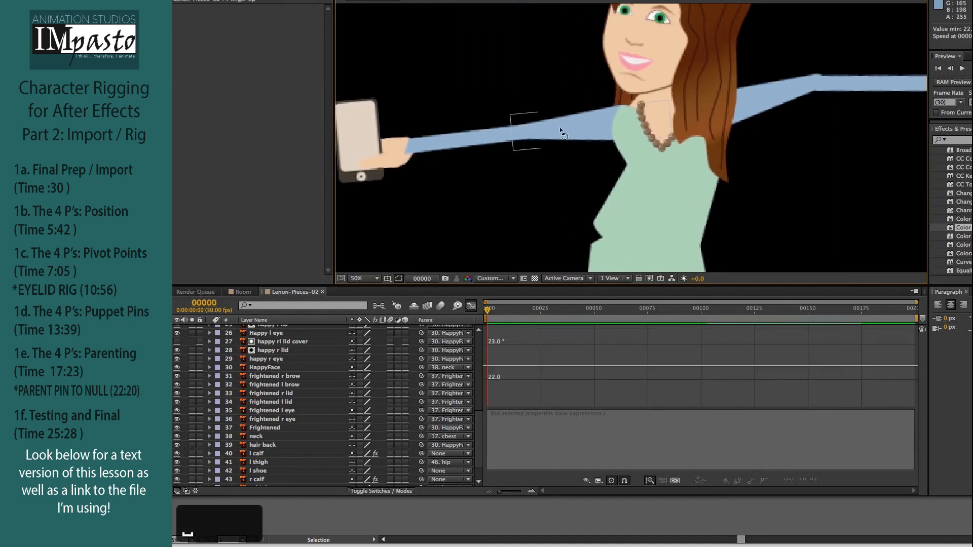
drag(559, 127, 553, 110)
drag(458, 104, 371, 86)
click(399, 120)
key(super+minus)
key(super+minus)
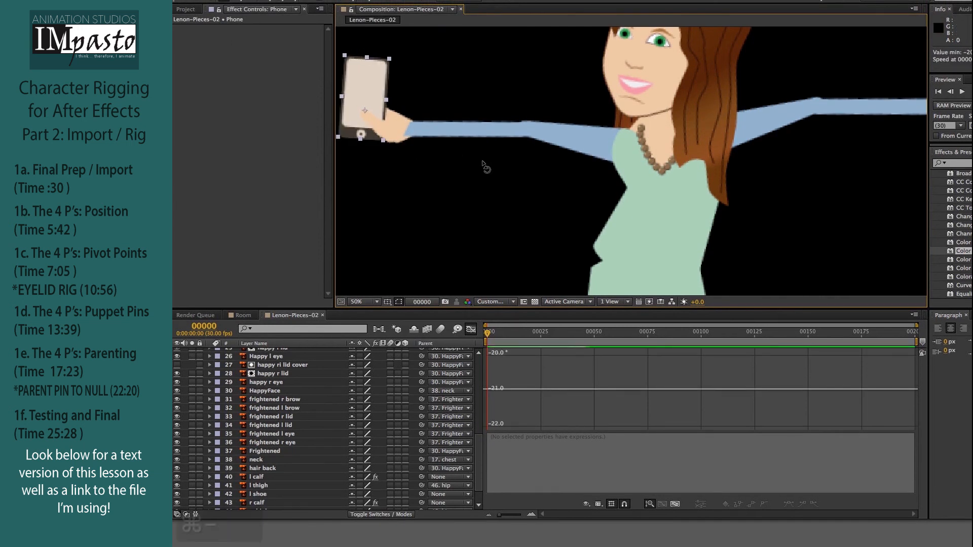
key(space)
drag(642, 248, 617, 169)
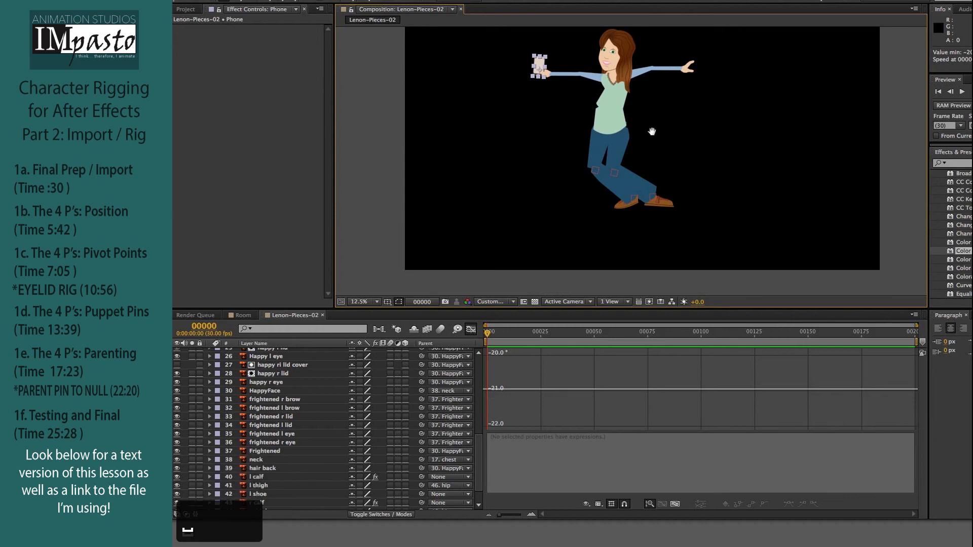
drag(645, 135, 633, 181)
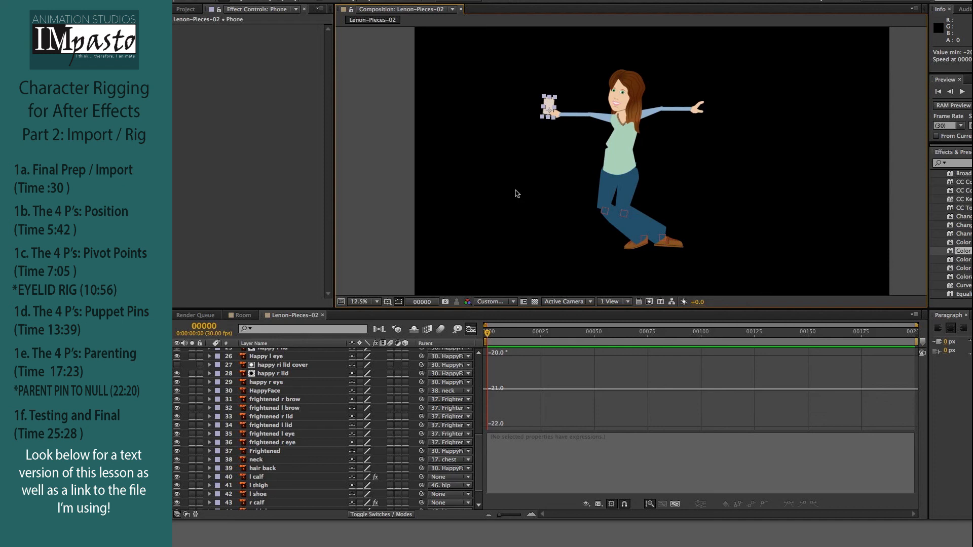
Undo all the test rotations, moves and layer reorders back to the straight standing pose, and deselect everything
key(super+z)
key(super+z)
key(super+z)
key(super+z)
key(super+z)
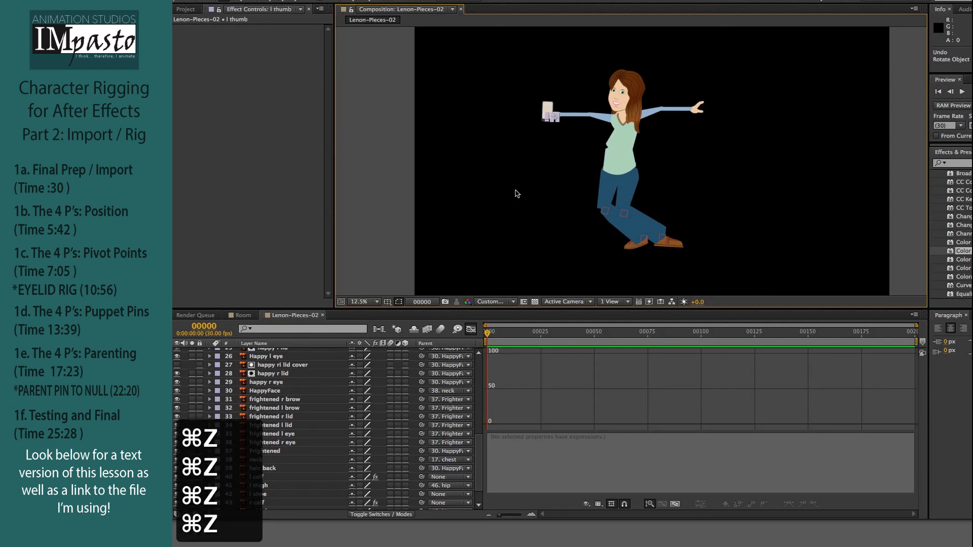
key(super+z)
key(super+z)
key(super+z)
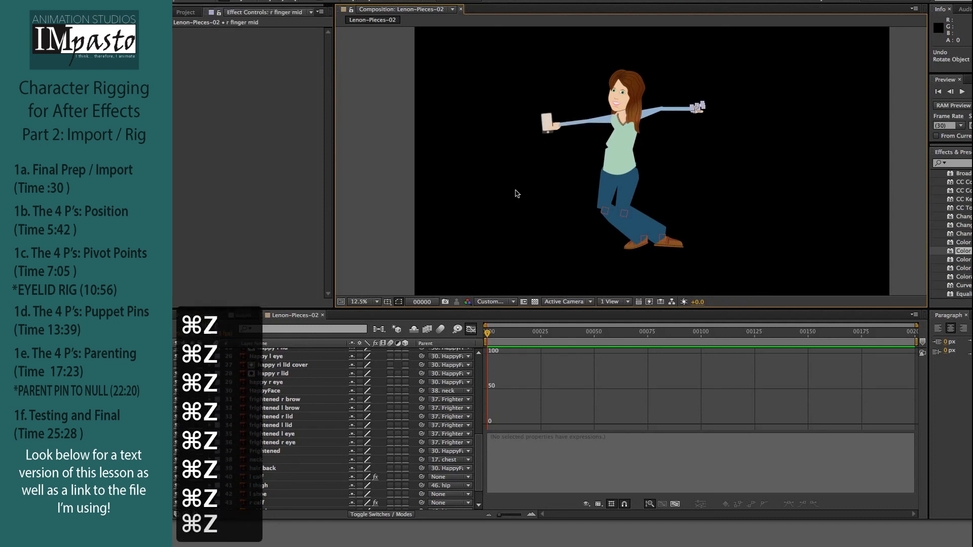
key(super+z)
key(super+z)
key(super+z)
key(super+z)
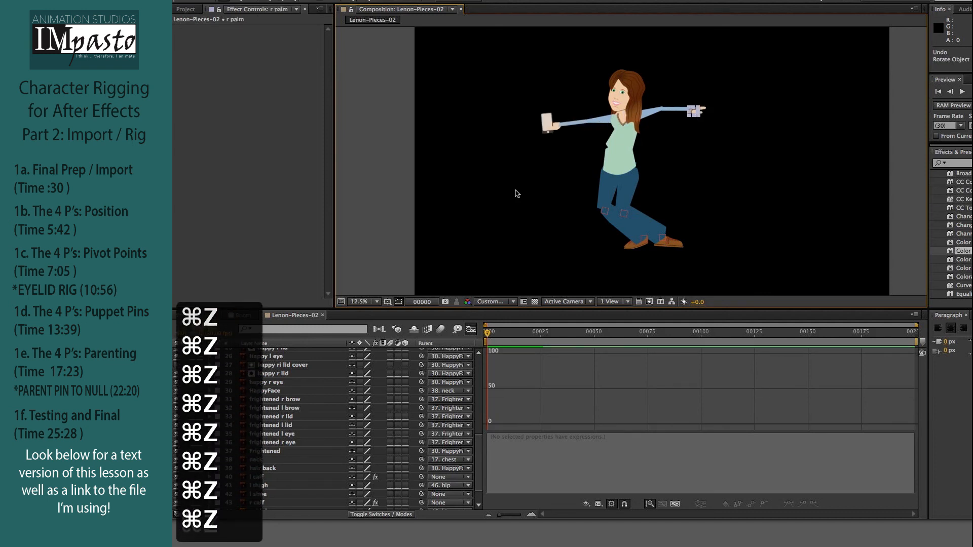
key(super+z)
key(super+z)
key(super+z)
key(super+z)
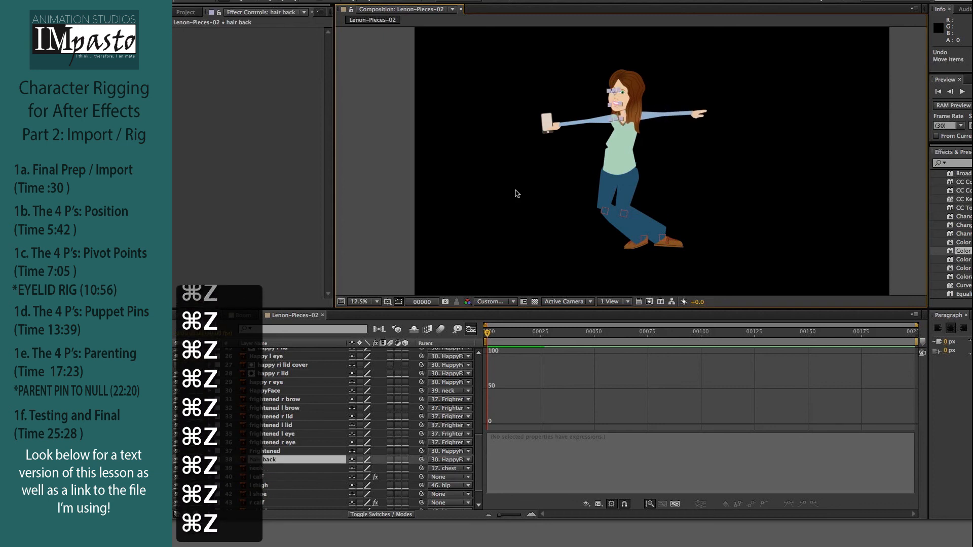
key(super+z)
key(super+z)
key(super+z)
key(super+z)
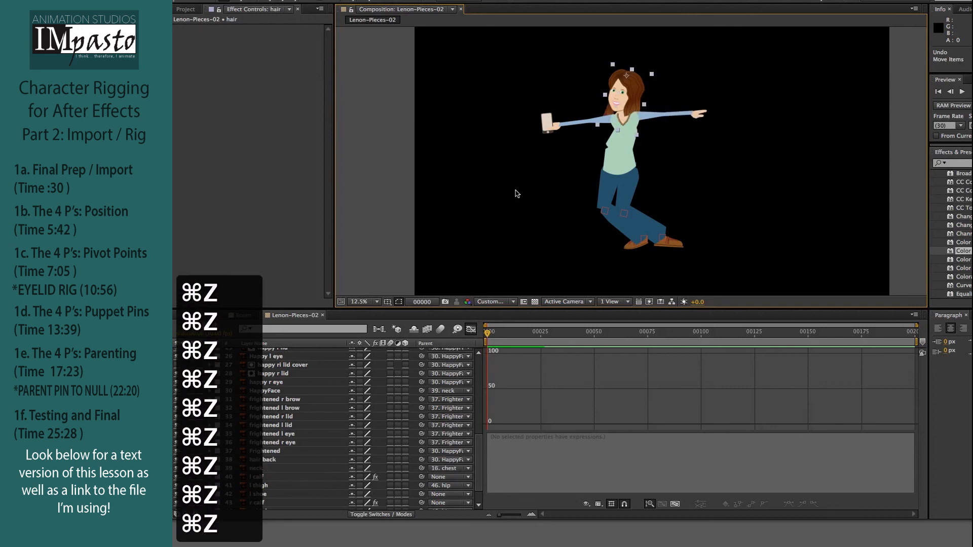
key(super+z)
key(super+z)
key(super+z)
key(super+z)
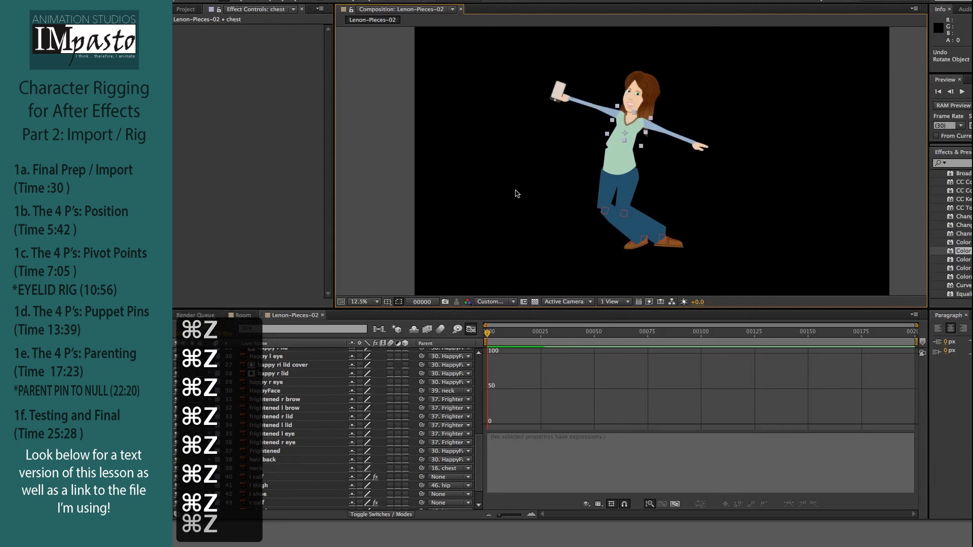
key(super+z)
key(super+z)
key(super+z)
key(super+z)
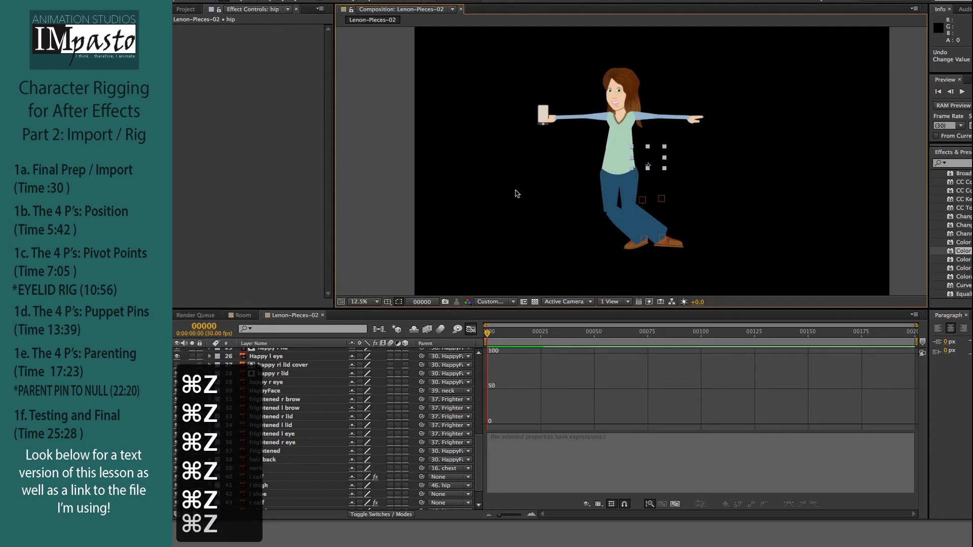
key(super+z)
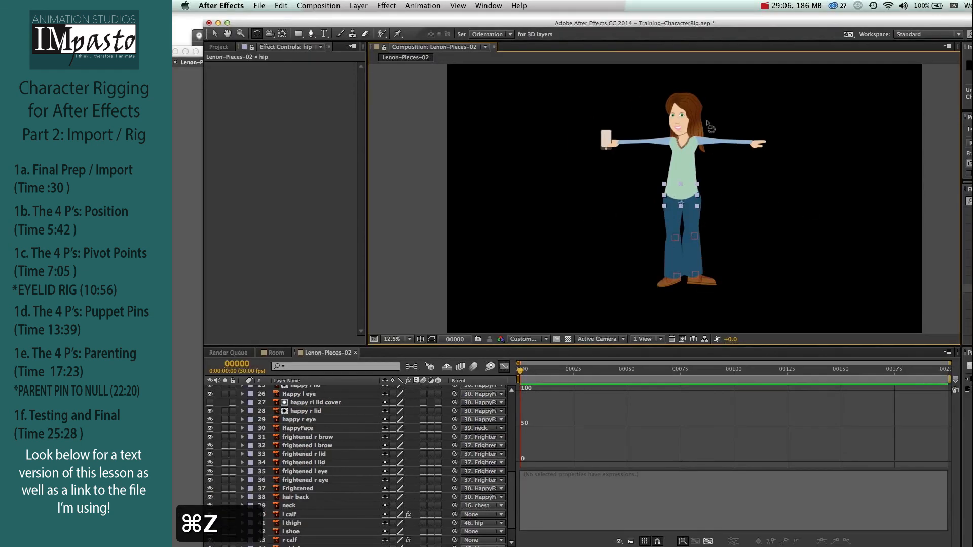
key(v)
click(787, 243)
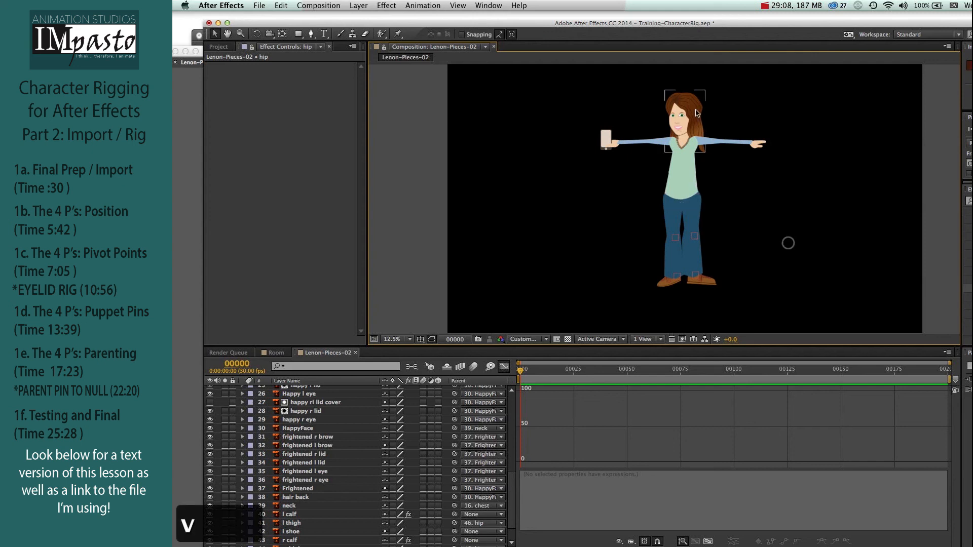
Move the hair layer above the chest layer, and place the hair back layer directly below the neck layer
click(701, 123)
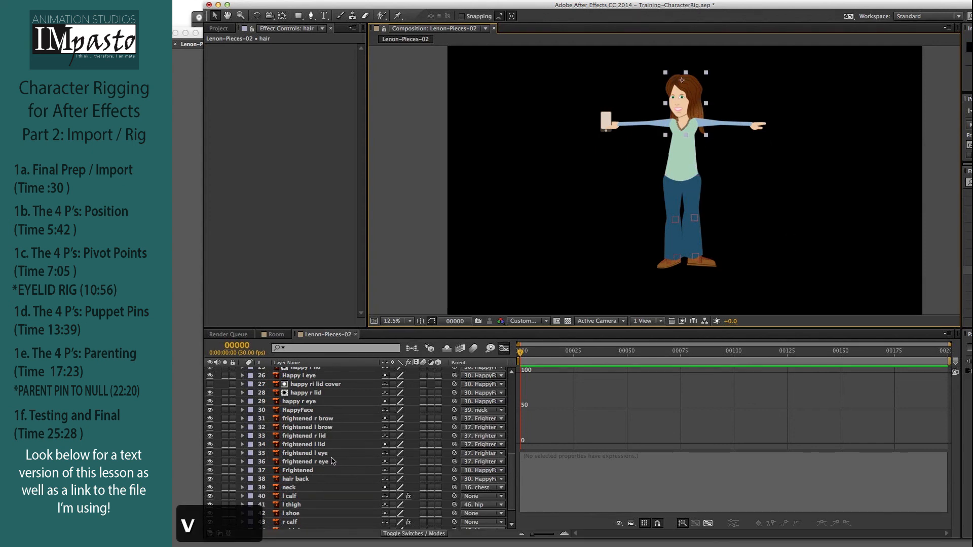
scroll(329, 460, up, 4)
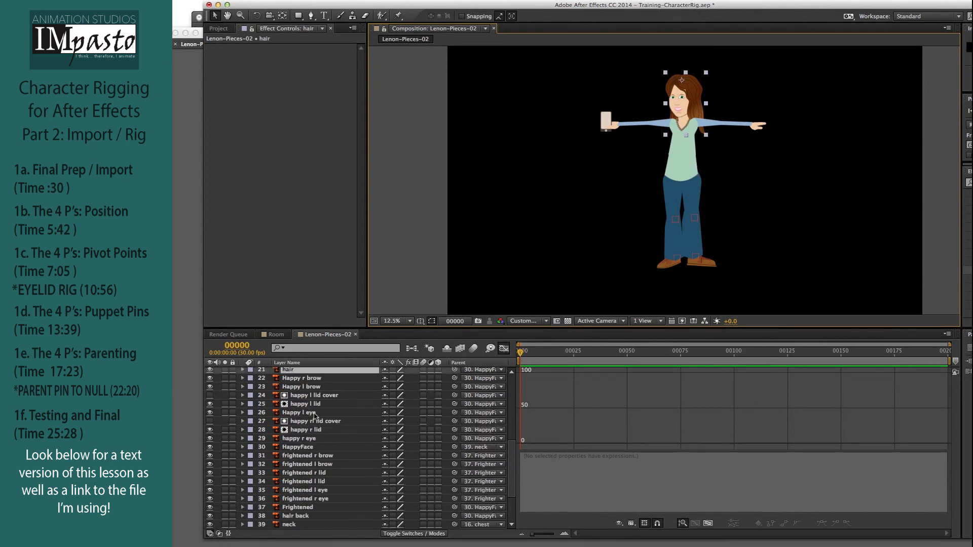
scroll(314, 416, up, 7)
drag(296, 431, 293, 382)
scroll(351, 434, down, 7)
scroll(351, 434, down, 7)
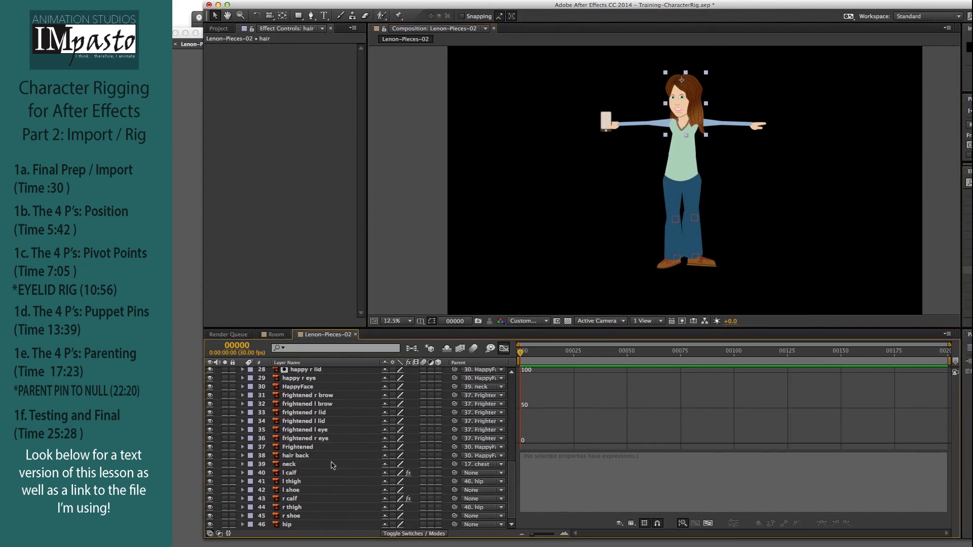
drag(302, 457, 298, 468)
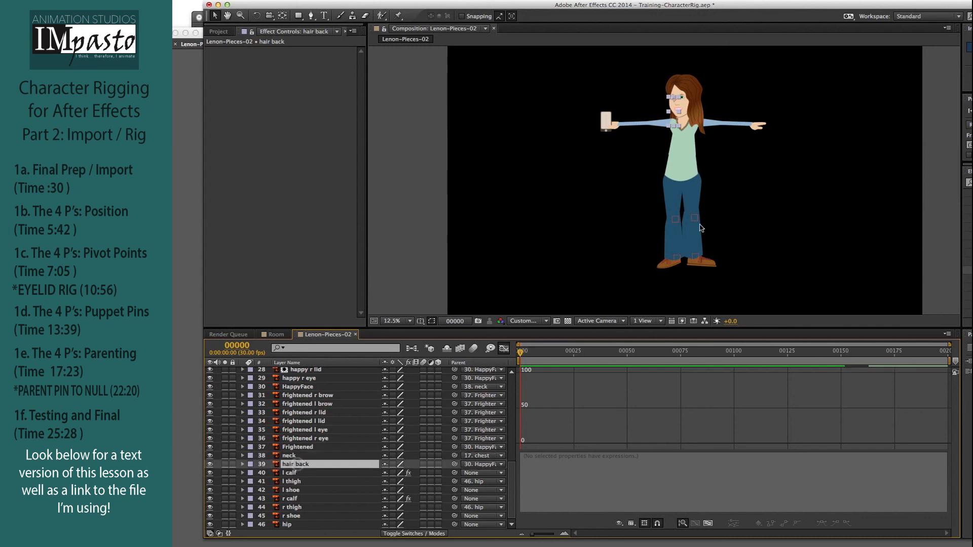
Adjust the neck layer's anchor point to sit at the base of the neck, inside the neckline
click(285, 457)
key(super+equal)
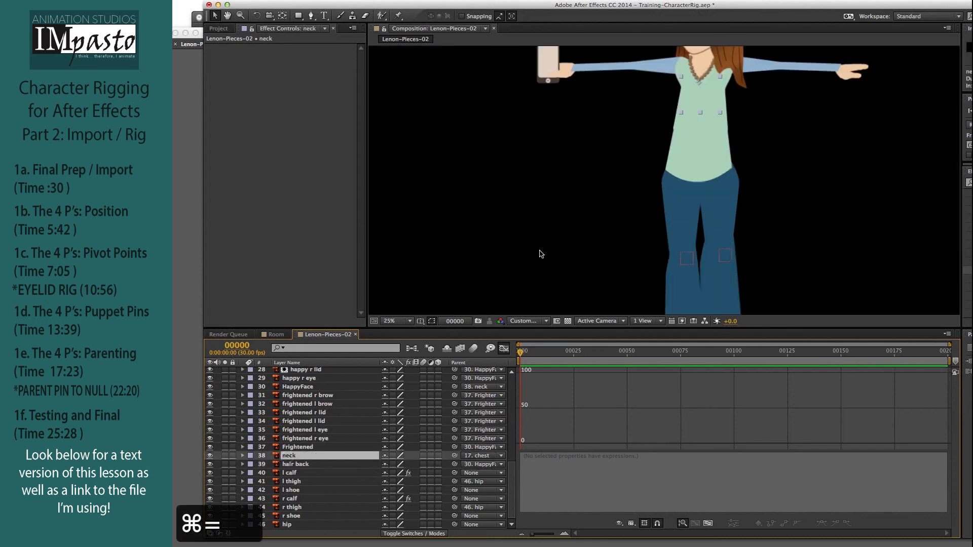
drag(564, 152, 553, 283)
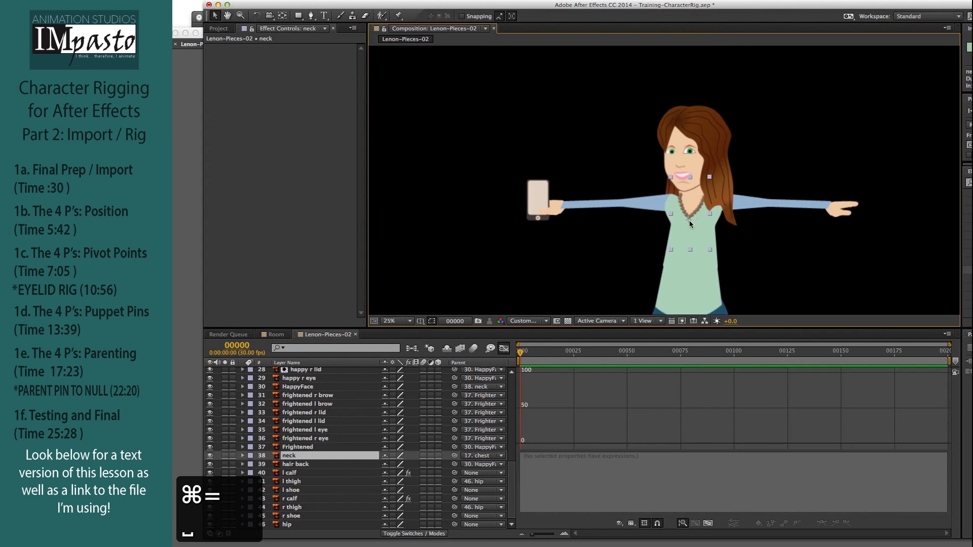
key(y)
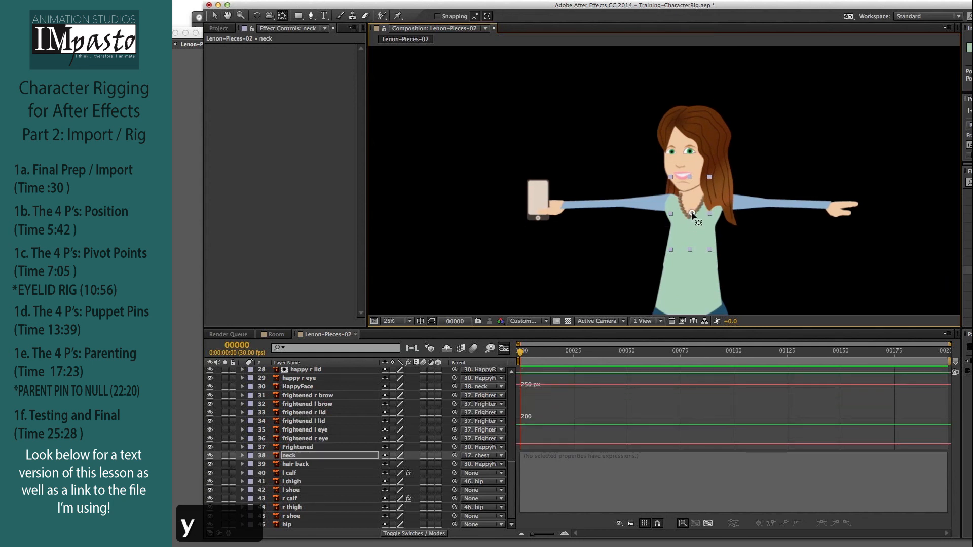
drag(692, 215, 691, 215)
click(539, 244)
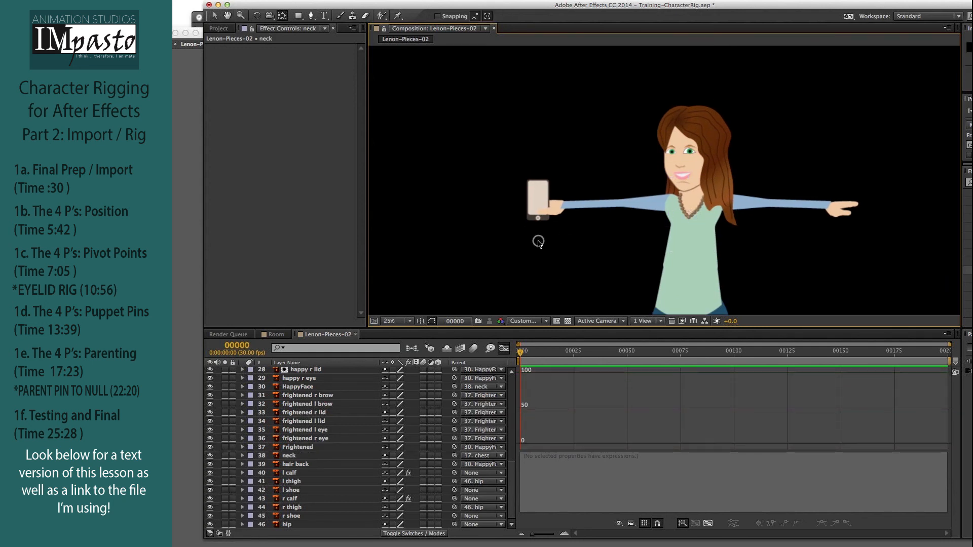
key(super+minus)
key(super+minus)
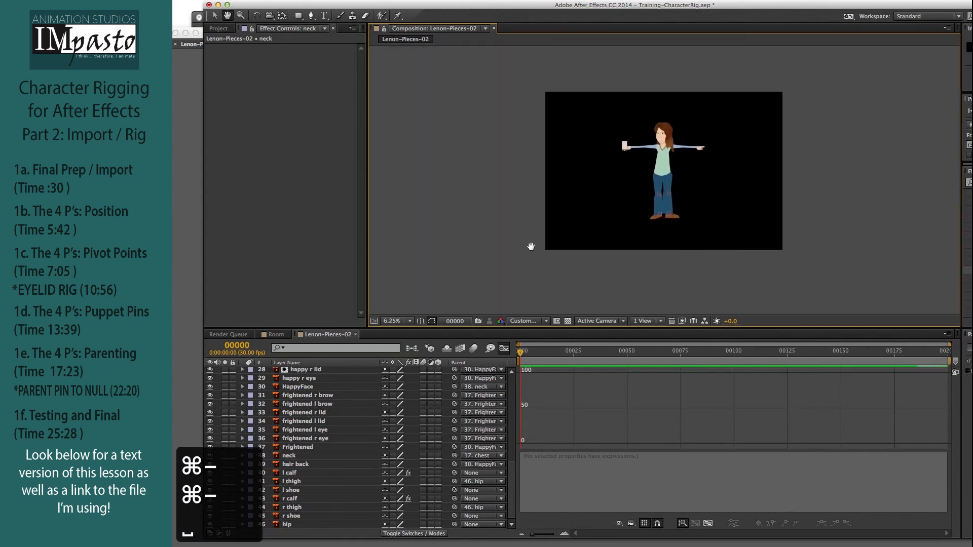
key(v)
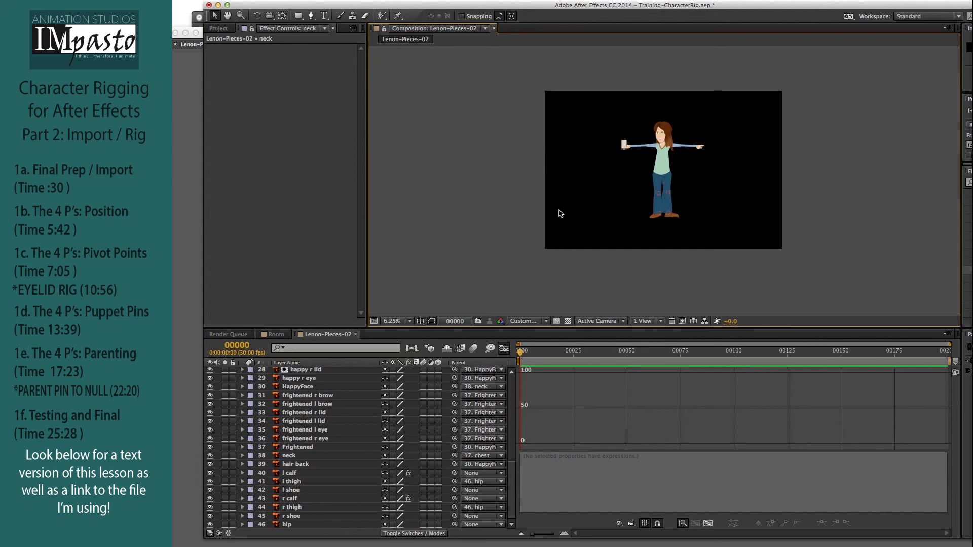
key(super+equal)
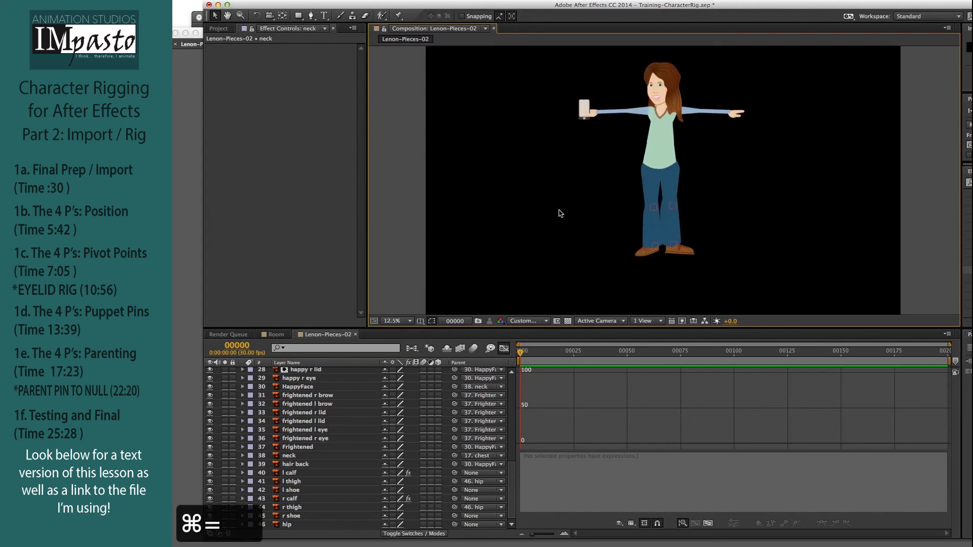
click(276, 334)
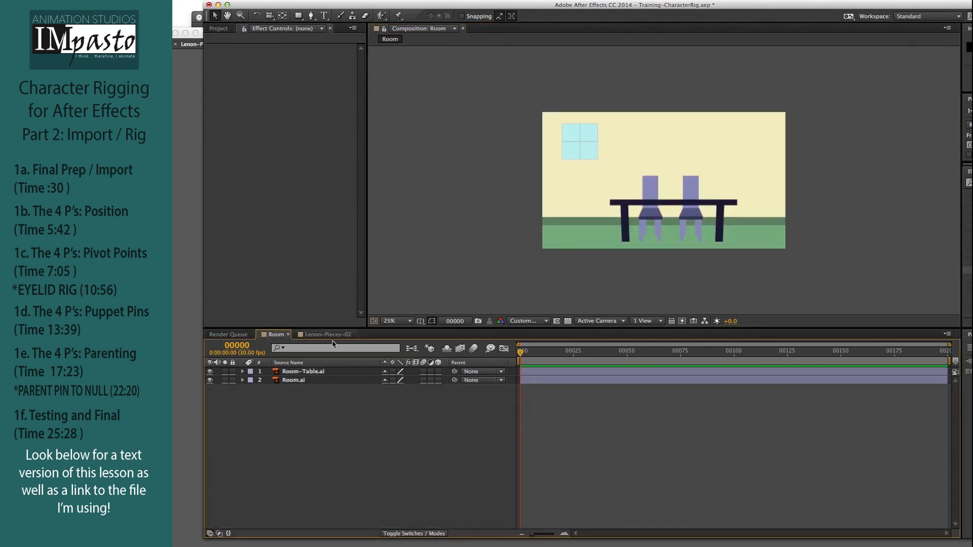
click(333, 335)
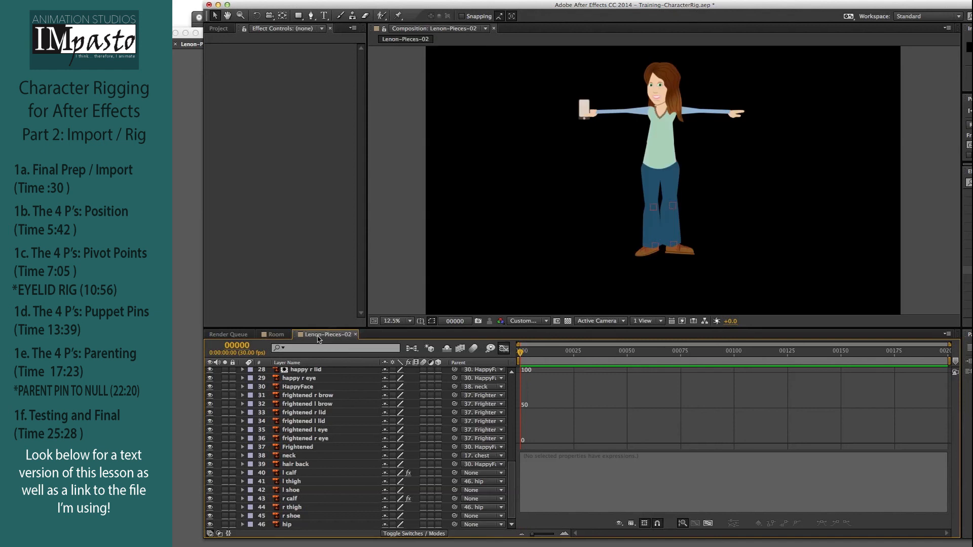
With the Room composition open, duplicate Lenon-Pieces-02 in the project and rename the copy Lenon-AnswersPhone
click(276, 335)
click(218, 29)
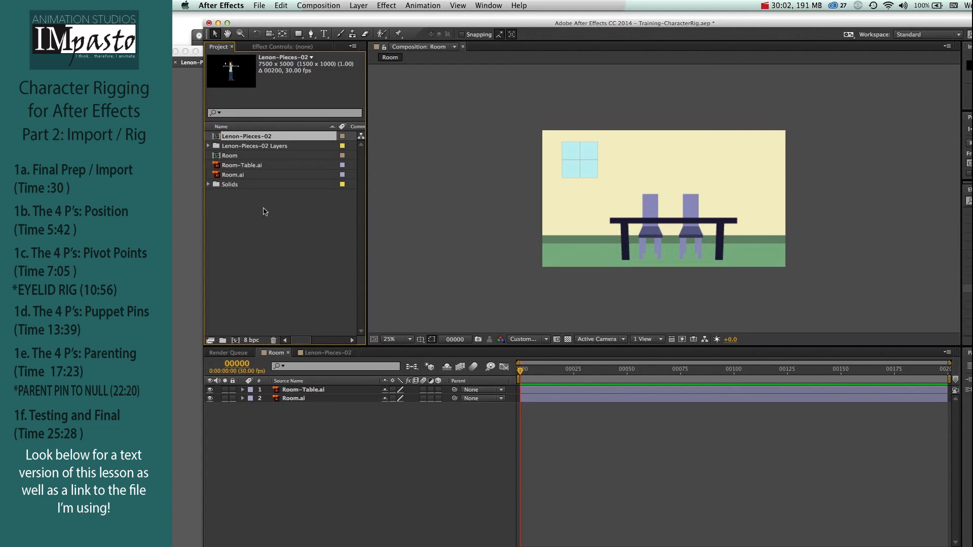
key(super+d)
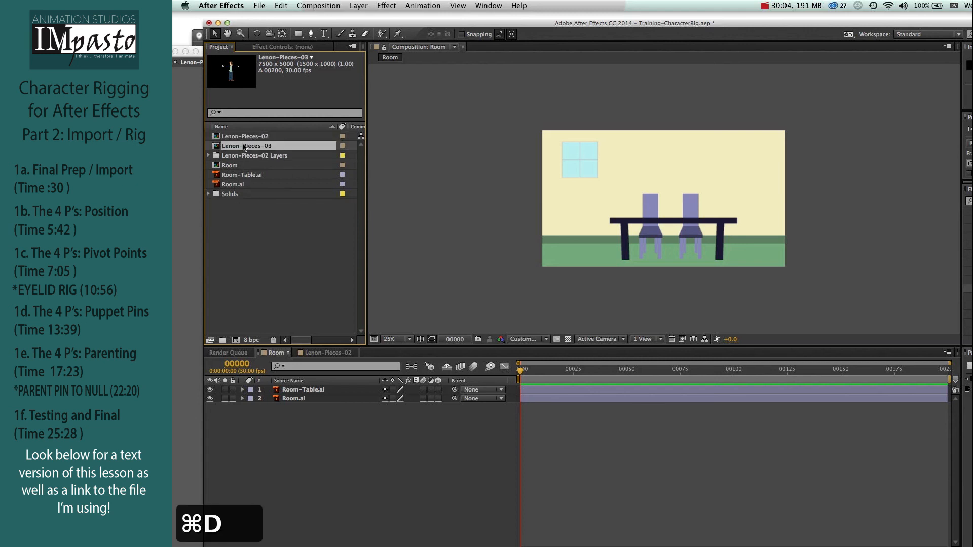
key(Return)
key(Right)
key(BackSpace)
key(BackSpace)
key(BackSpace)
key(BackSpace)
key(BackSpace)
key(BackSpace)
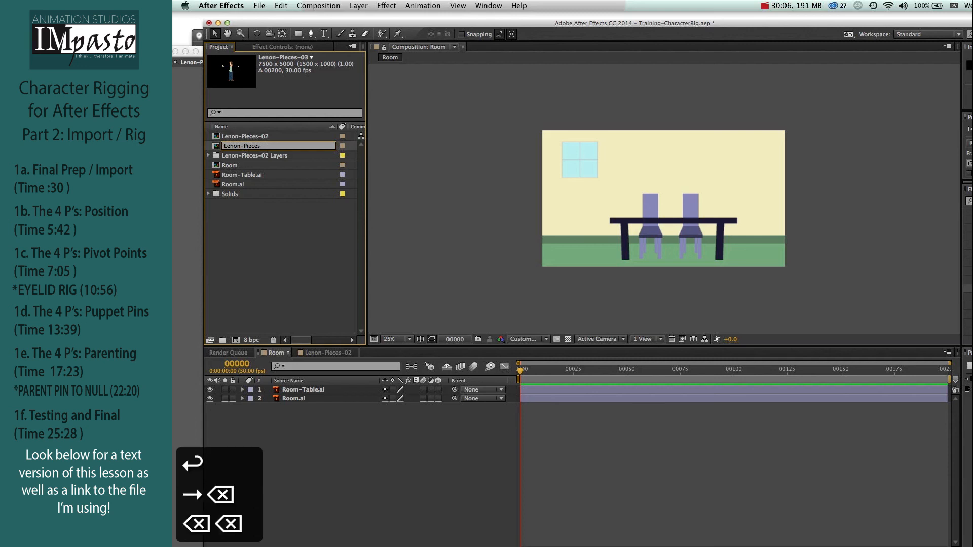
key(BackSpace)
key(BackSpace)
key(BackSpace)
text(An)
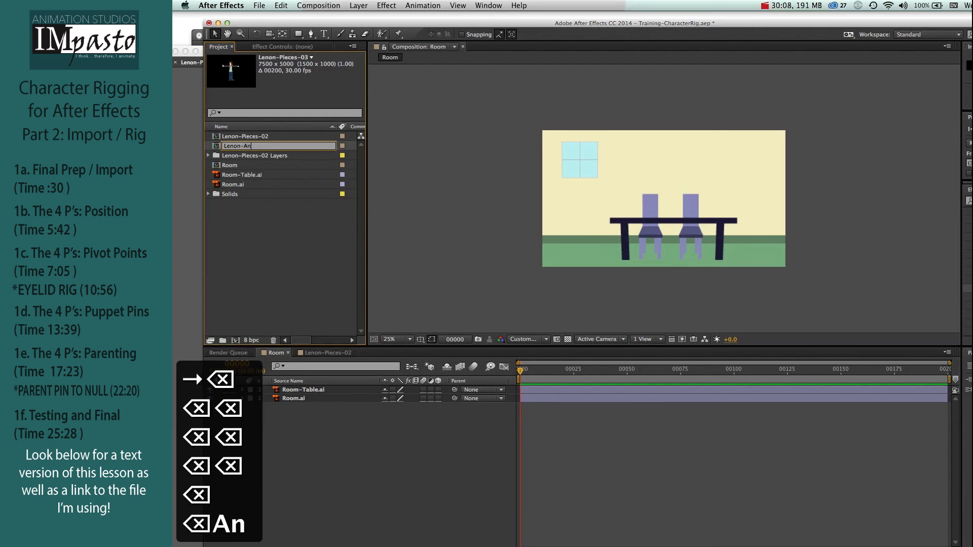
text(swersPhone)
key(Return)
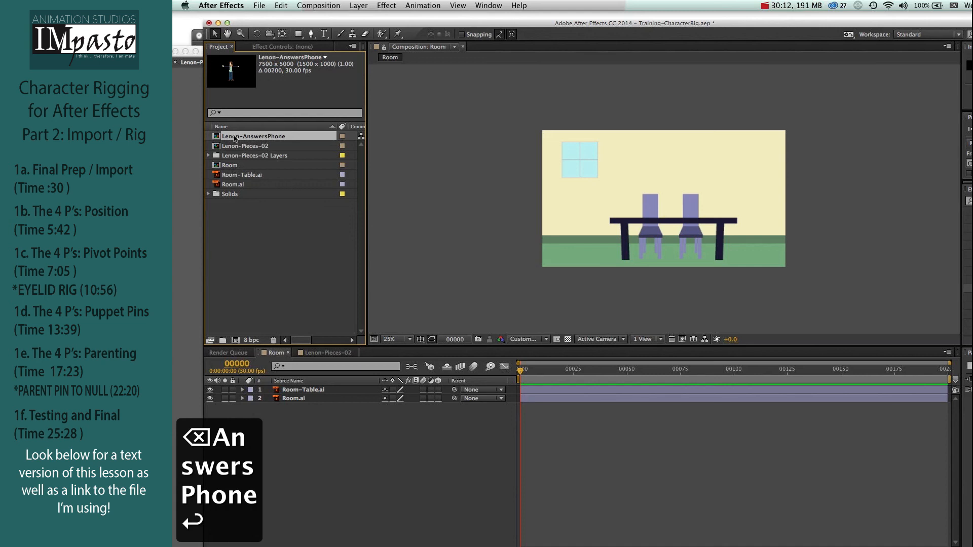
Place Lenon-AnswersPhone in the Room composition between Room-Table.ai and Room.ai, and scale it down proportionally to fit the room
drag(234, 136, 290, 391)
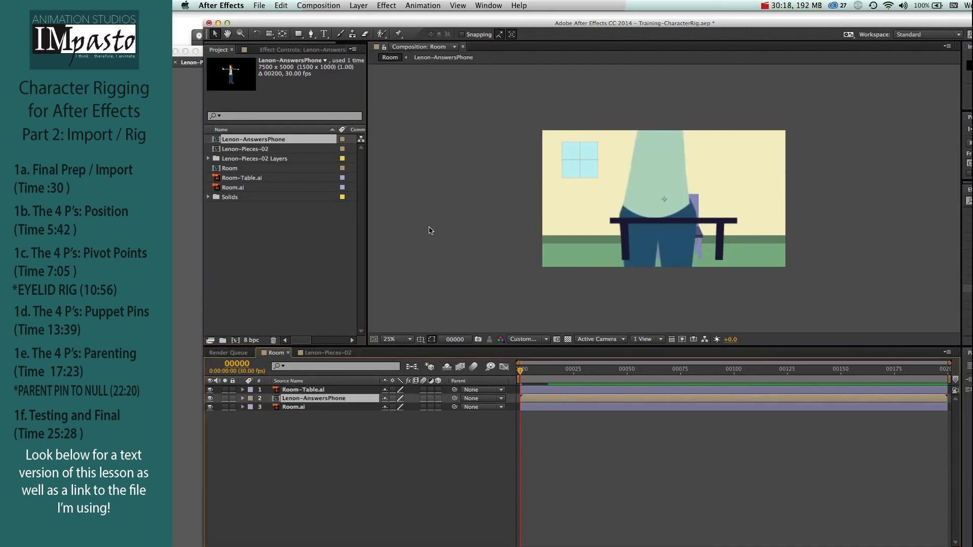
key(super+minus)
key(super+minus)
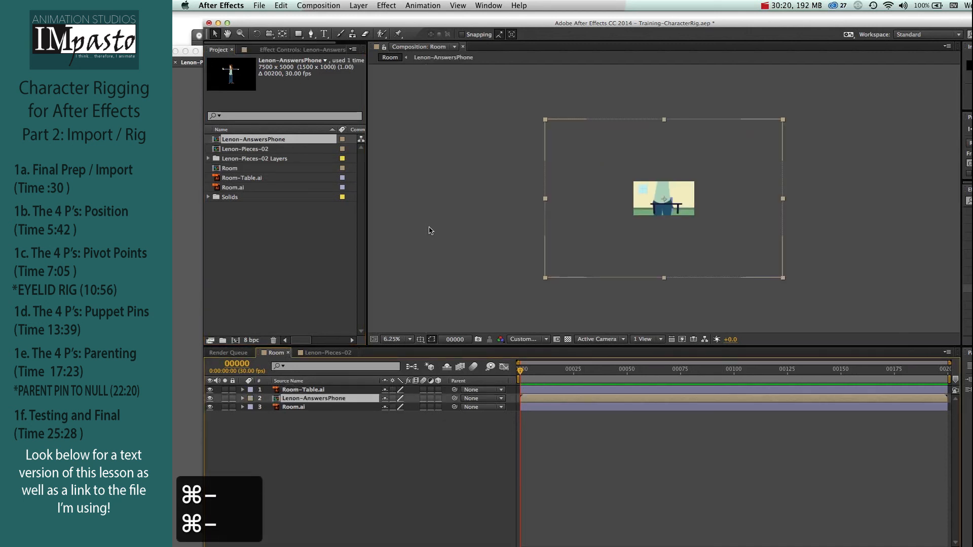
drag(783, 277, 716, 220)
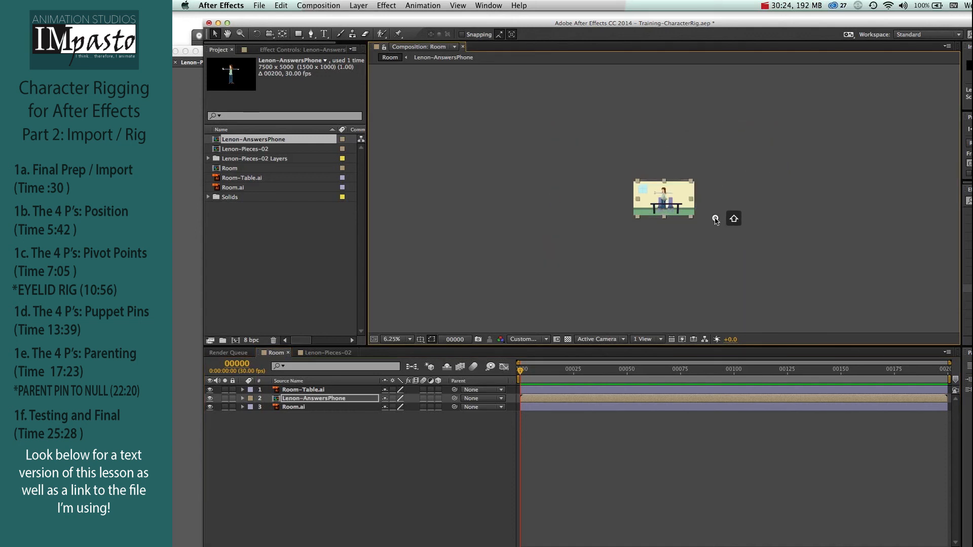
key(super+equal)
key(super+equal)
key(super+equal)
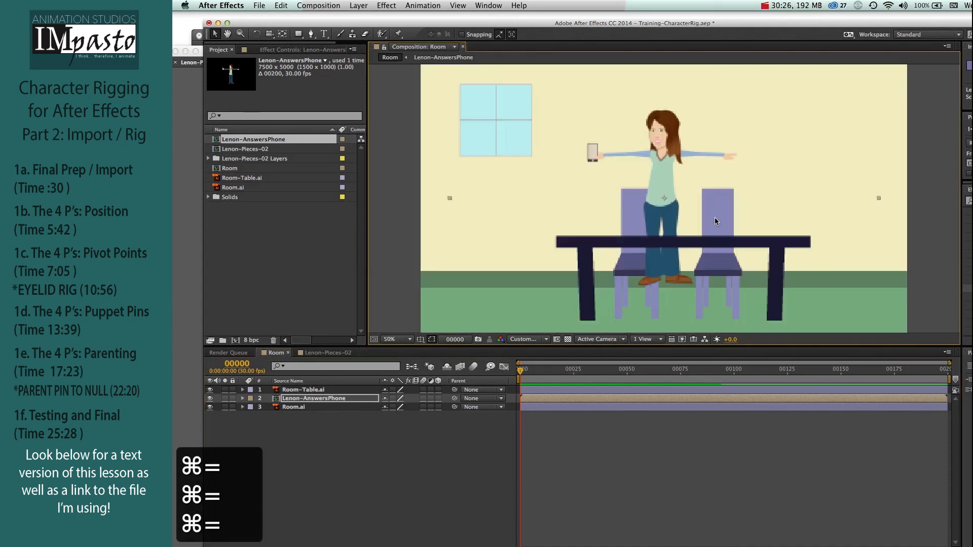
Scale the character layer to 27% and position it standing behind the table, with the shoes inside the frame, then deselect it
drag(665, 184, 651, 222)
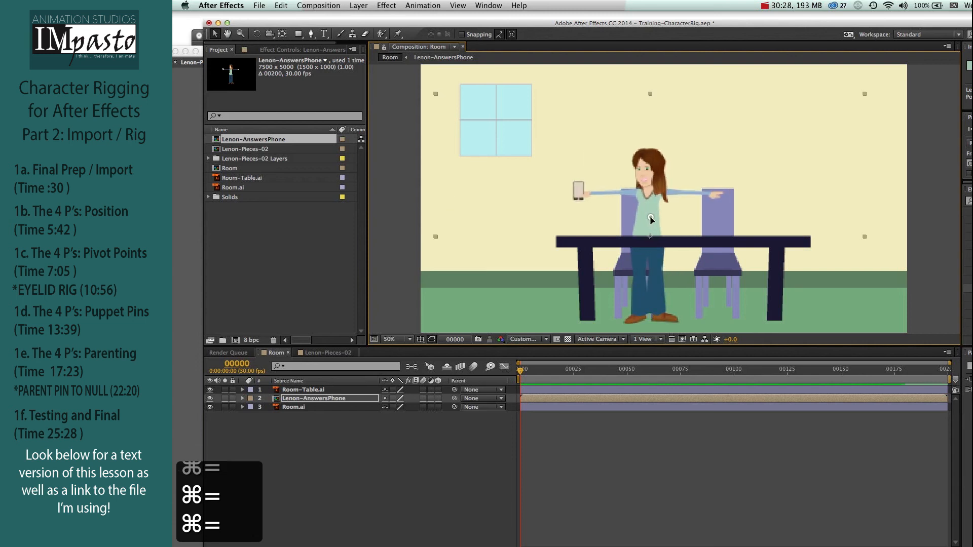
drag(852, 94, 898, 59)
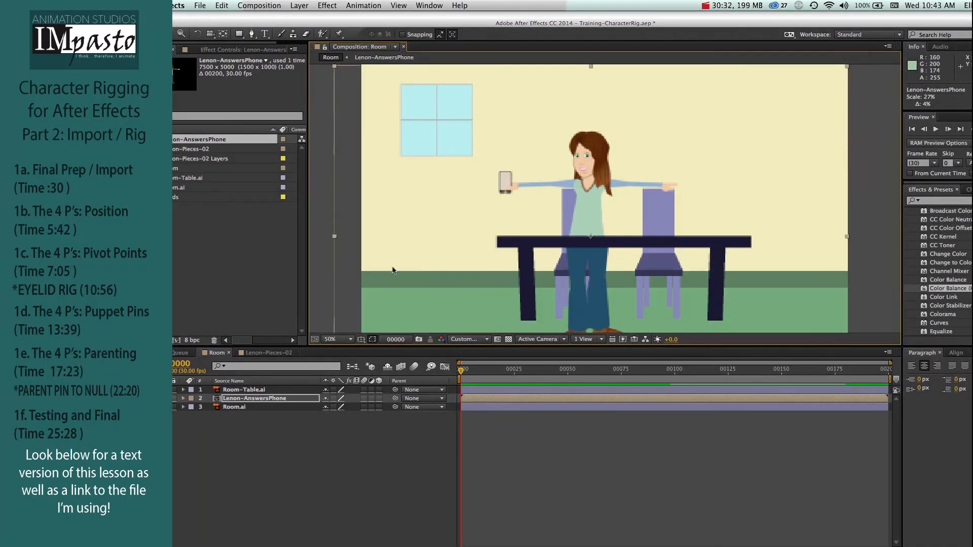
key(super+minus)
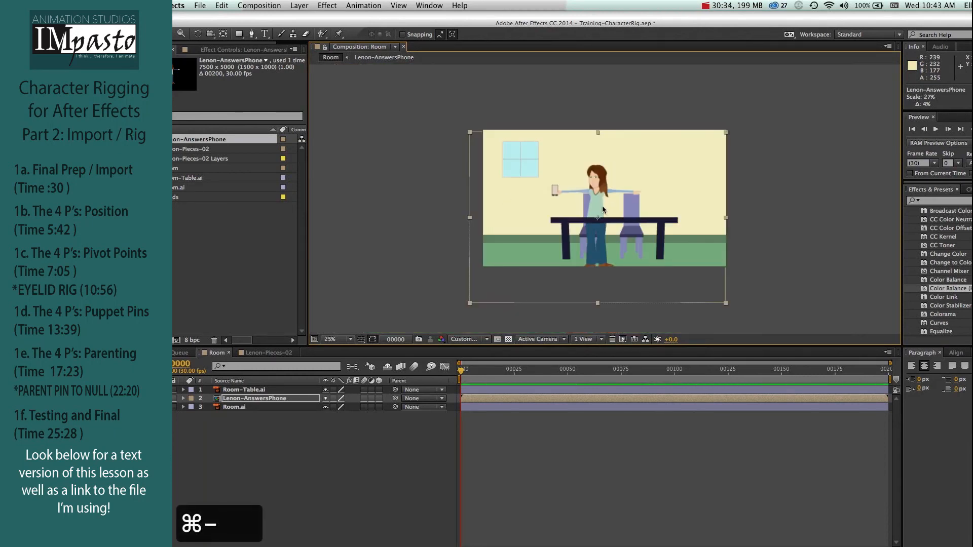
drag(594, 203, 595, 196)
click(386, 227)
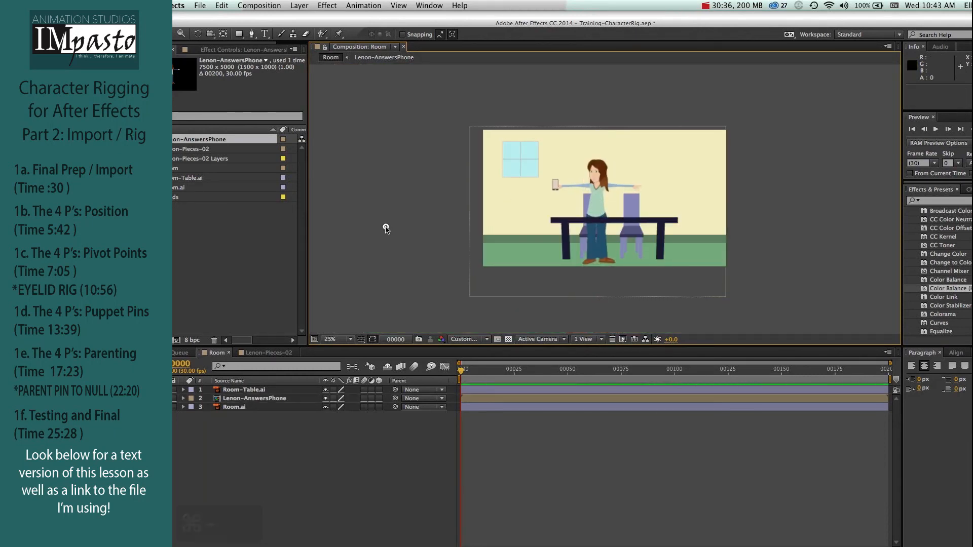